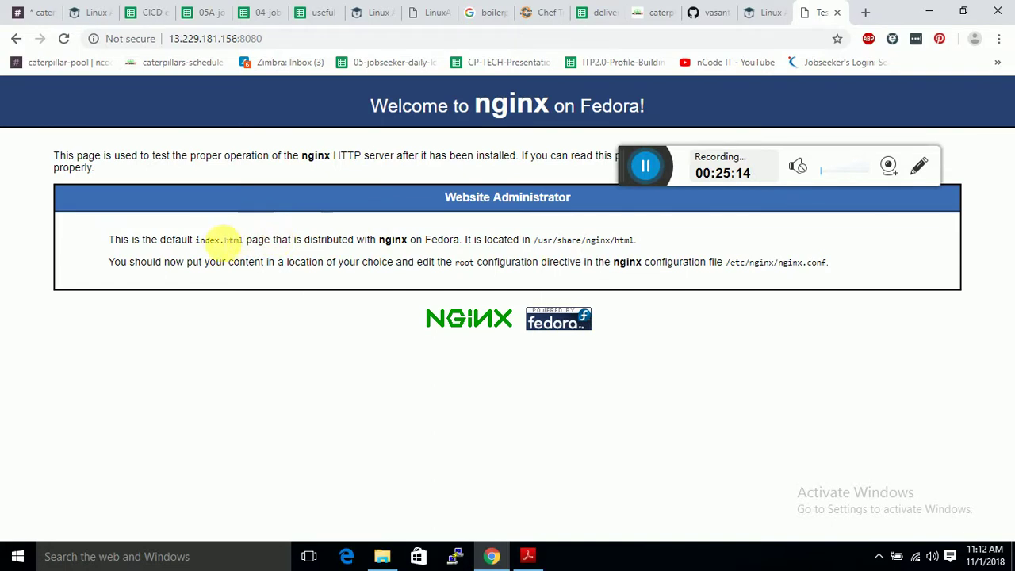
Close the nginx page and load 13.229.95.9:8080 in a new tab, checking the server's public IP.
click(836, 13)
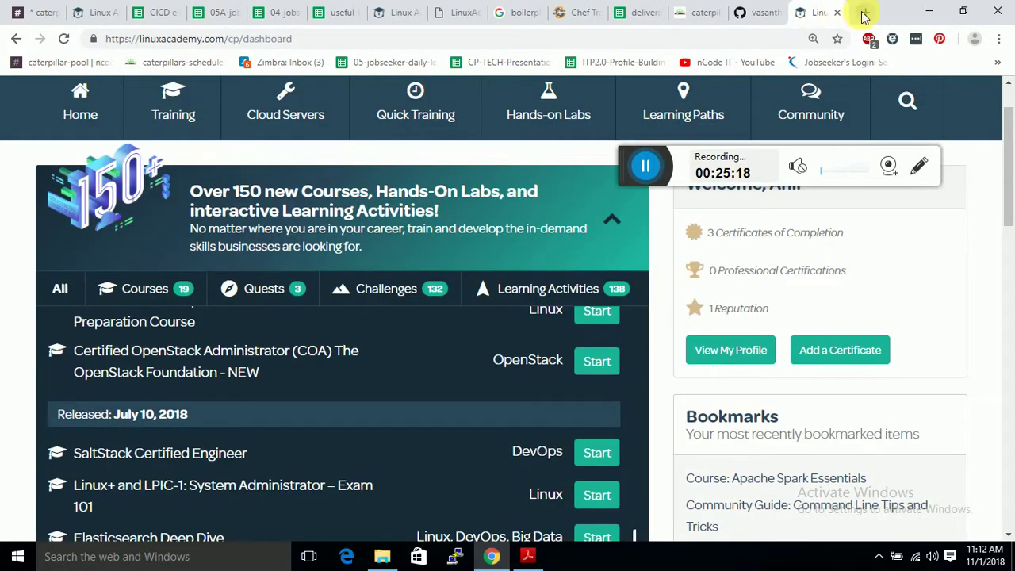
click(863, 13)
text(1)
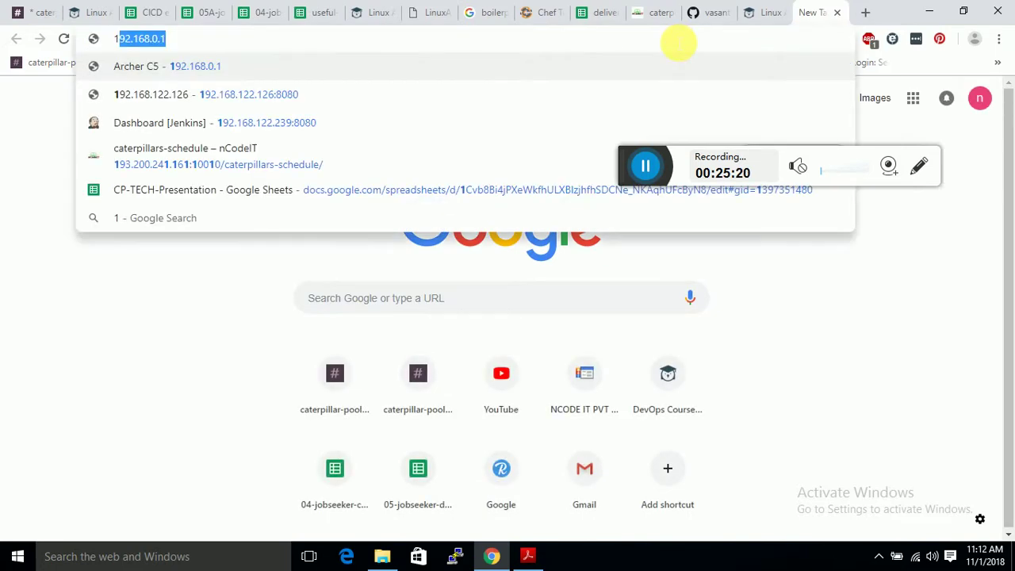
text(3.)
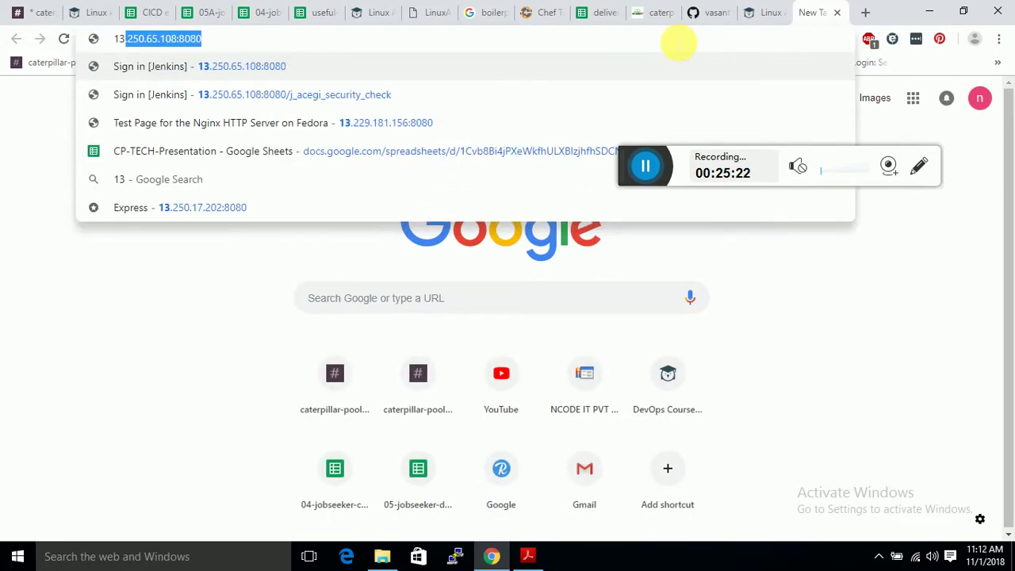
text(22)
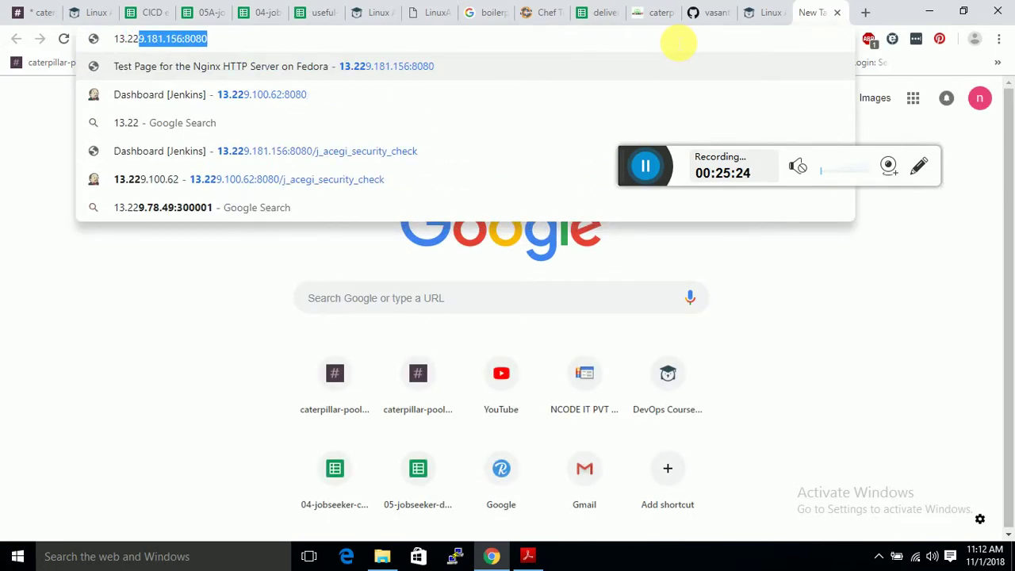
text(.)
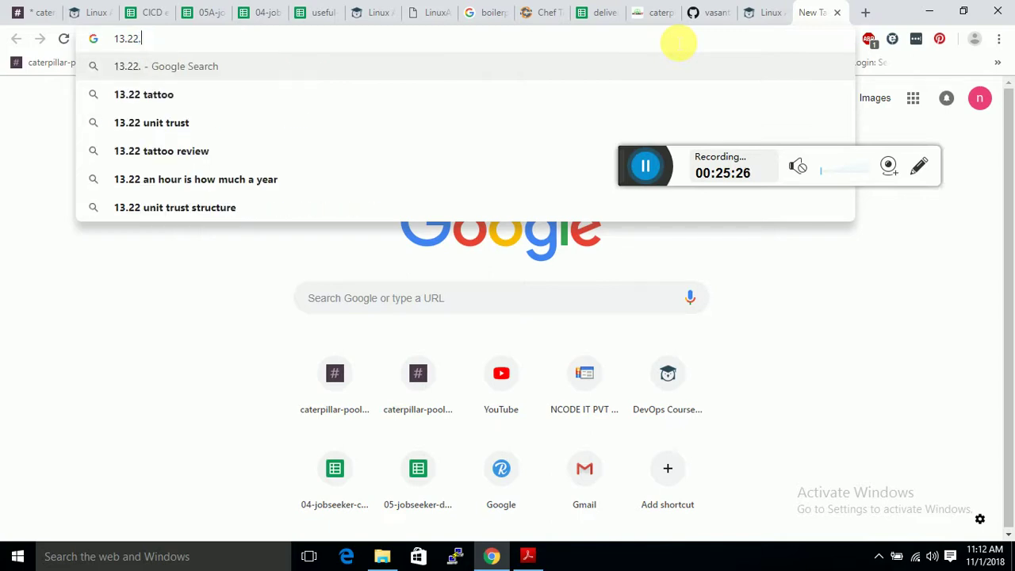
key(BackSpace)
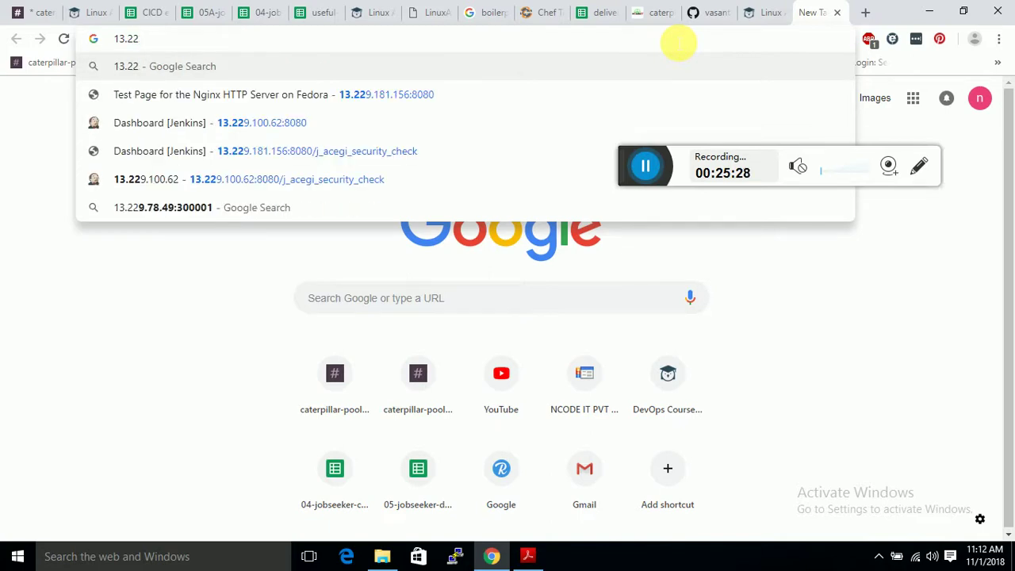
text(9.)
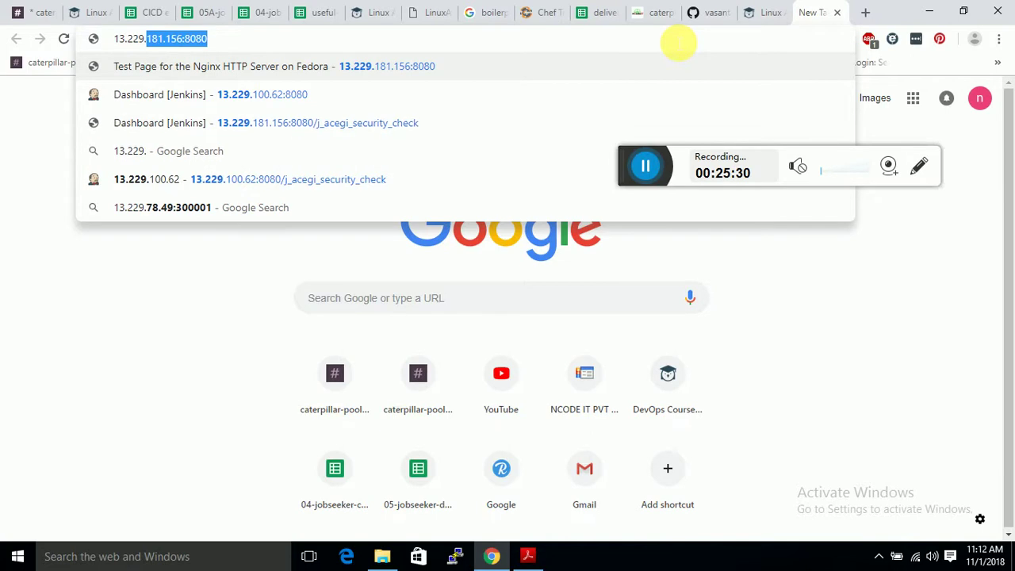
text(181.)
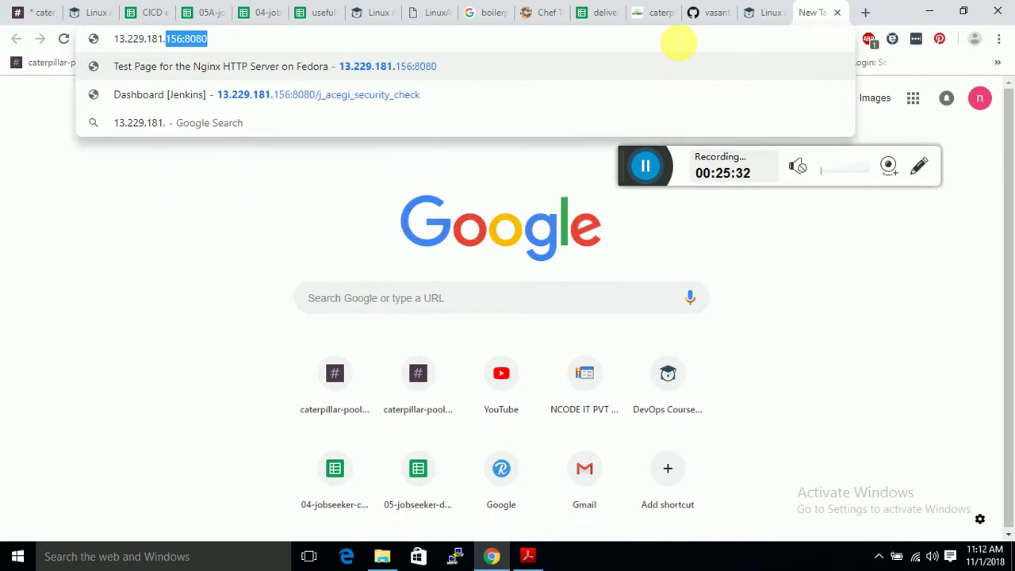
click(376, 10)
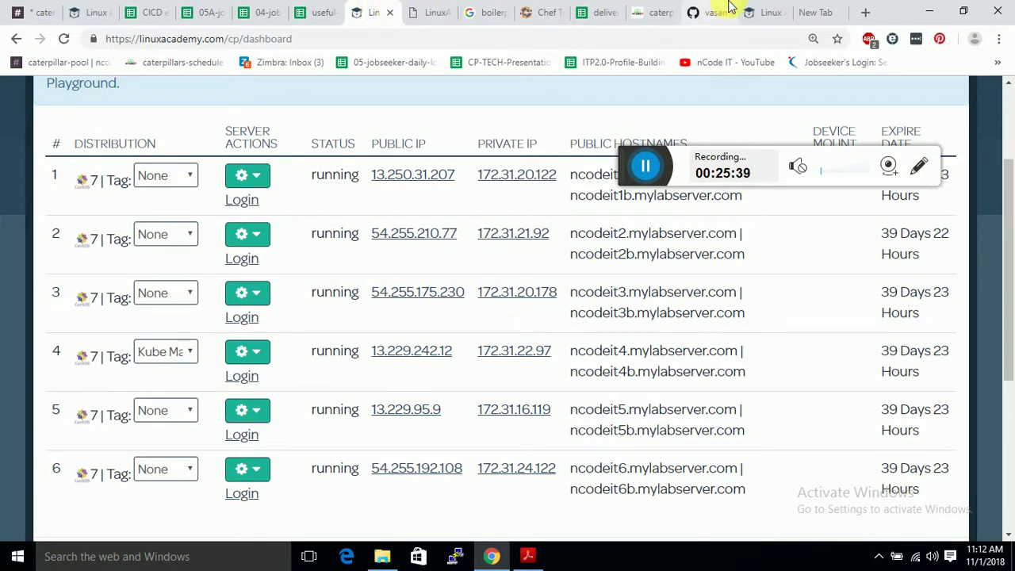
click(798, 12)
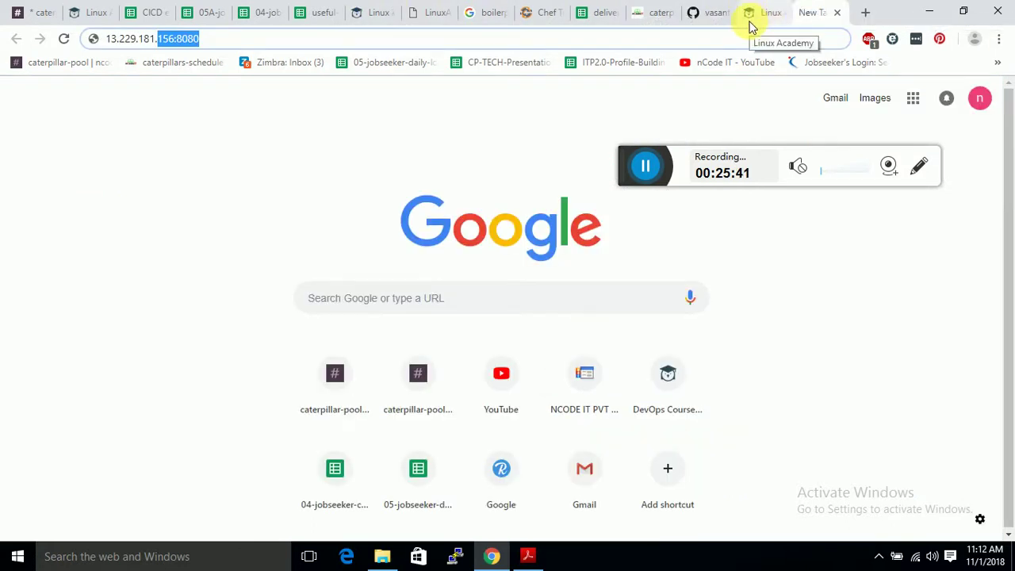
key(BackSpace)
key(BackSpace)
key(BackSpace)
key(BackSpace)
key(BackSpace)
key(BackSpace)
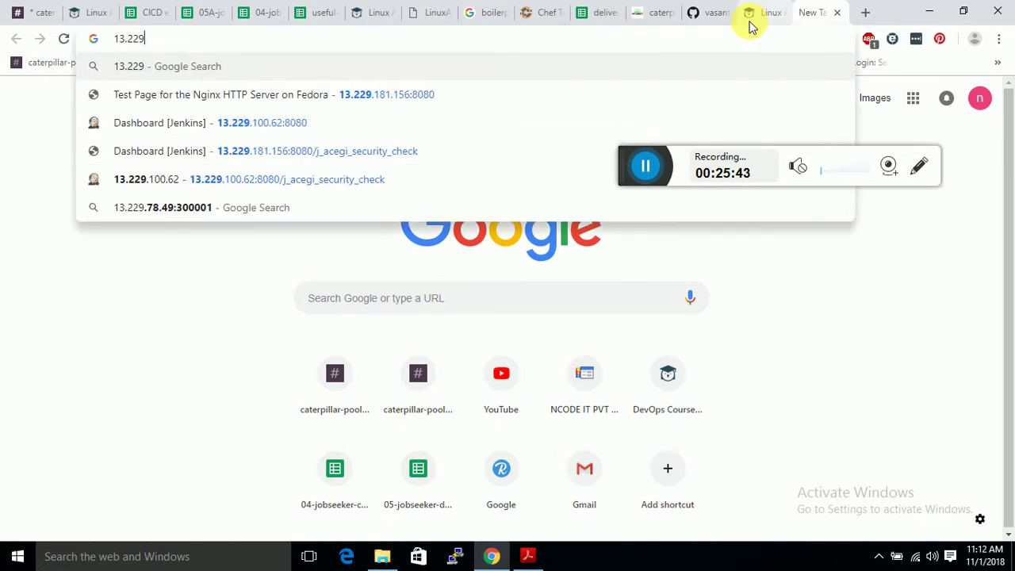
text(.)
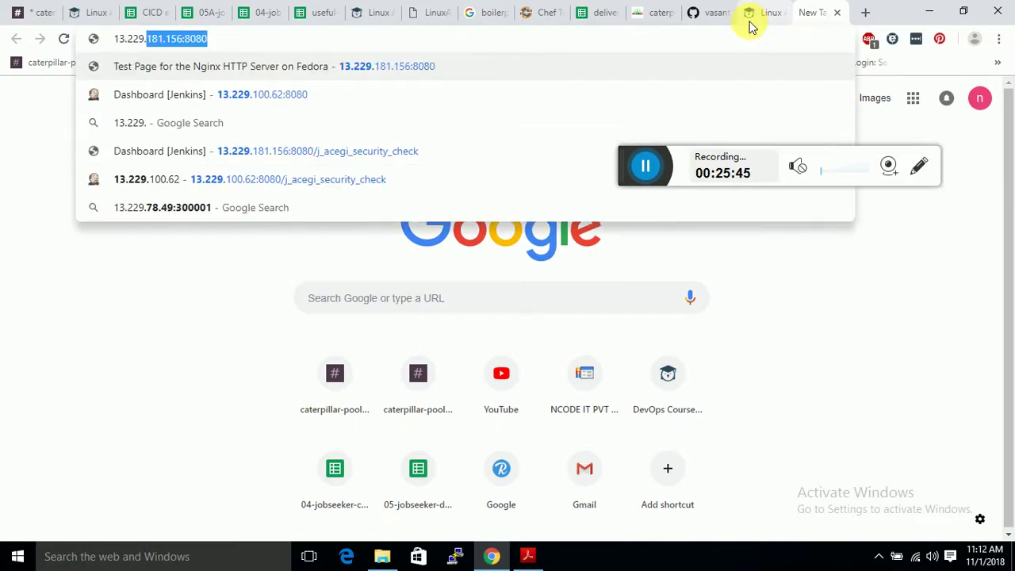
text(95.9)
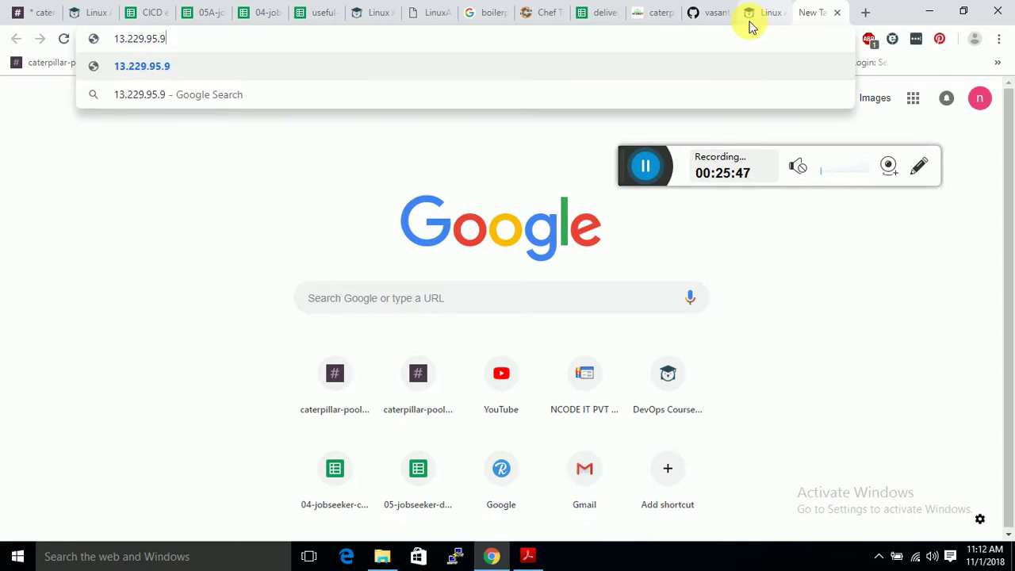
text(:8080)
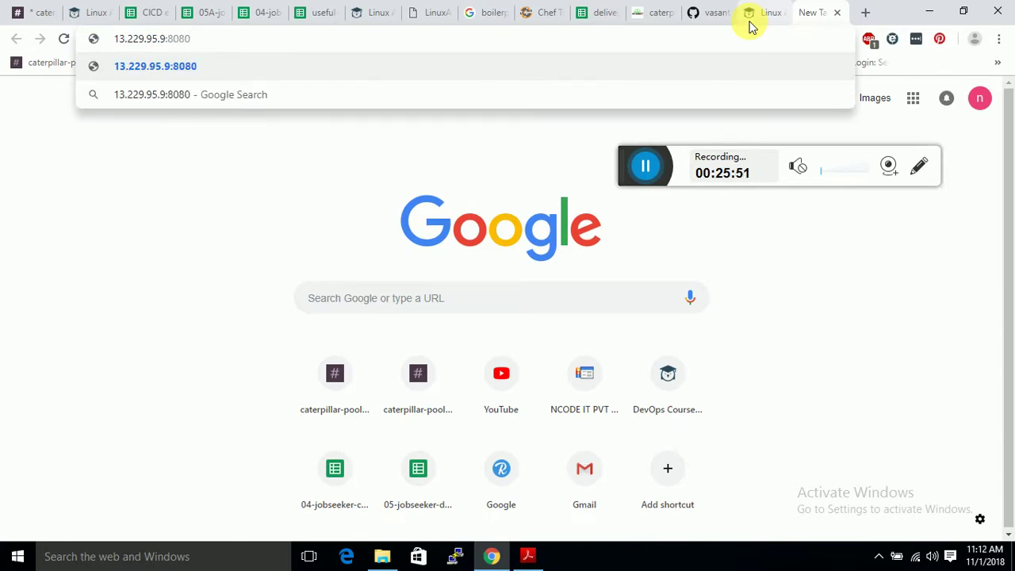
key(Return)
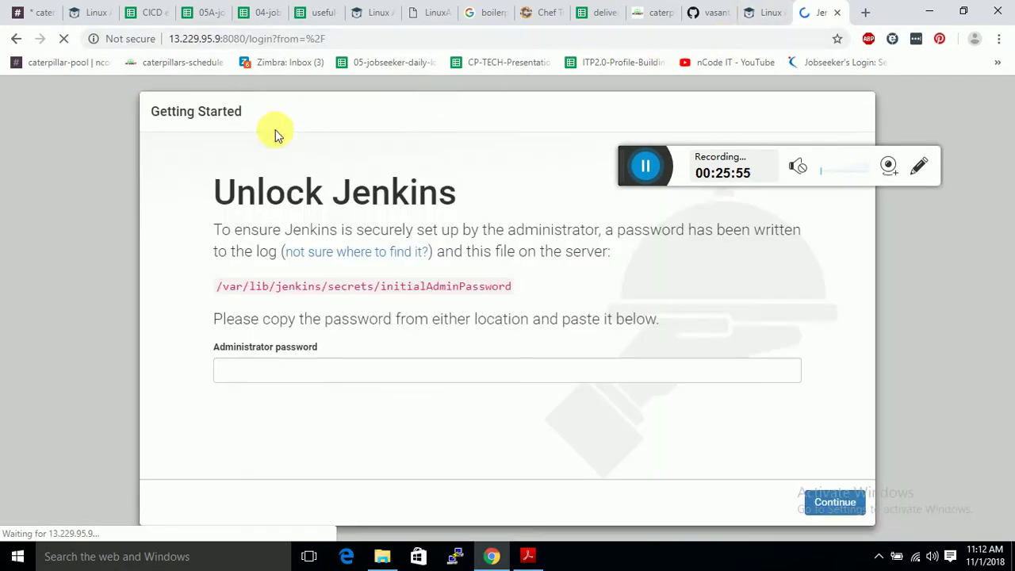
Copy the /var/lib/jenkins/secrets/initialAdminPassword path and switch to the web shell.
drag(225, 288, 515, 296)
key(ctrl+c)
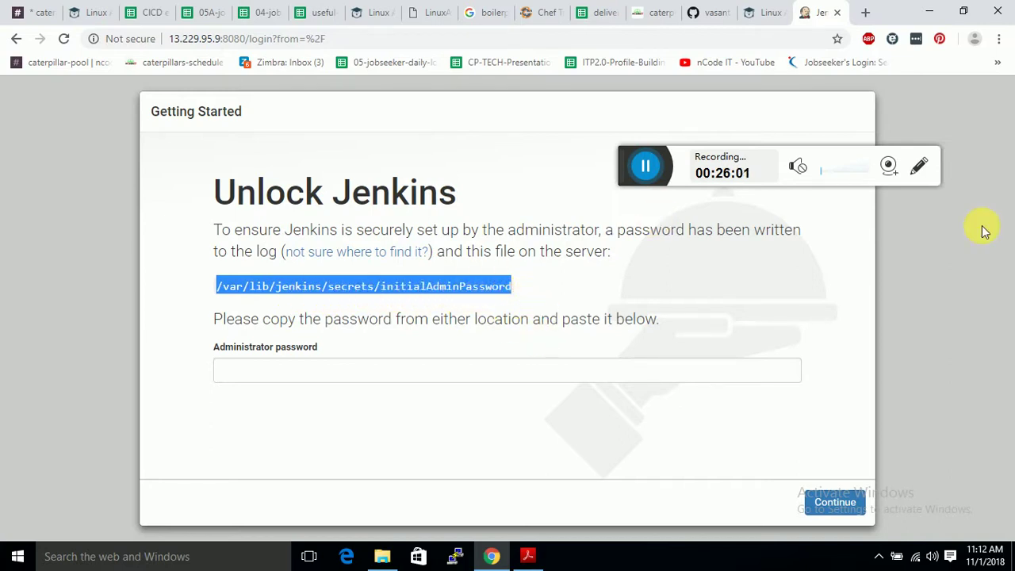
click(441, 10)
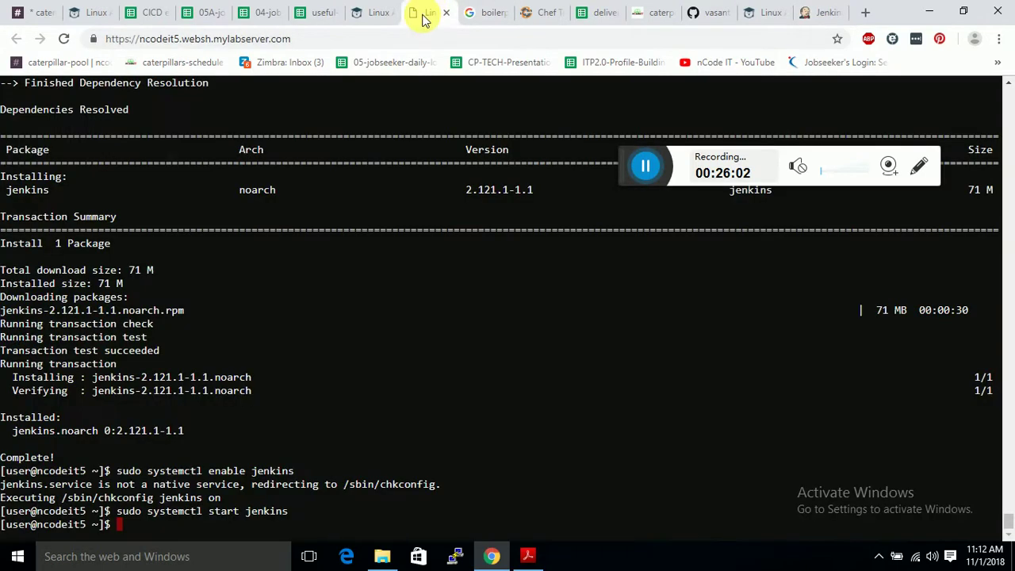
Run sudo cat on the pasted initialAdminPassword path and copy the printed password.
text(sudo cat)
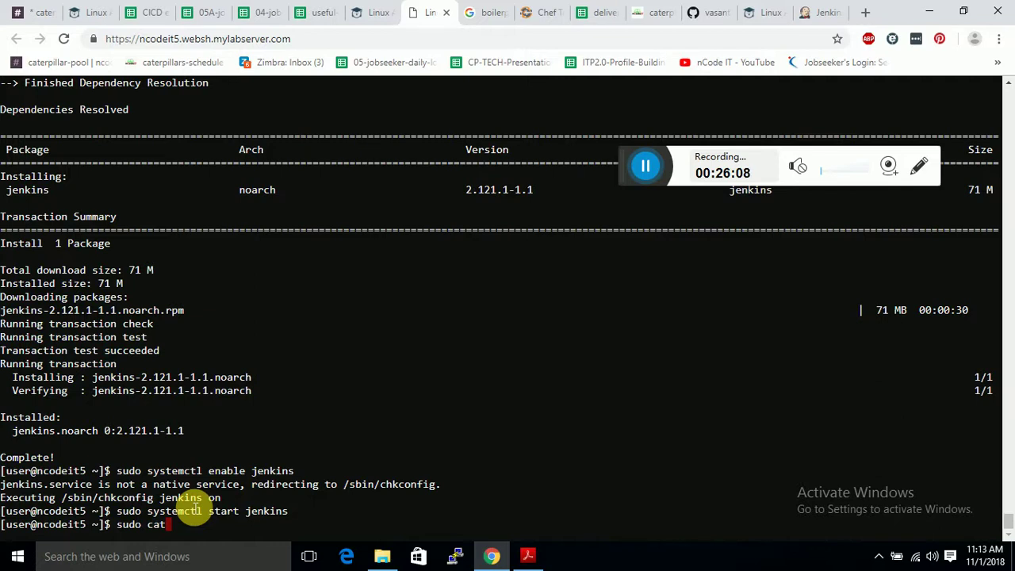
key(ctrl+v)
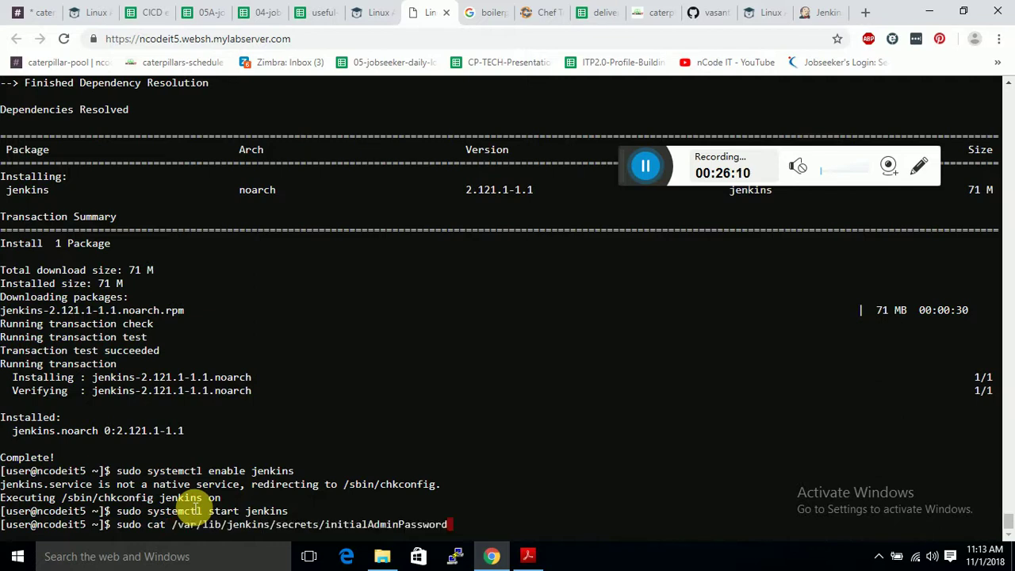
key(Return)
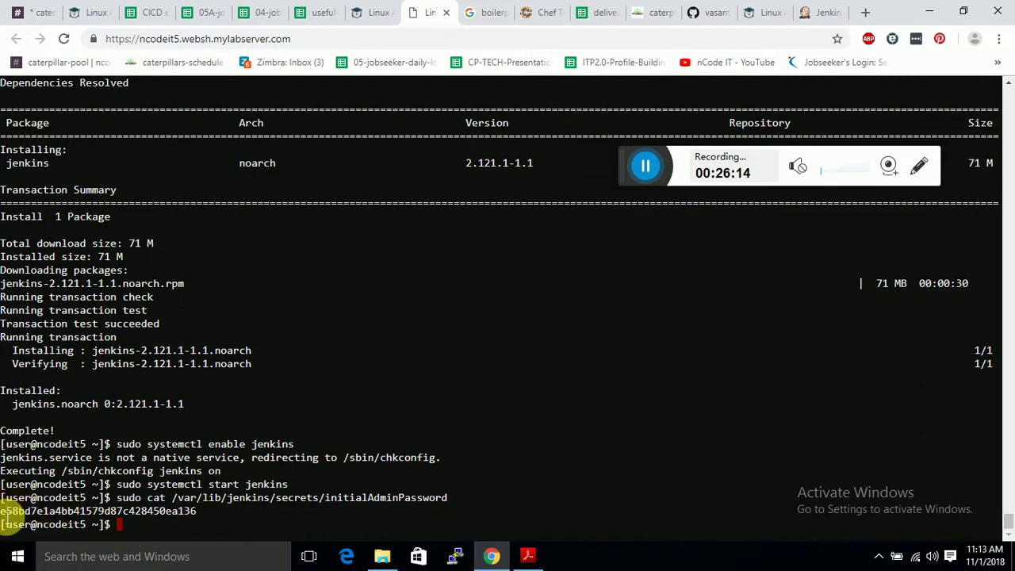
drag(6, 512, 200, 514)
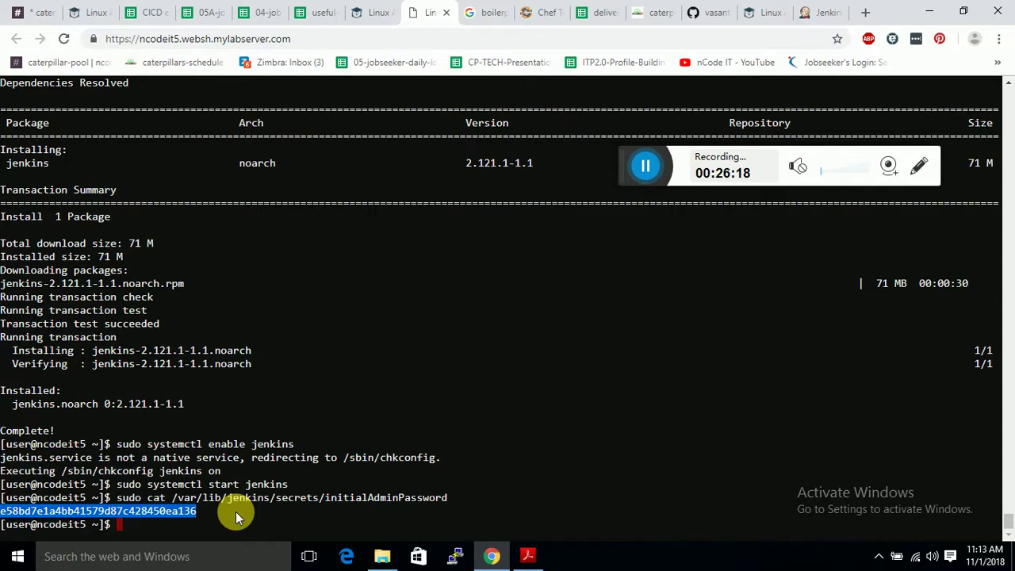
key(ctrl+c)
Paste the admin password into Unlock Jenkins and choose Install suggested plugins.
click(808, 11)
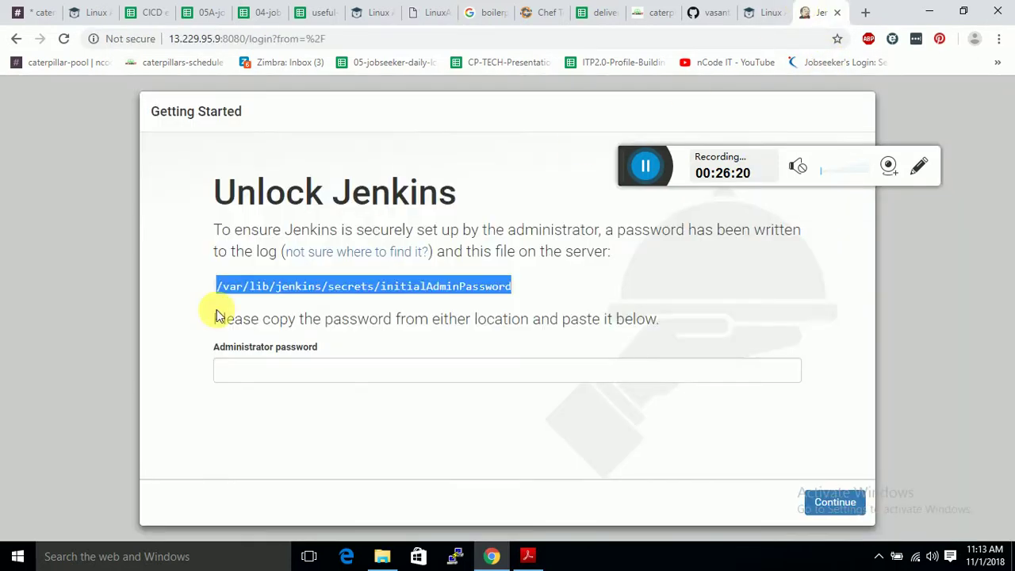
click(254, 373)
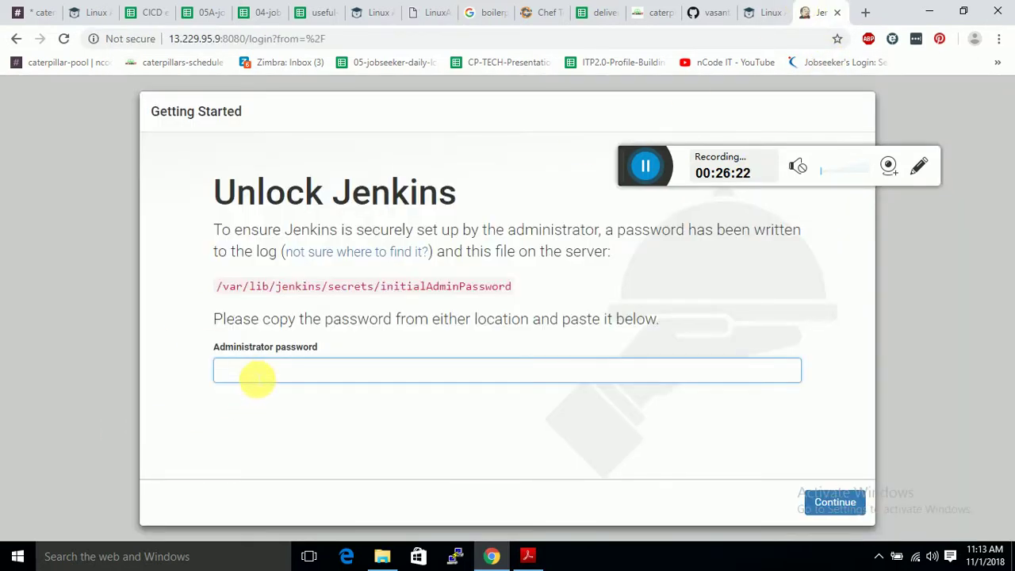
key(ctrl+v)
key(Return)
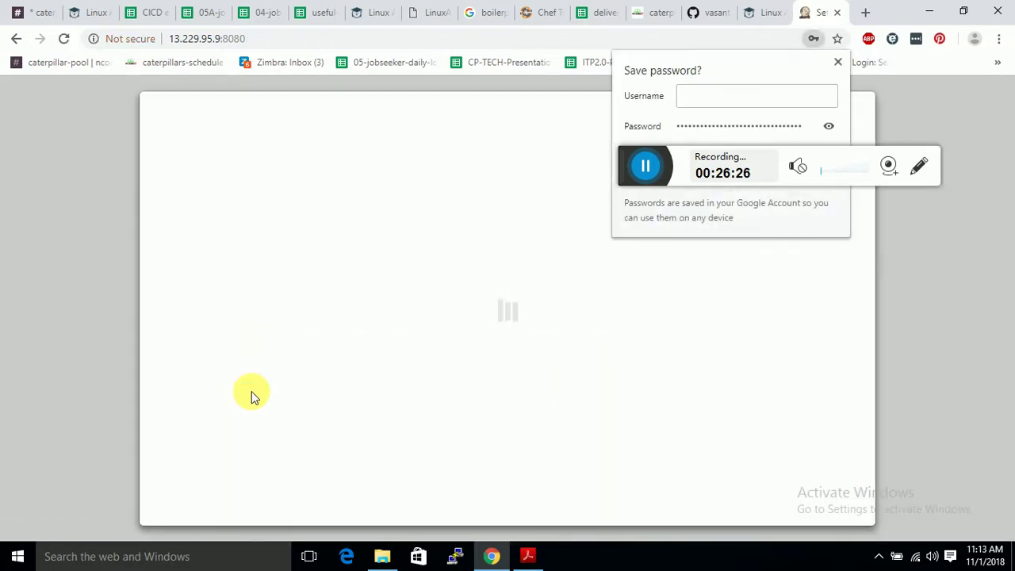
click(837, 61)
click(336, 340)
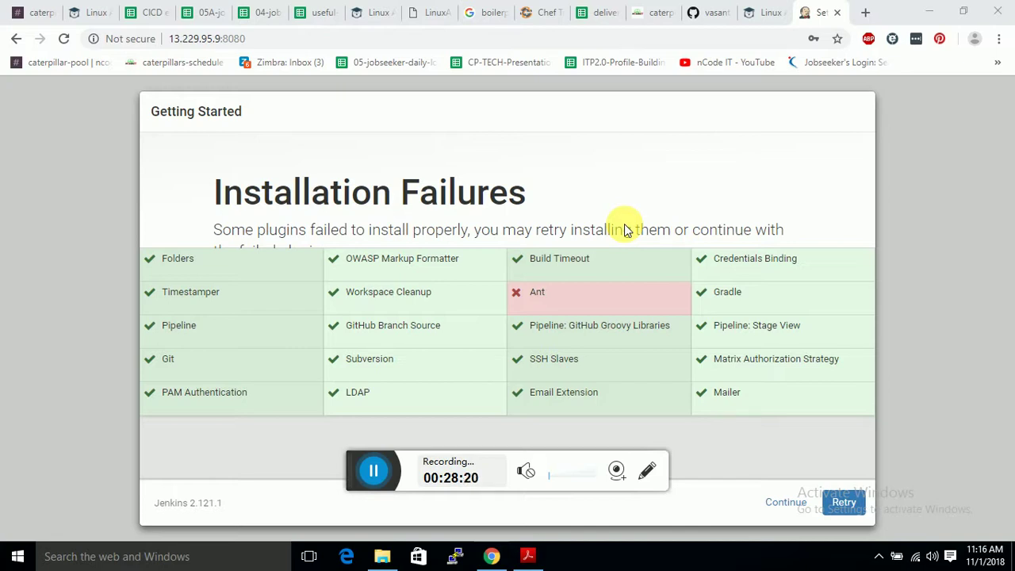
Retry the failed Ant plugin install several times, then continue past the failures.
click(843, 502)
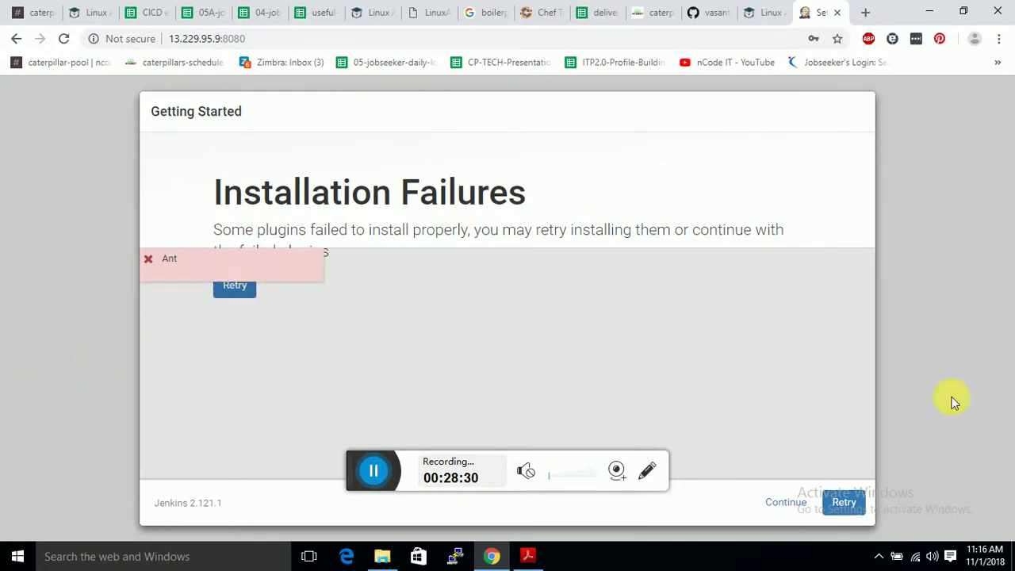
click(854, 503)
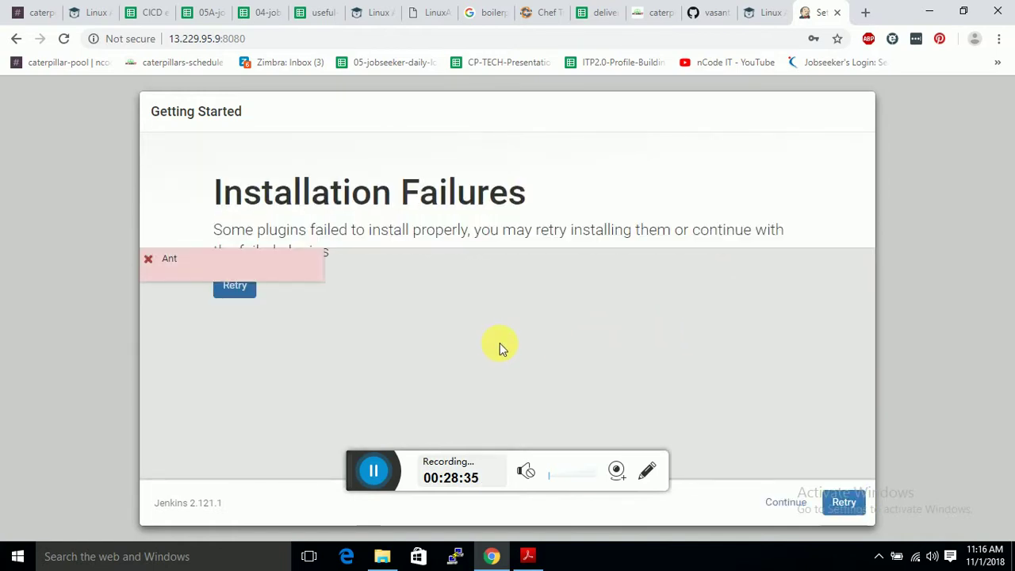
click(843, 502)
click(842, 502)
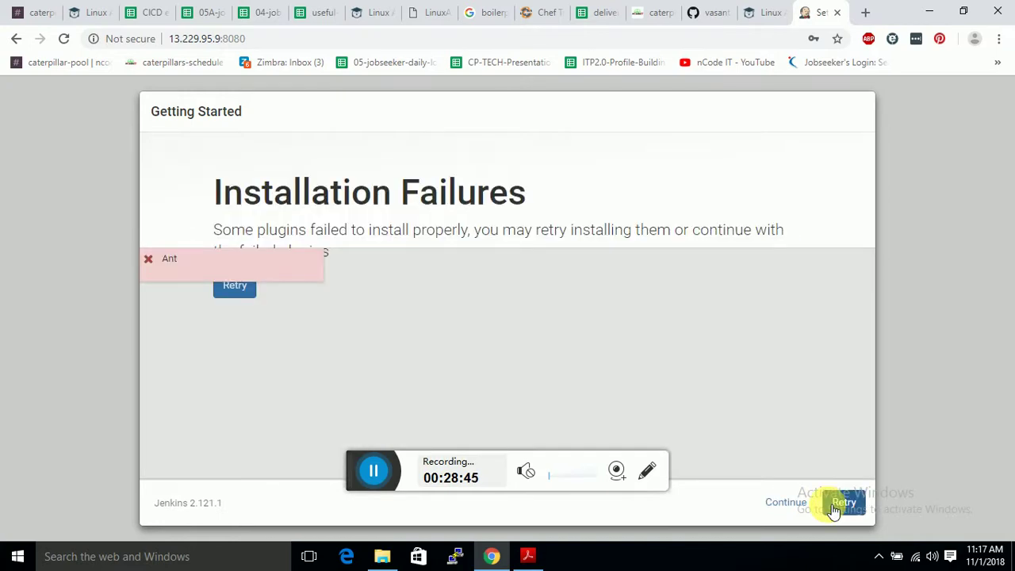
click(834, 507)
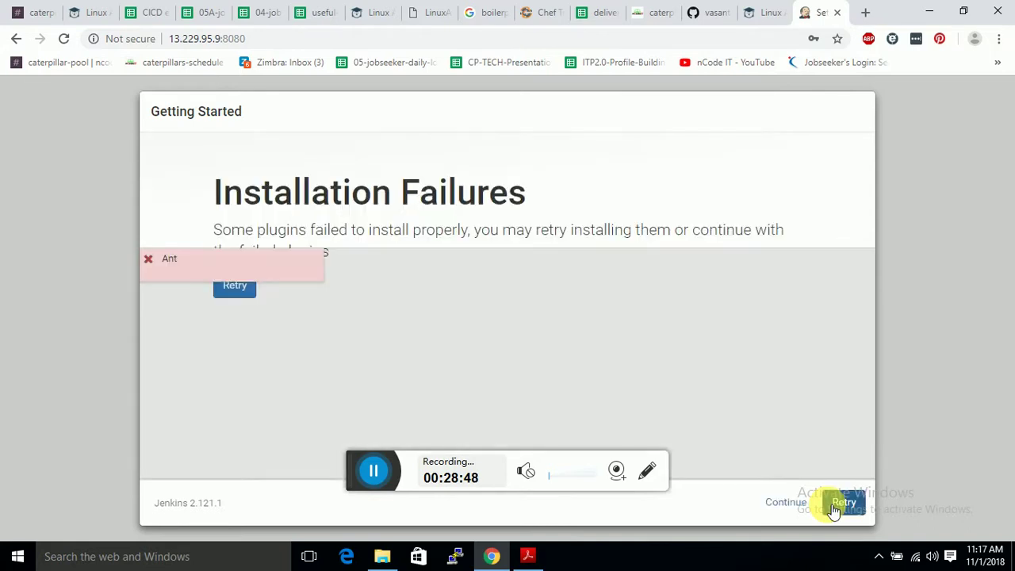
click(828, 504)
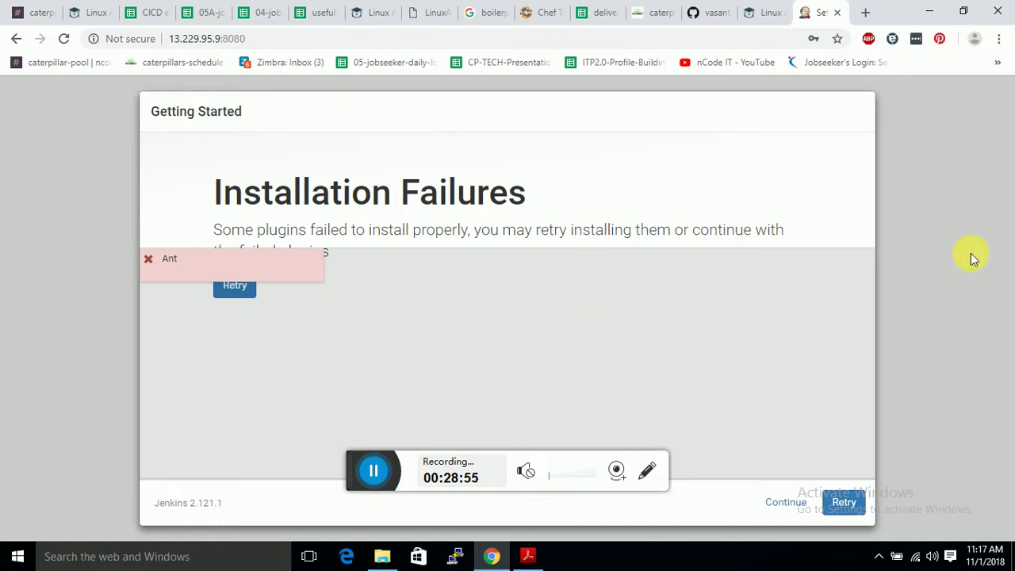
click(345, 463)
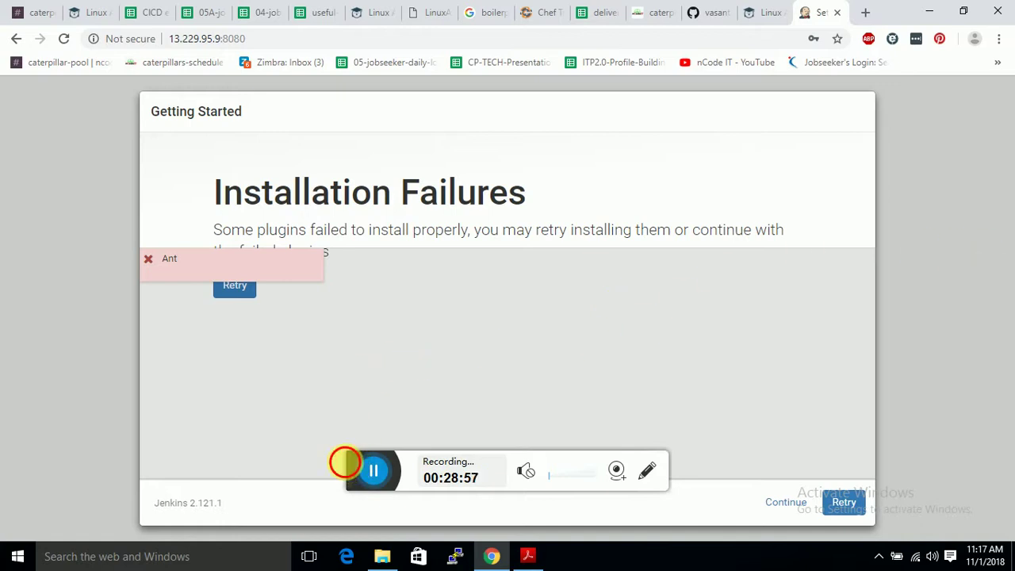
drag(347, 451, 784, 95)
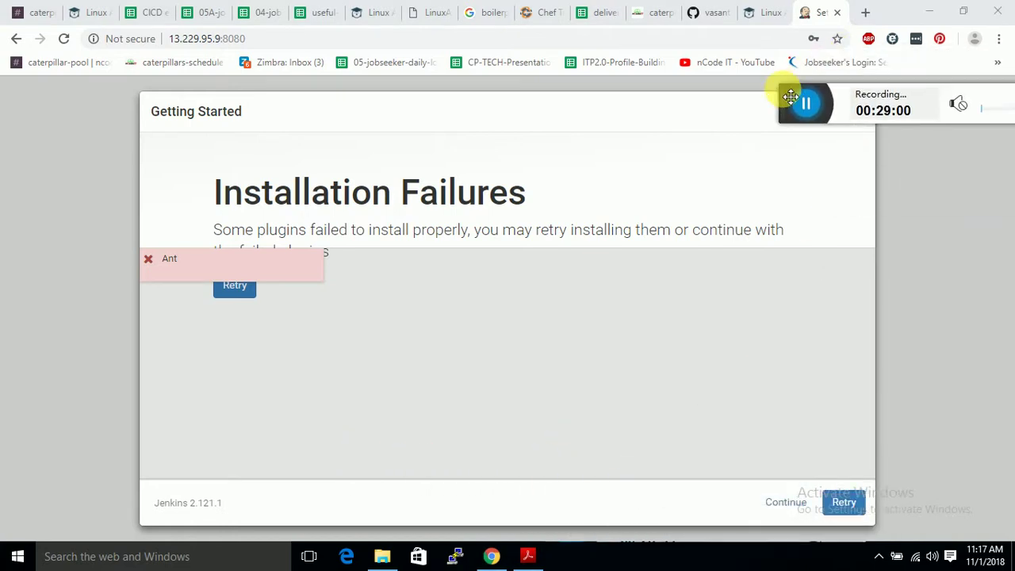
click(845, 505)
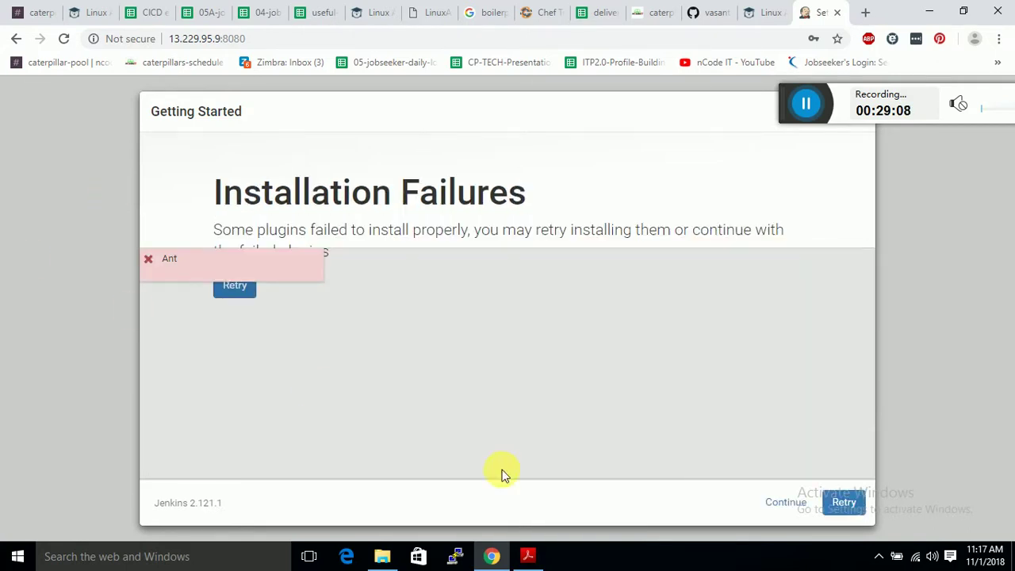
click(845, 502)
click(844, 503)
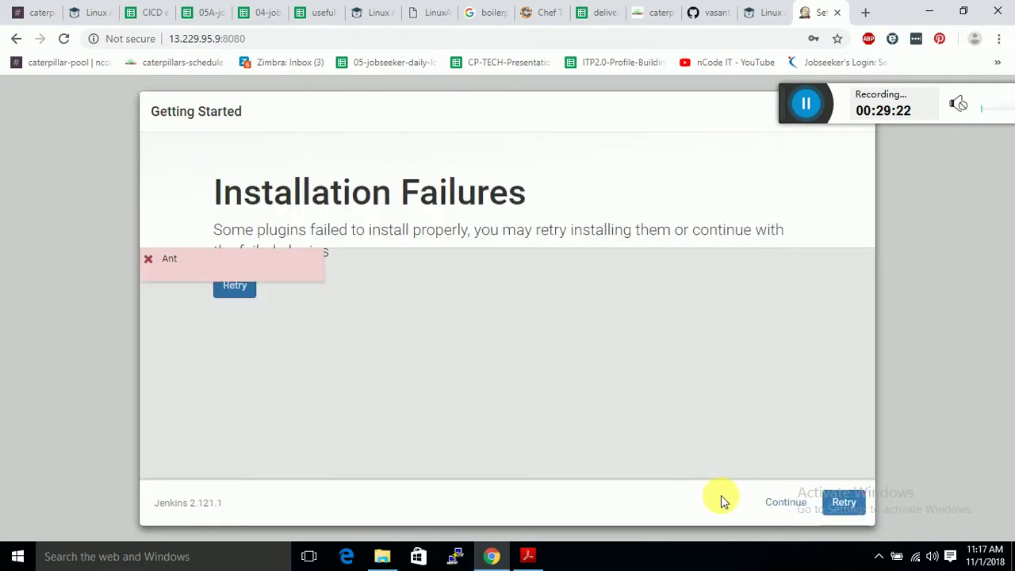
click(785, 503)
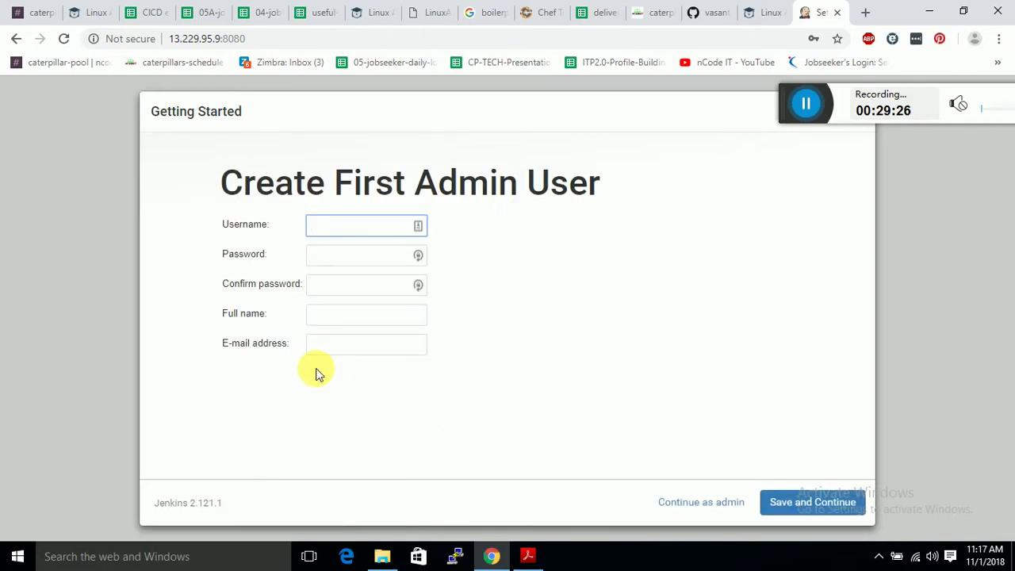
Enter the admin username, password and password confirmation.
text(jenkins)
click(346, 260)
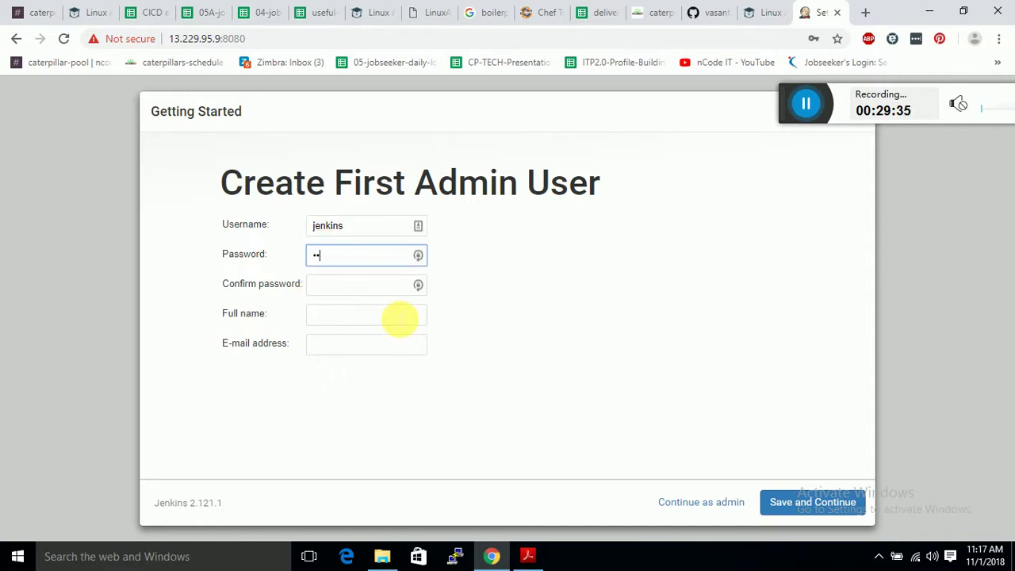
text(jenkin)
click(384, 290)
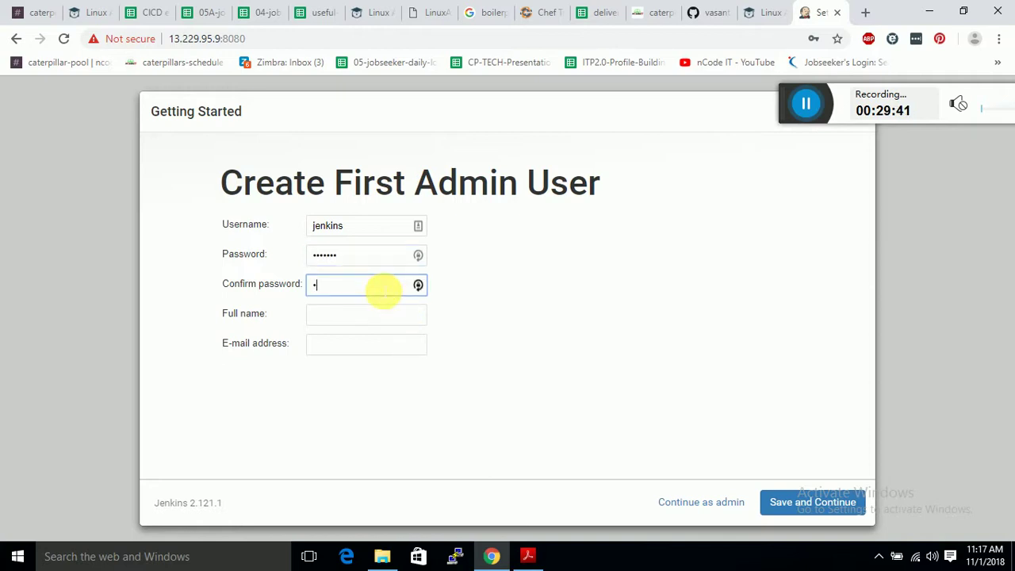
text(jen)
Fill in the admin's full name and e-mail address, then save the user.
click(358, 318)
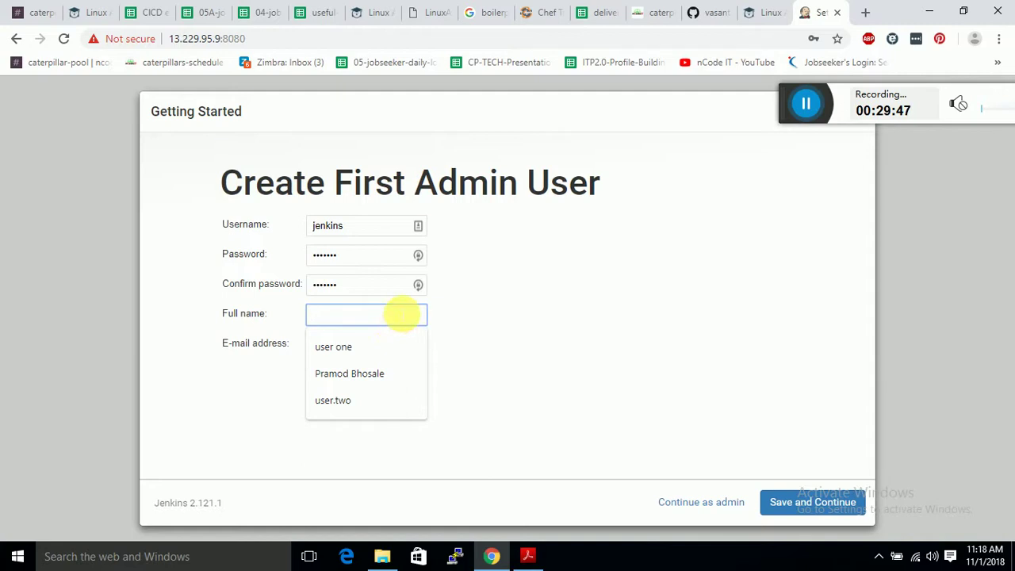
text(vasa)
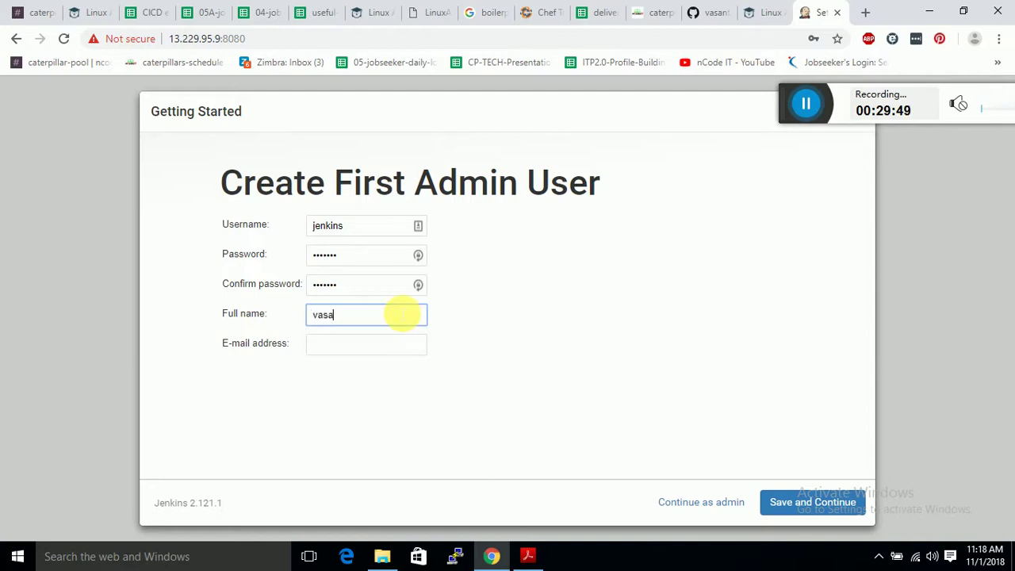
text(nthabai)
click(332, 353)
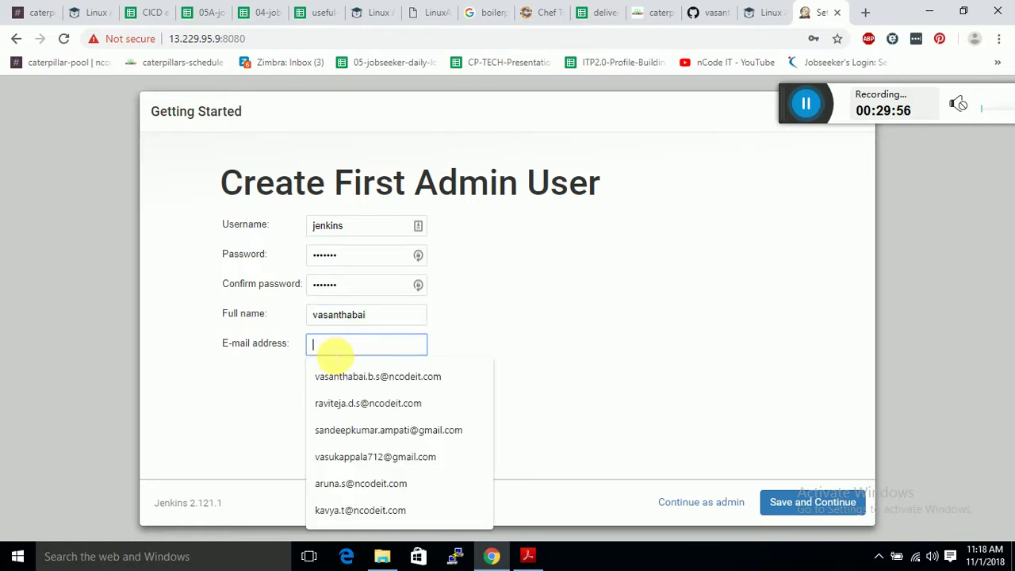
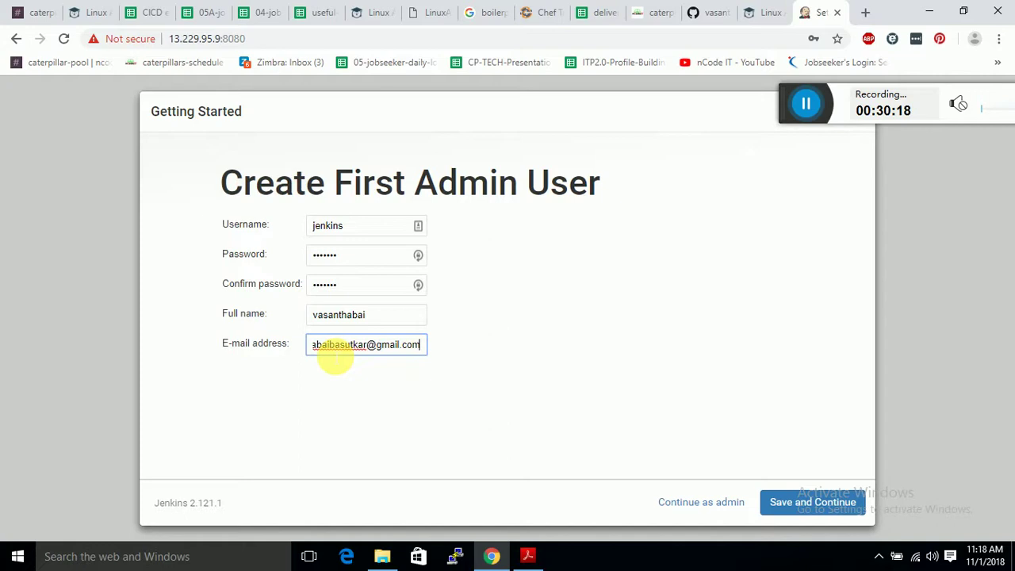
click(795, 497)
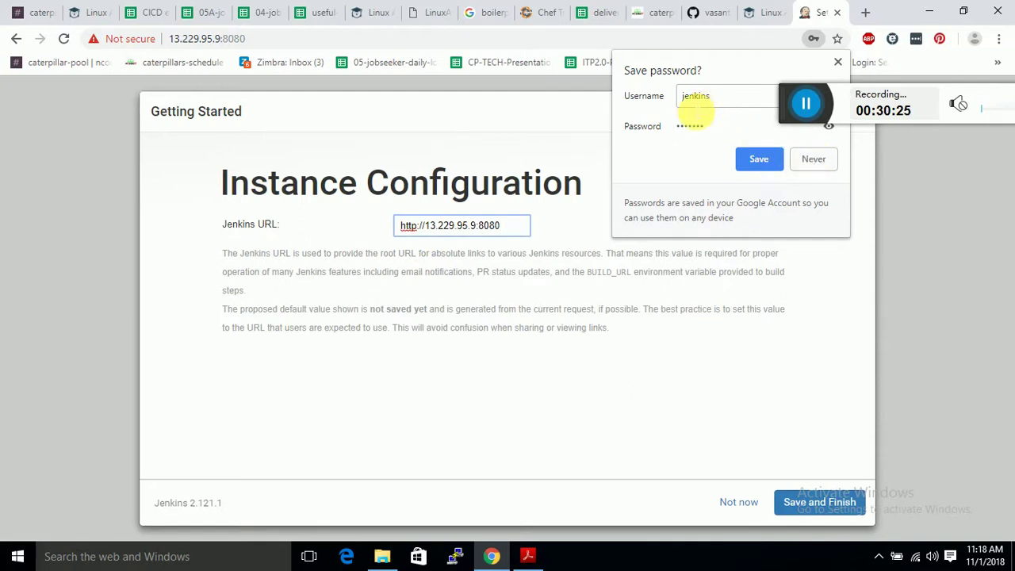
Dismiss the save-password prompt, save the 13.229.95.9:8080 instance URL and start using Jenkins.
click(837, 62)
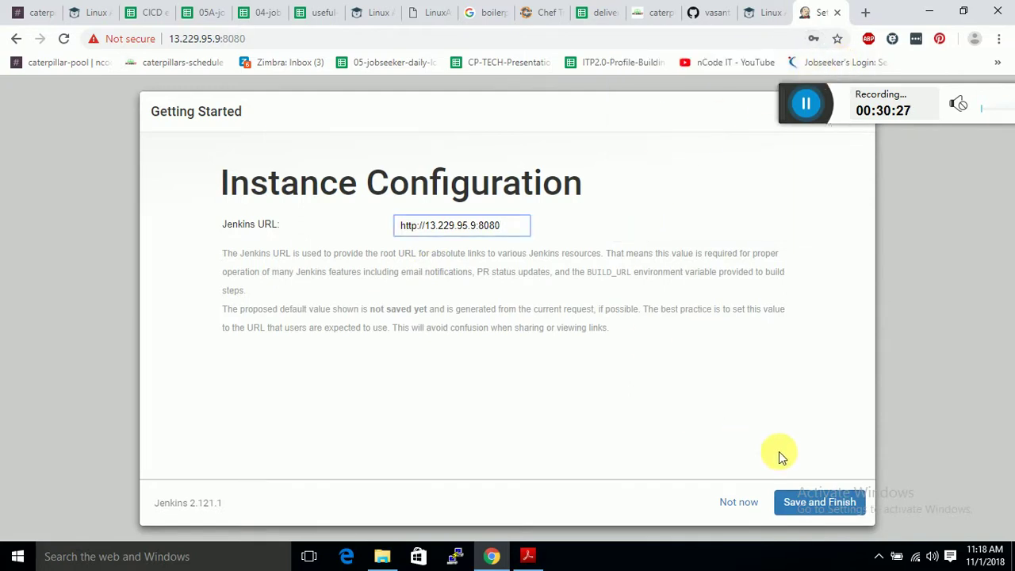
click(805, 500)
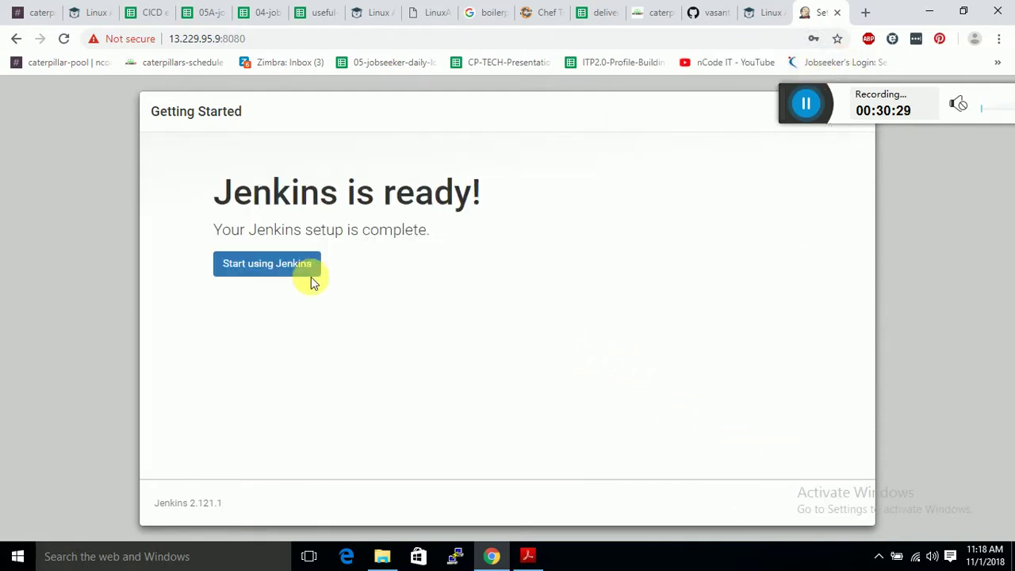
click(311, 276)
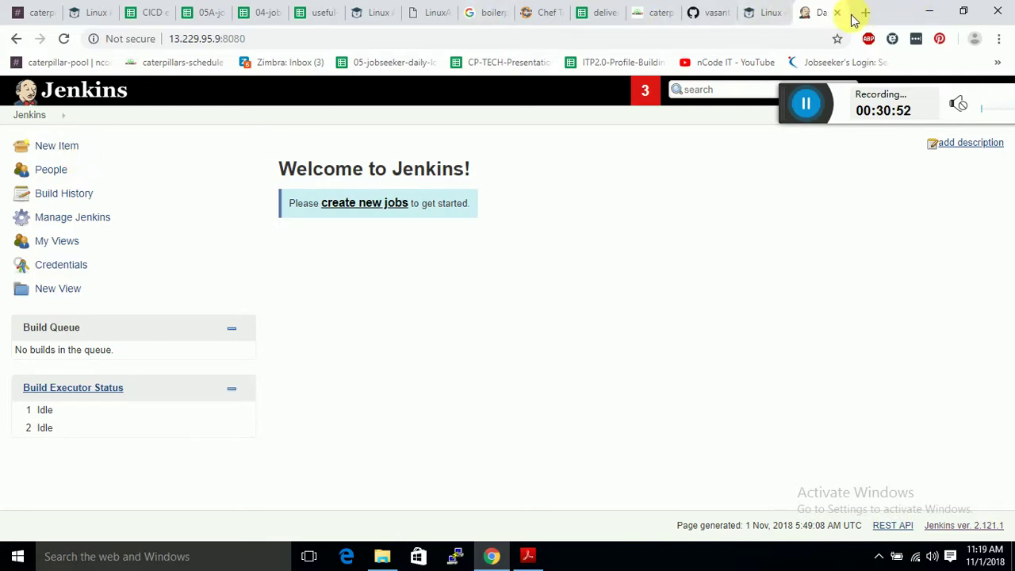
On the GitHub repository page, close the clone panel and open account settings.
click(718, 13)
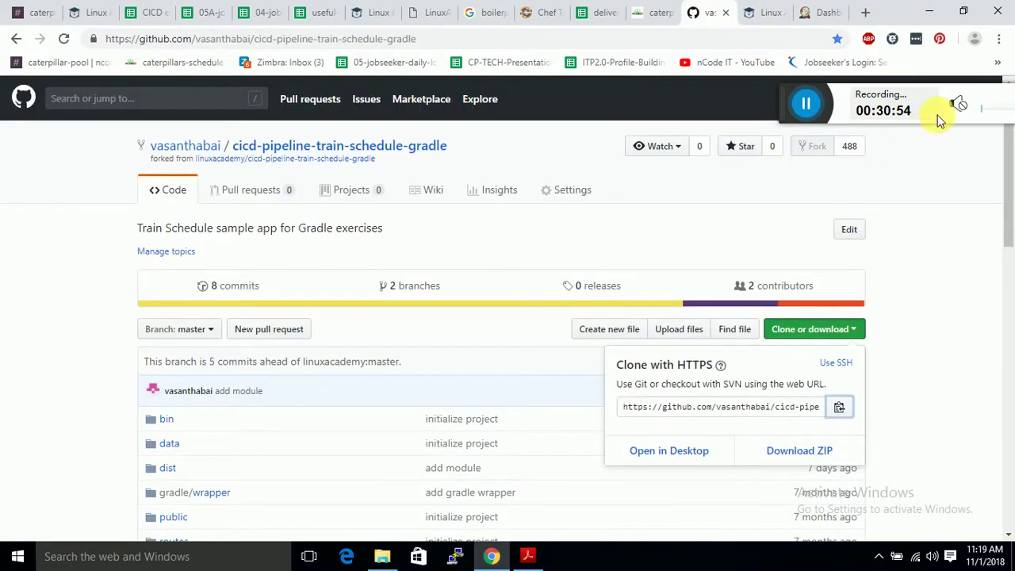
drag(764, 89, 599, 91)
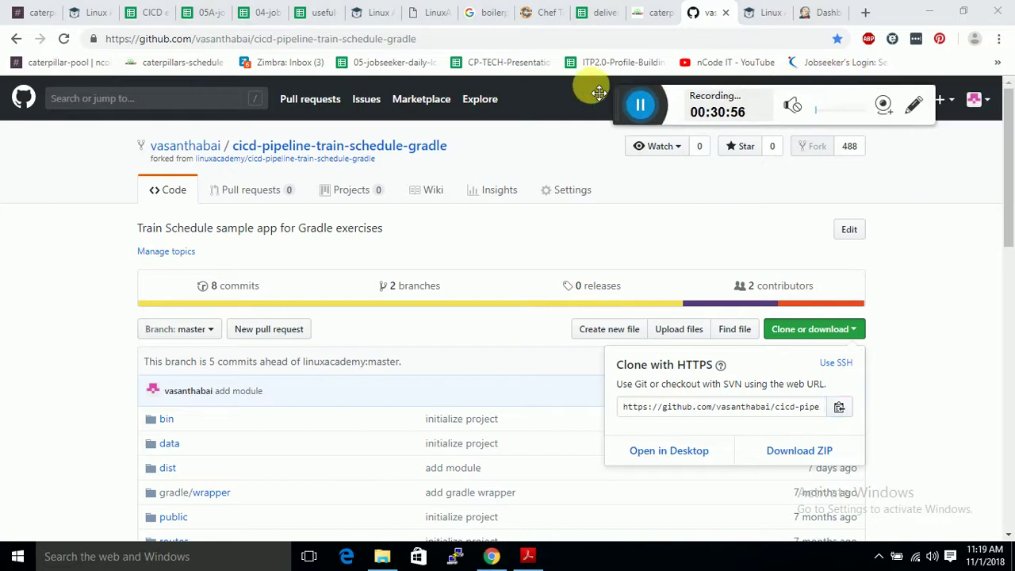
click(987, 105)
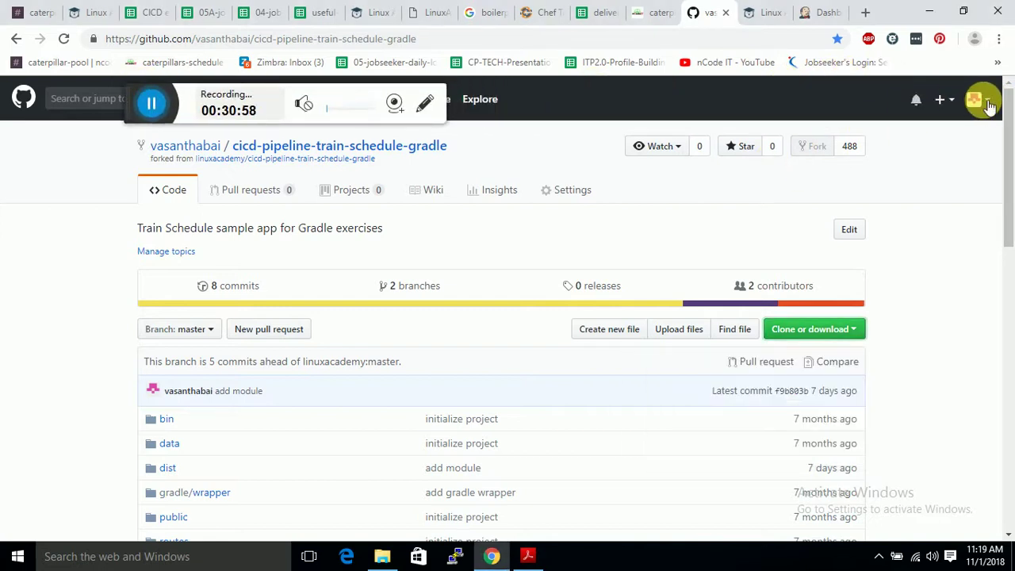
click(983, 101)
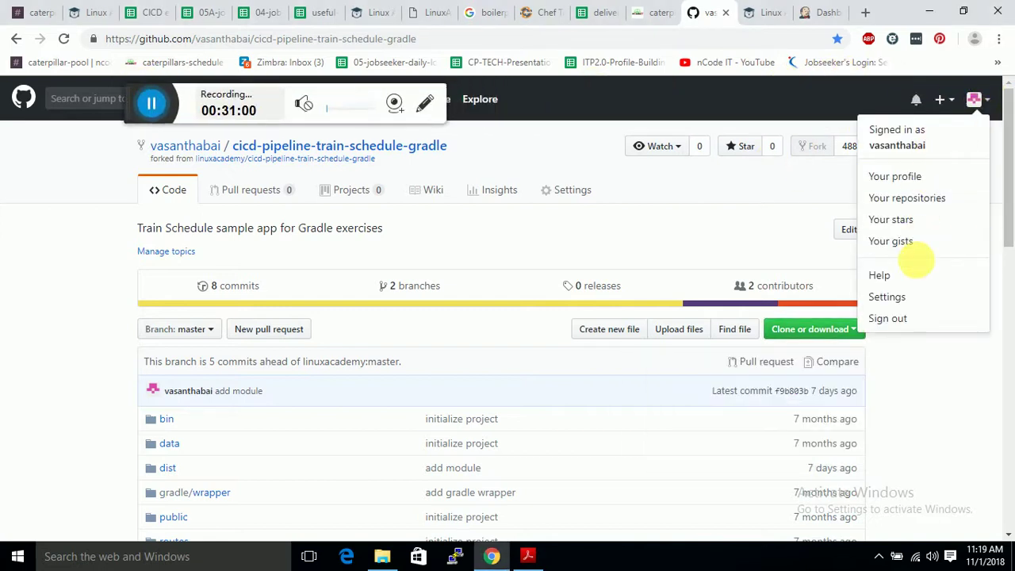
click(919, 295)
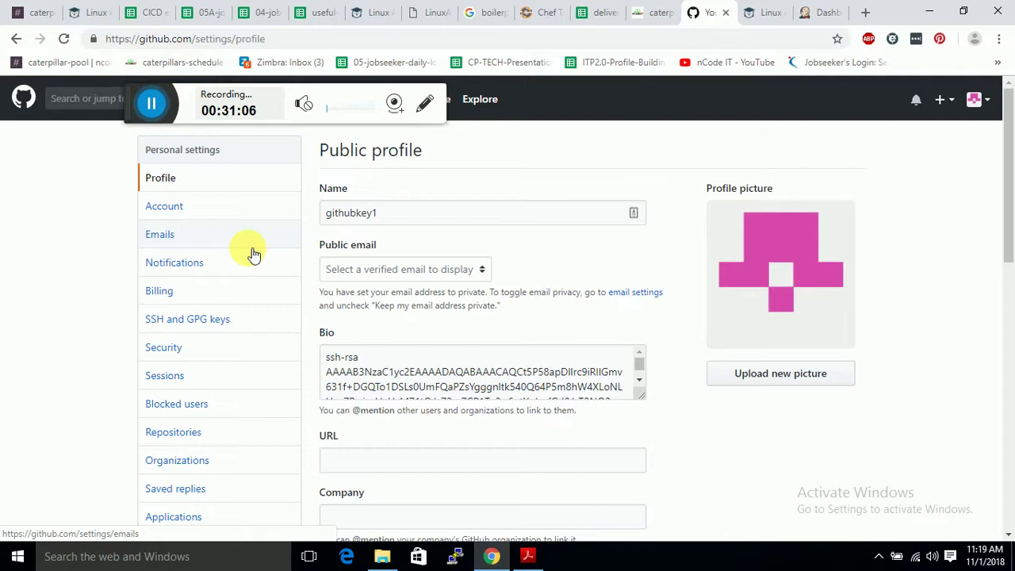
List your repositories and open cicd-pipeline-train-schedule-jenkins.
click(977, 100)
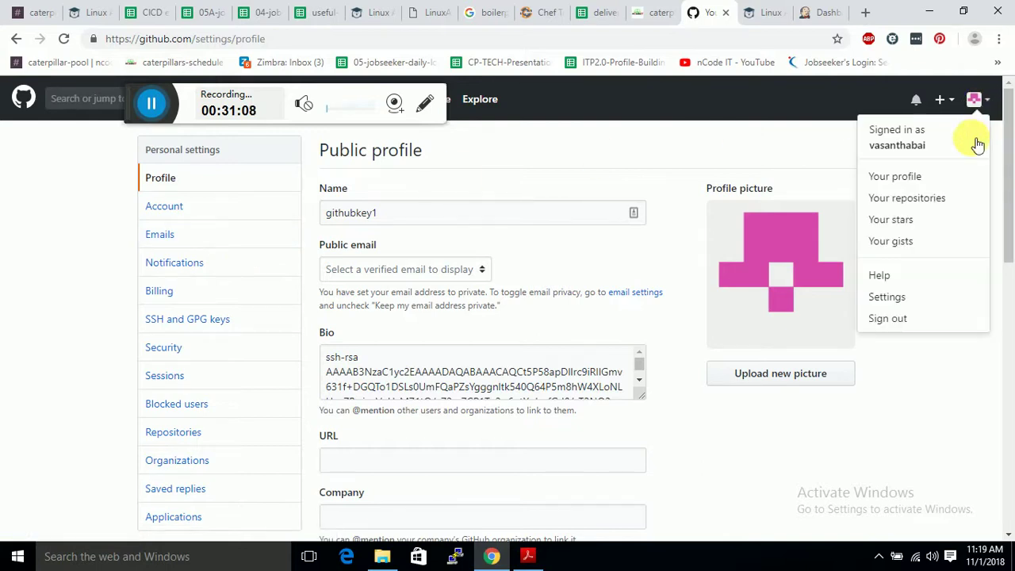
click(940, 197)
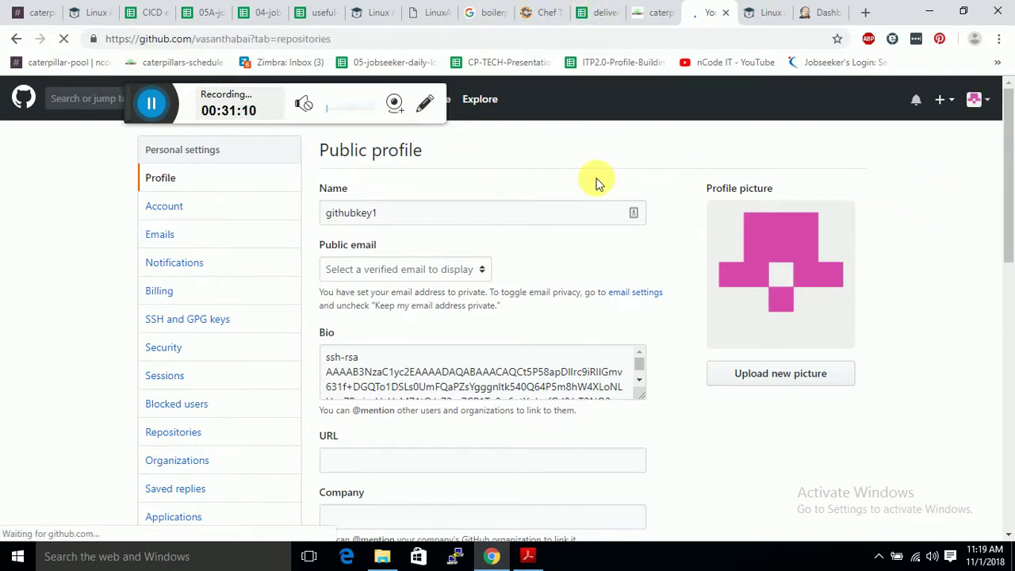
scroll(485, 400, down, 2)
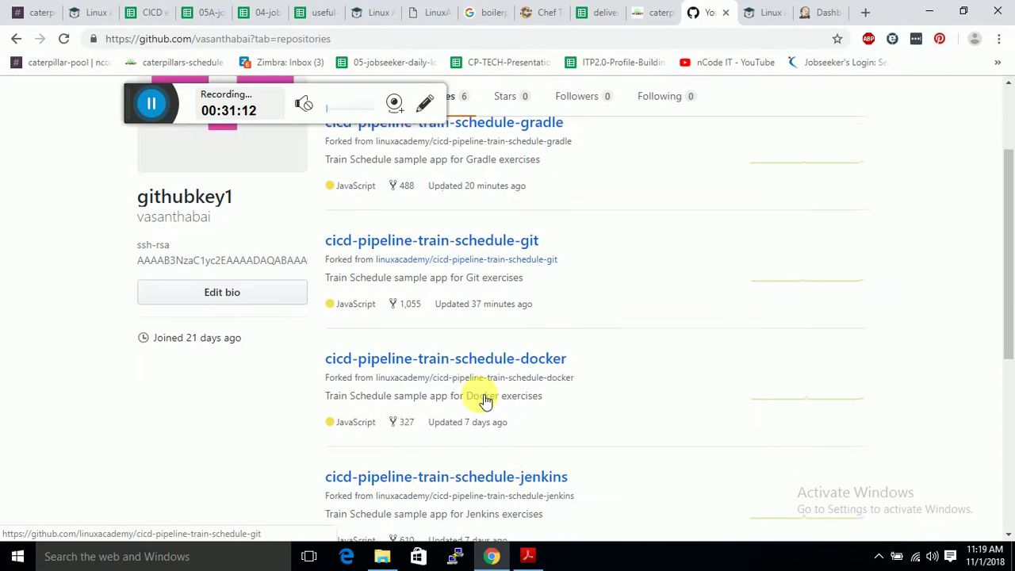
scroll(485, 400, down, 1)
click(465, 389)
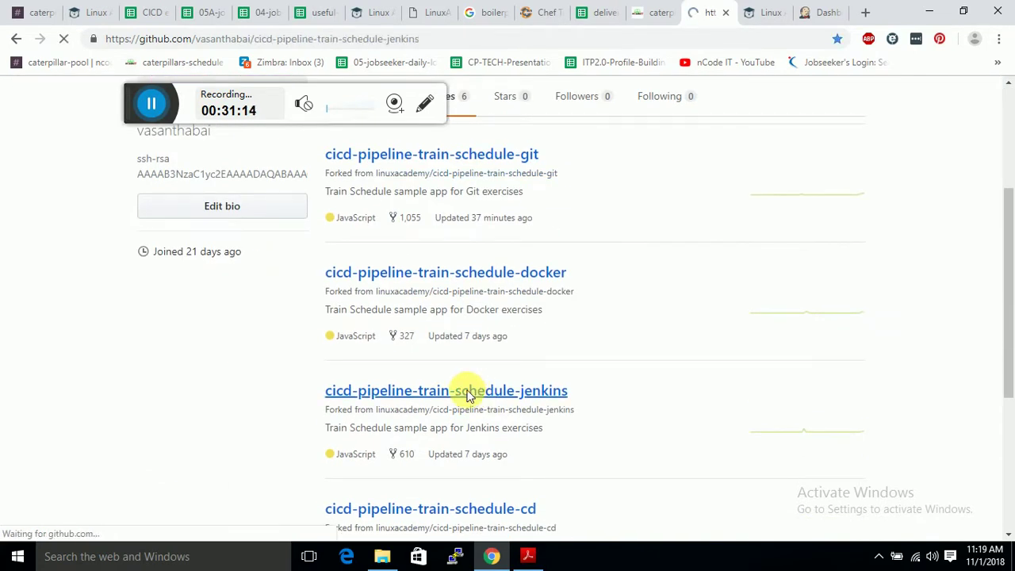
scroll(224, 380, down, 3)
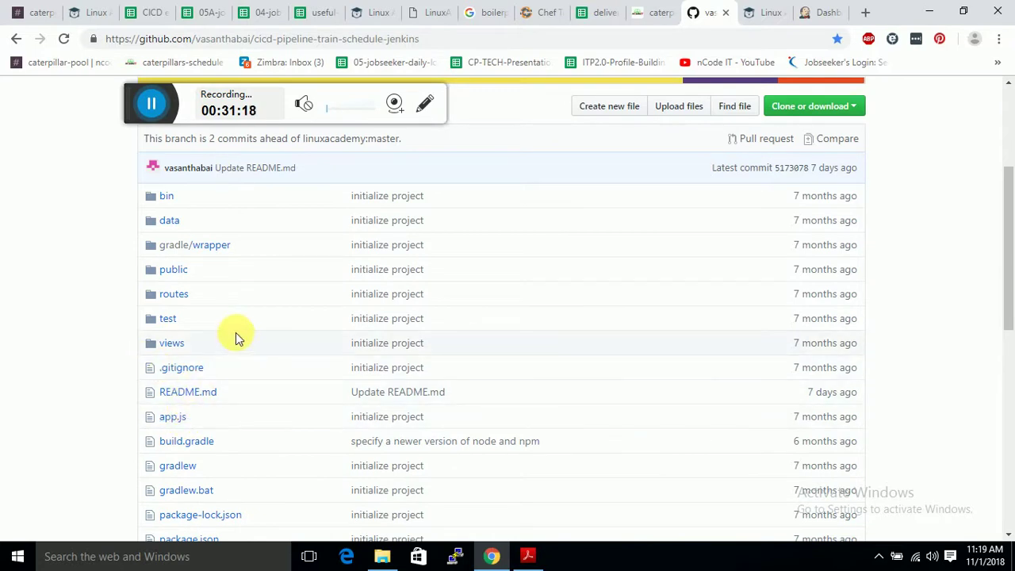
scroll(362, 333, up, 3)
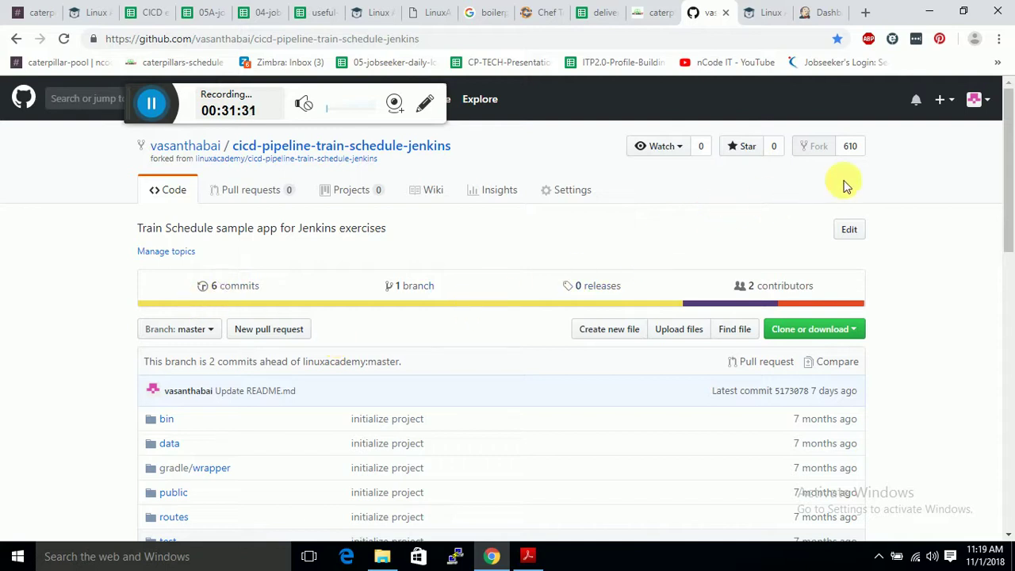
Open account settings from the avatar menu and scroll the sidebar.
click(989, 103)
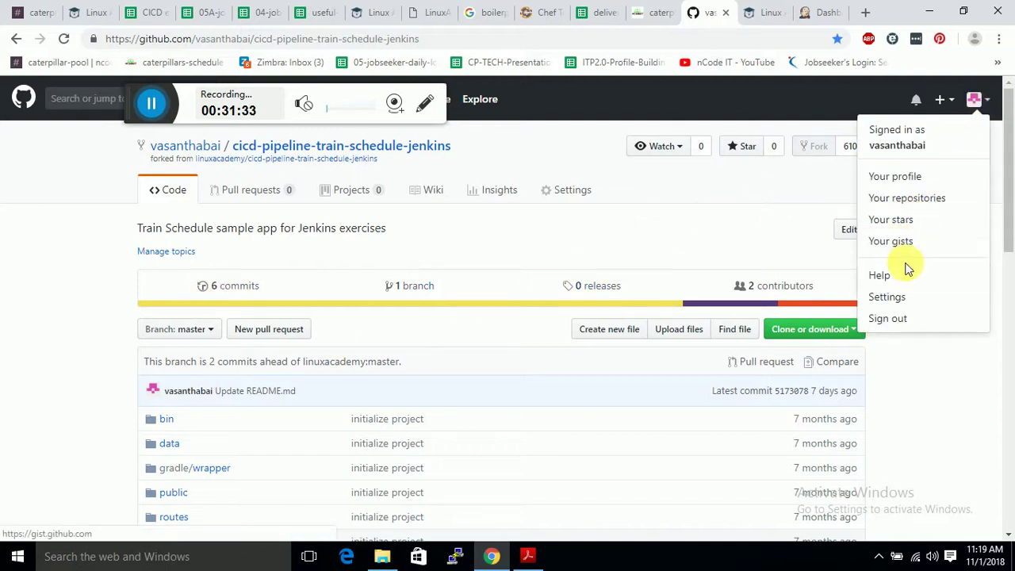
click(910, 296)
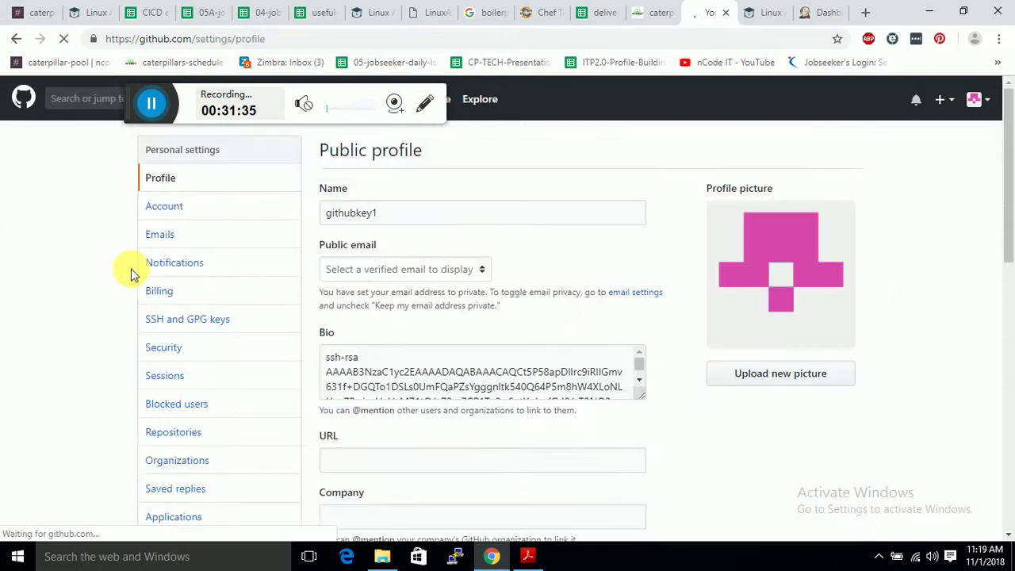
scroll(236, 348, down, 3)
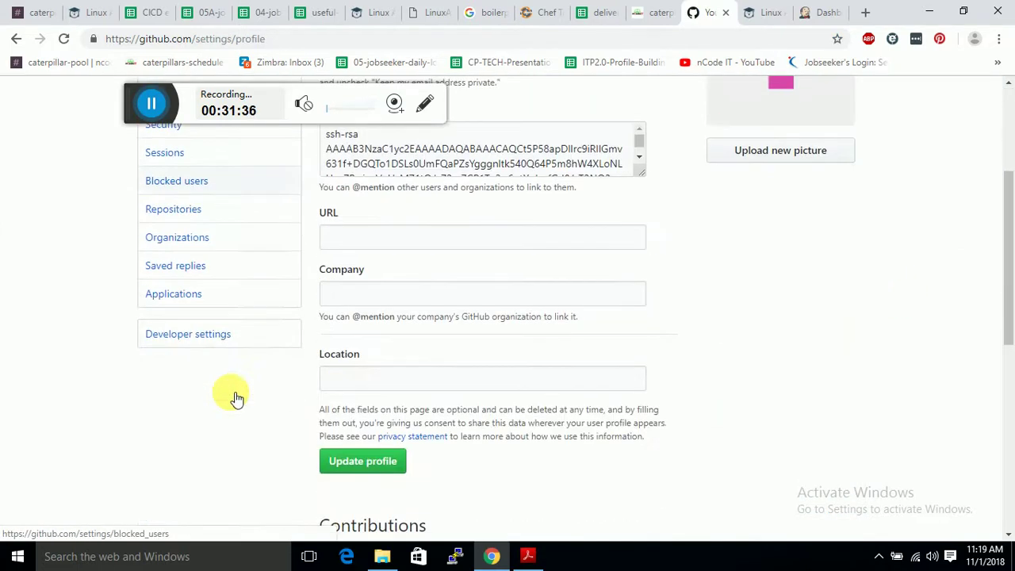
Go to Developer settings > Personal access tokens and start a new token.
click(233, 331)
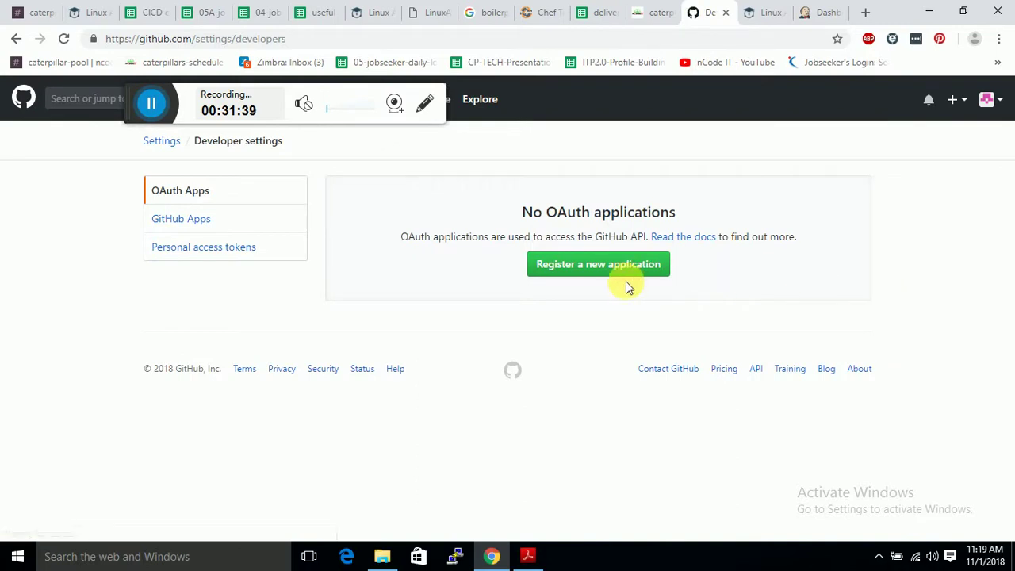
click(272, 247)
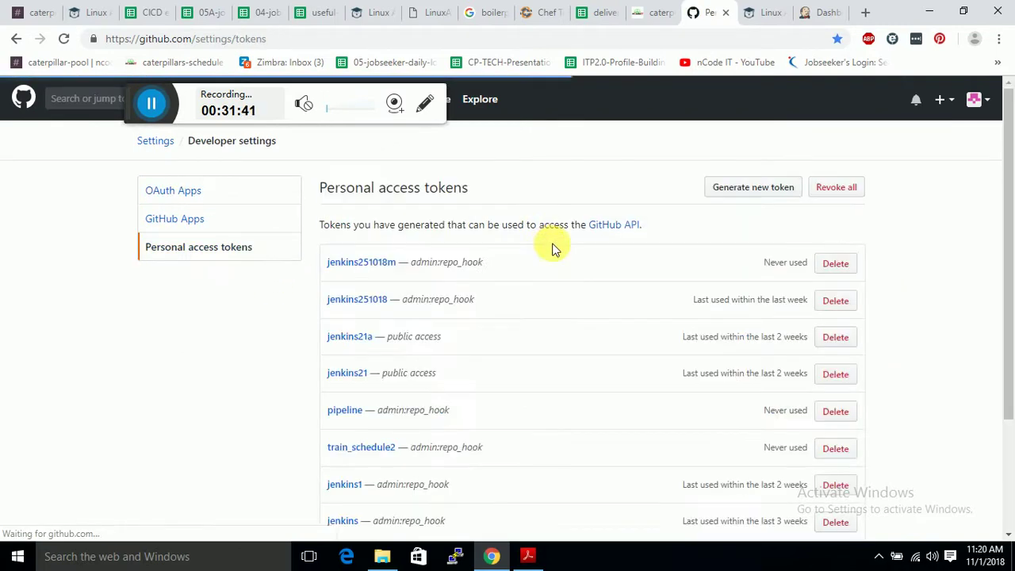
click(779, 190)
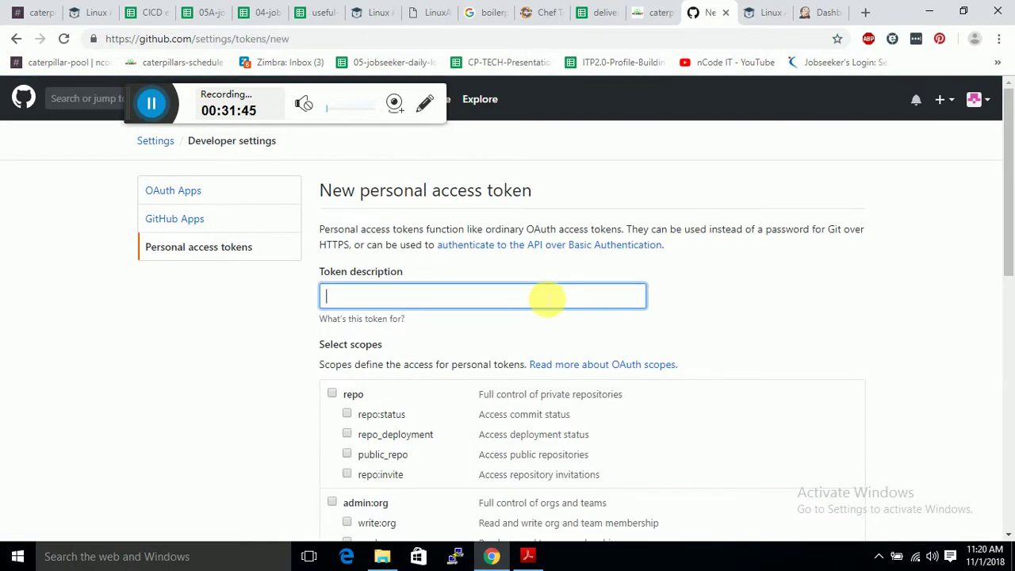
scroll(547, 299, down, 3)
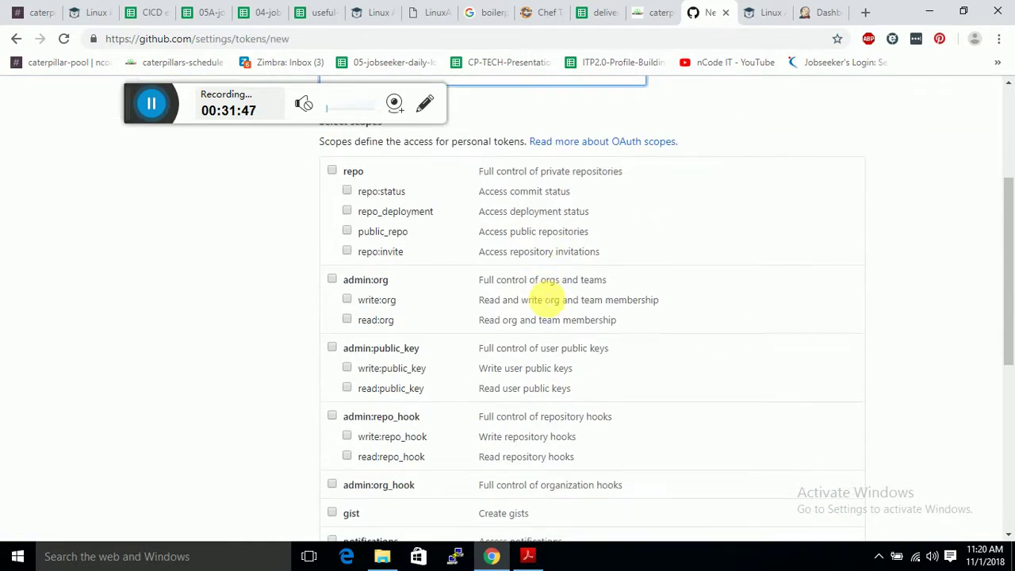
scroll(545, 296, up, 3)
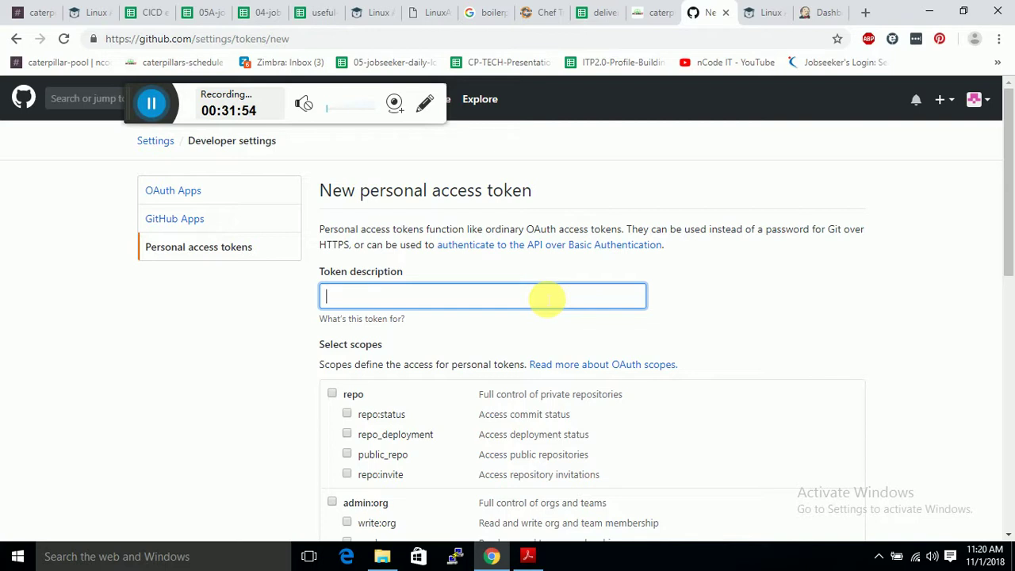
Describe the token as jenkins011118, tick admin:repo_hook and generate it.
text(jenkin)
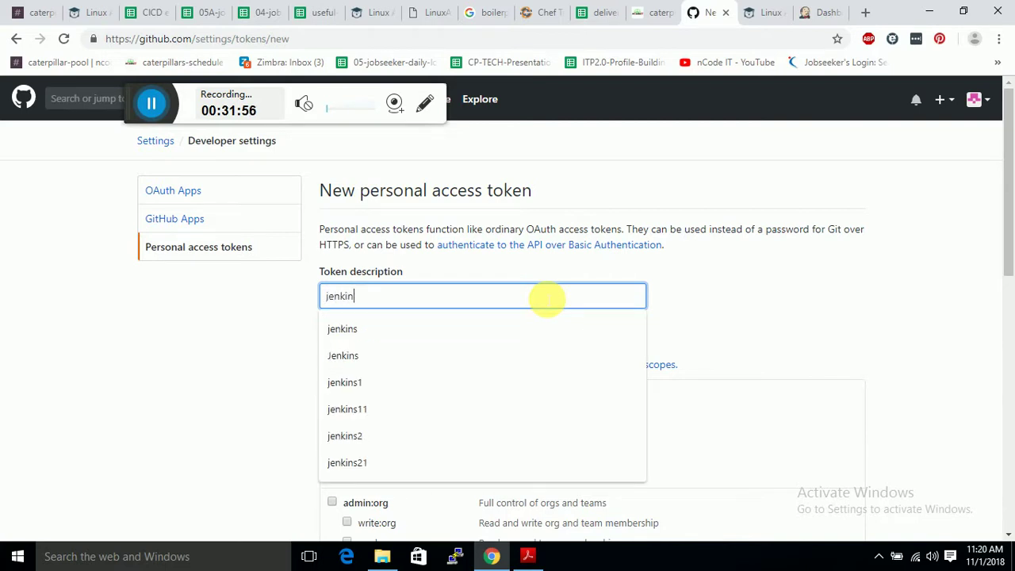
text(s0111)
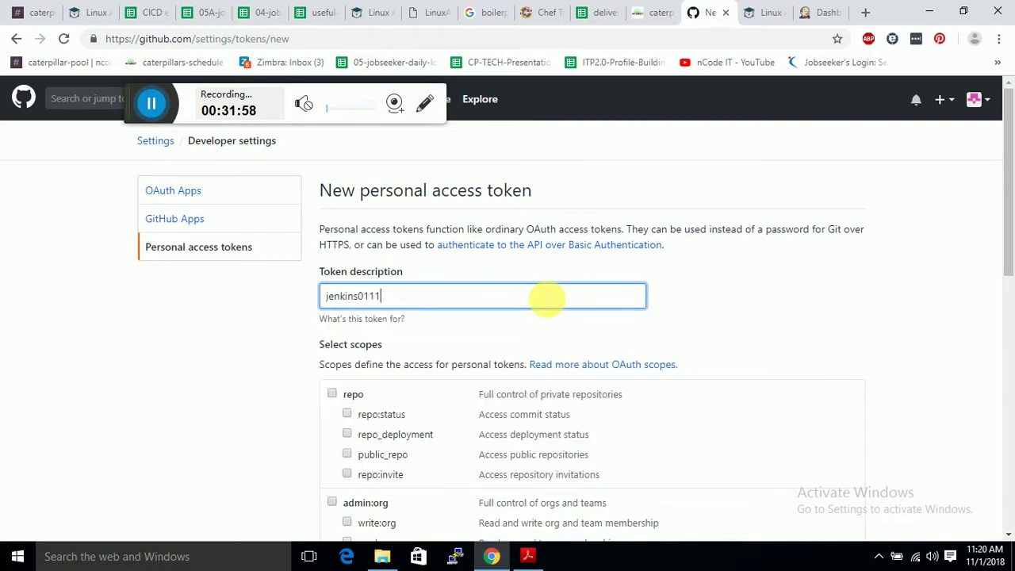
text(18)
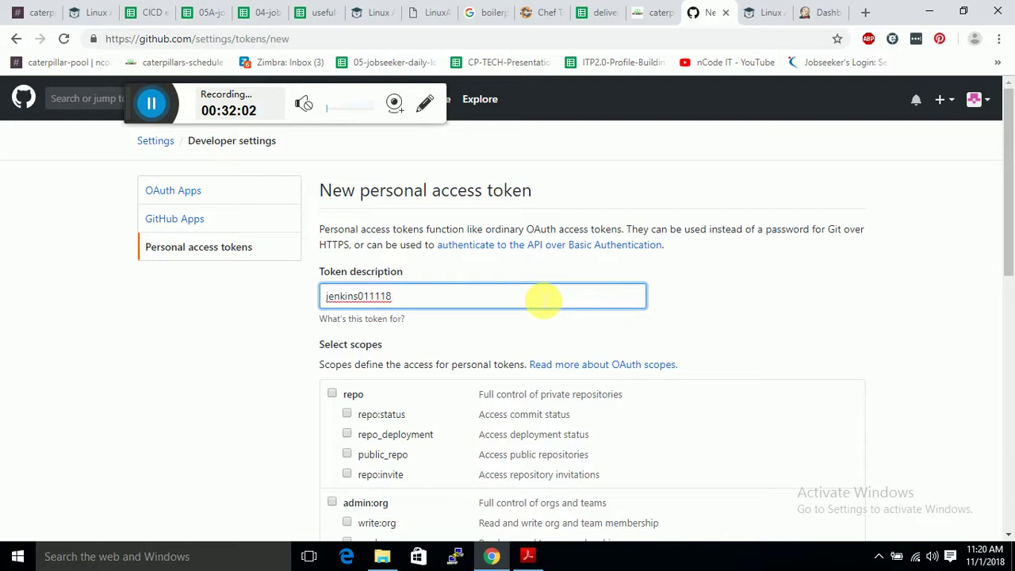
scroll(465, 349, down, 4)
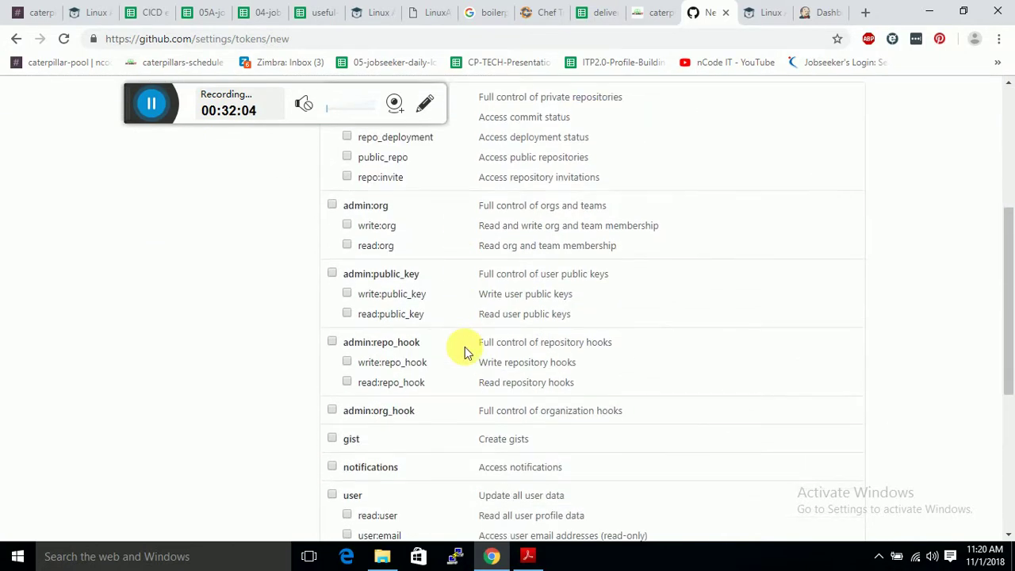
click(332, 342)
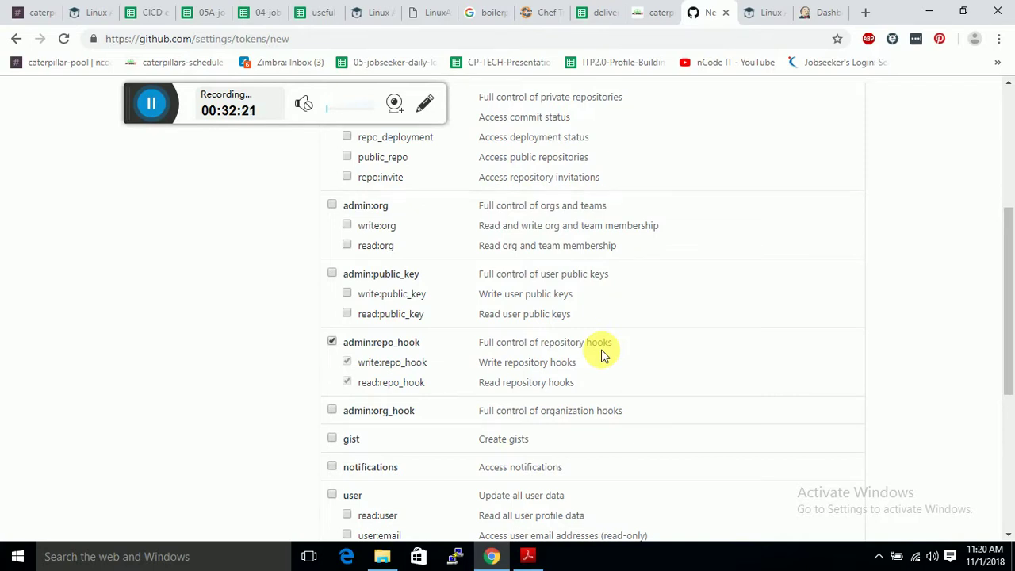
scroll(601, 355, up, 2)
scroll(601, 355, up, 2)
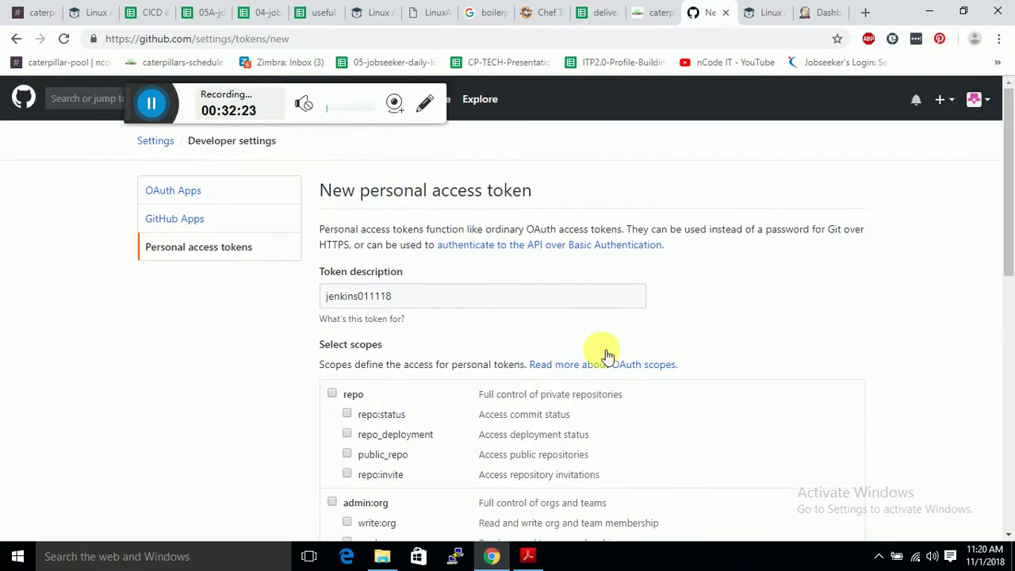
scroll(606, 355, down, 8)
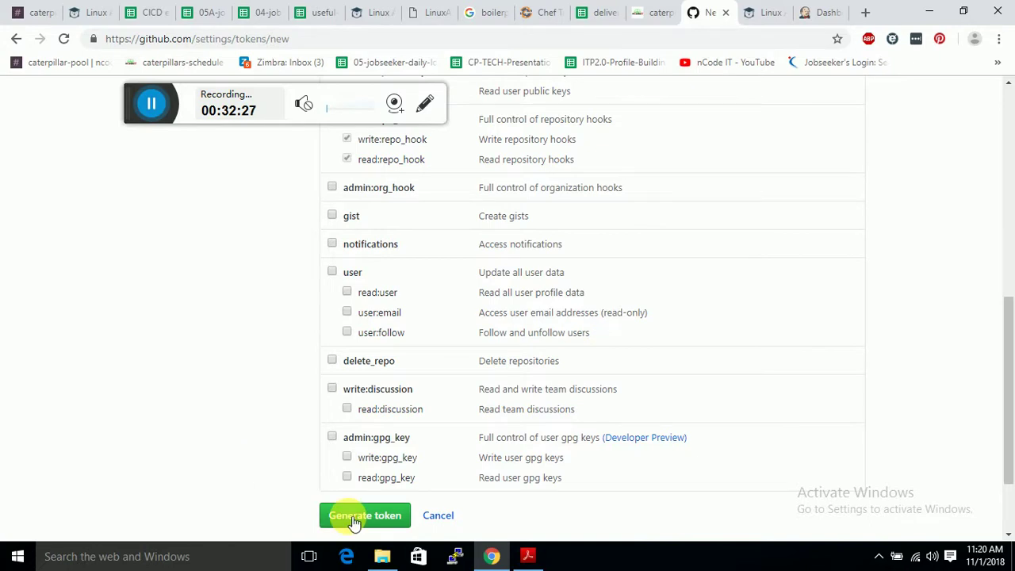
scroll(412, 464, up, 4)
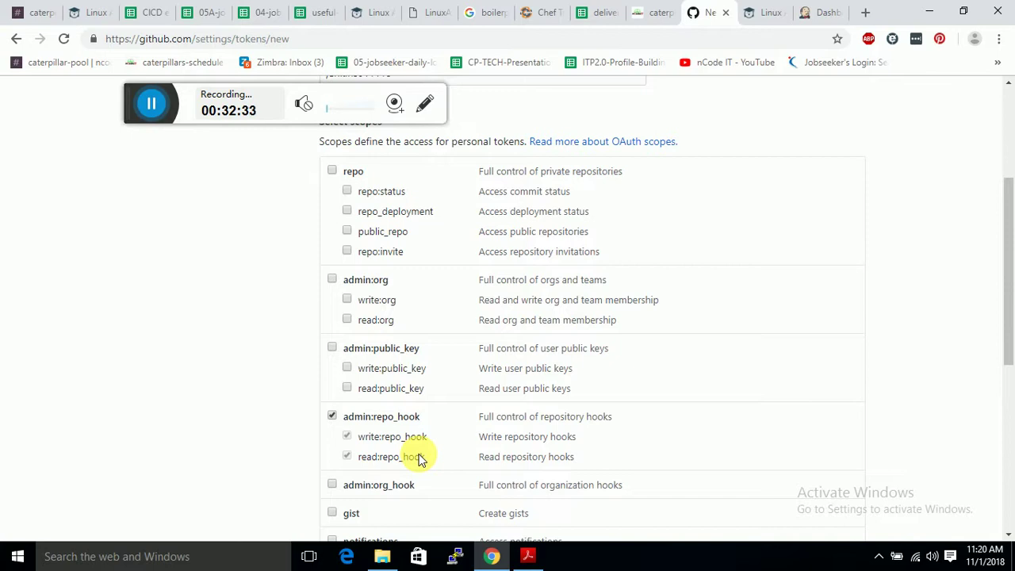
scroll(420, 460, up, 3)
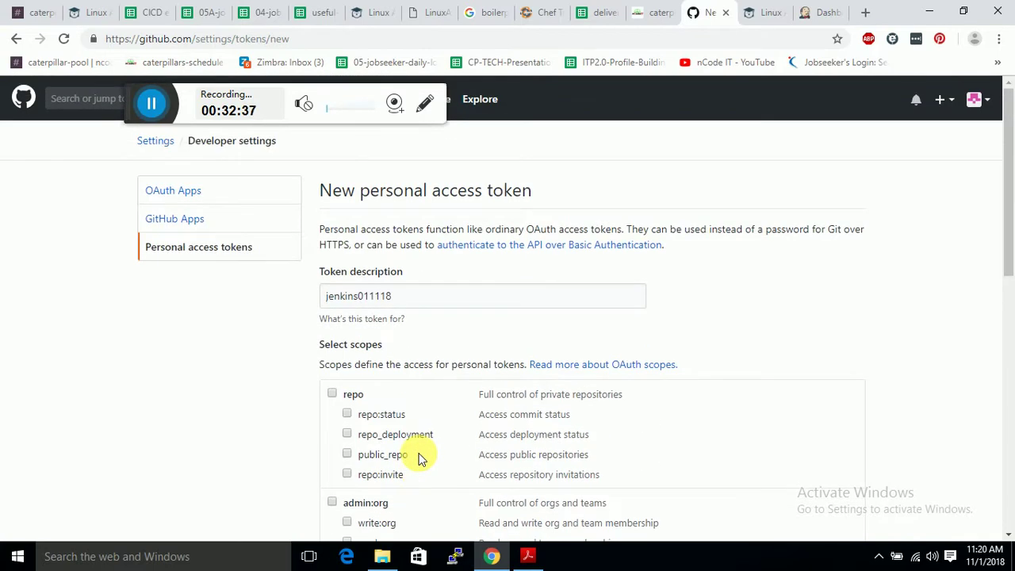
scroll(420, 458, down, 3)
scroll(420, 458, down, 4)
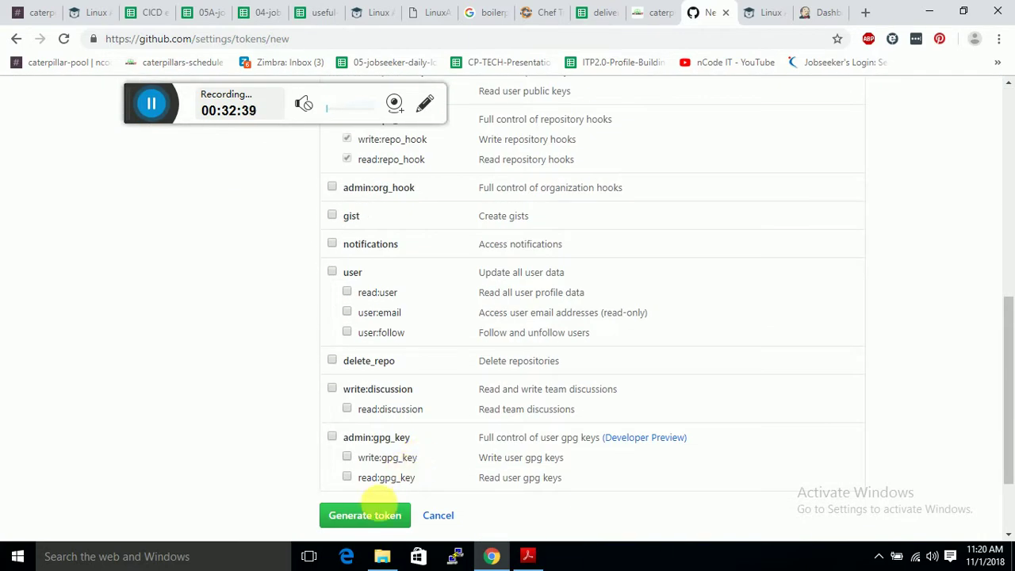
scroll(400, 406, up, 1)
scroll(401, 404, down, 1)
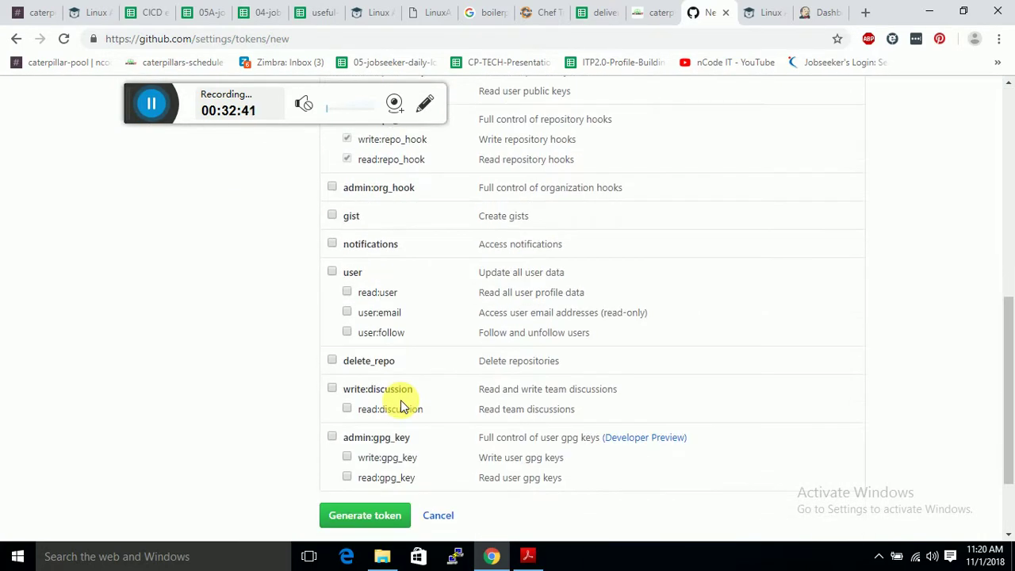
scroll(401, 406, up, 1)
scroll(400, 406, down, 2)
click(396, 414)
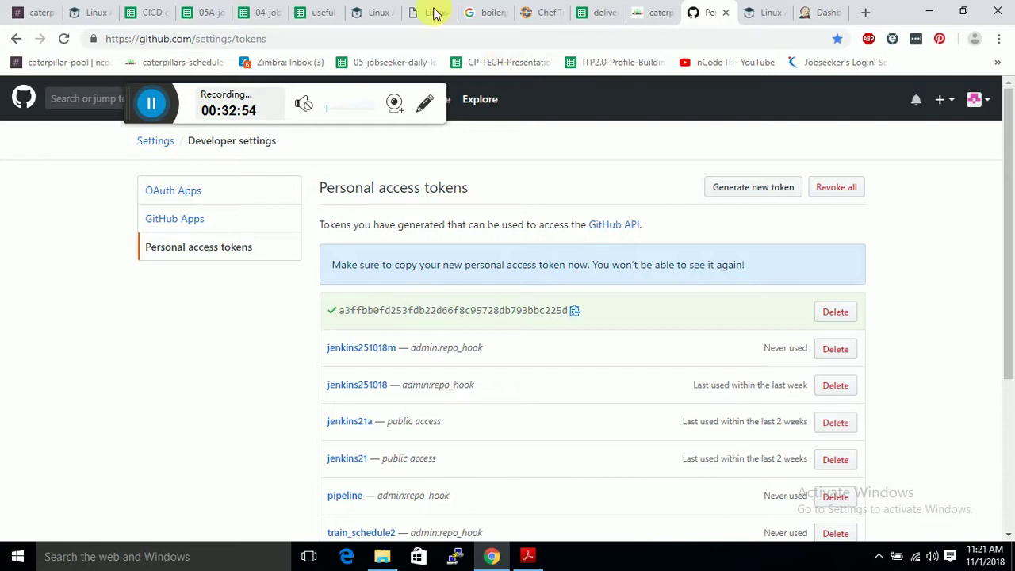
Switch to the Jenkins tab showing the New Item page.
click(806, 8)
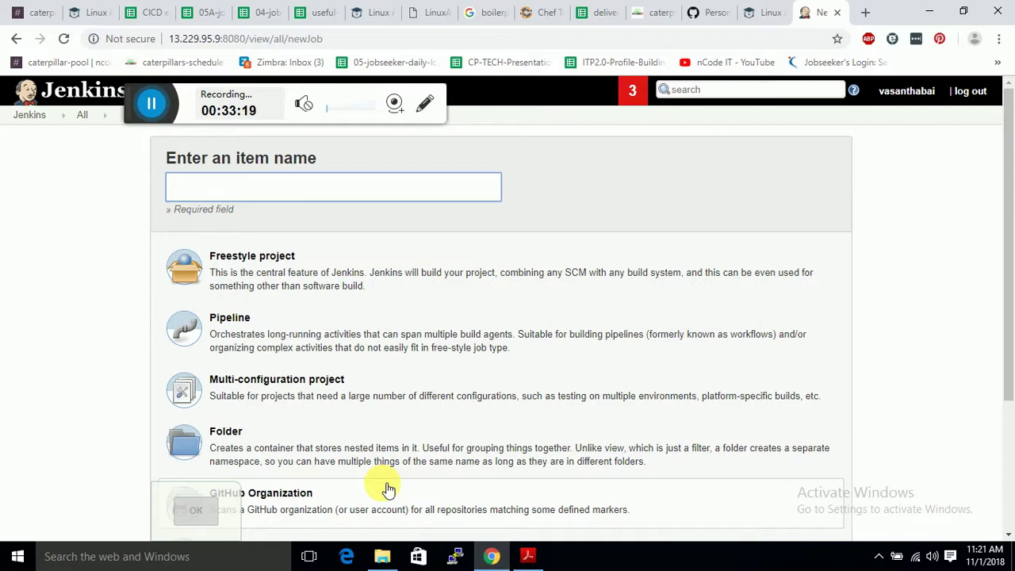
Return to the Jenkins dashboard and open the Manage Jenkins page.
click(35, 114)
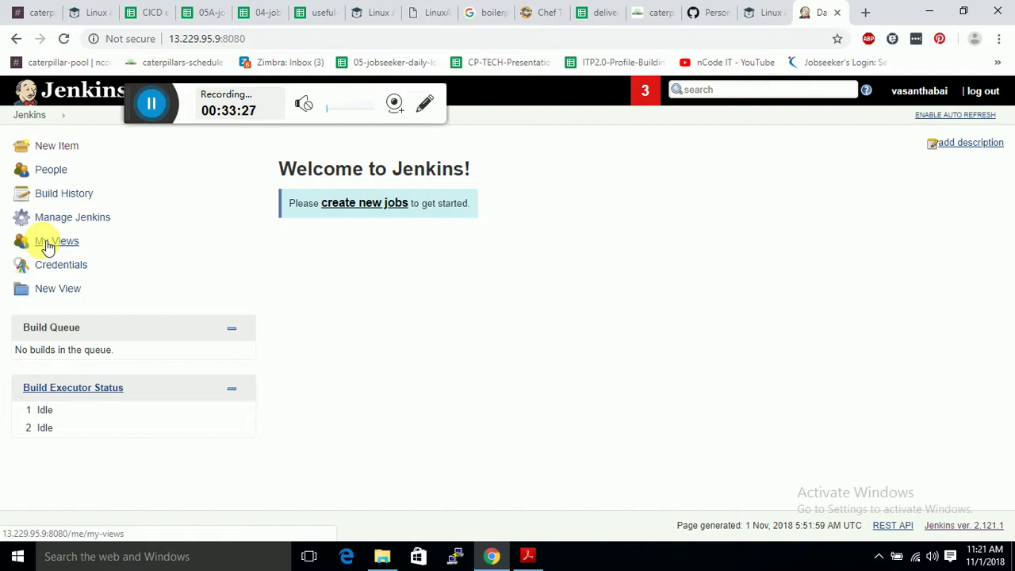
click(94, 224)
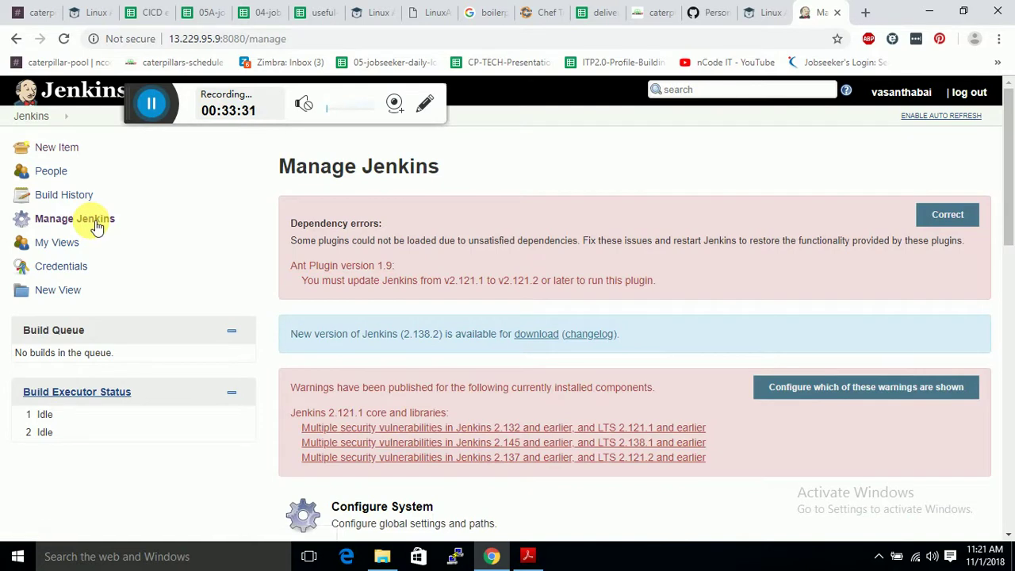
Open Configure System and scroll down to the GitHub section with Add GitHub Server.
click(367, 517)
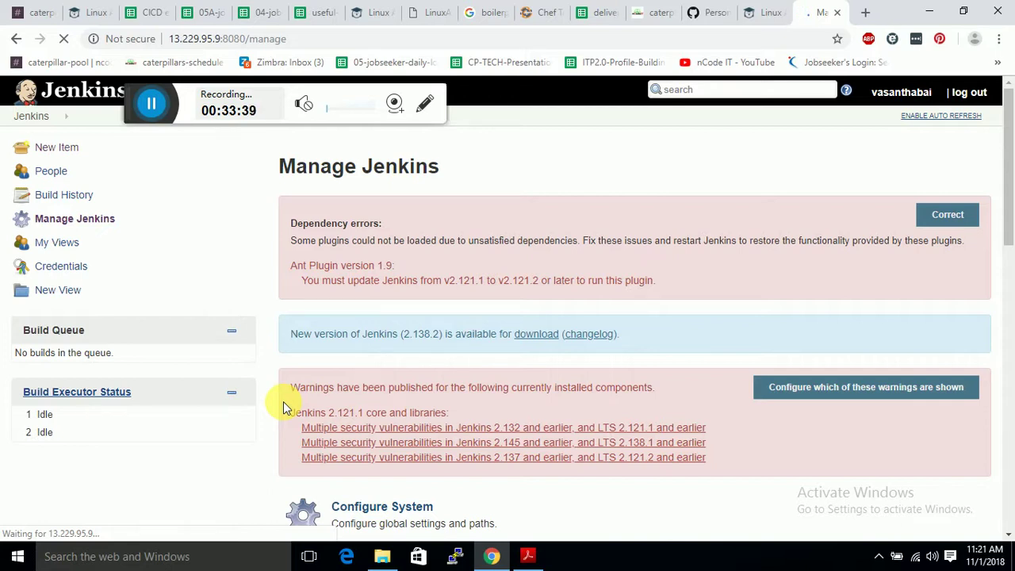
scroll(332, 409, down, 3)
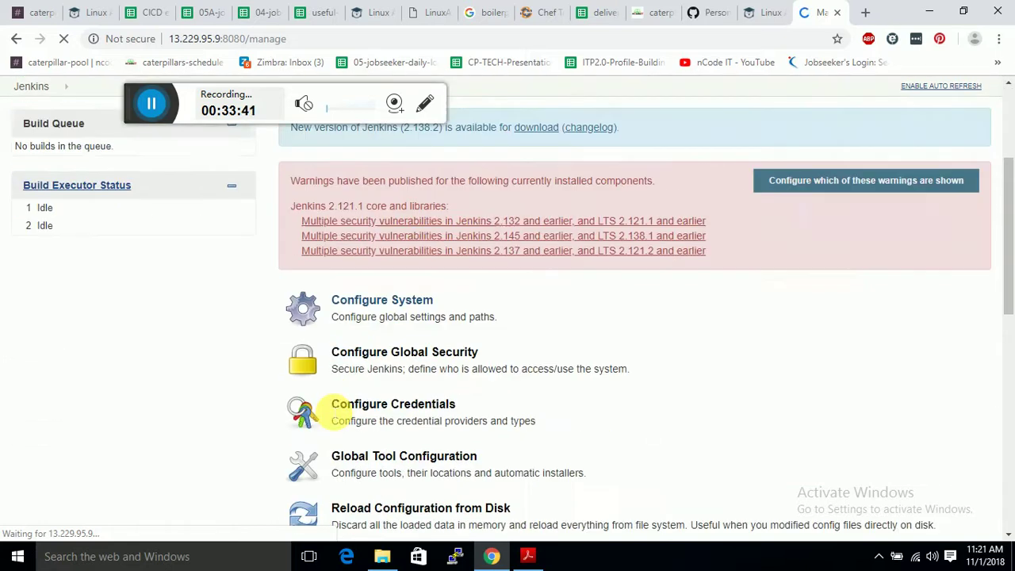
scroll(332, 411, down, 3)
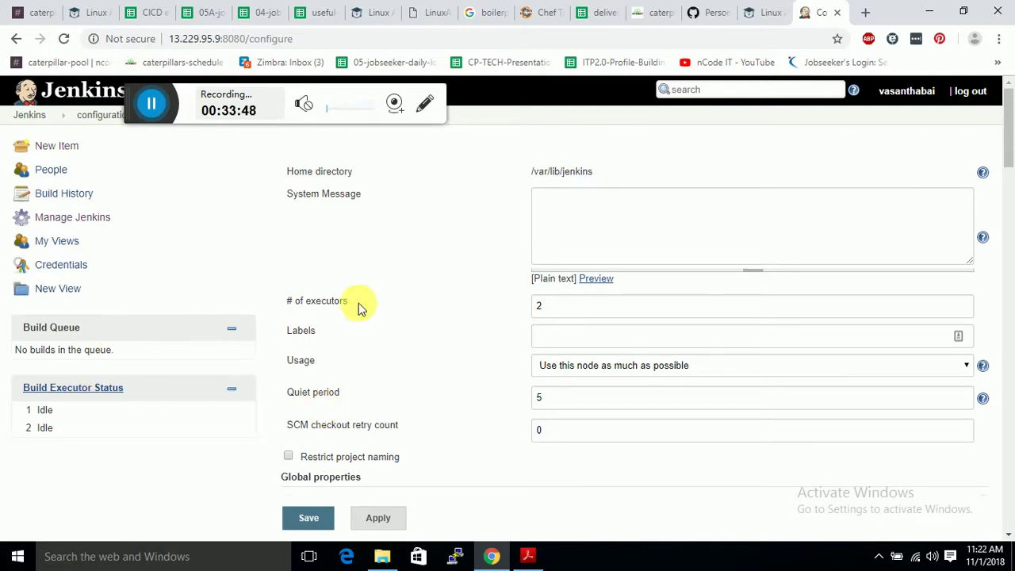
scroll(406, 285, down, 2)
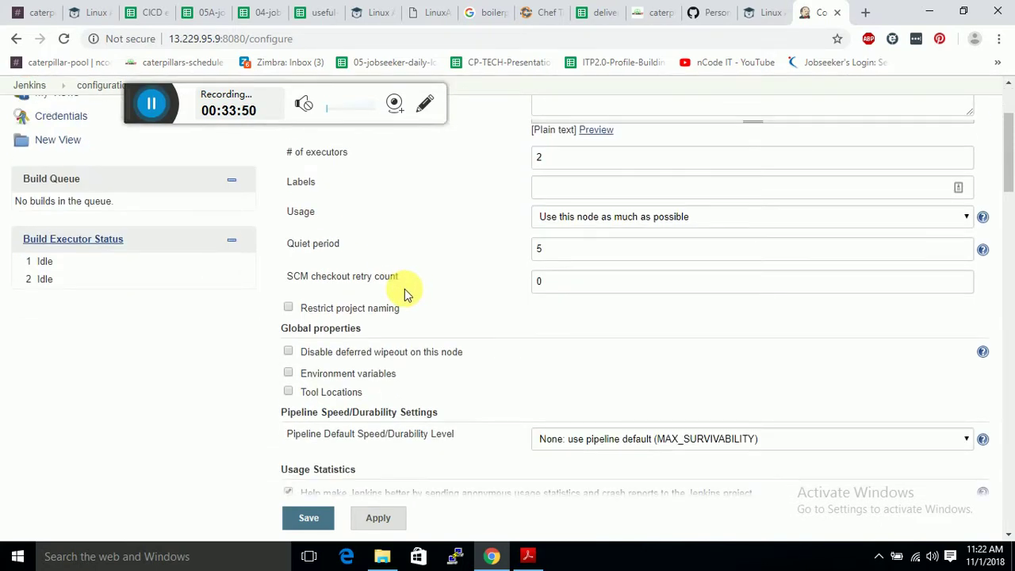
scroll(404, 293, up, 2)
scroll(404, 295, down, 3)
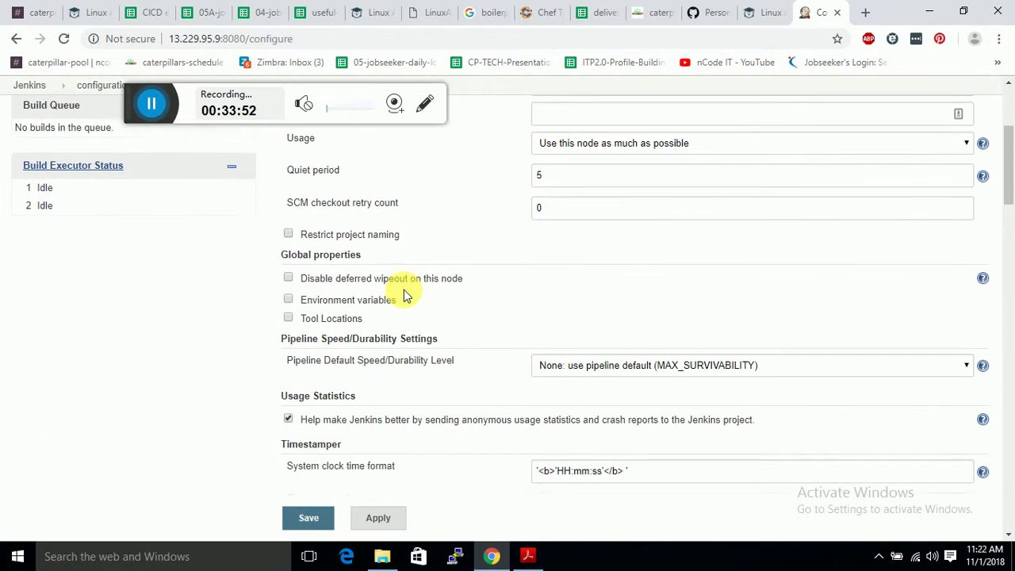
scroll(404, 295, down, 3)
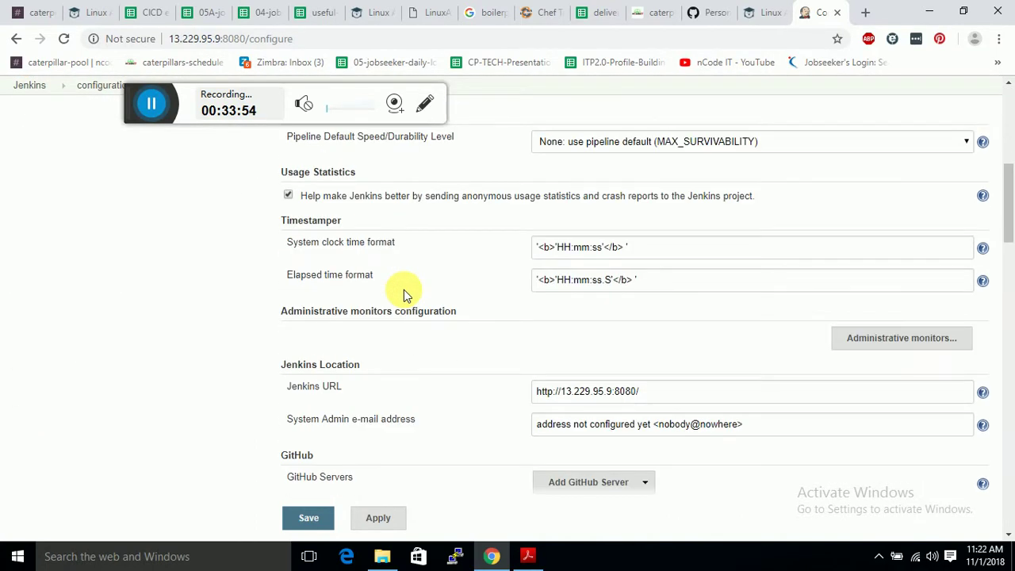
scroll(405, 295, down, 2)
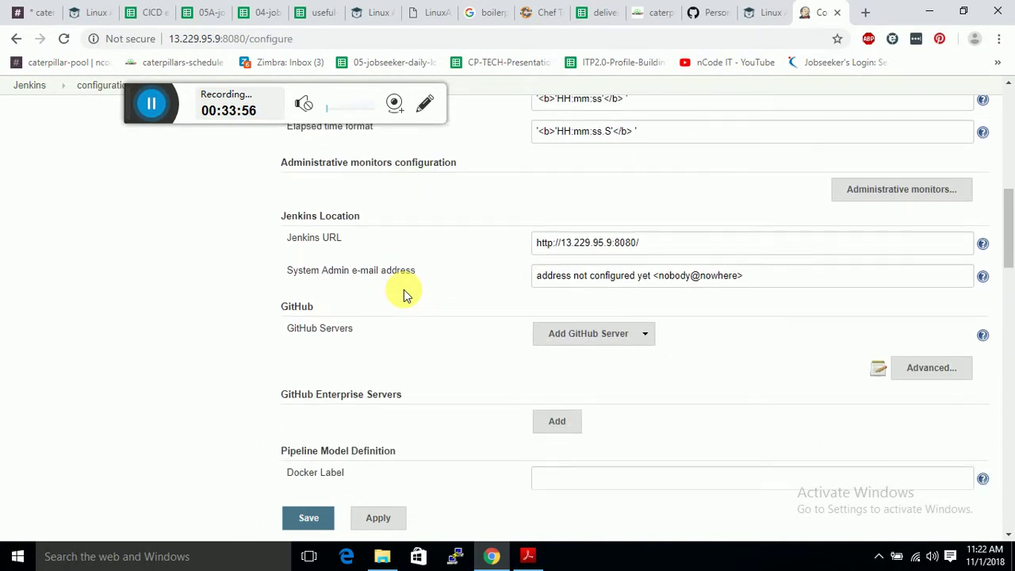
Add a GitHub Server entry named github and show its Credentials Add options.
click(638, 332)
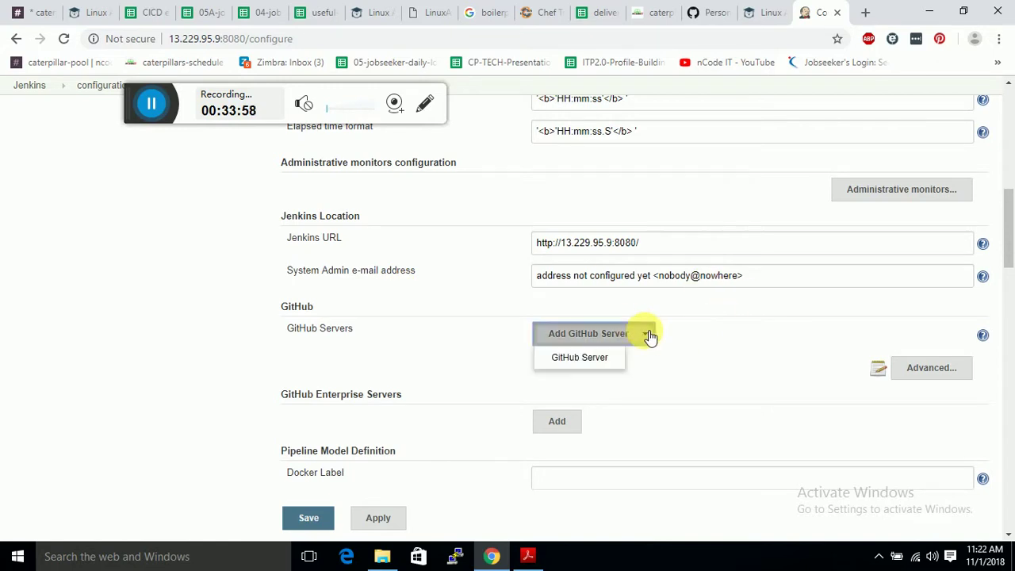
click(607, 357)
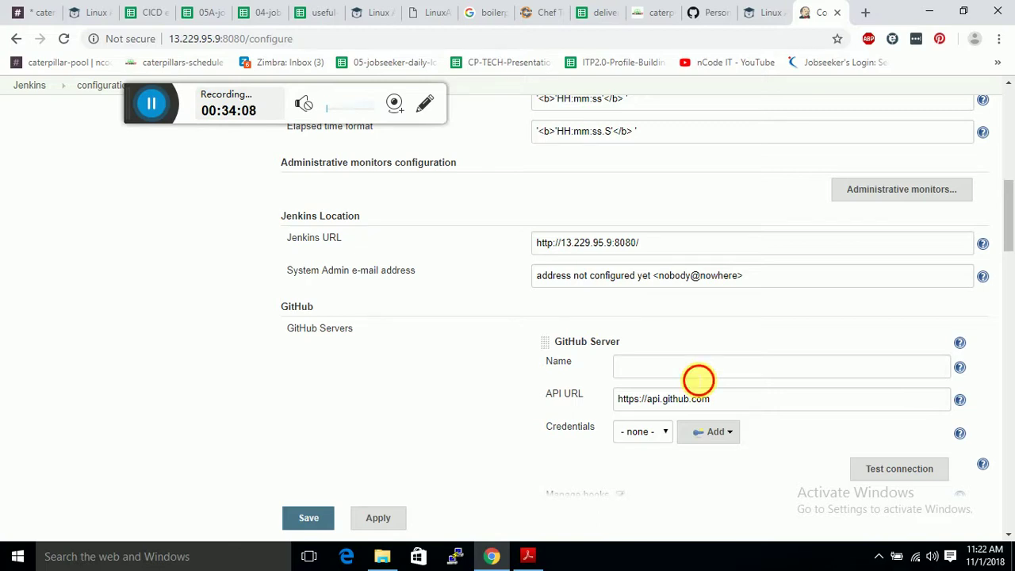
click(698, 376)
text(github)
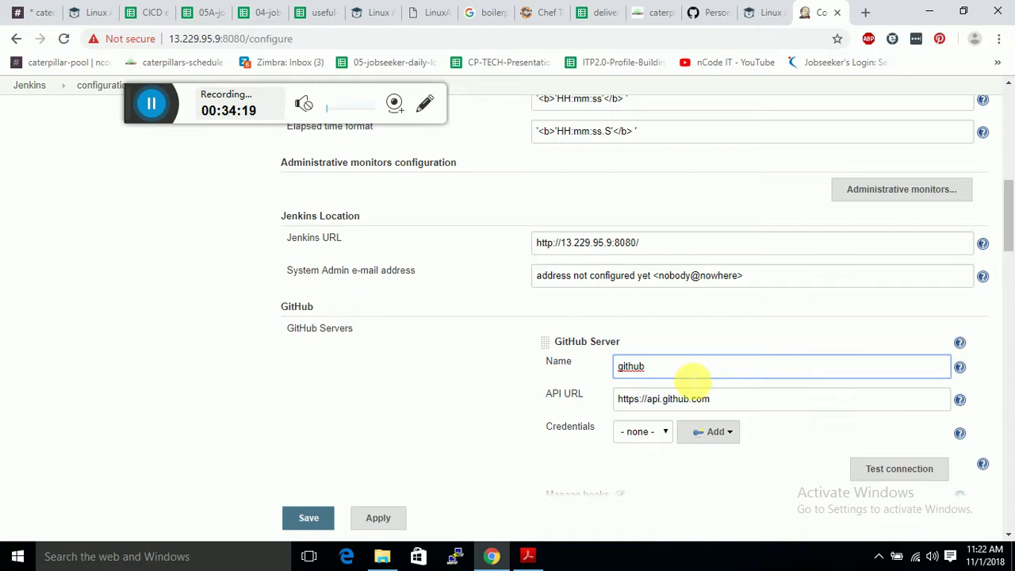
click(702, 434)
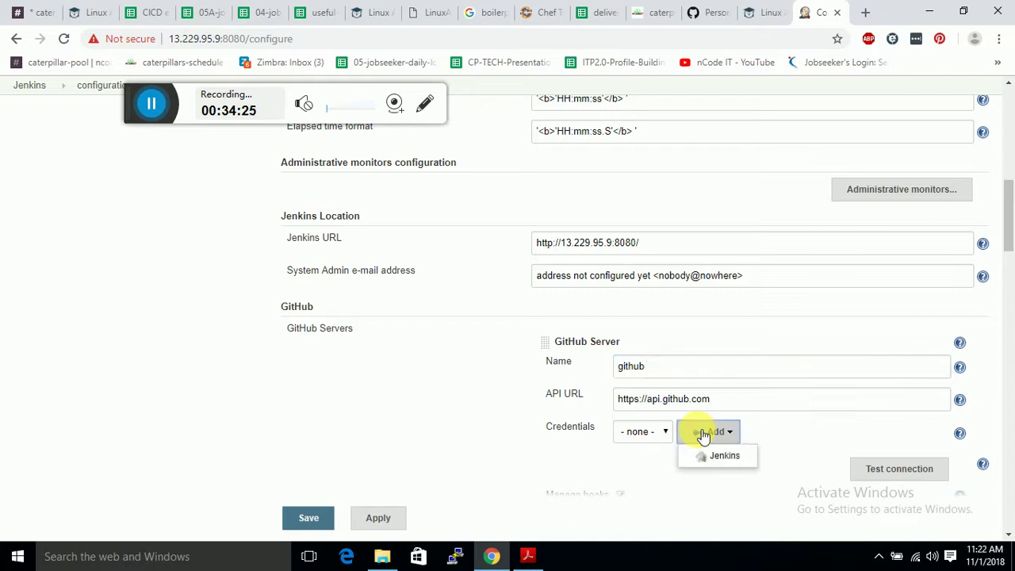
Create a Jenkins Secret text credential with the pasted GitHub token, ID and description githubkey.
click(714, 455)
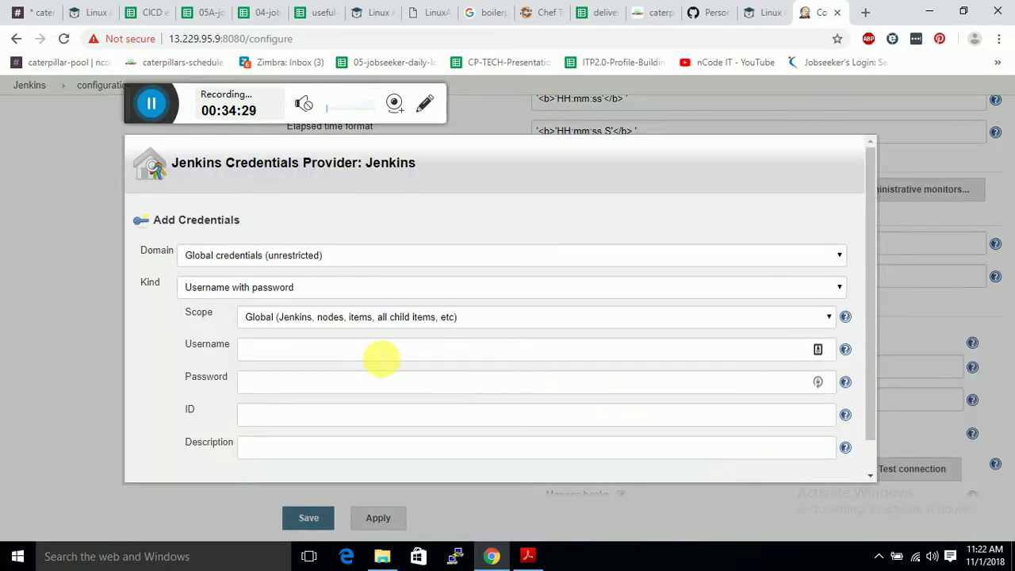
click(235, 287)
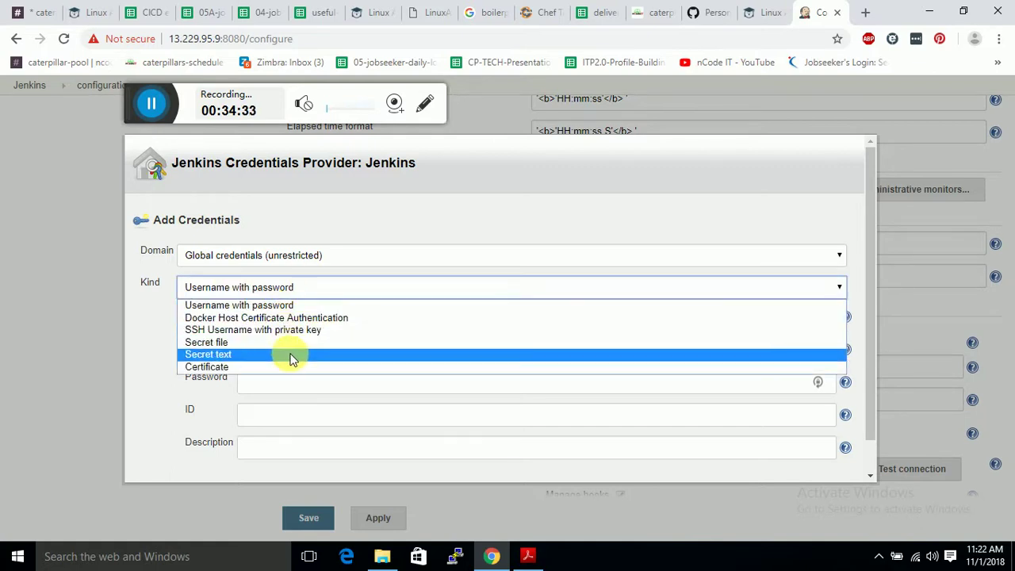
click(290, 354)
click(313, 361)
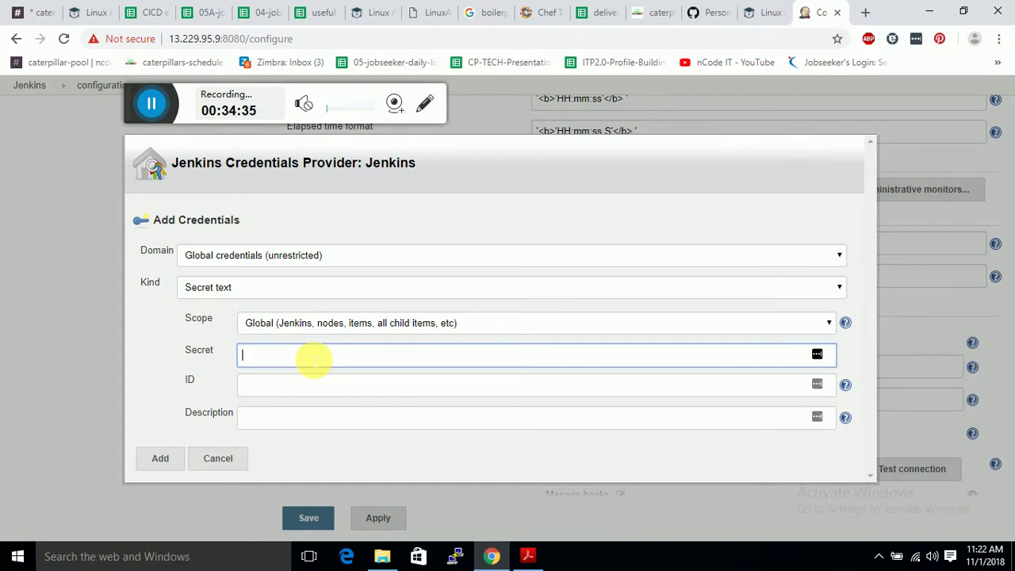
right_click(313, 360)
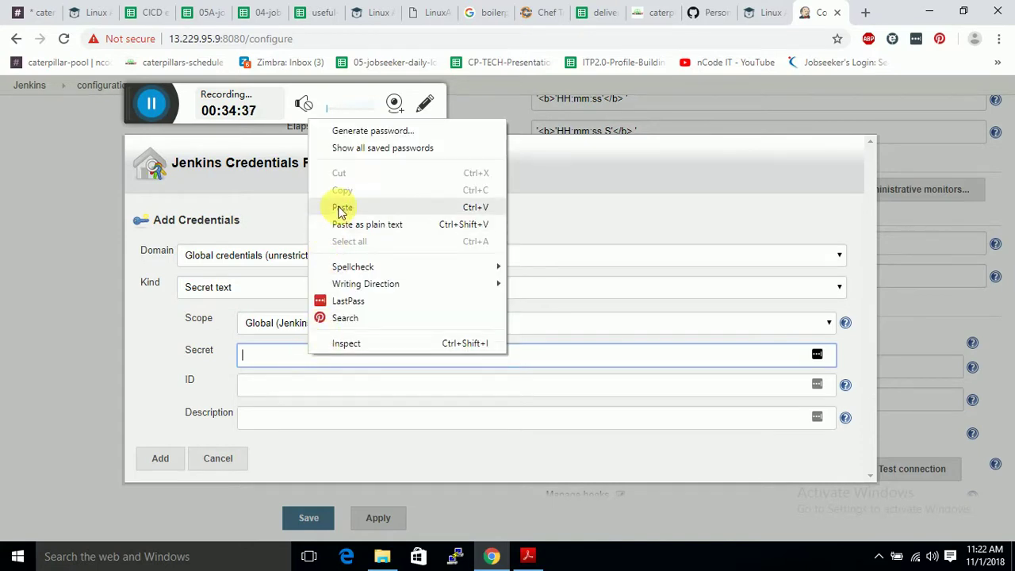
click(342, 205)
click(296, 389)
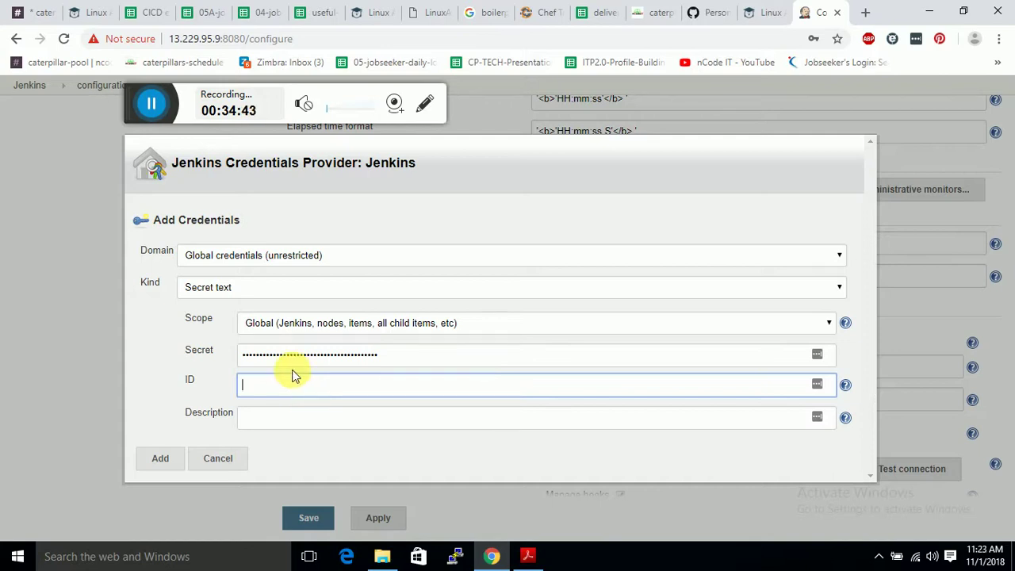
text(githubkey)
click(270, 420)
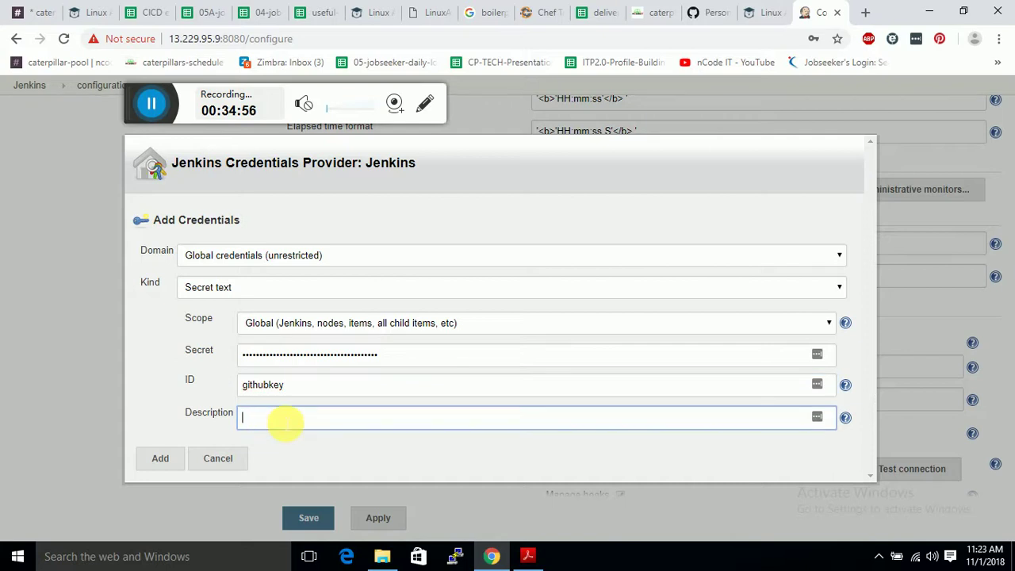
text(githubkey)
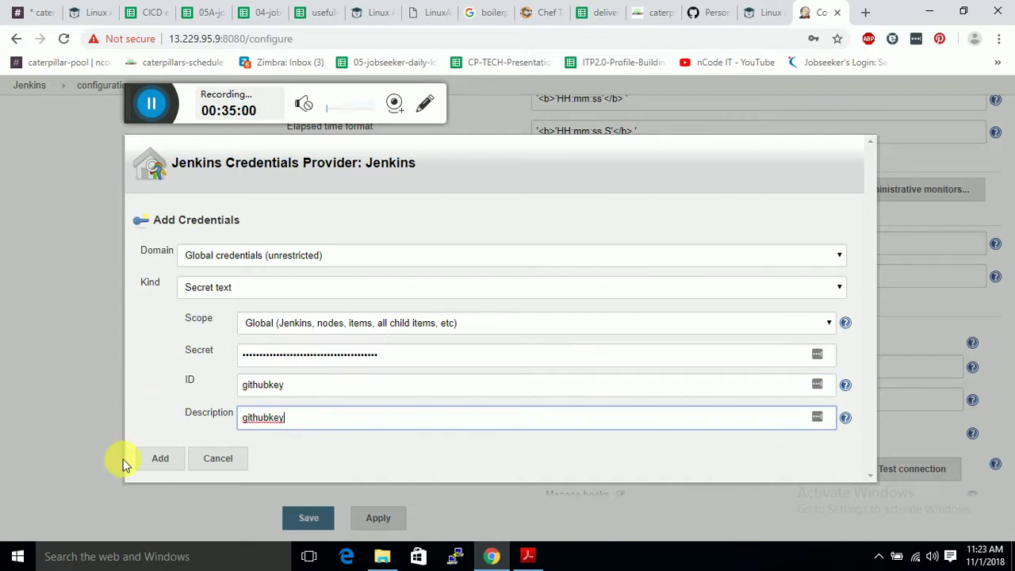
click(156, 462)
click(156, 463)
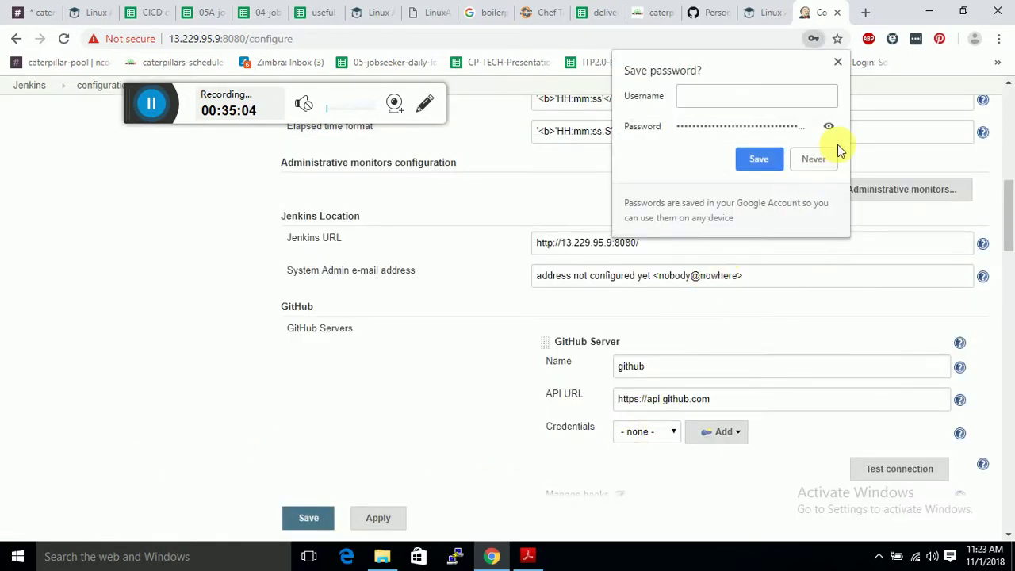
Select githubkey as the github server's credential and test the connection.
click(835, 60)
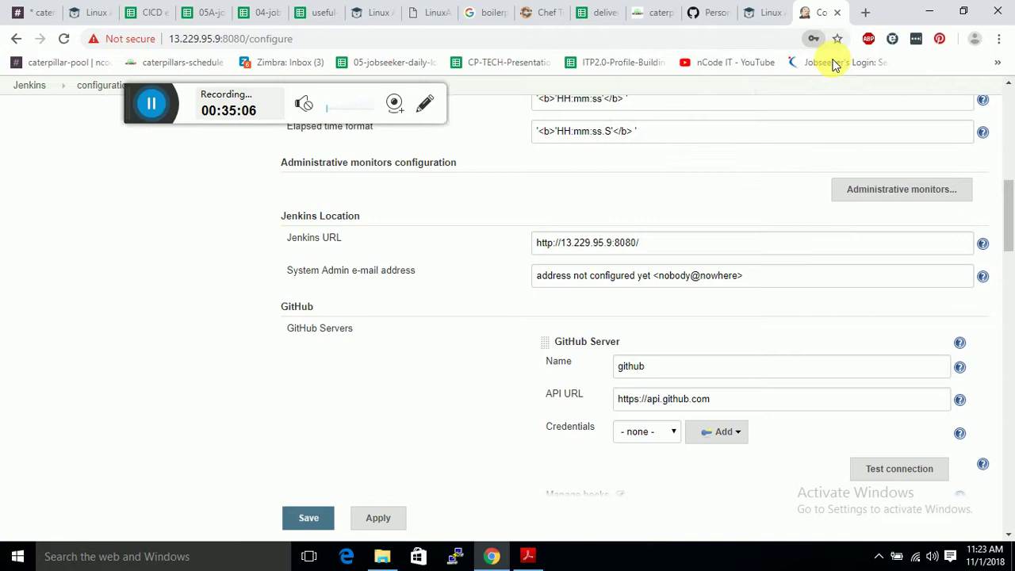
click(664, 435)
click(668, 462)
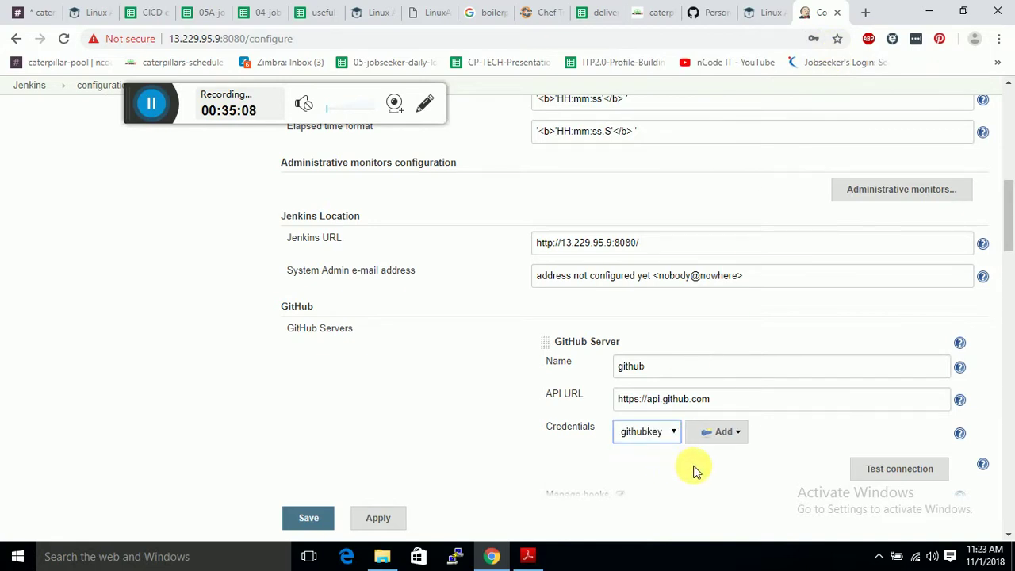
click(876, 477)
Save the system configuration.
scroll(753, 428, down, 2)
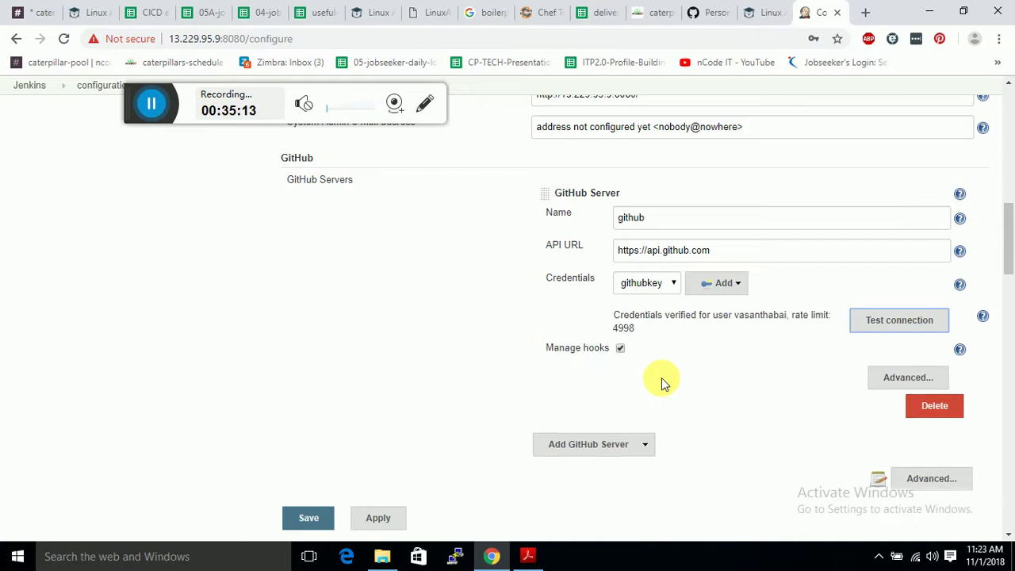
scroll(661, 376, down, 2)
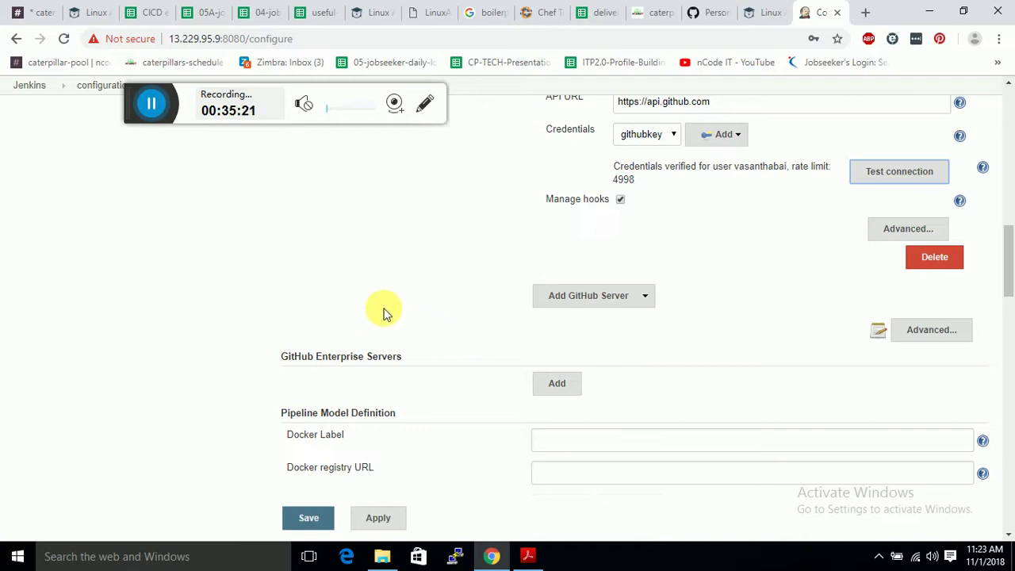
scroll(385, 312, down, 10)
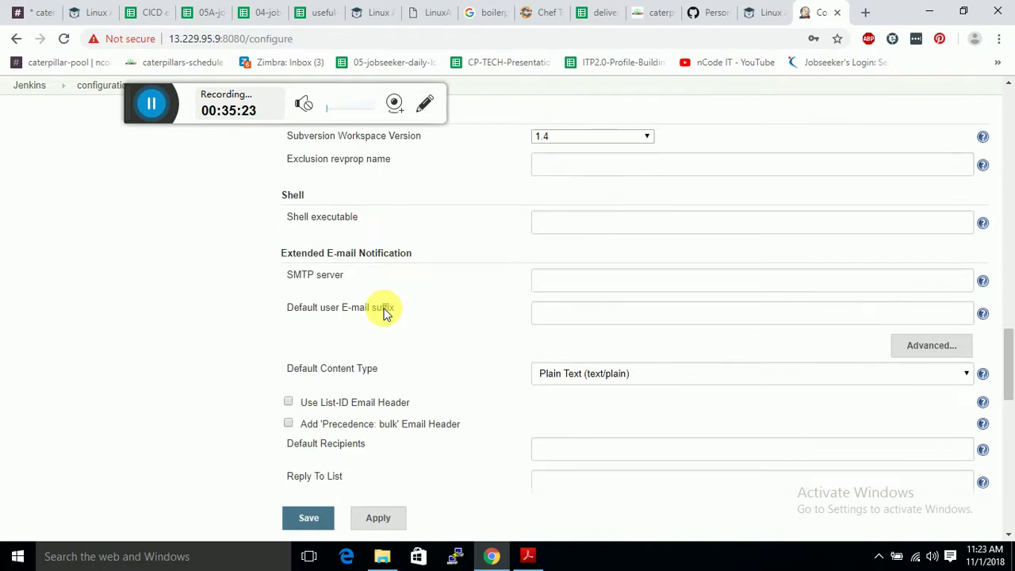
scroll(388, 315, down, 10)
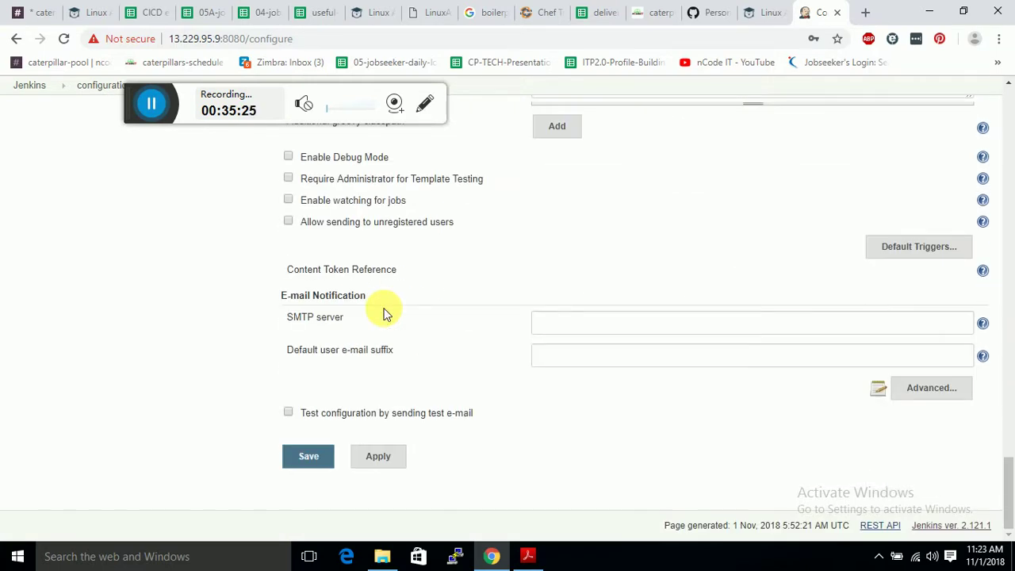
click(298, 458)
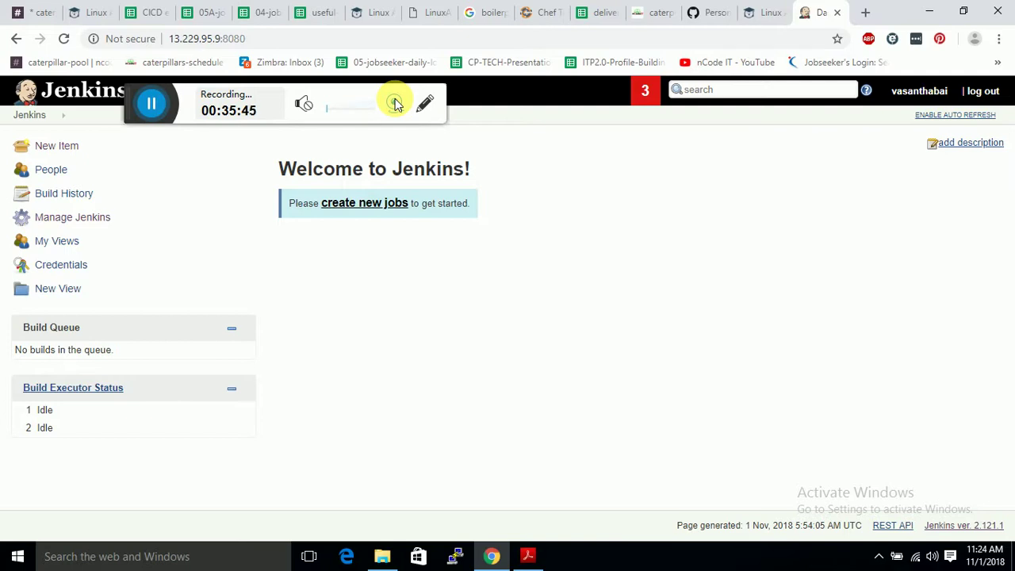
Open the cicd-pipeline-train-schedule-jenkins repository on GitHub and select its full URL.
click(709, 9)
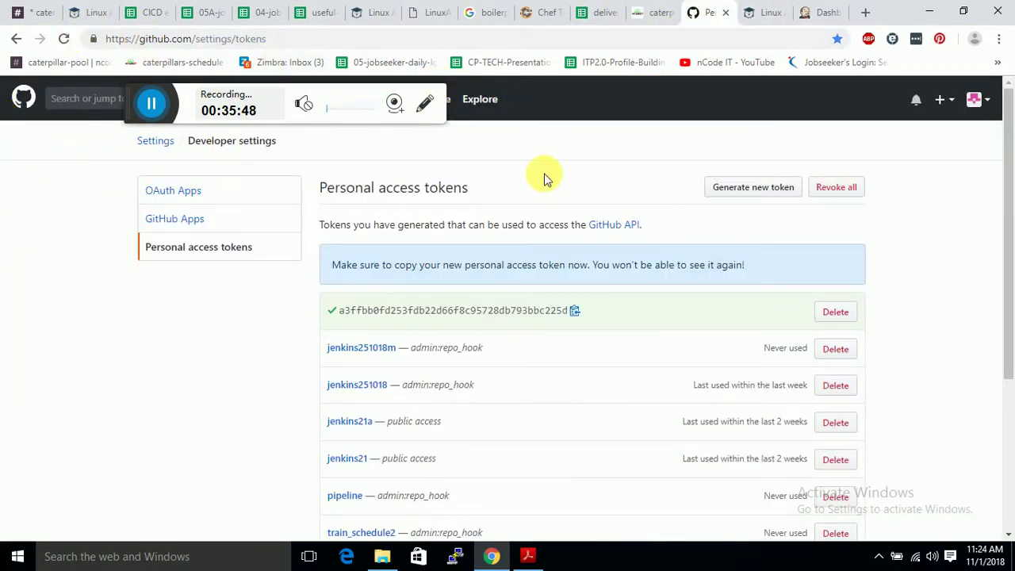
click(991, 103)
click(919, 197)
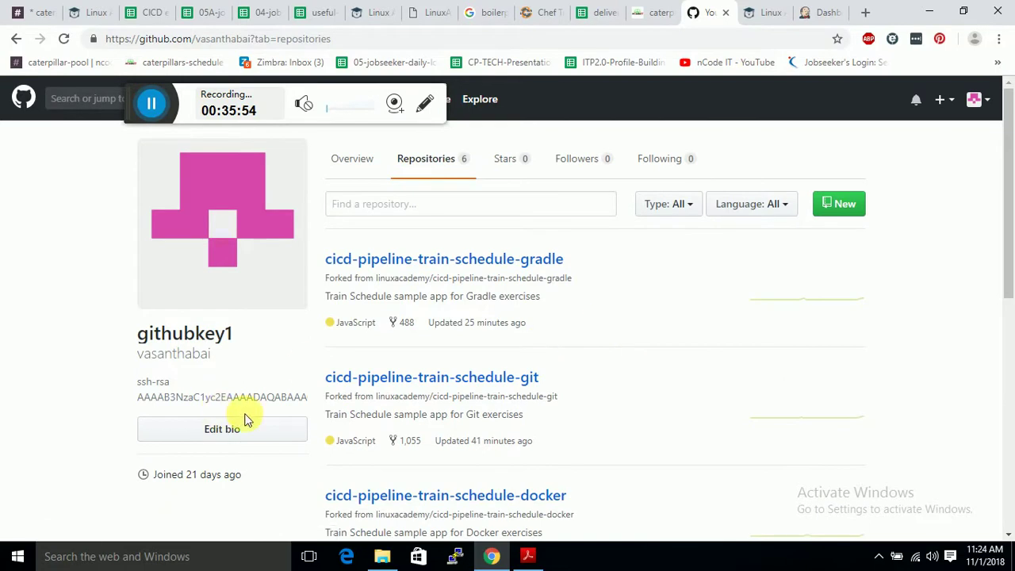
scroll(401, 381, down, 4)
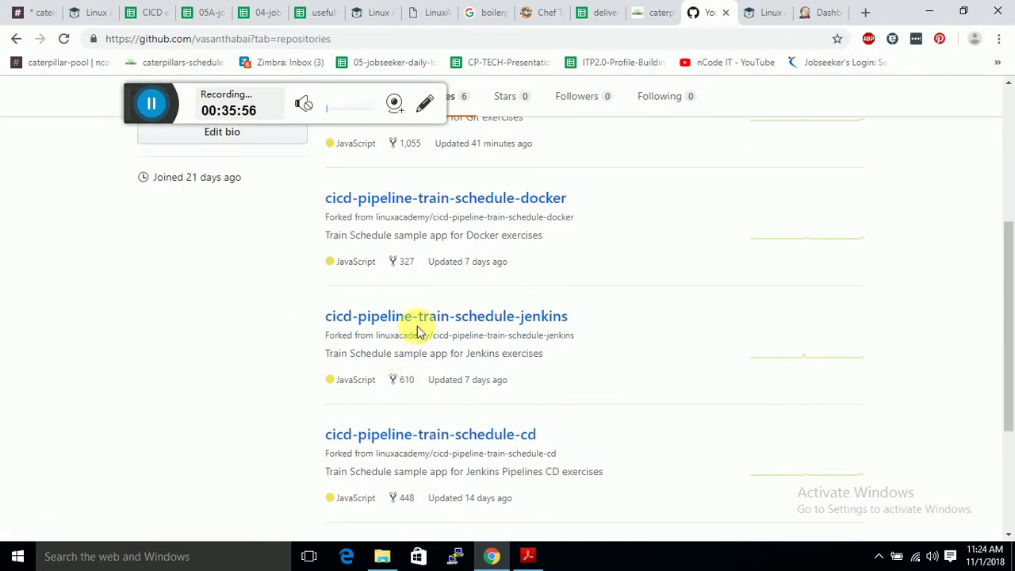
click(353, 316)
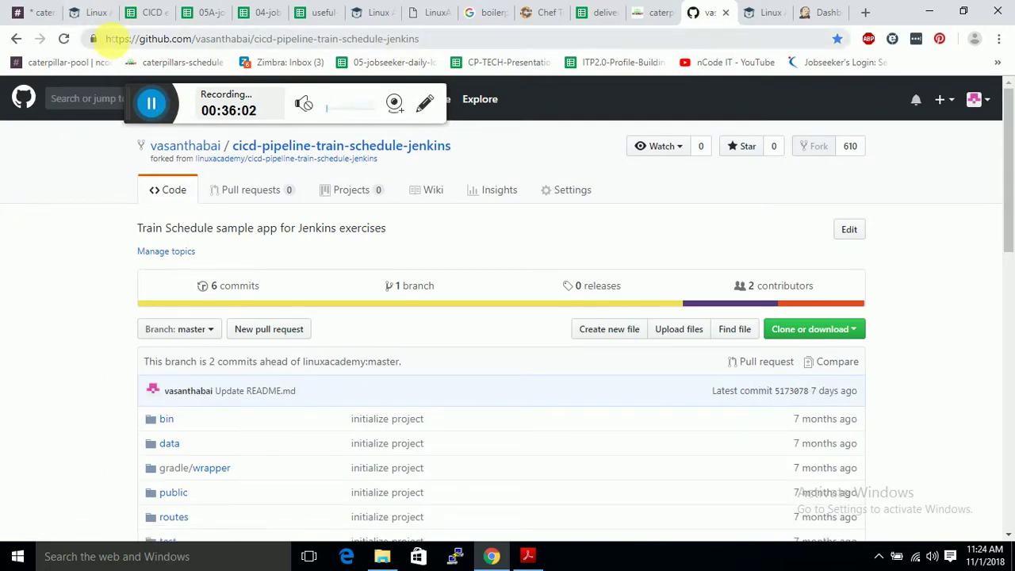
drag(111, 41, 433, 46)
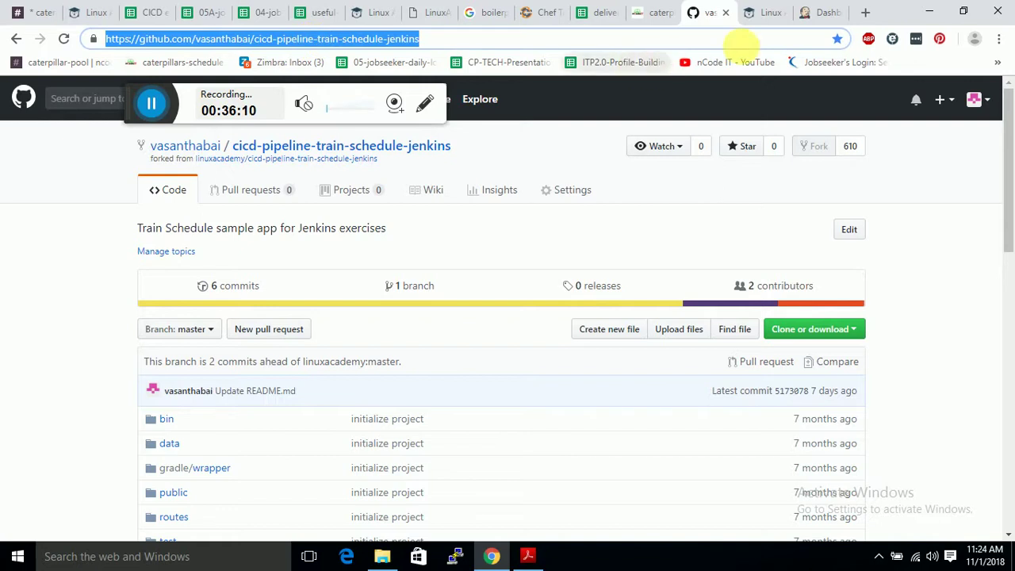
click(821, 12)
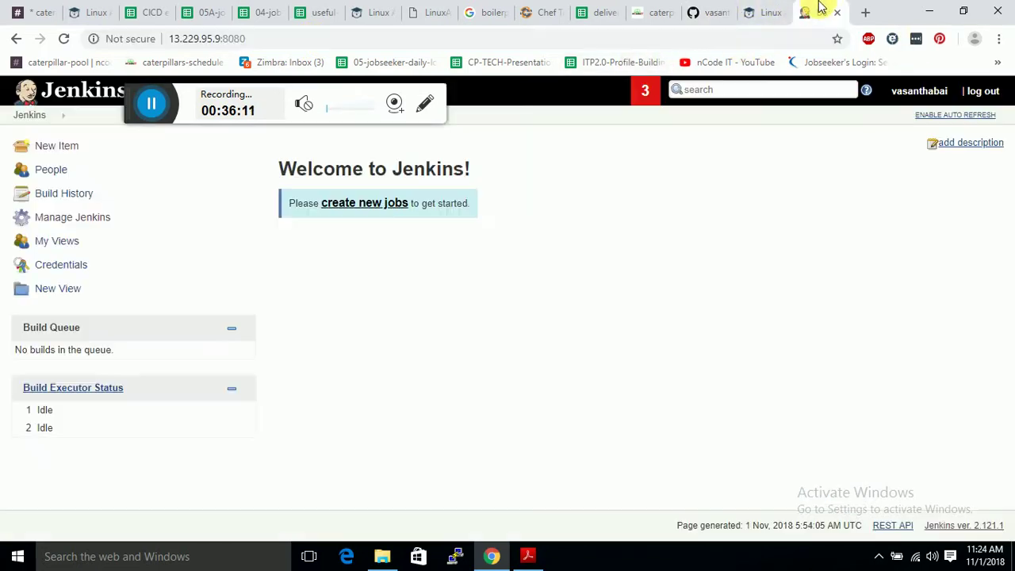
Start a new item and correct its name to train_Schedule.
click(51, 148)
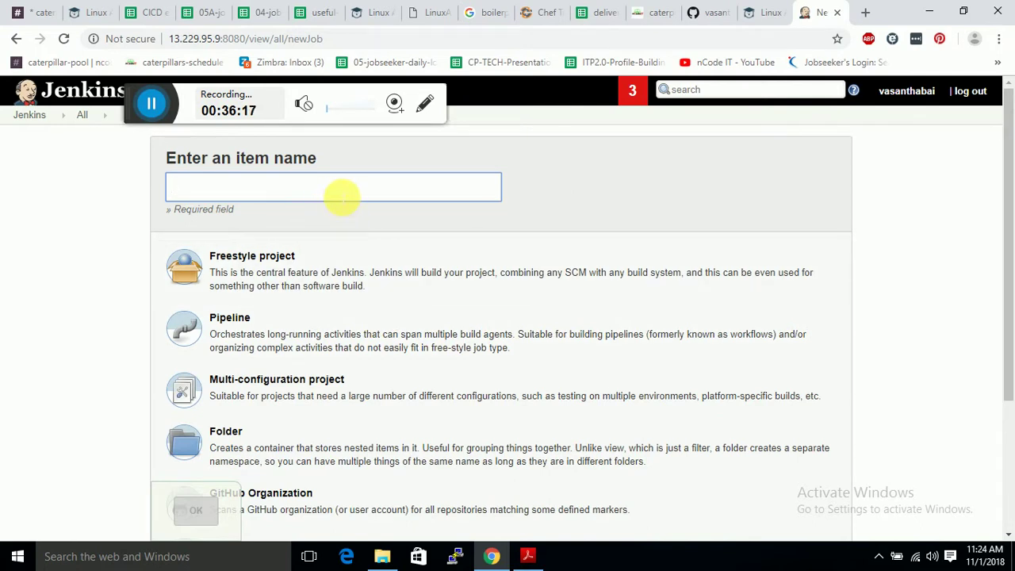
text(trai)
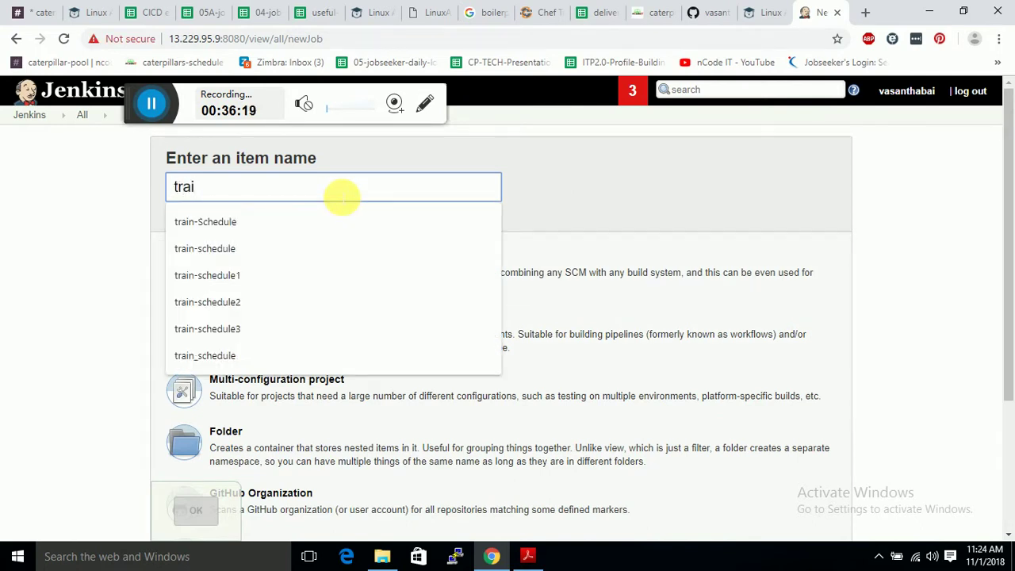
text(n-Schedu)
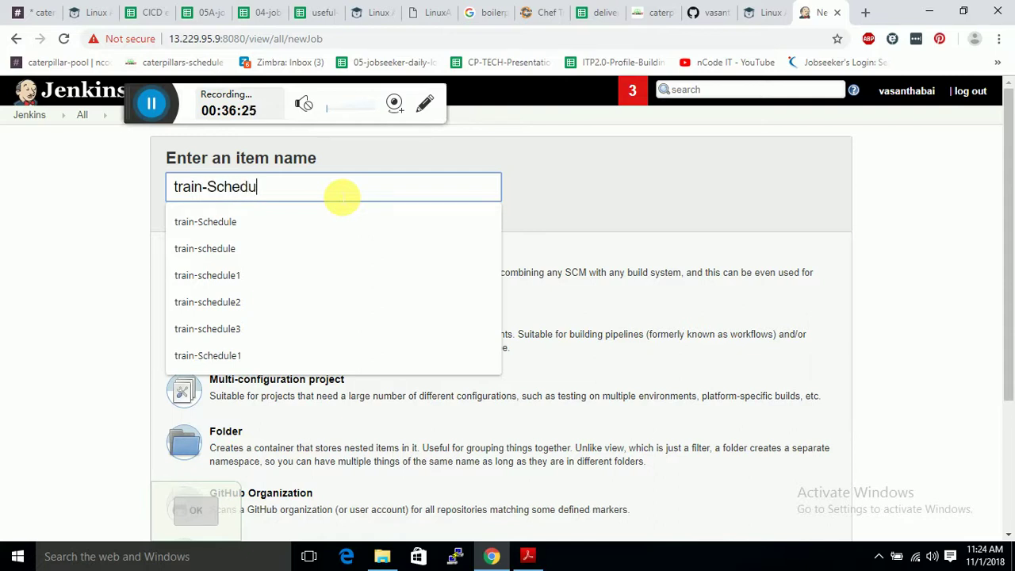
text(le011181)
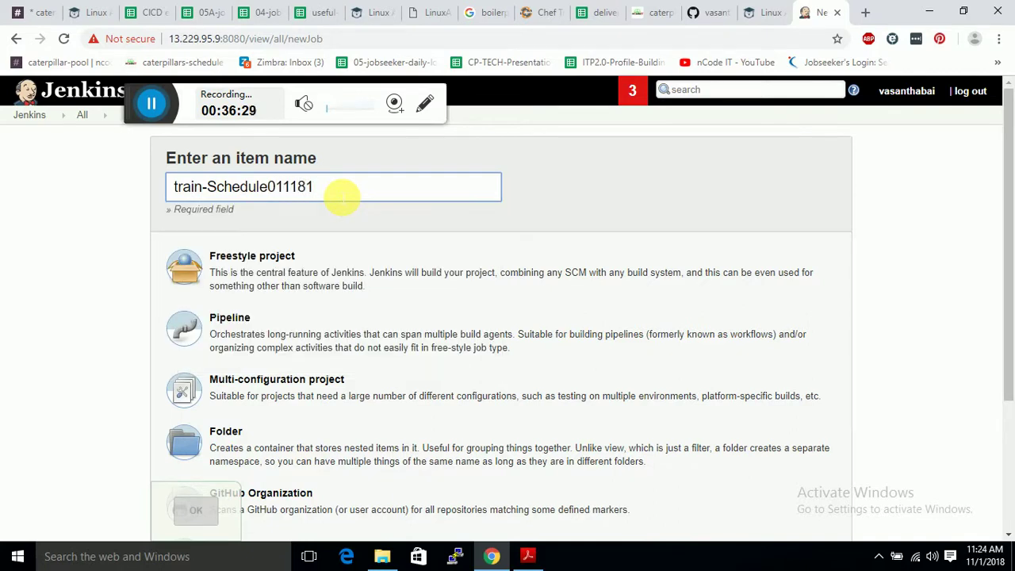
key(BackSpace)
key(BackSpace)
text(18)
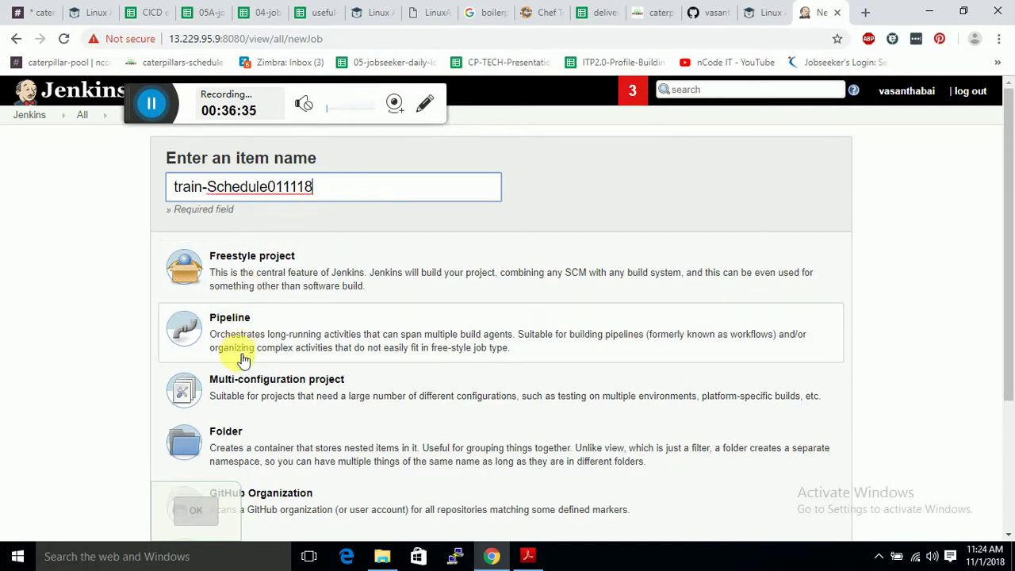
scroll(236, 399, down, 3)
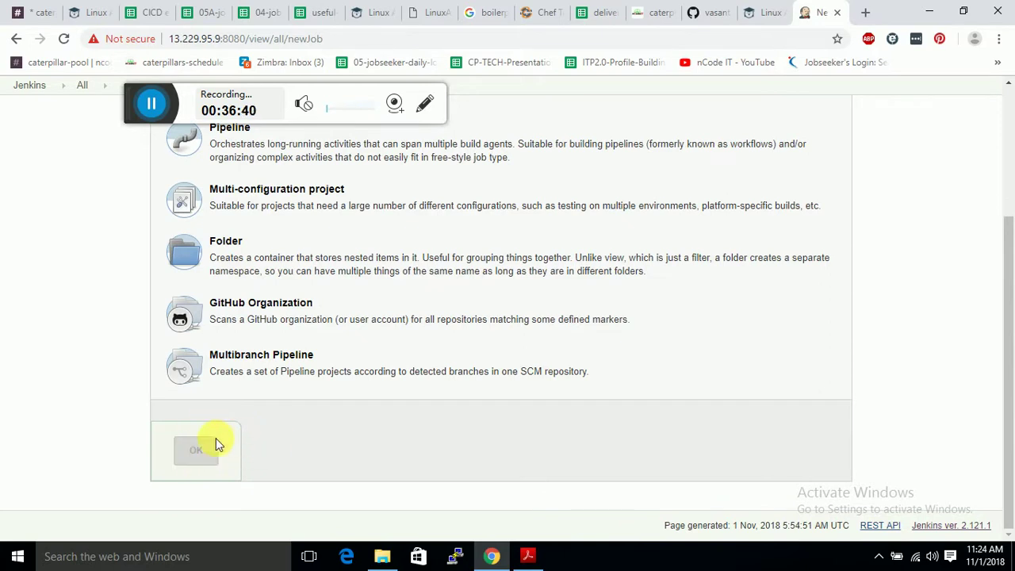
scroll(225, 401, up, 3)
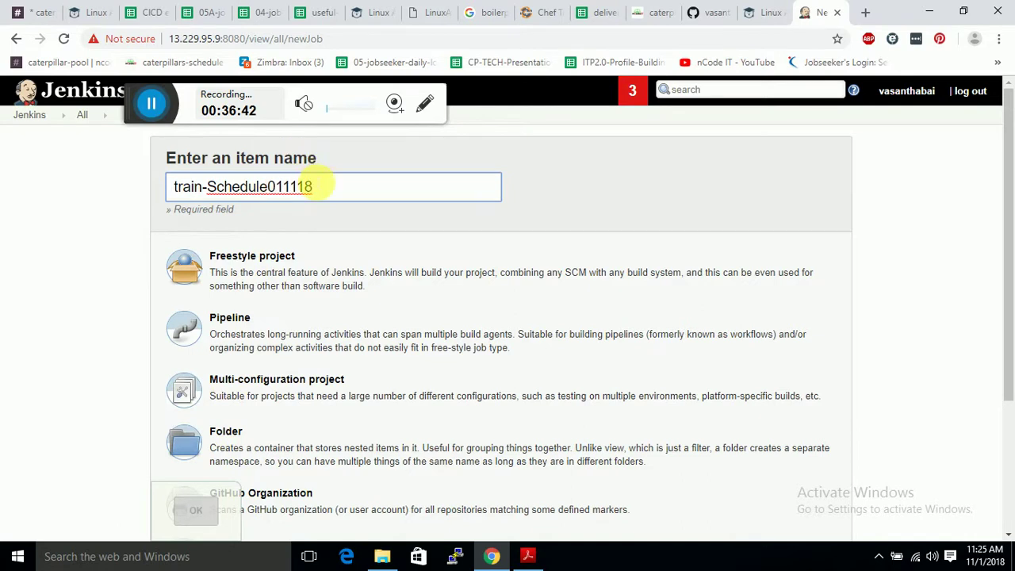
key(BackSpace)
key(BackSpace)
key(BackSpace)
key(BackSpace)
key(BackSpace)
key(BackSpace)
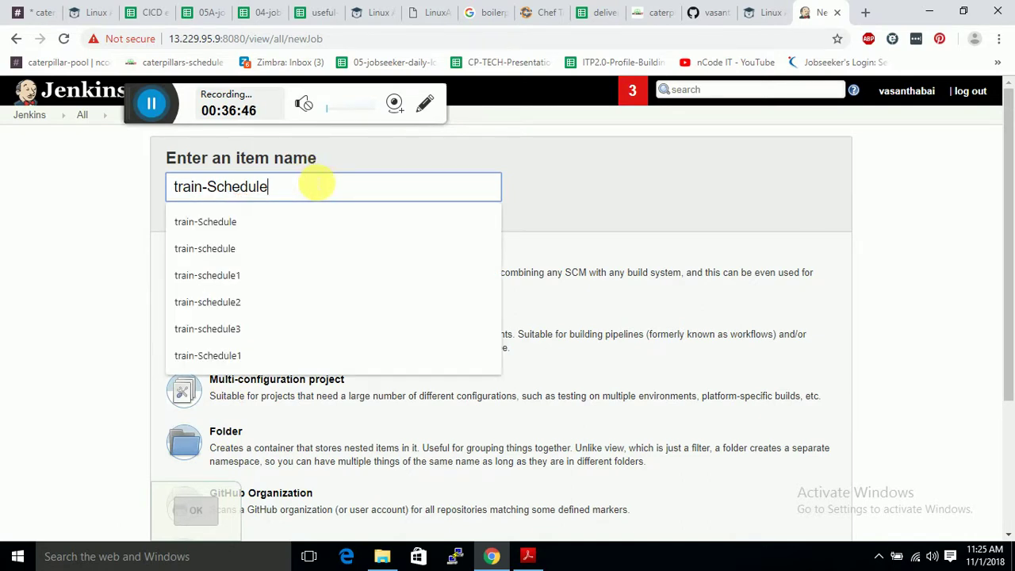
click(207, 186)
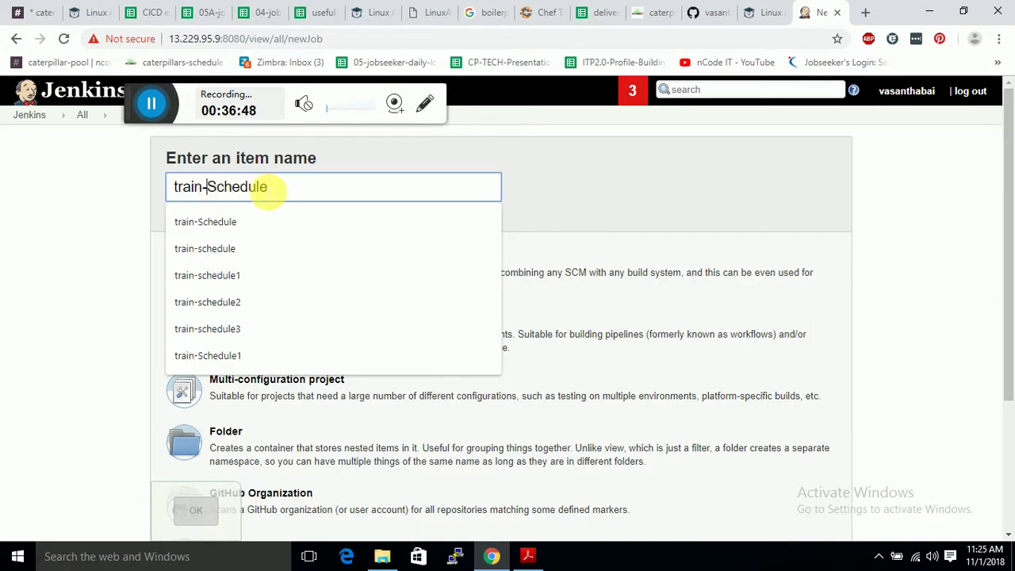
key(BackSpace)
text(_)
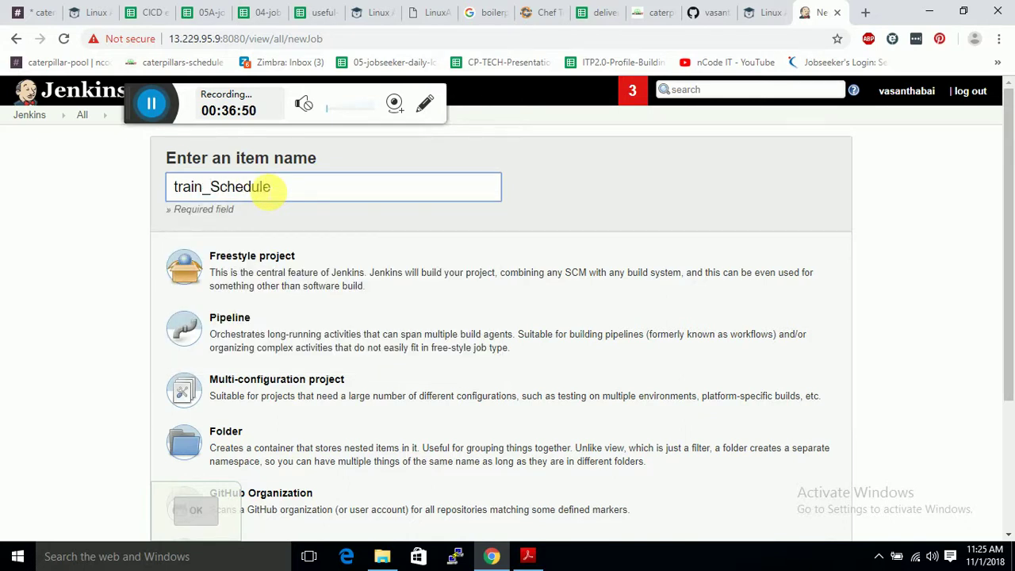
scroll(269, 187, down, 3)
scroll(321, 228, up, 1)
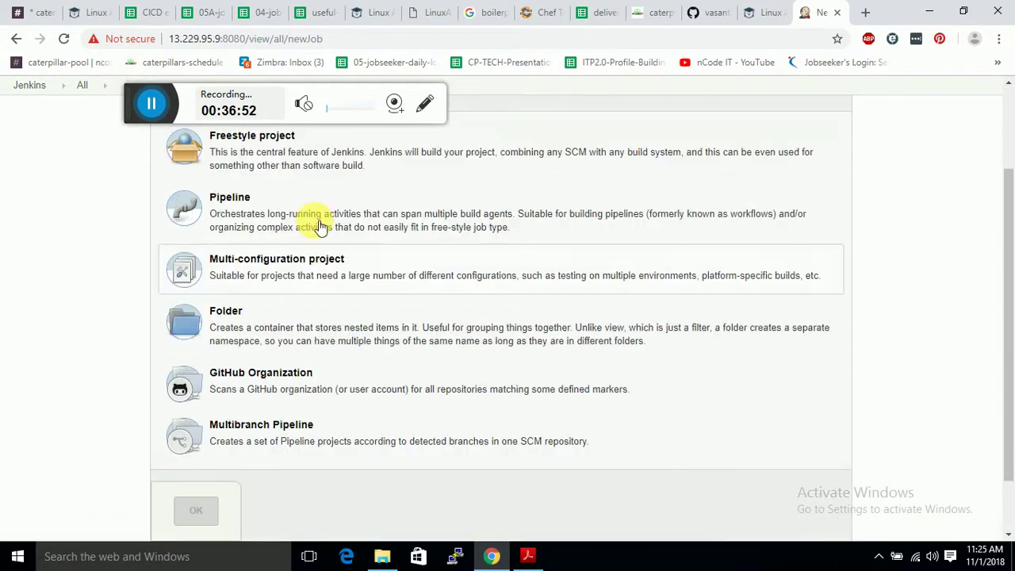
scroll(321, 228, up, 2)
Choose Freestyle project, complete the name as train_Schedule011118, and create it.
click(293, 278)
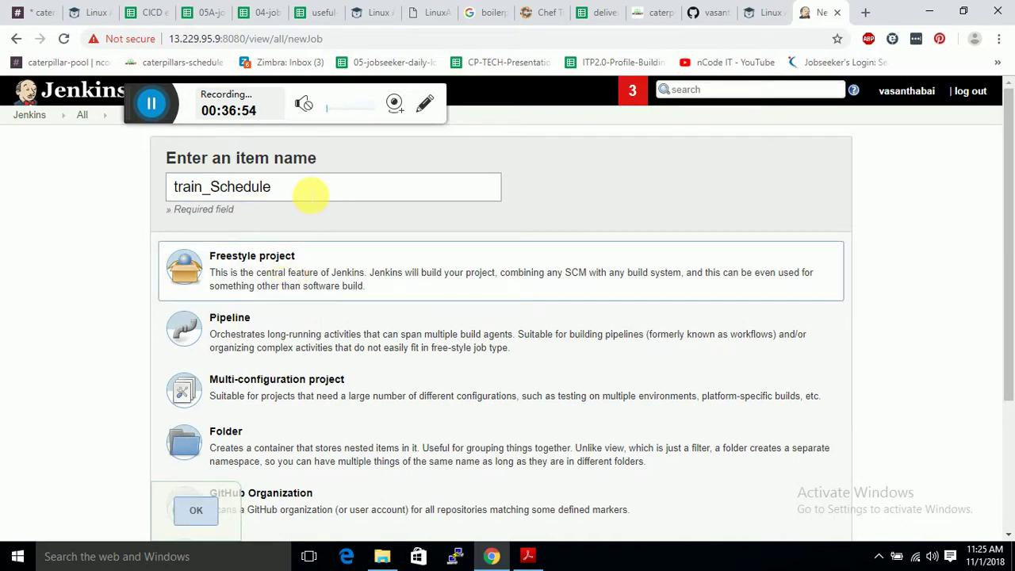
click(310, 193)
text(01)
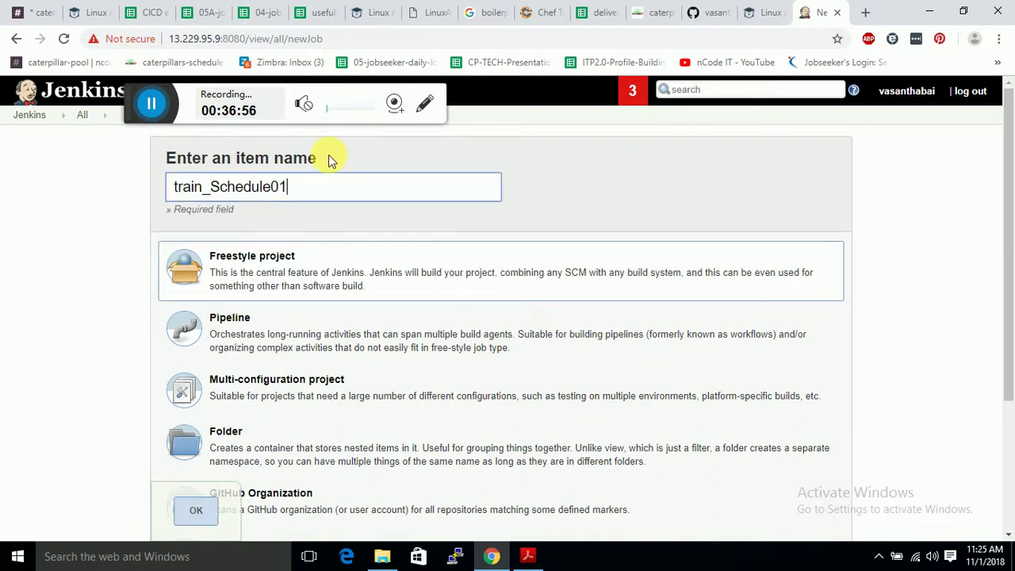
text(1118)
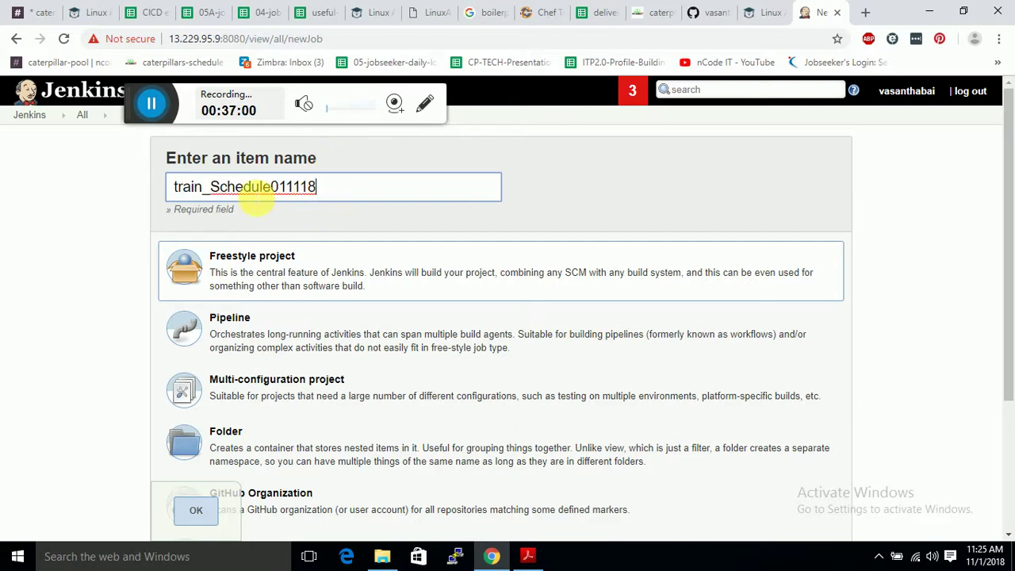
scroll(250, 218, down, 2)
scroll(248, 225, up, 2)
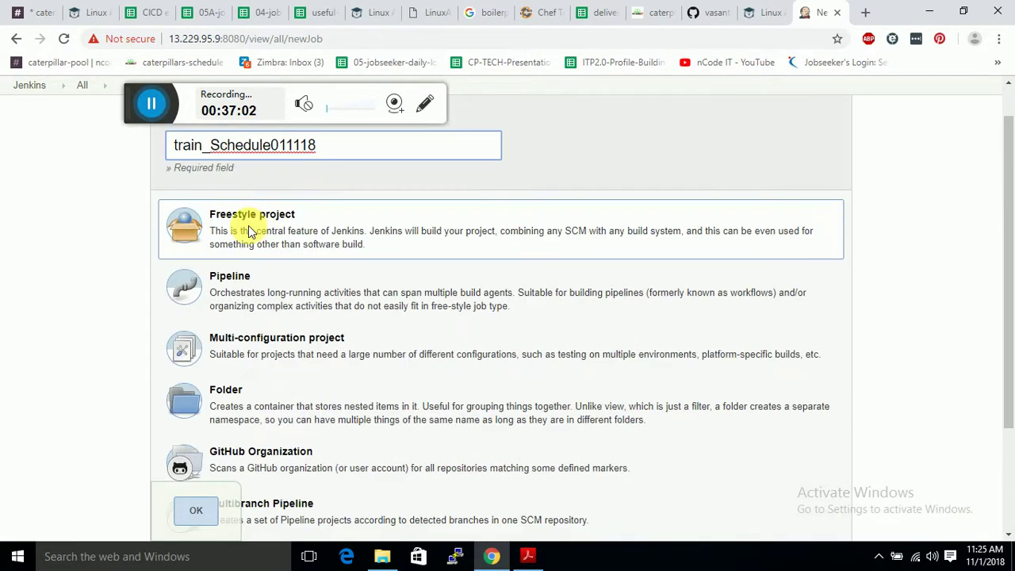
click(197, 511)
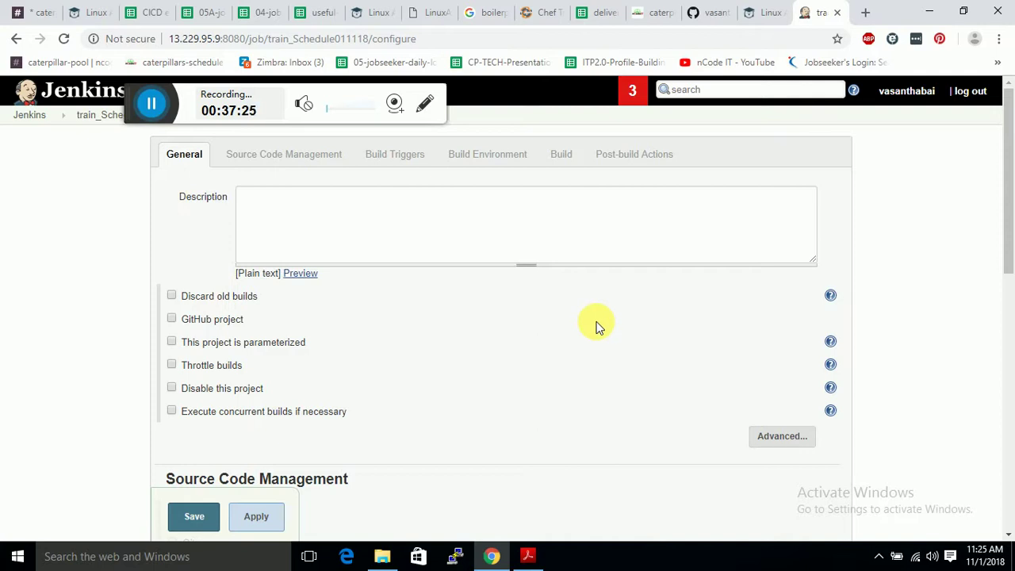
Set Source Code Management to Git with the pasted cicd-pipeline-train-schedule-jenkins repository URL.
scroll(362, 283, down, 3)
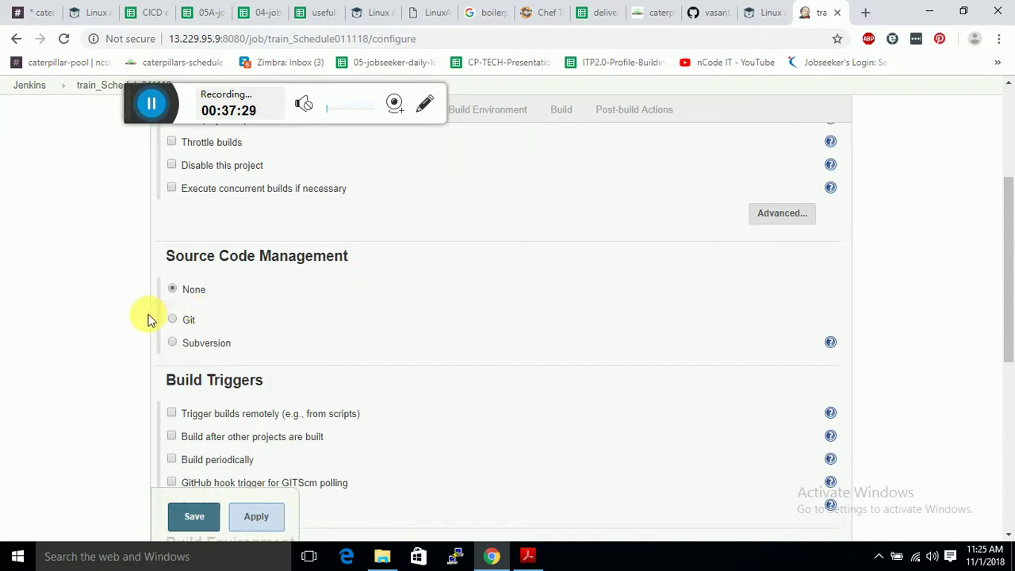
click(172, 318)
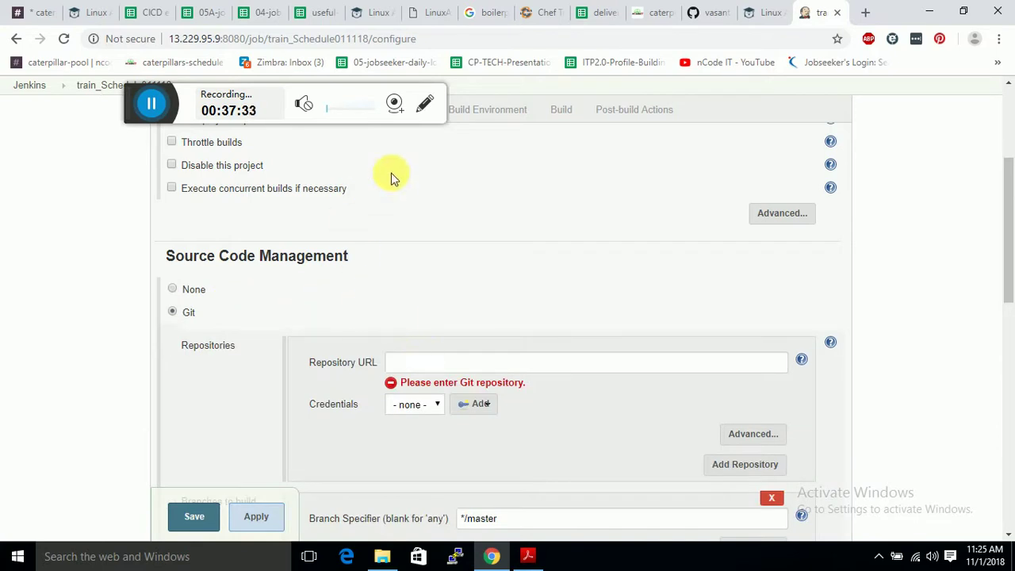
click(698, 12)
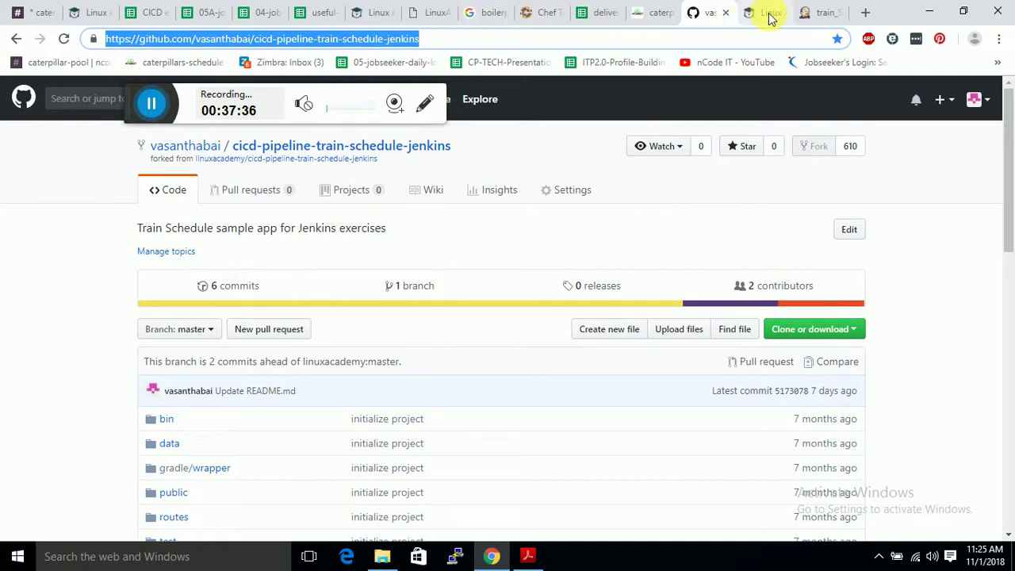
click(824, 12)
click(428, 363)
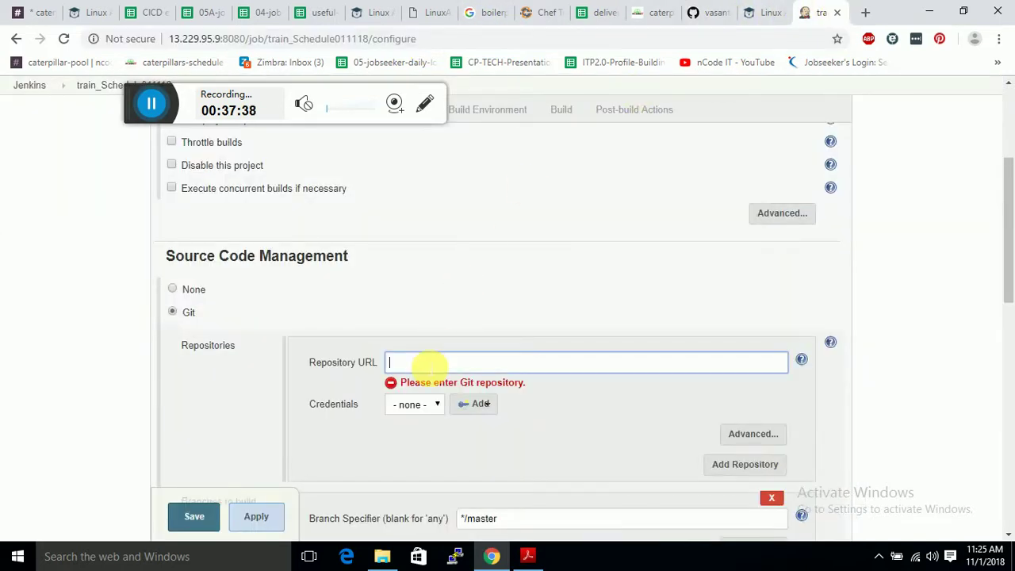
text(https://github.com/vasanthabai/cicd-pipeline-train-schedule-jenkins)
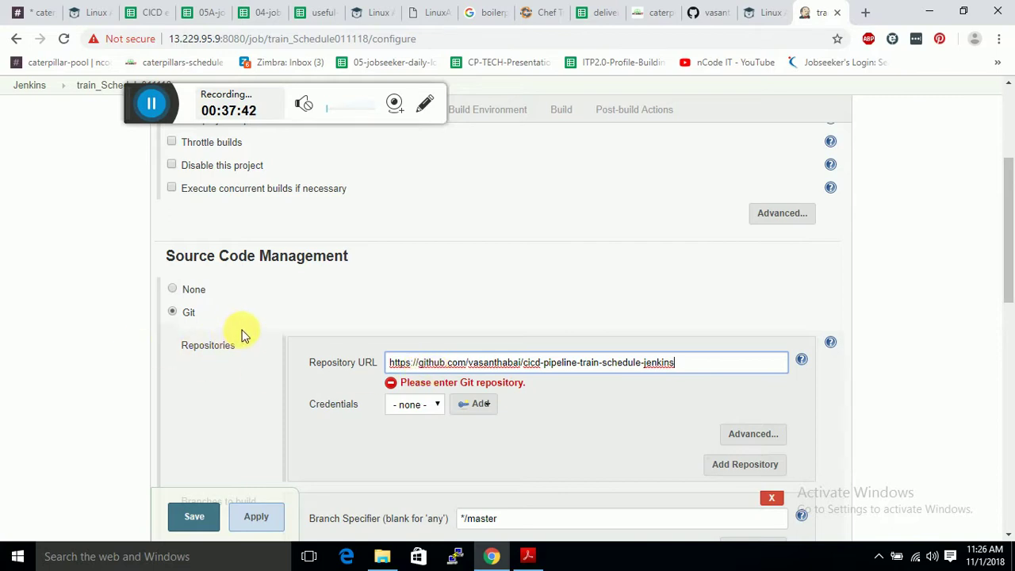
Enable the GitHub hook trigger for GITScm polling build trigger.
scroll(243, 336, up, 3)
scroll(243, 336, down, 2)
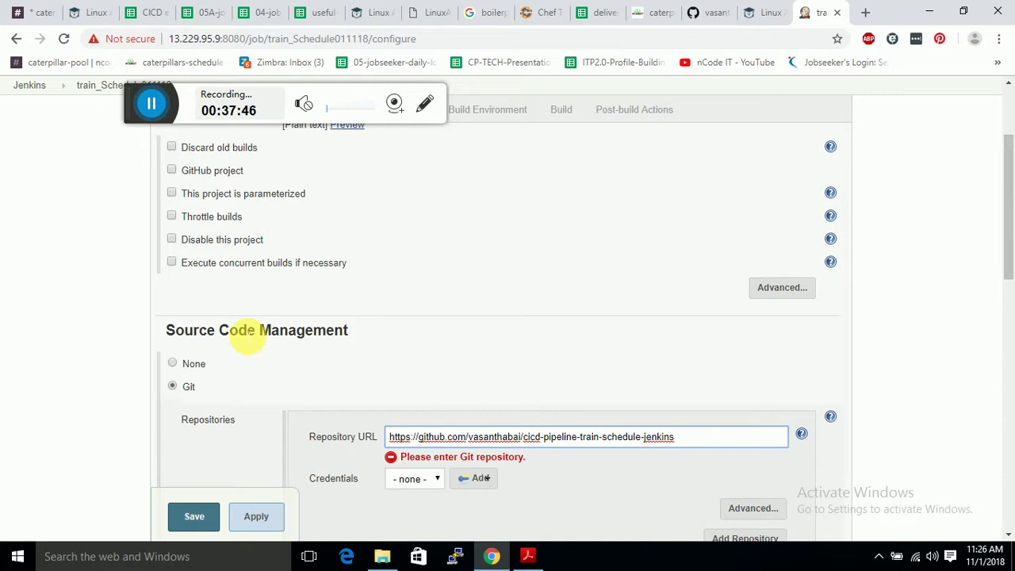
scroll(246, 335, down, 5)
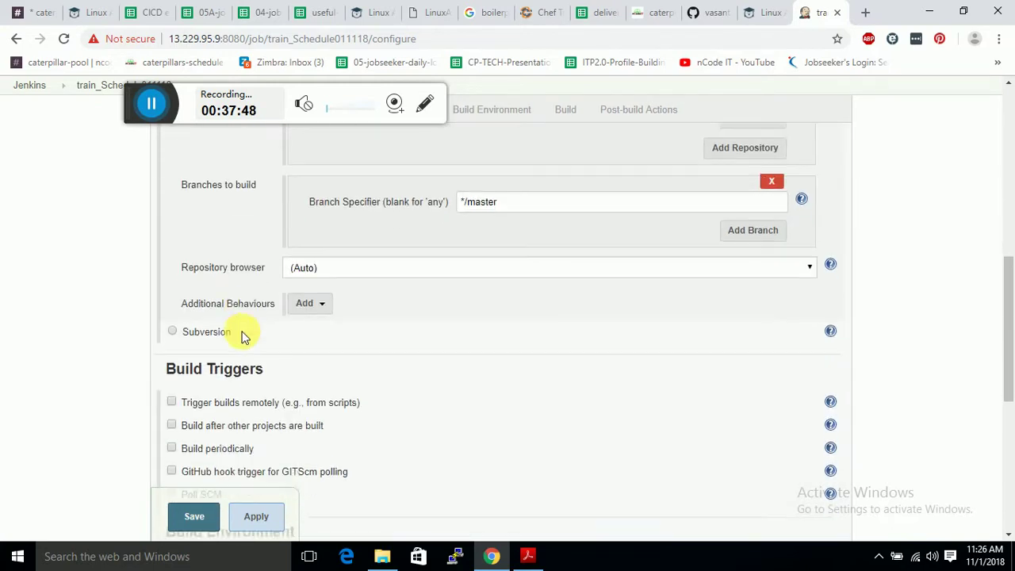
scroll(242, 335, down, 2)
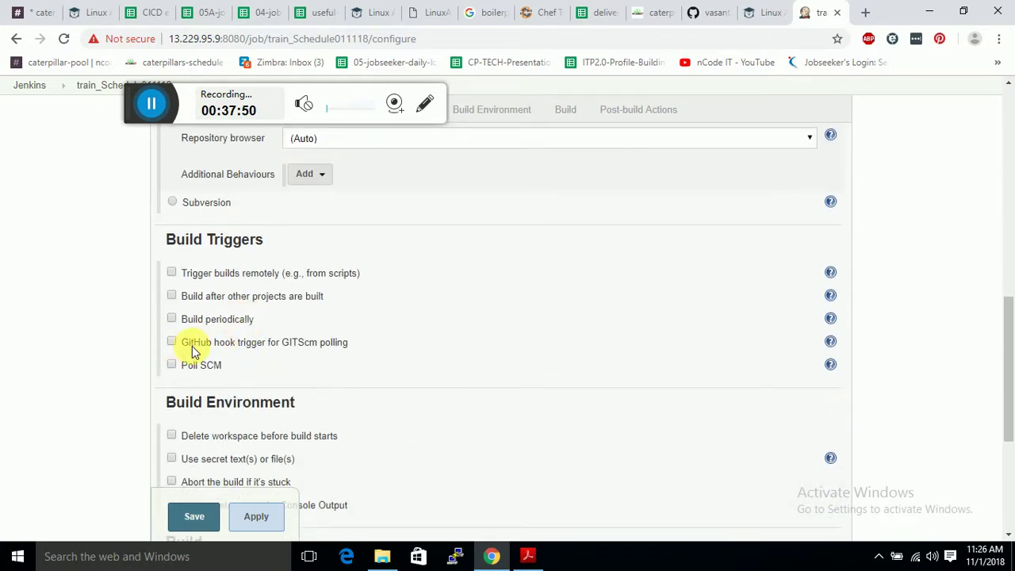
click(192, 345)
scroll(301, 348, down, 1)
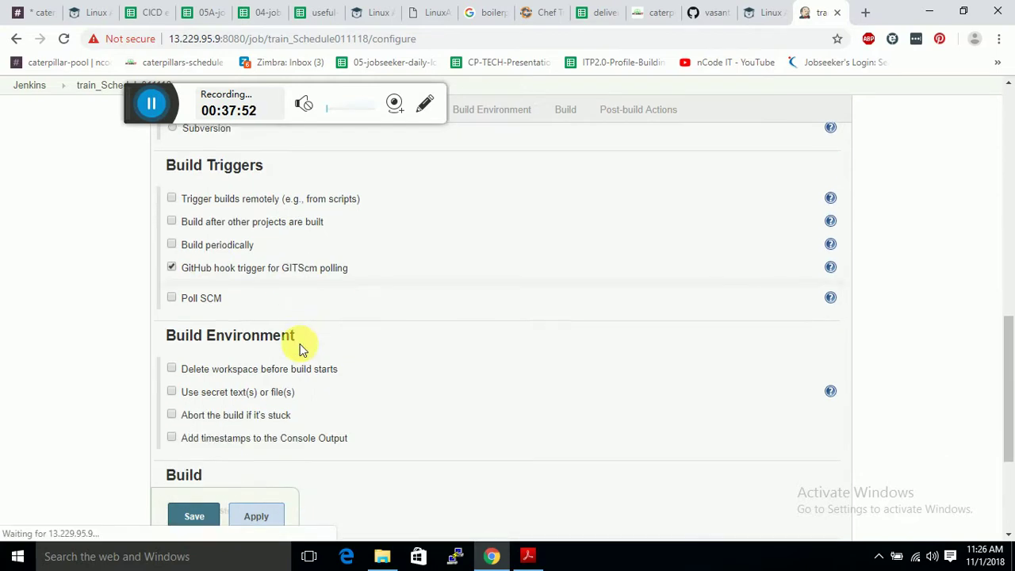
scroll(301, 347, down, 1)
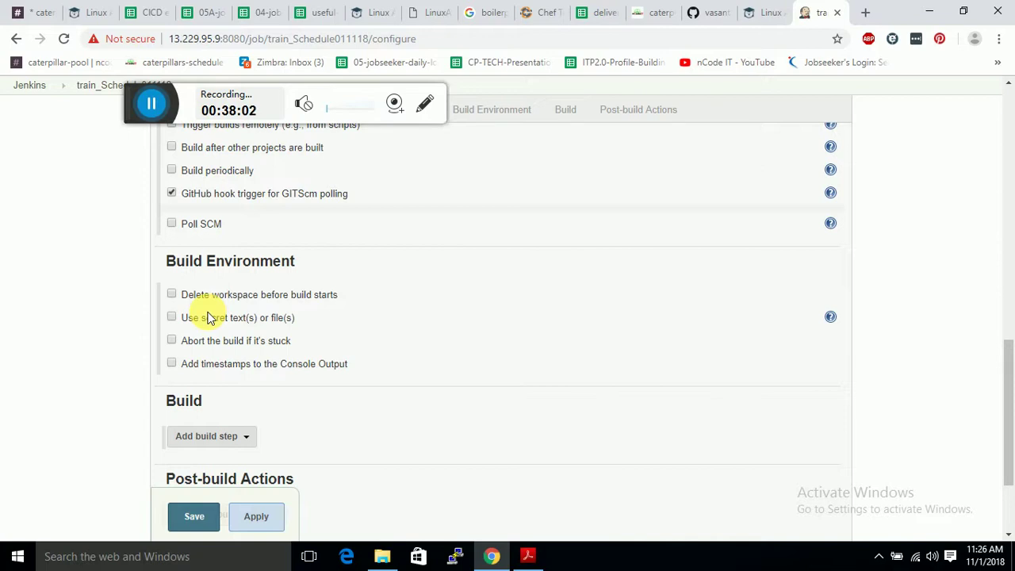
scroll(209, 317, down, 3)
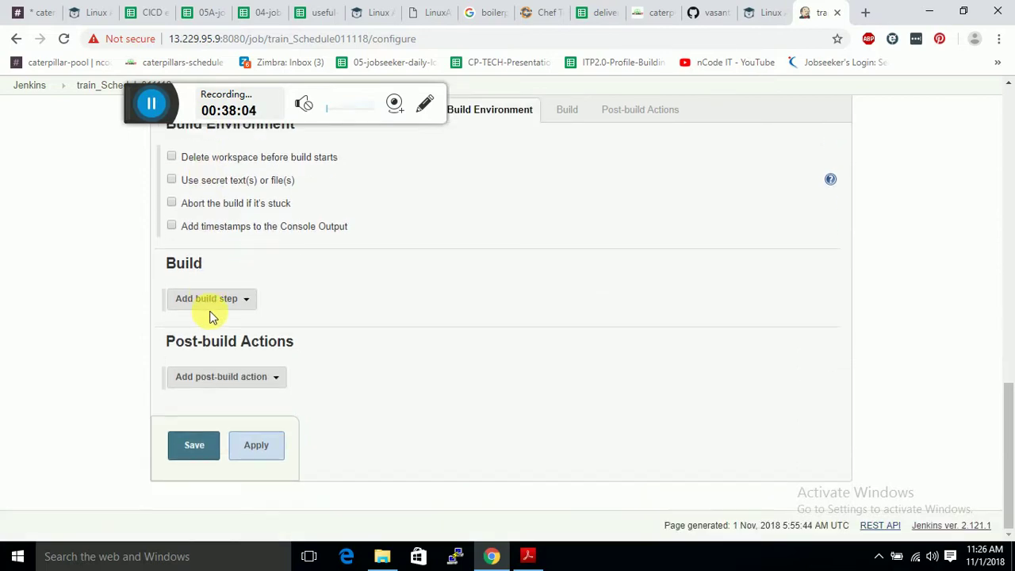
Add an Invoke Gradle script build step using the Gradle Wrapper with task build.
click(209, 304)
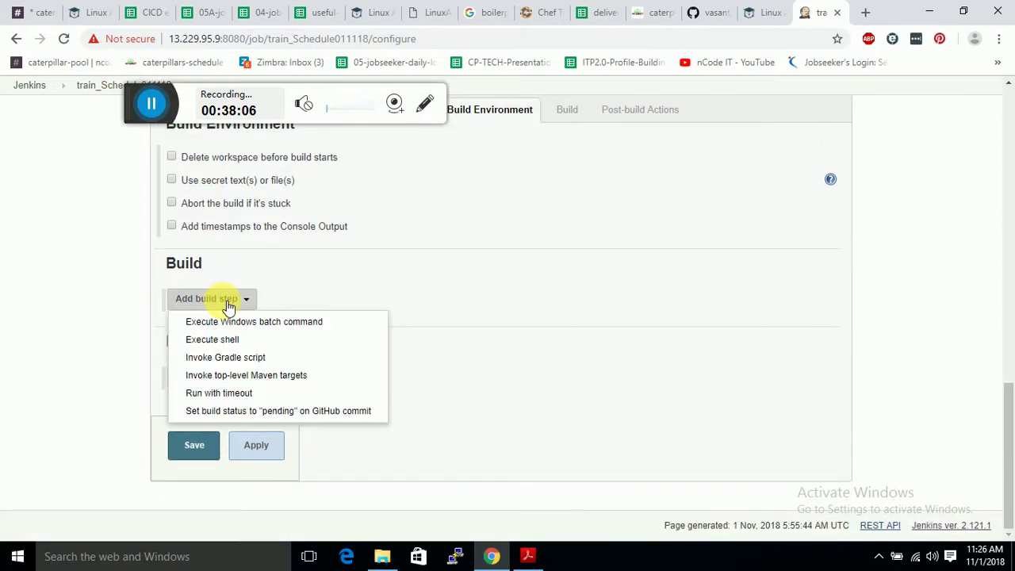
click(260, 358)
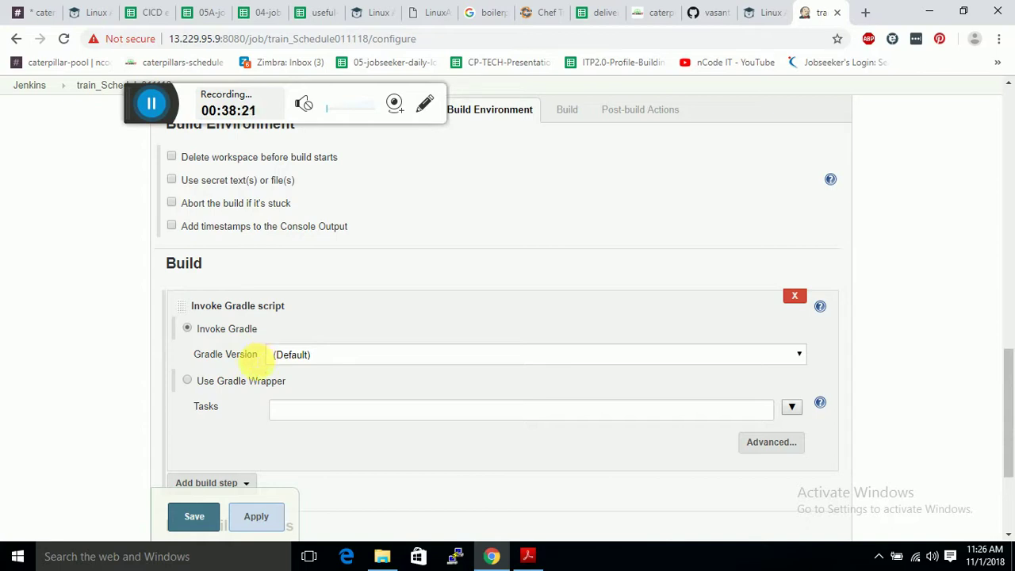
click(222, 381)
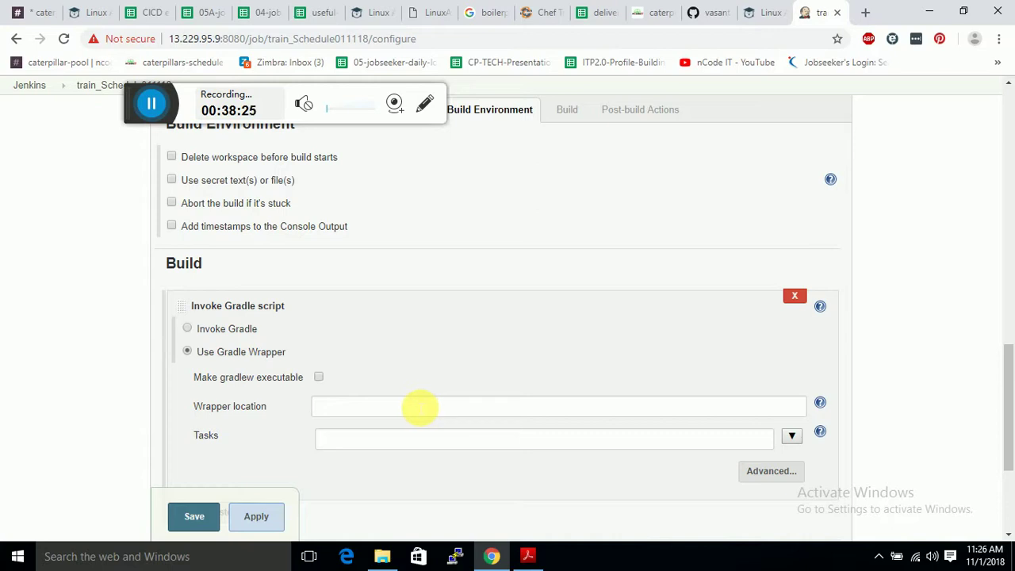
click(384, 439)
text(build)
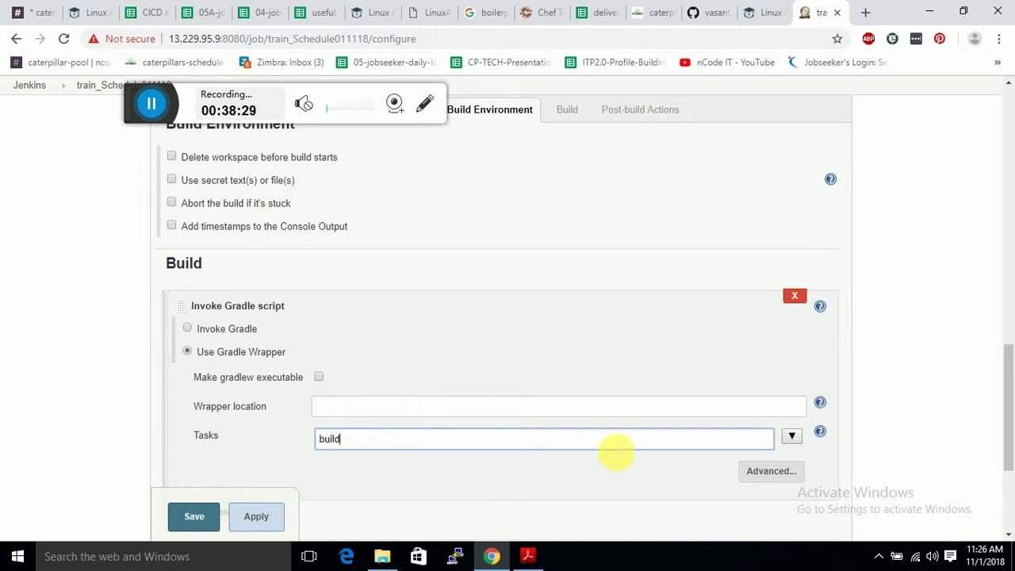
scroll(526, 441, down, 3)
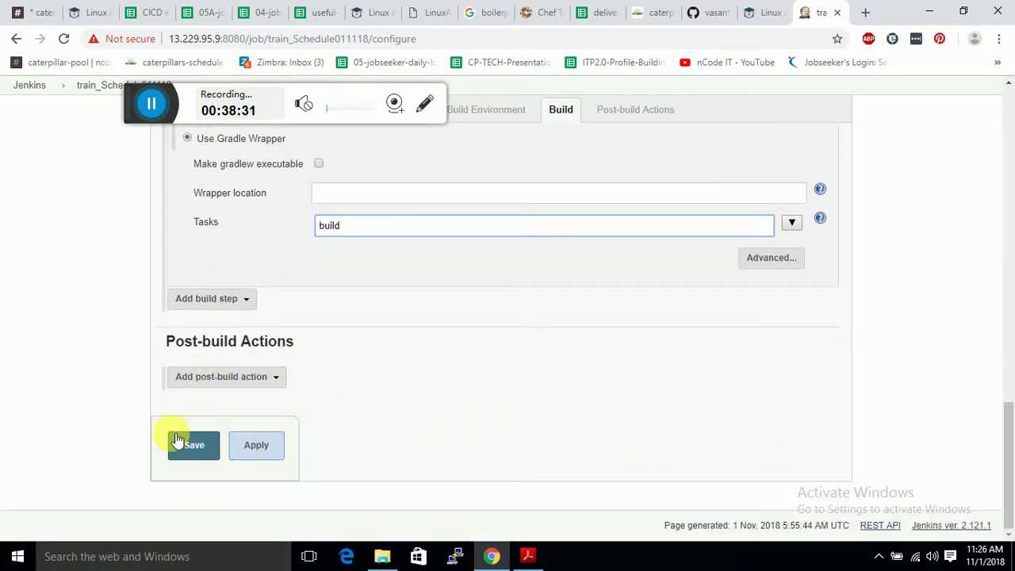
Add an Archive the artifacts post-build action archiving dist/trainSchedule.zip.
click(274, 381)
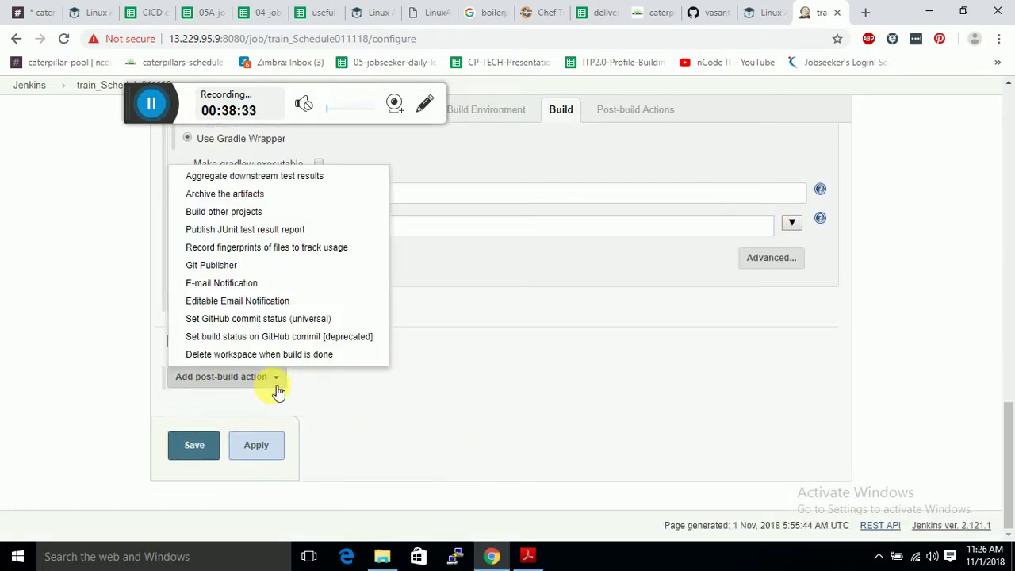
click(236, 179)
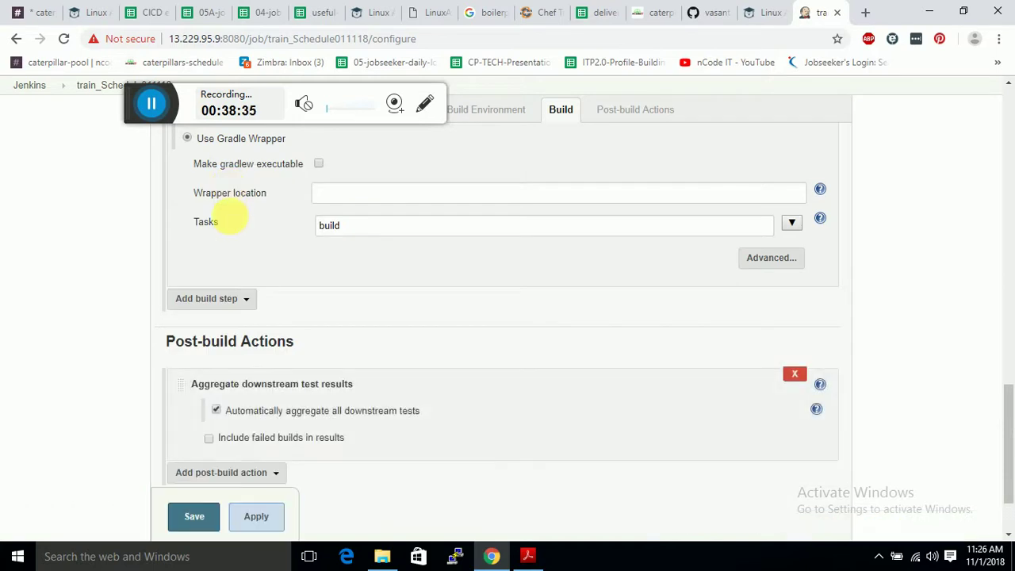
click(273, 475)
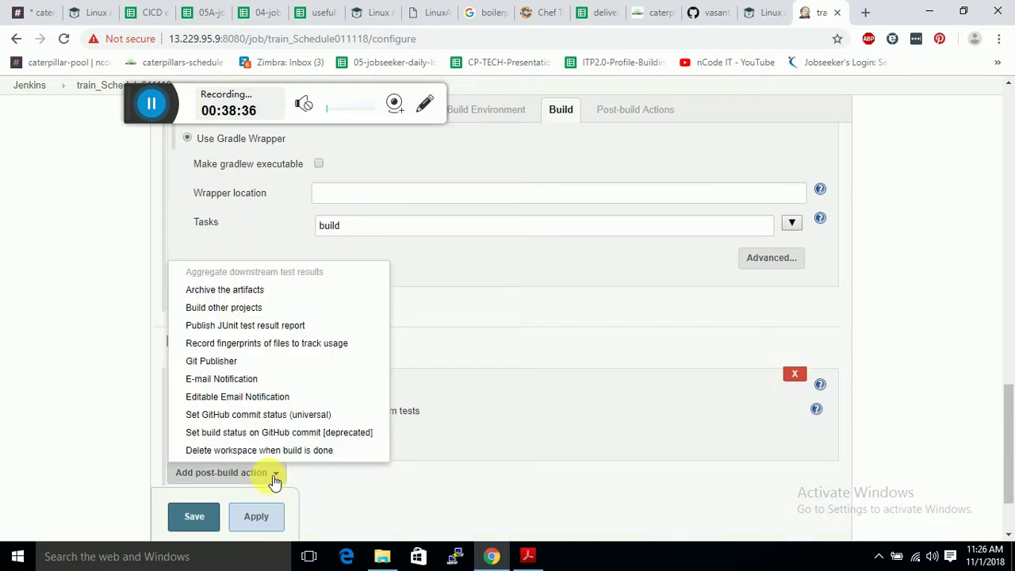
click(222, 289)
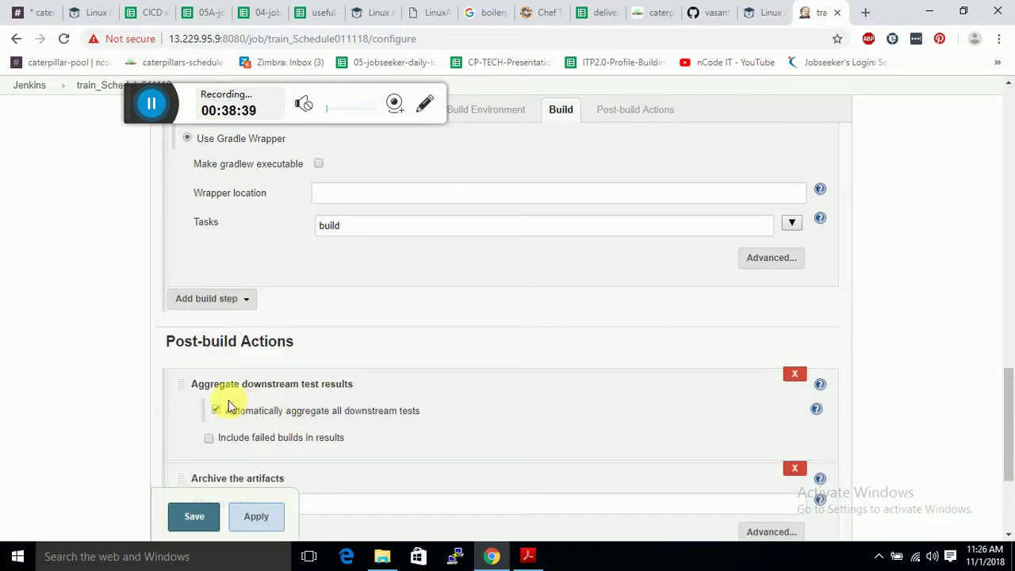
click(796, 375)
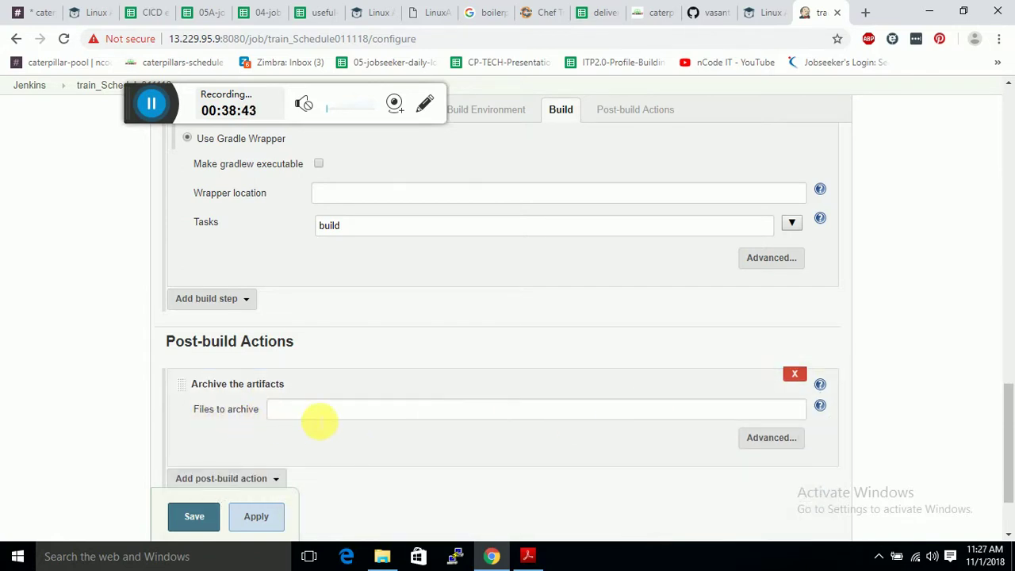
click(315, 418)
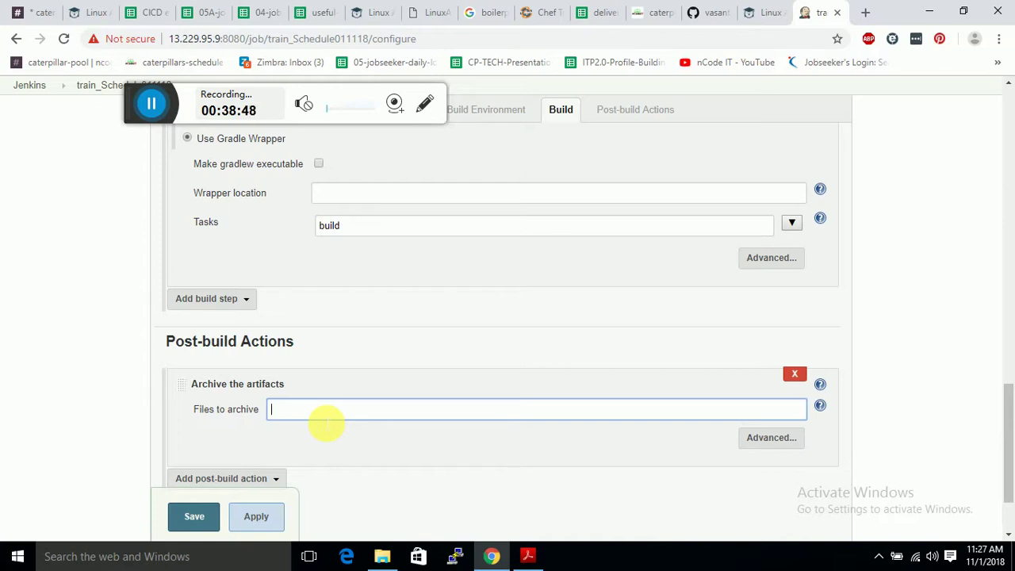
text(dist/trainSchedule)
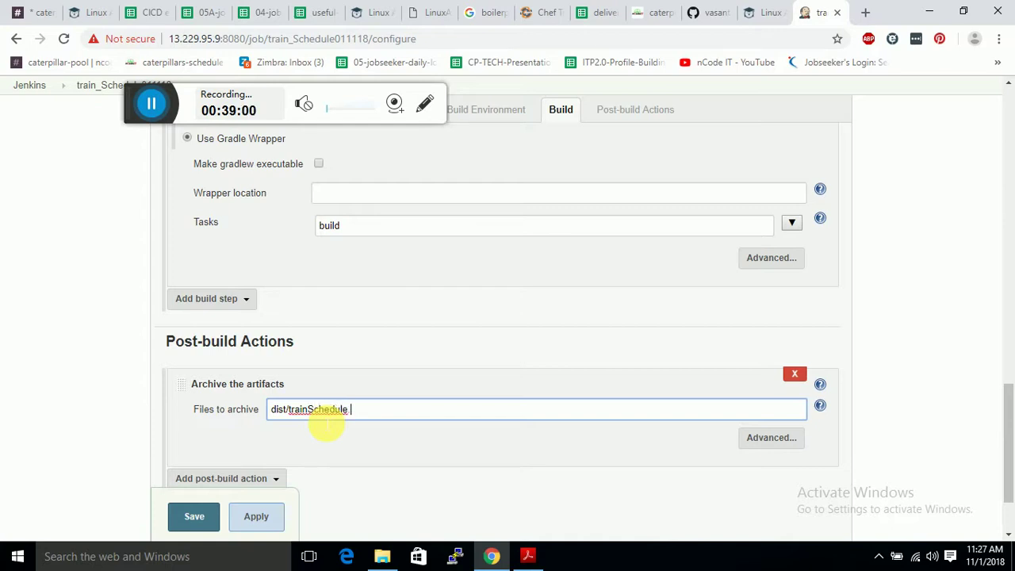
text(.zip)
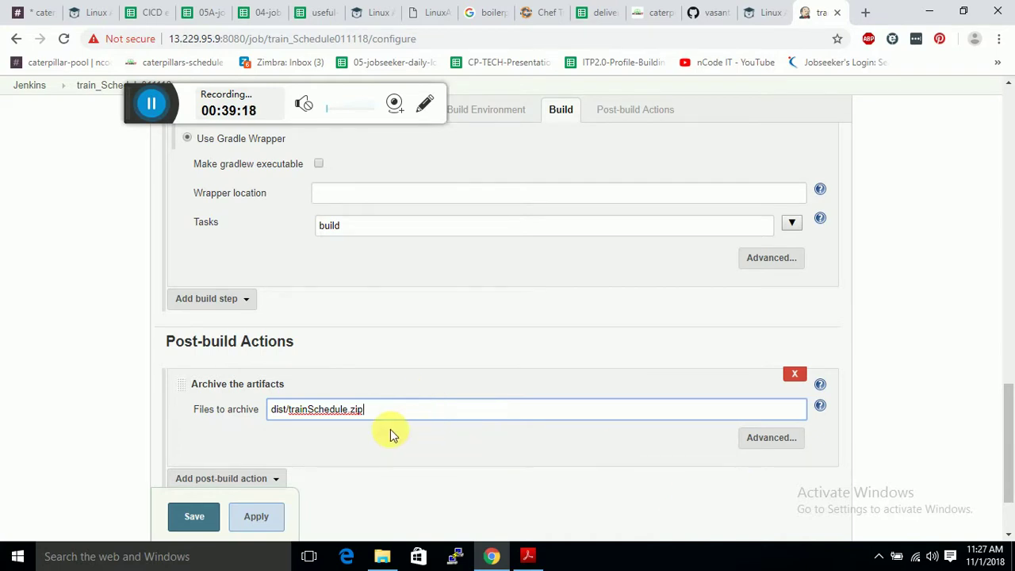
scroll(372, 432, down, 2)
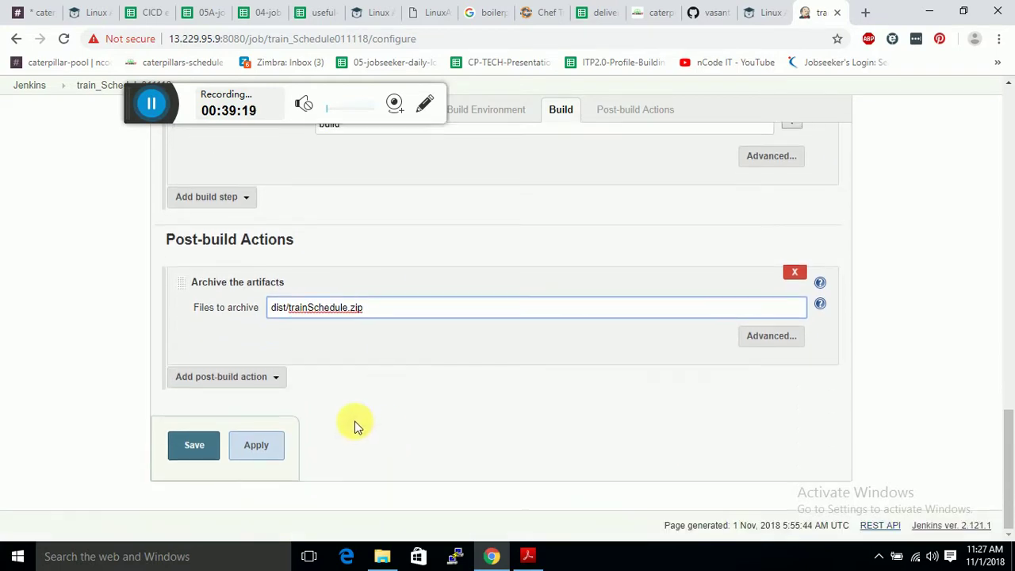
Save the train_Schedule011118 configuration, start a build, cancel queued build #2, and open build #1.
click(208, 450)
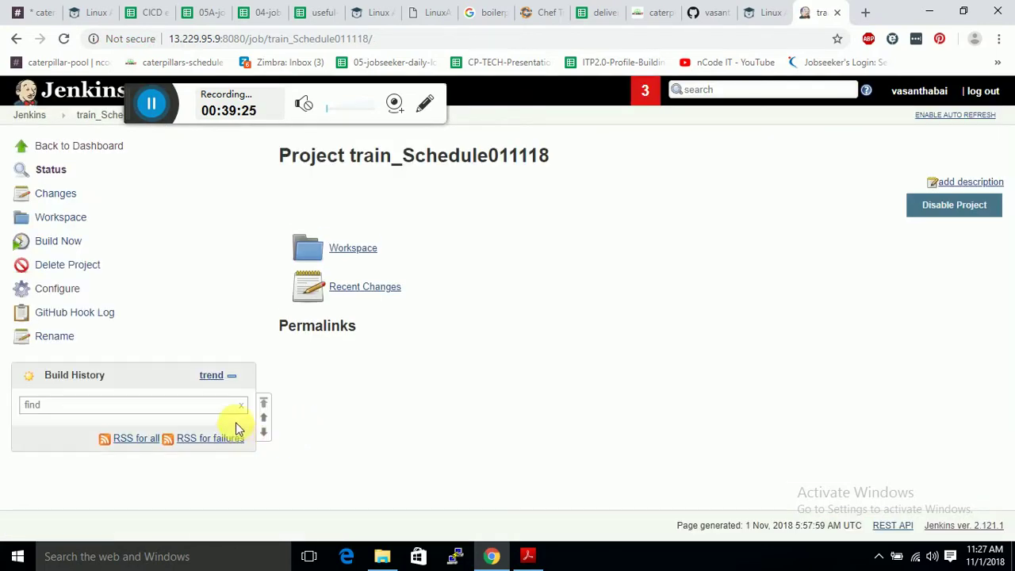
click(66, 244)
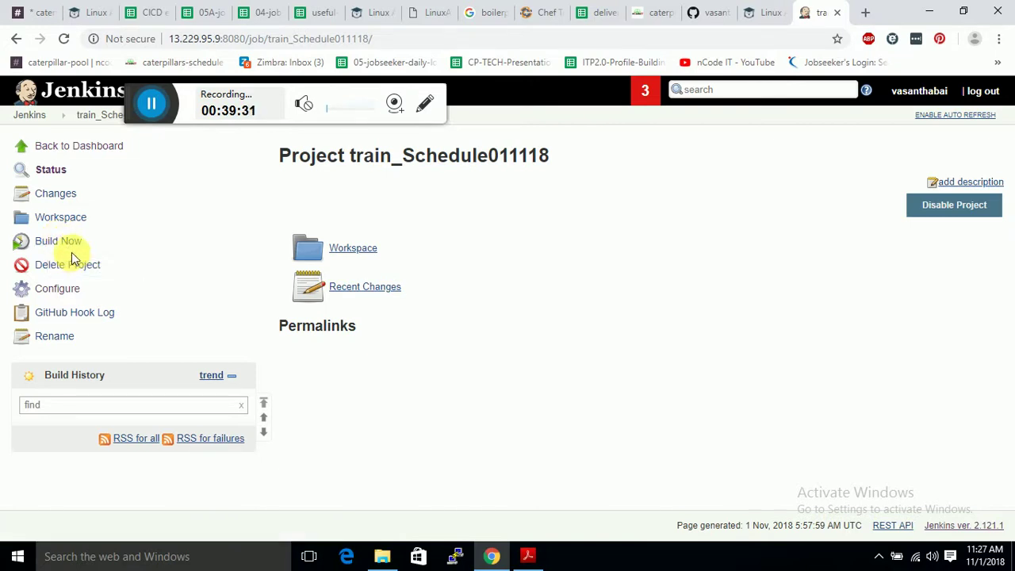
click(73, 243)
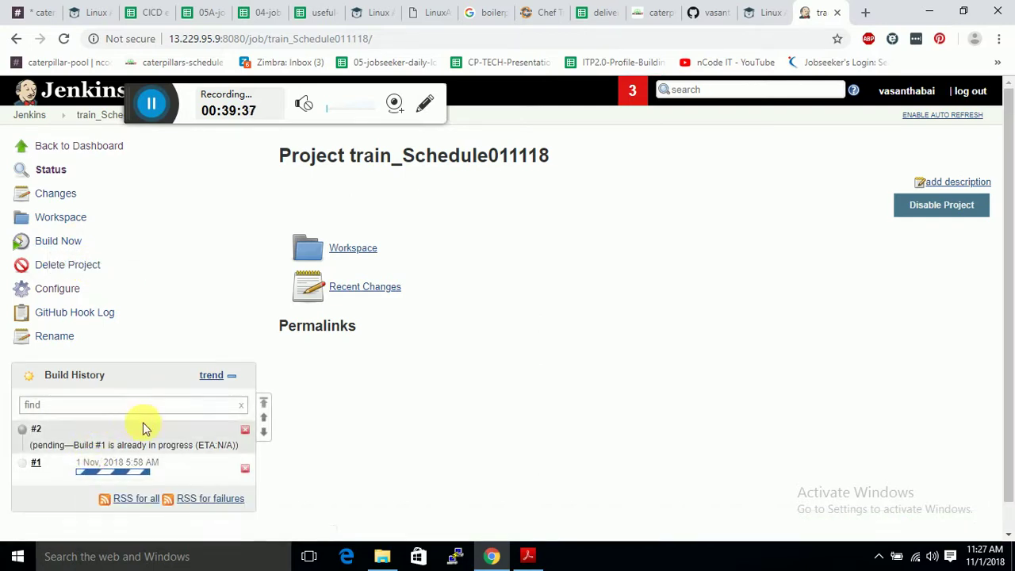
click(245, 430)
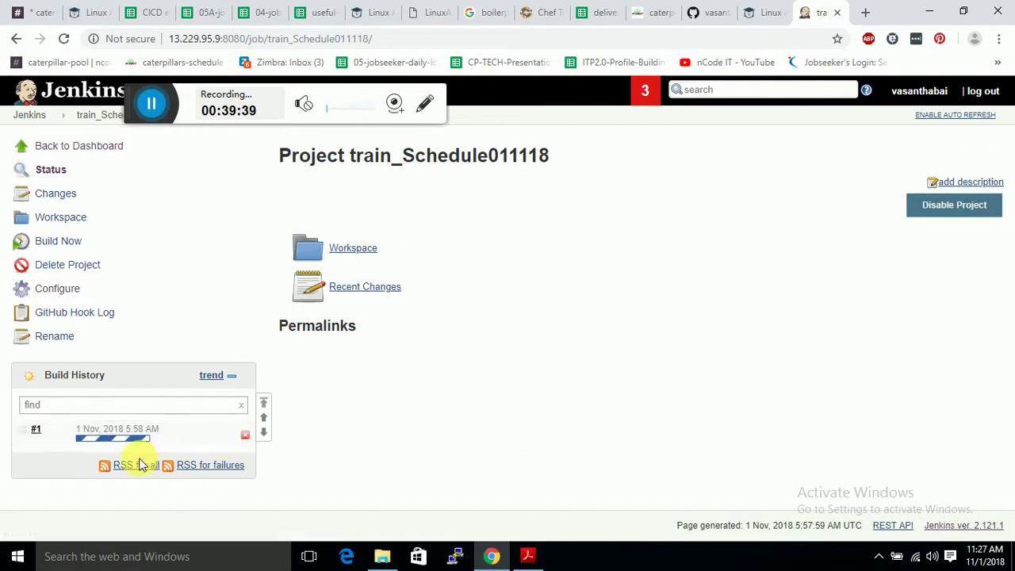
click(37, 435)
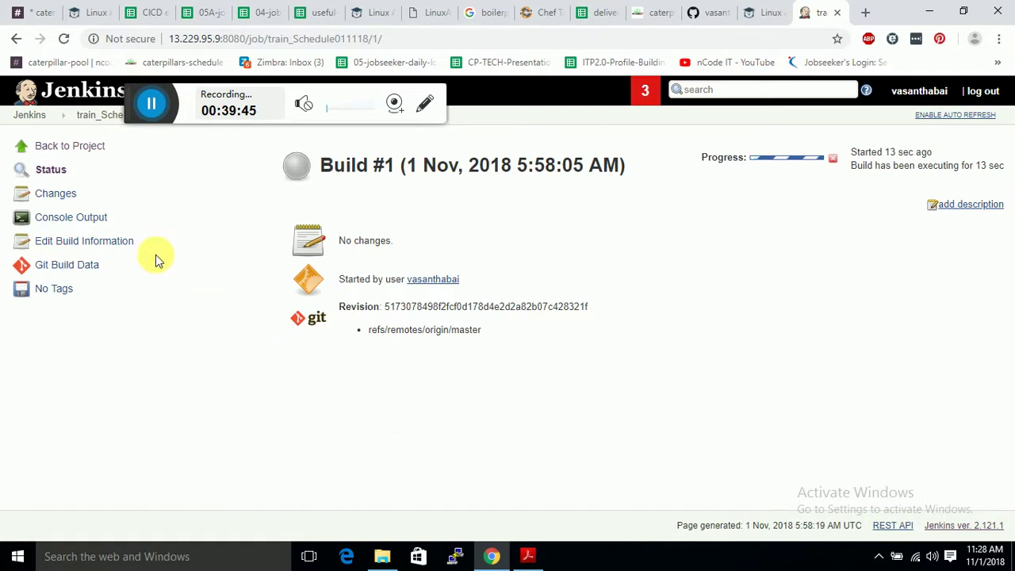
Show build #1's console output and scroll the log to the Finished: SUCCESS result.
click(92, 223)
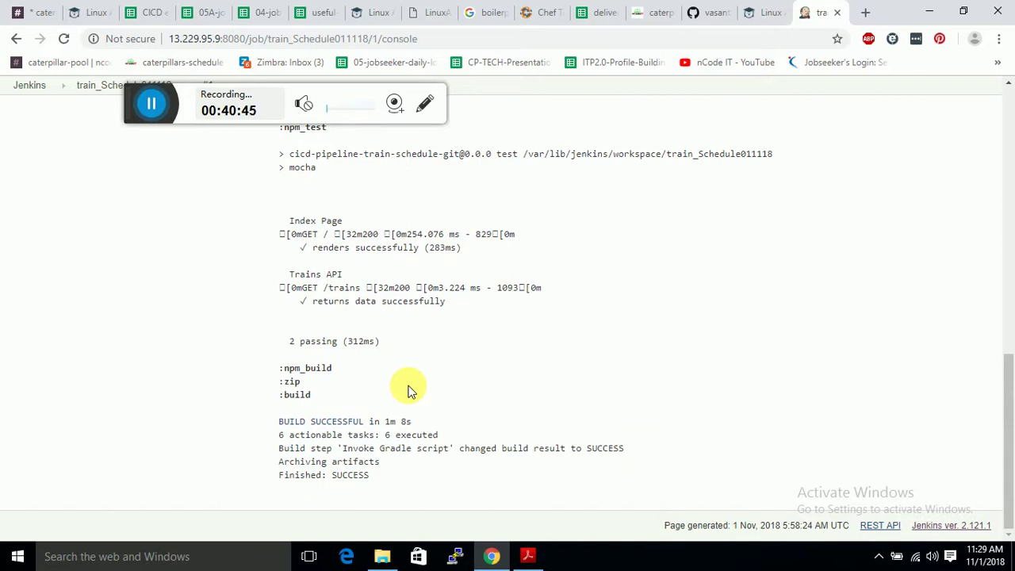
scroll(409, 387, up, 6)
scroll(411, 385, up, 3)
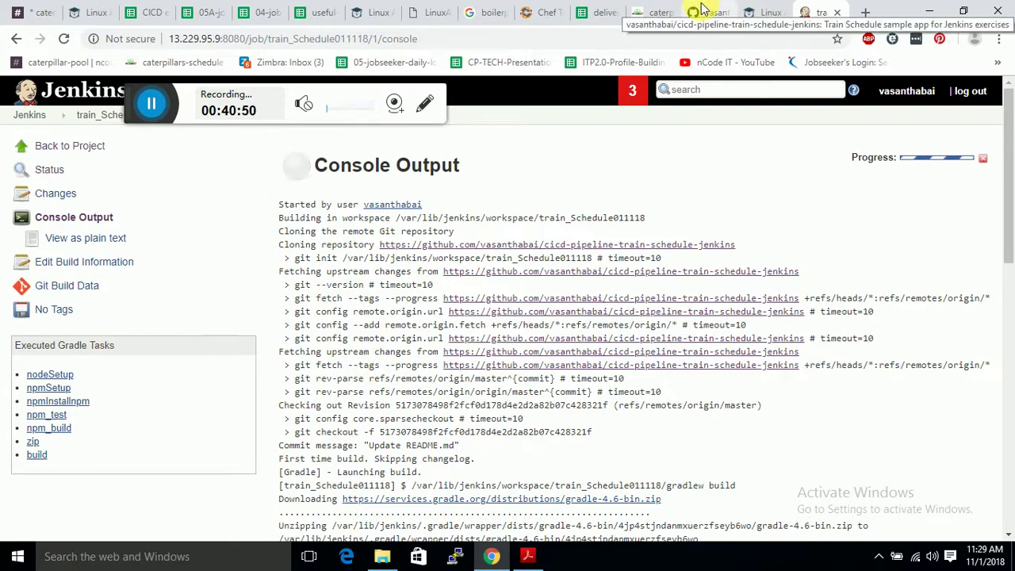
scroll(528, 362, down, 10)
scroll(531, 365, up, 10)
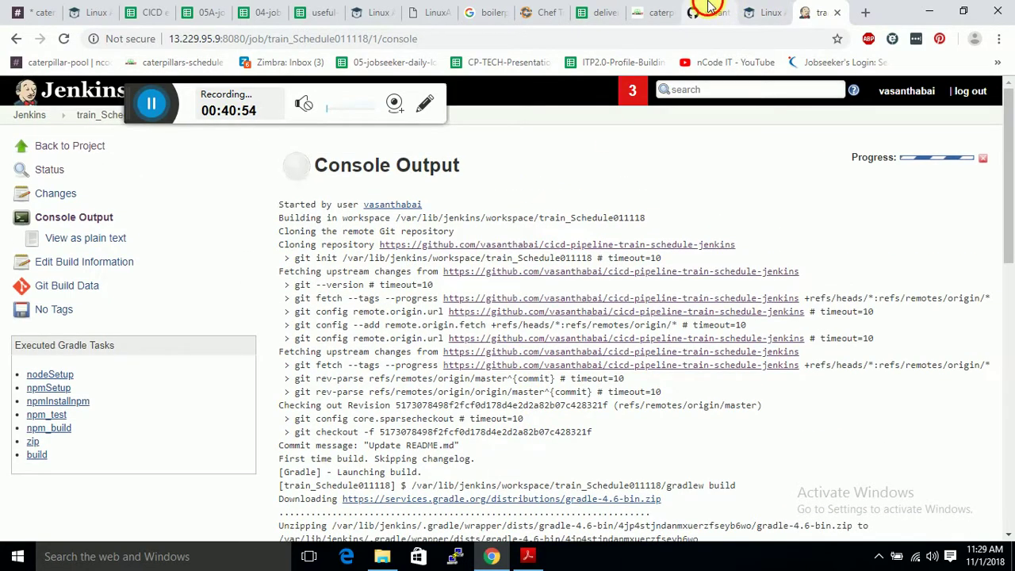
Open README.md in the GitHub repository in edit mode.
click(710, 12)
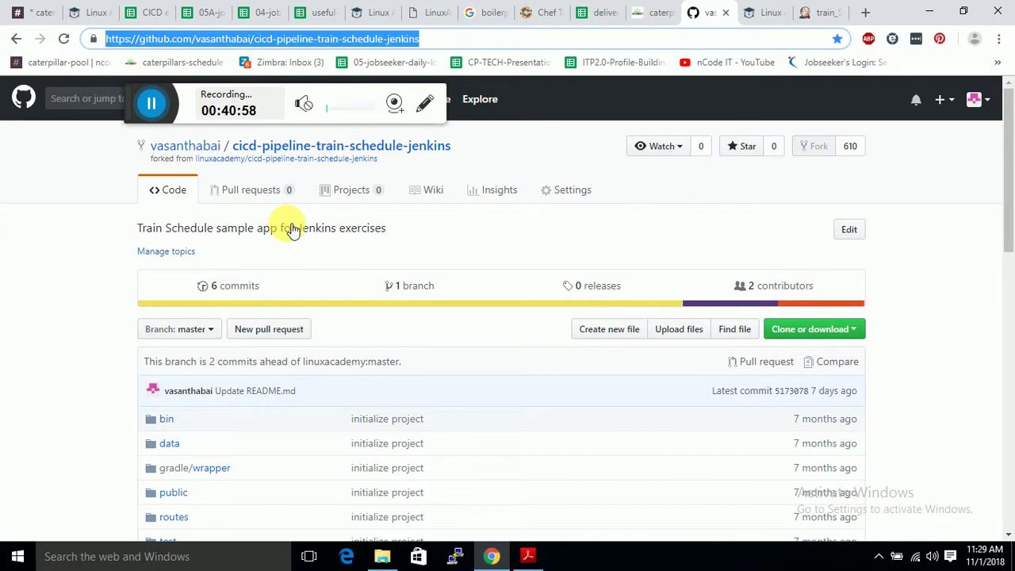
scroll(255, 233, down, 2)
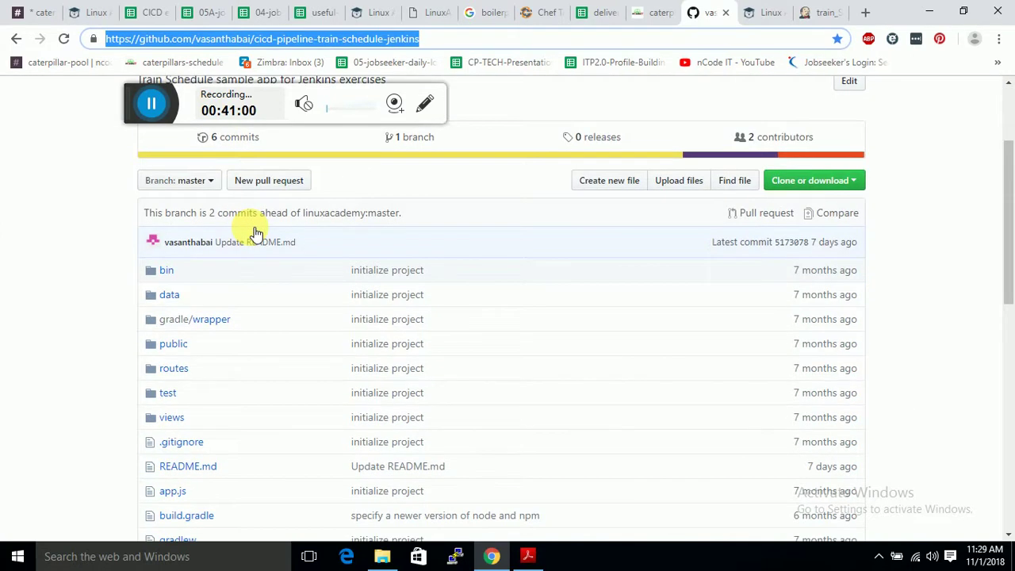
scroll(255, 233, down, 2)
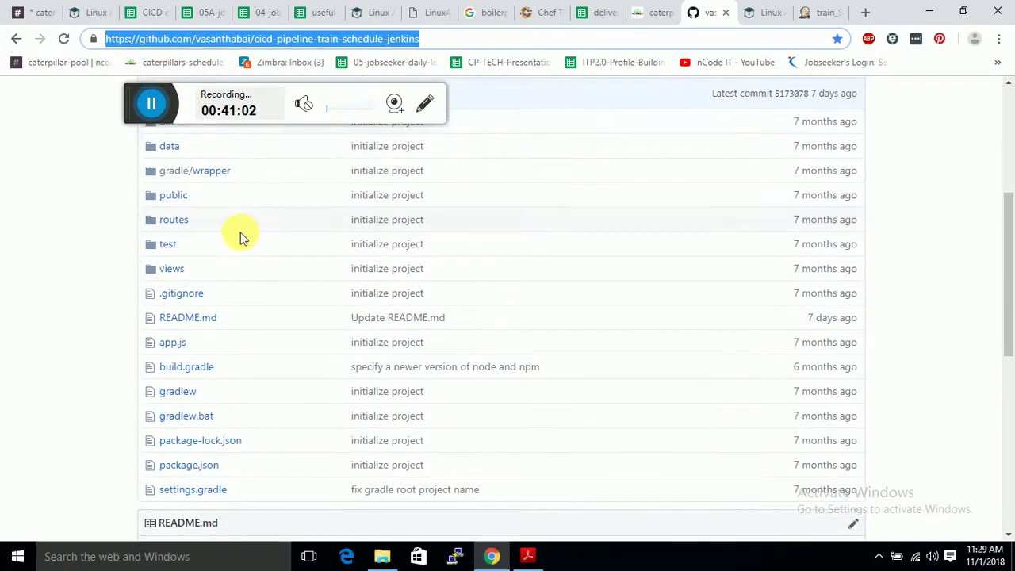
click(187, 318)
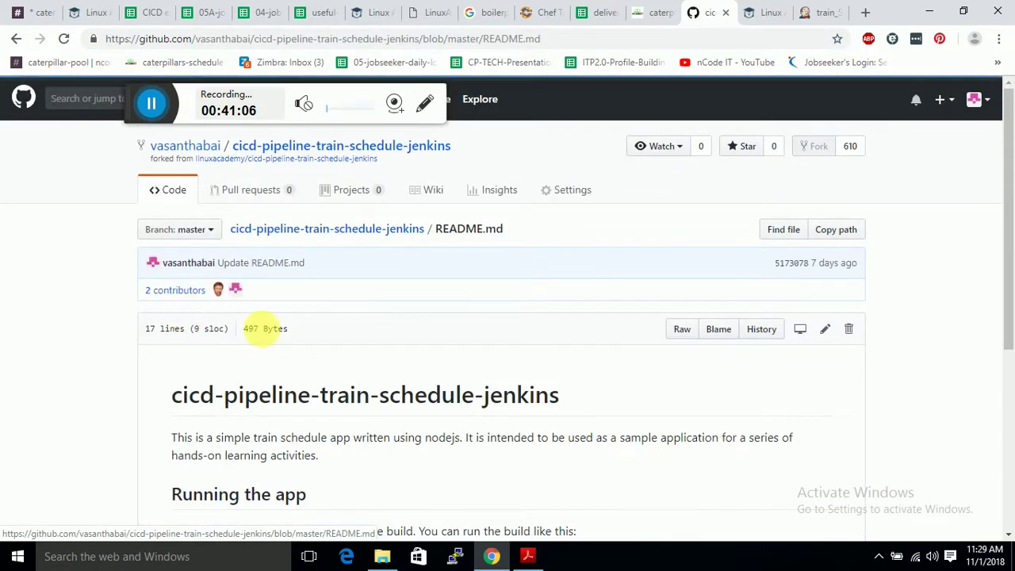
mouse_move(210, 270)
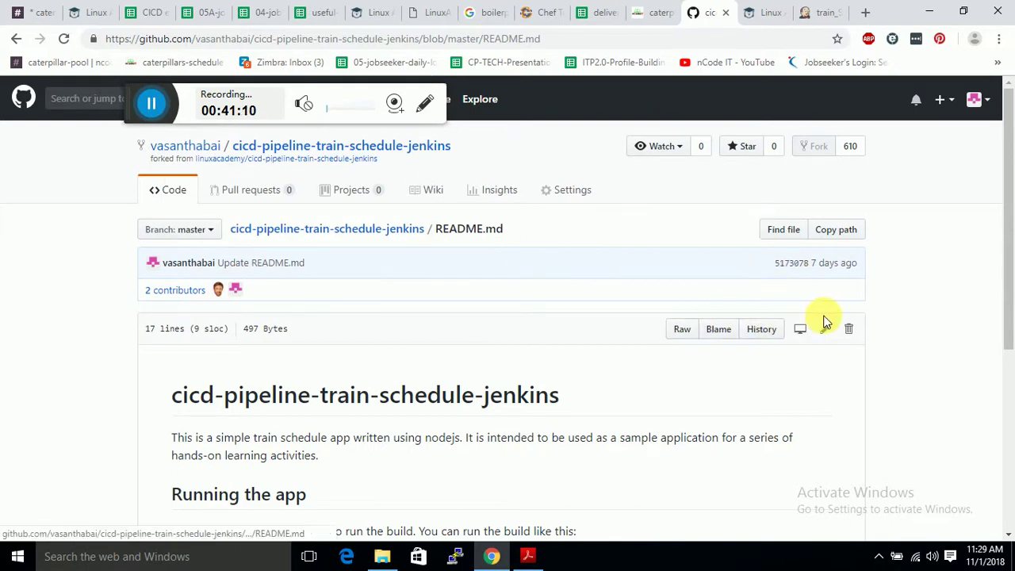
scroll(769, 339, down, 3)
scroll(770, 341, up, 1)
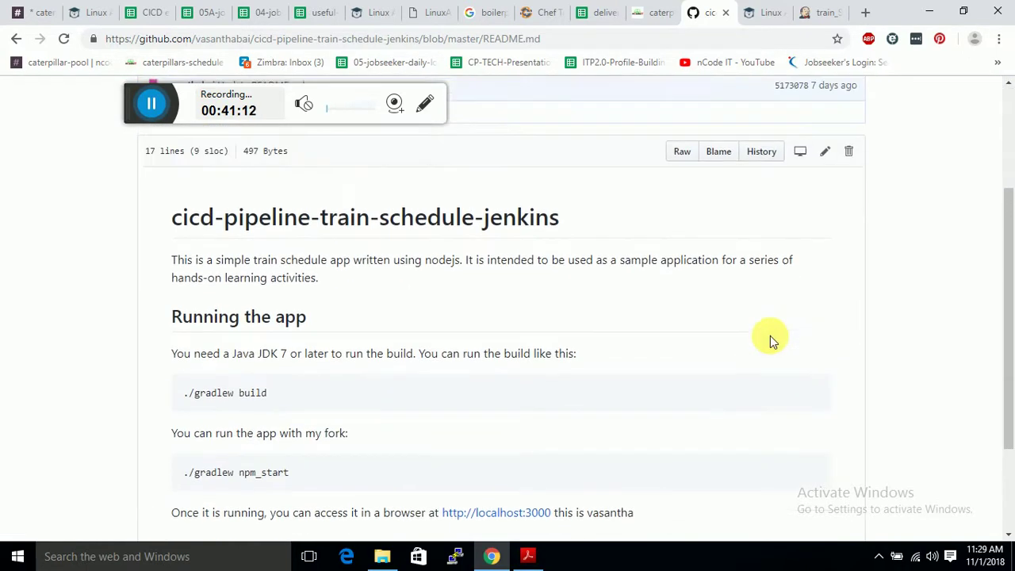
scroll(770, 339, up, 1)
click(824, 180)
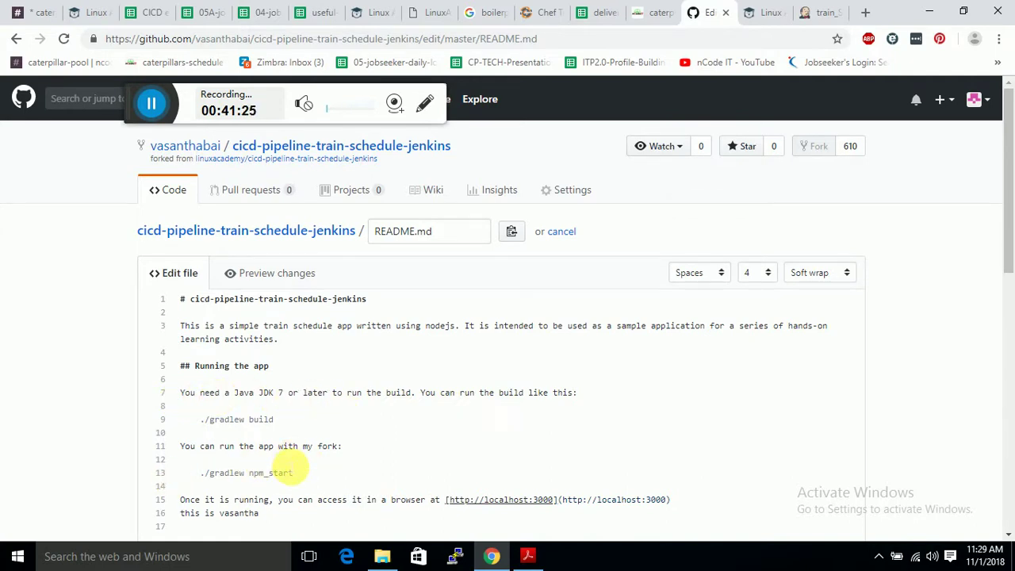
Append a note about running the app with the fork to line 16 and commit to master.
scroll(284, 466, down, 3)
scroll(284, 465, up, 1)
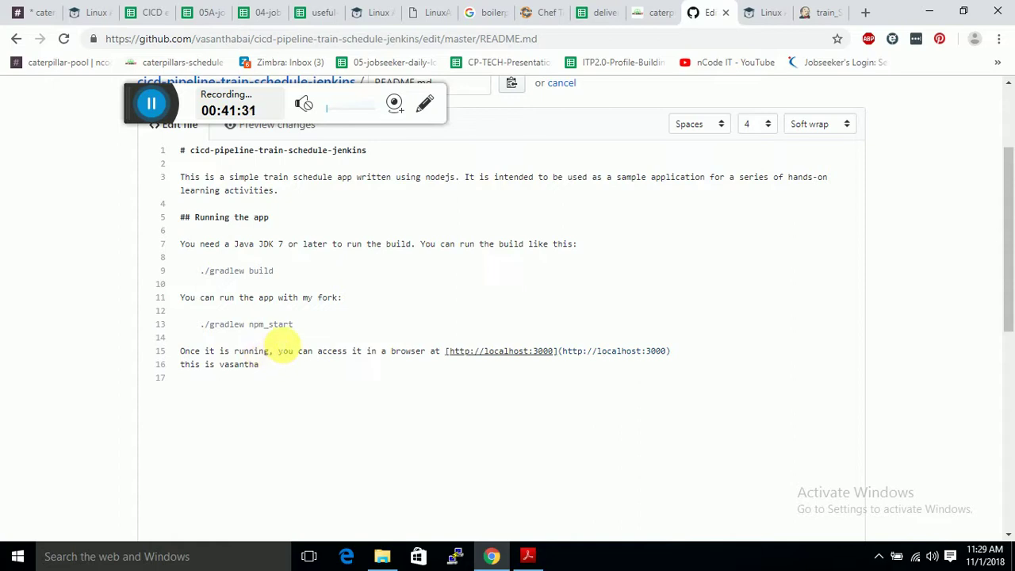
scroll(294, 199, up, 2)
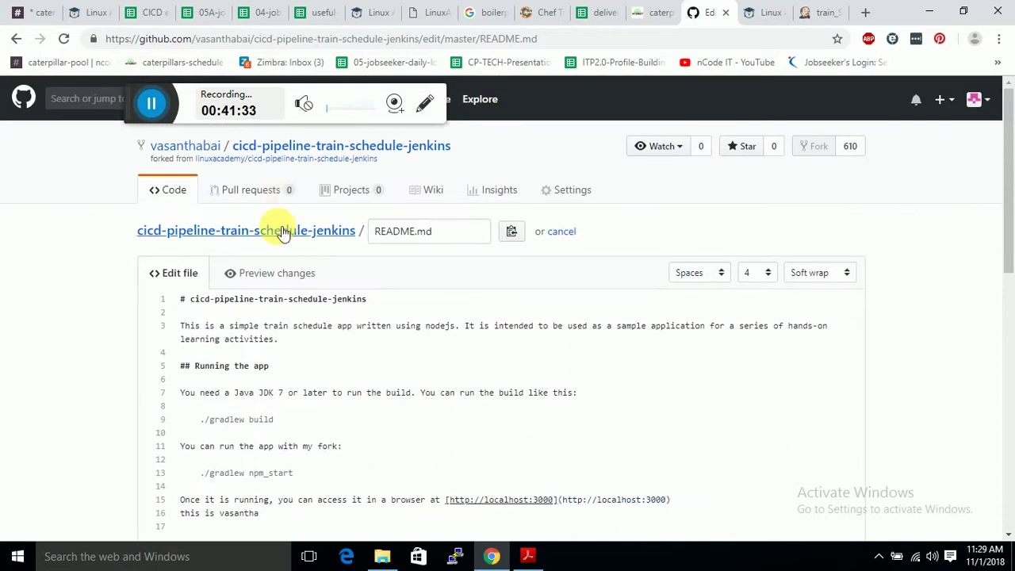
scroll(282, 231, down, 1)
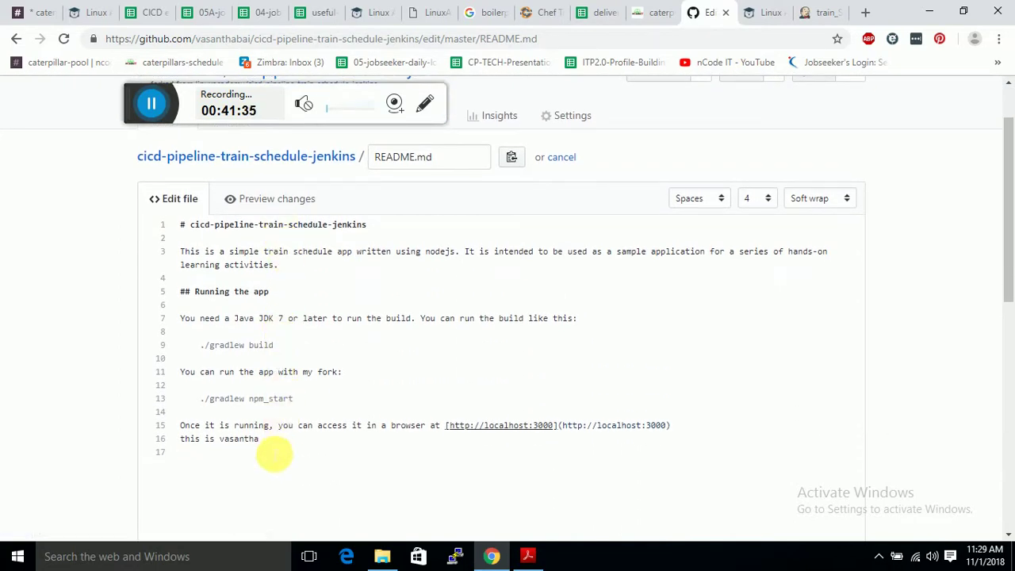
text(yo)
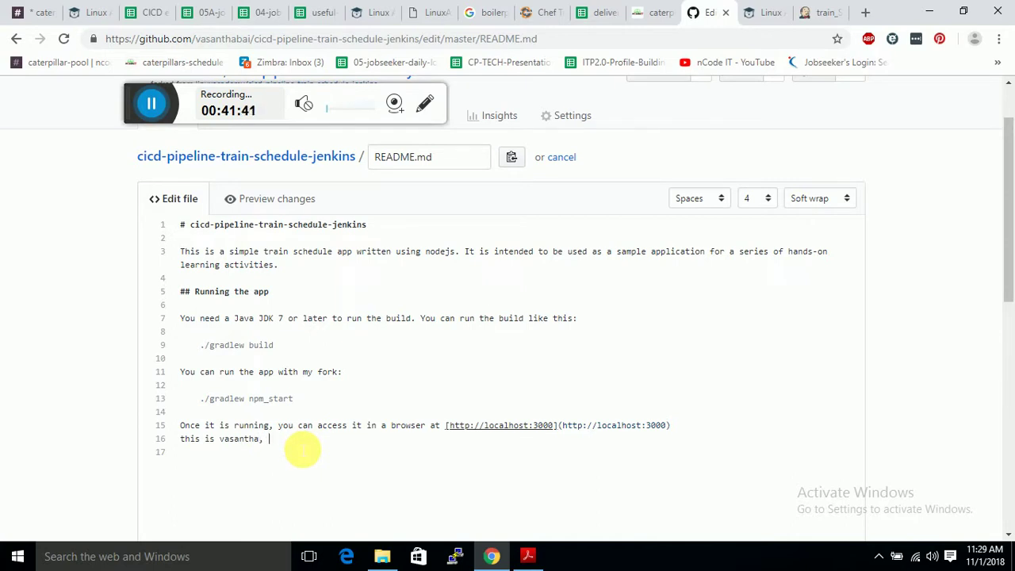
text(you can run appwith my )
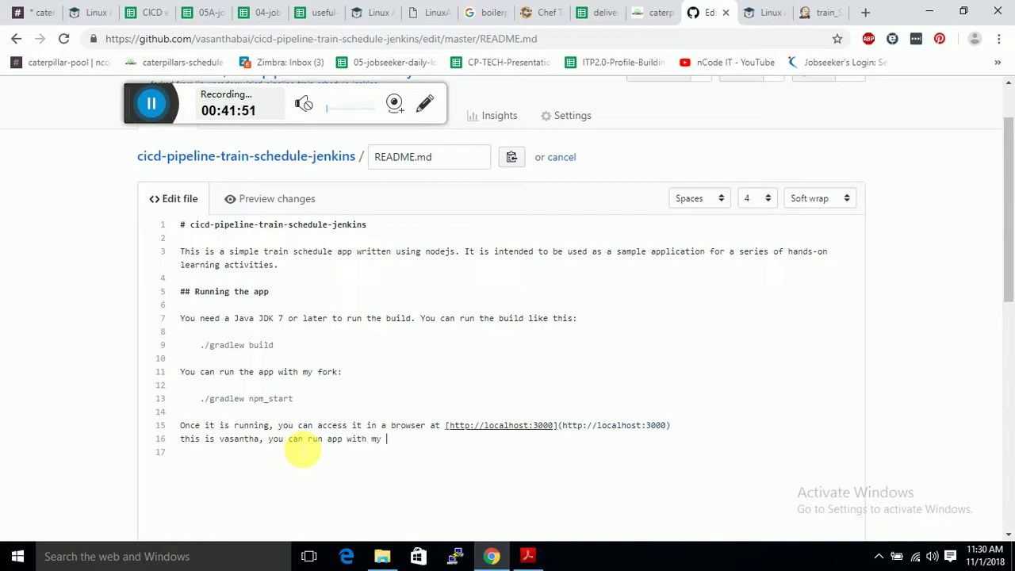
text(fork)
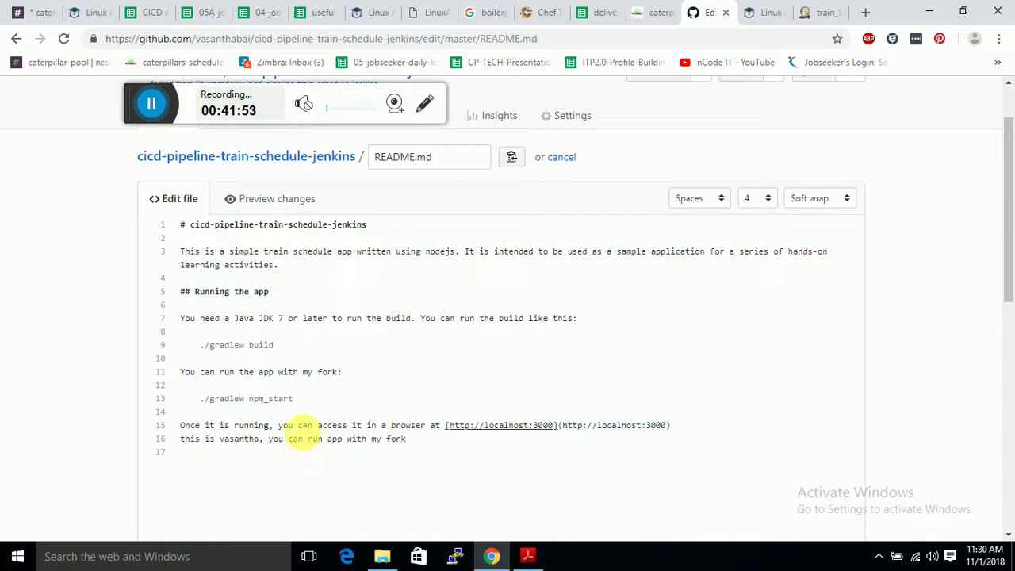
scroll(297, 398, down, 6)
scroll(222, 467, down, 2)
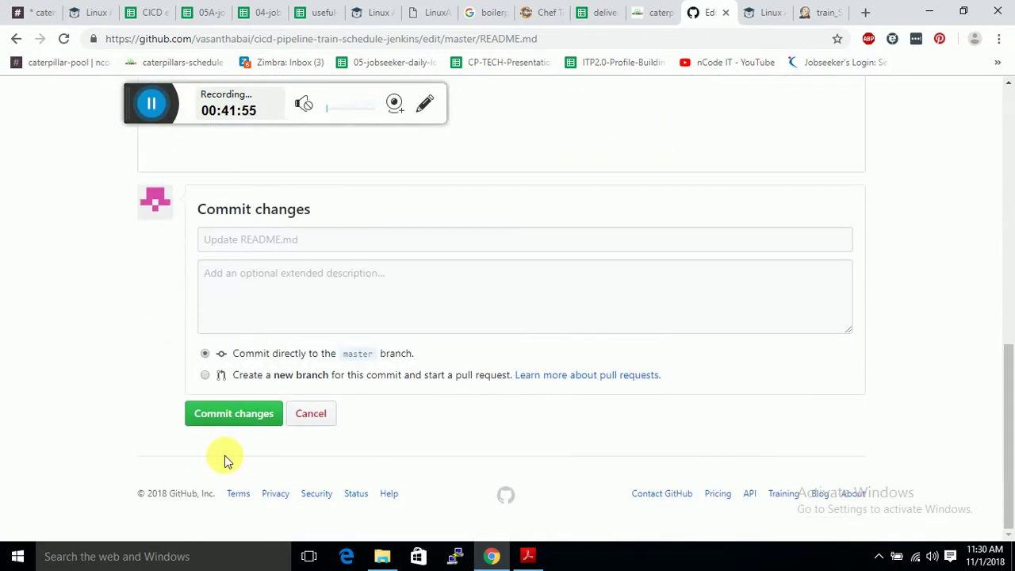
click(235, 419)
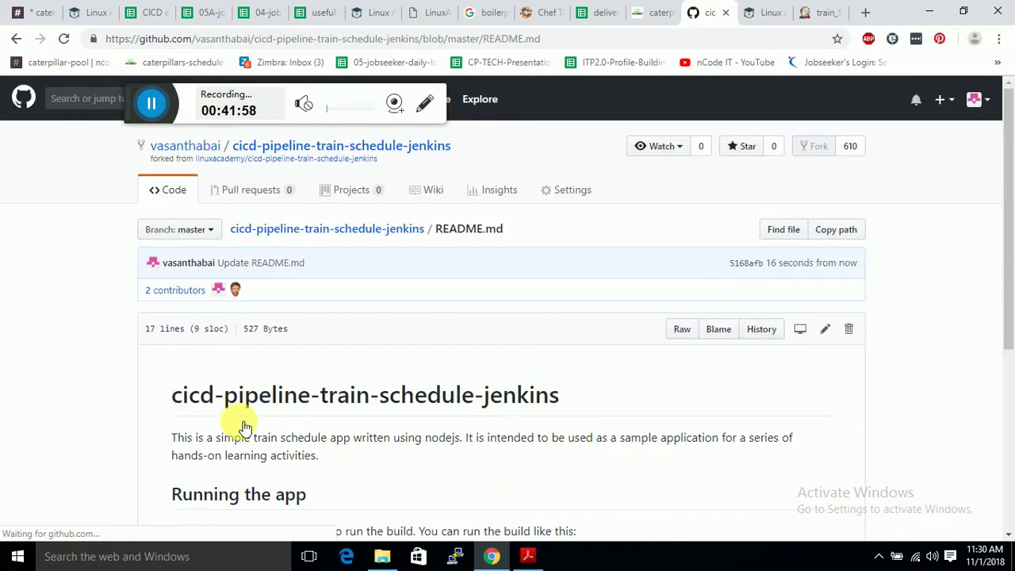
click(819, 10)
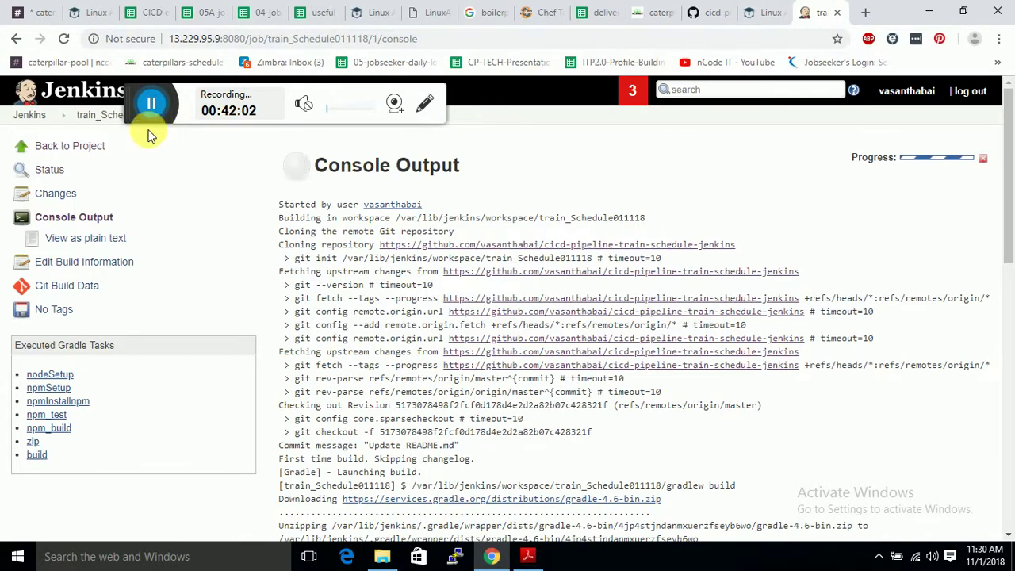
Create a new Multibranch Pipeline item named train-Schedule1.
click(26, 112)
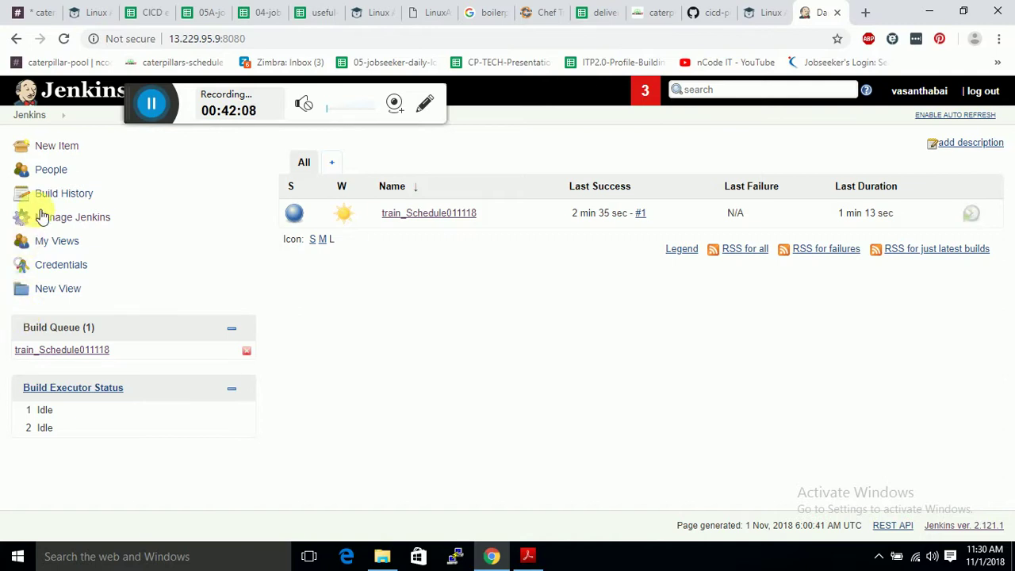
click(54, 149)
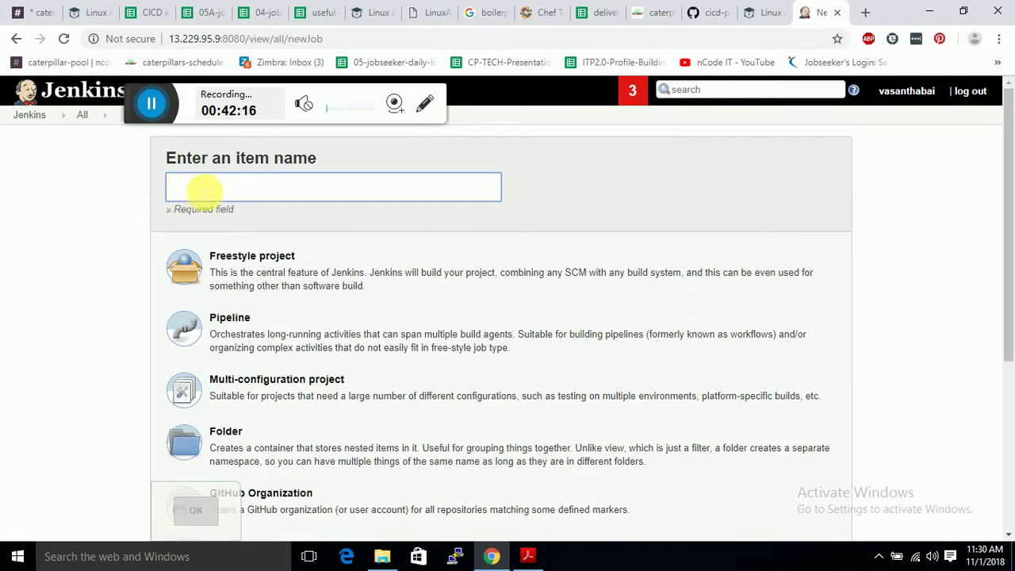
text(tra)
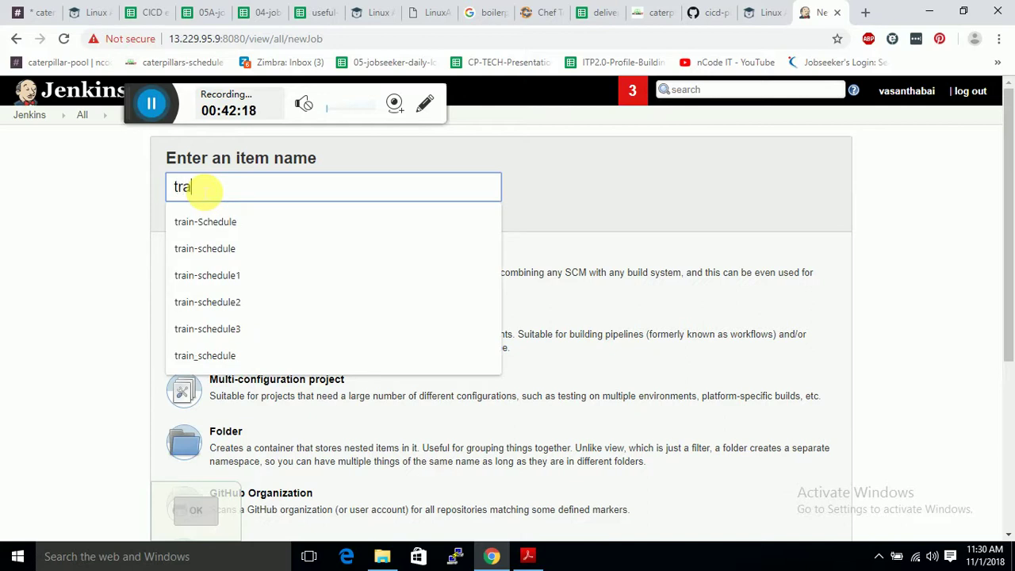
text(in-Sc)
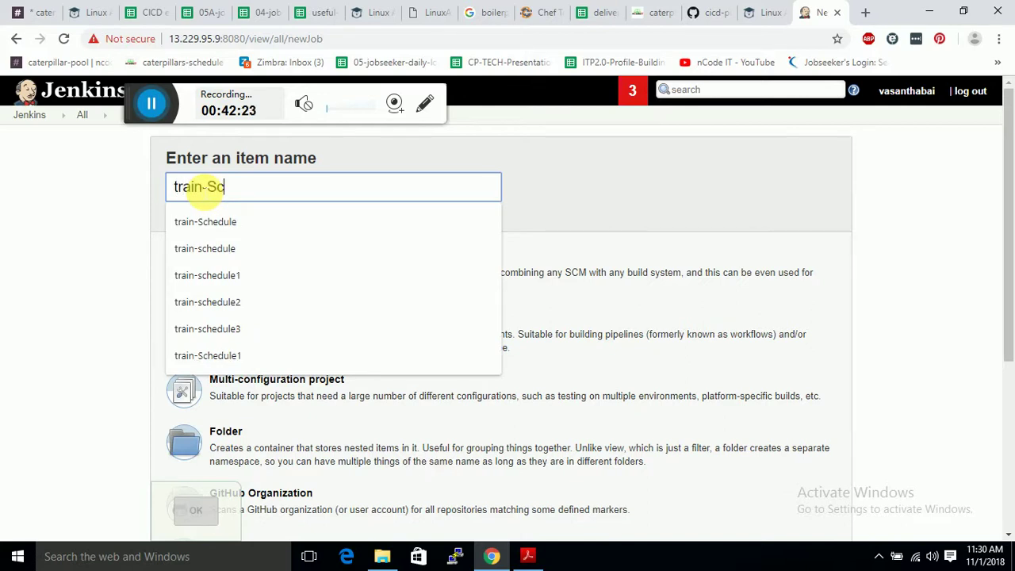
text(hedule1)
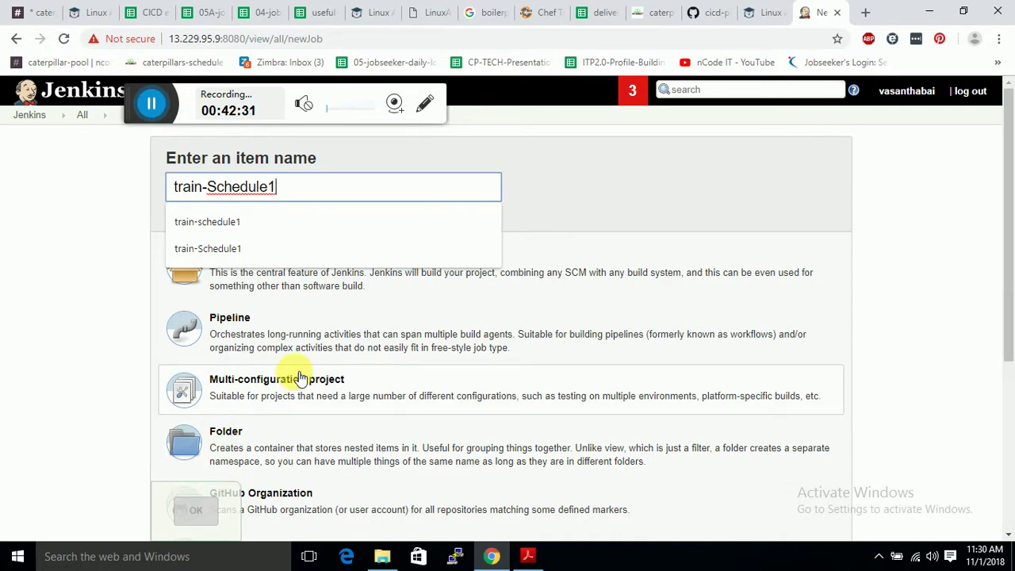
scroll(297, 376, down, 3)
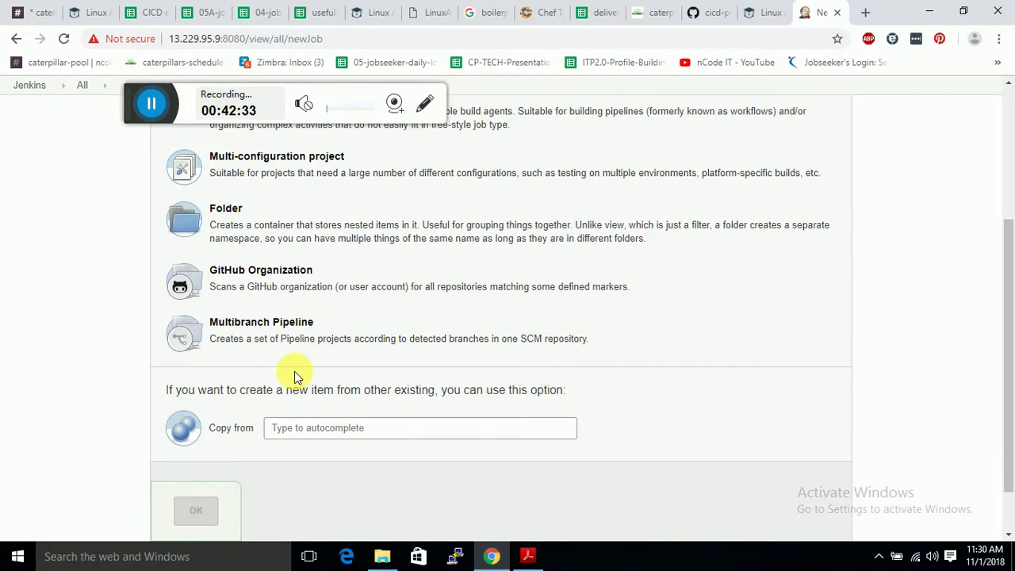
click(285, 341)
click(199, 512)
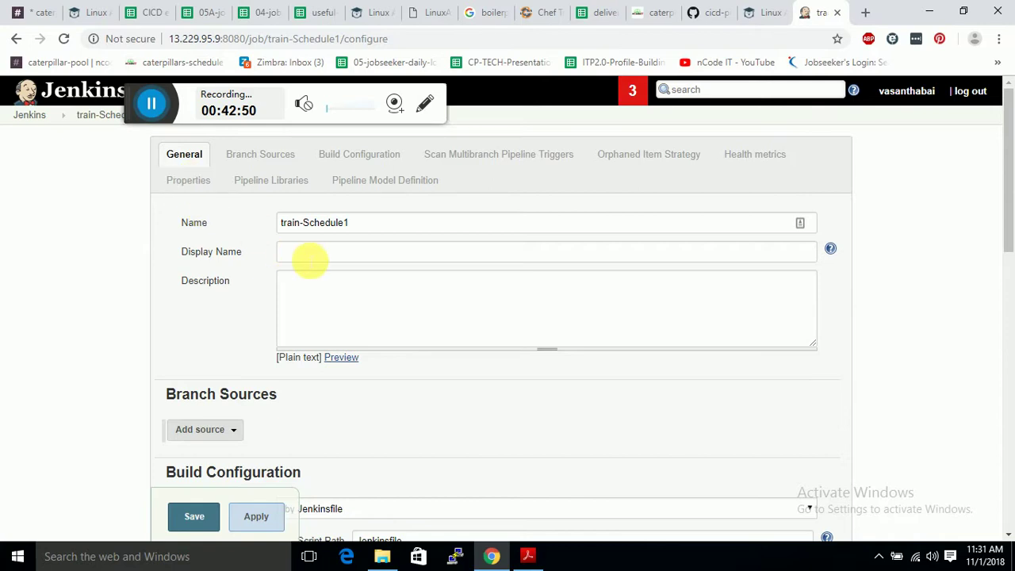
Add an empty Git branch source to train-Schedule1.
scroll(335, 308, down, 2)
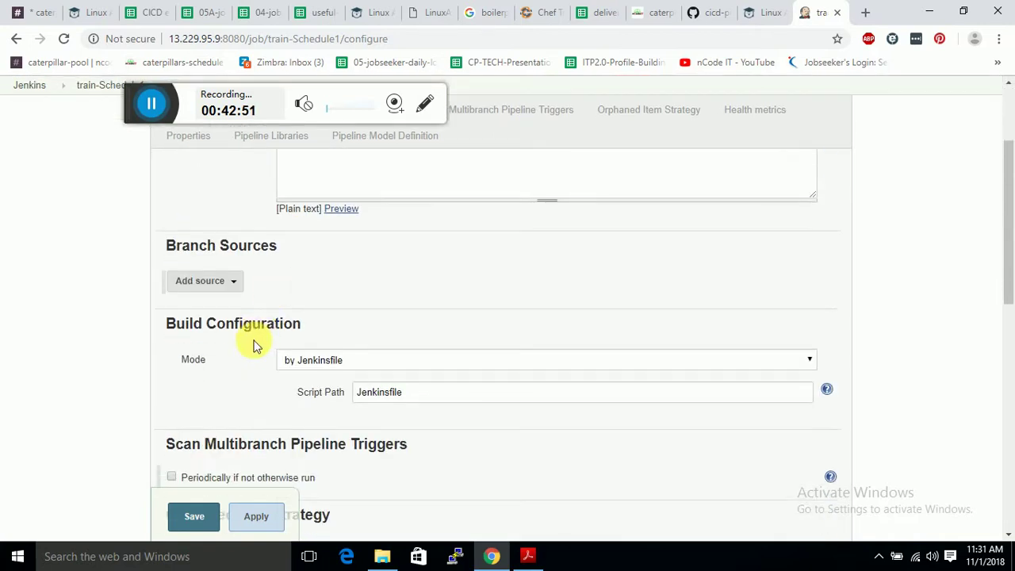
click(232, 282)
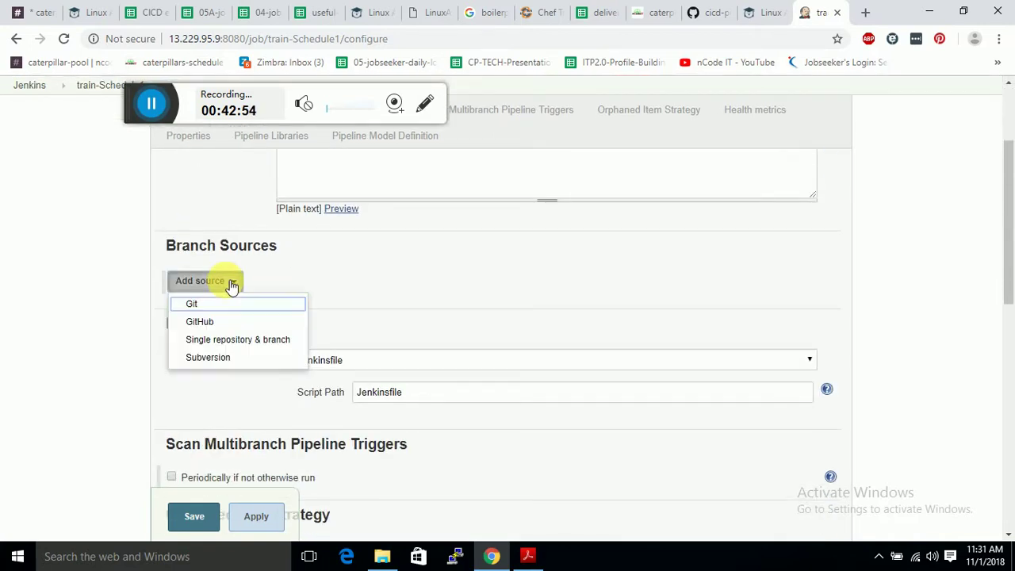
click(222, 306)
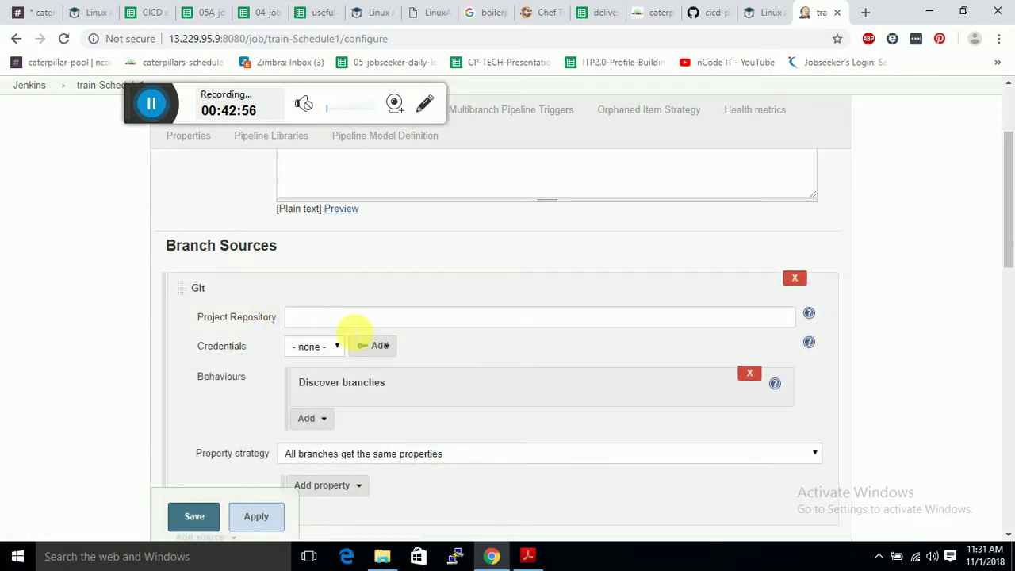
click(695, 13)
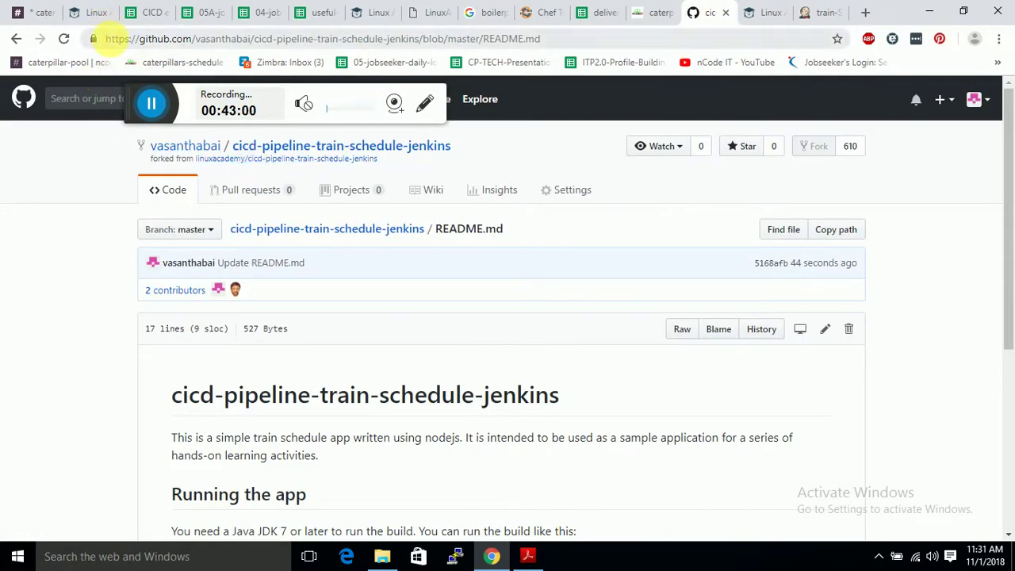
Open cicd-pipeline-train-schedule-jenkins from Your repositories and select its URL in the address bar.
click(113, 38)
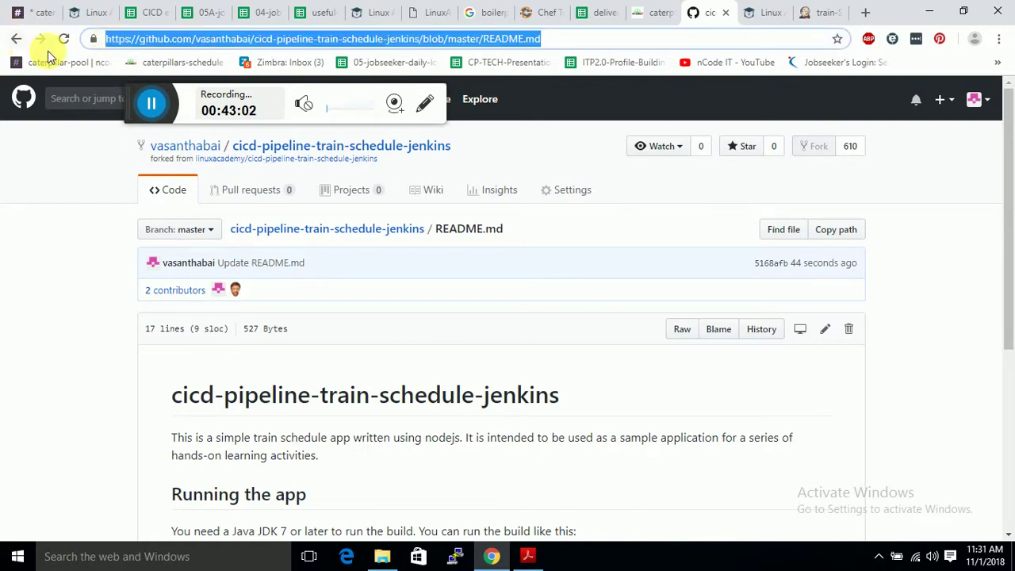
click(658, 194)
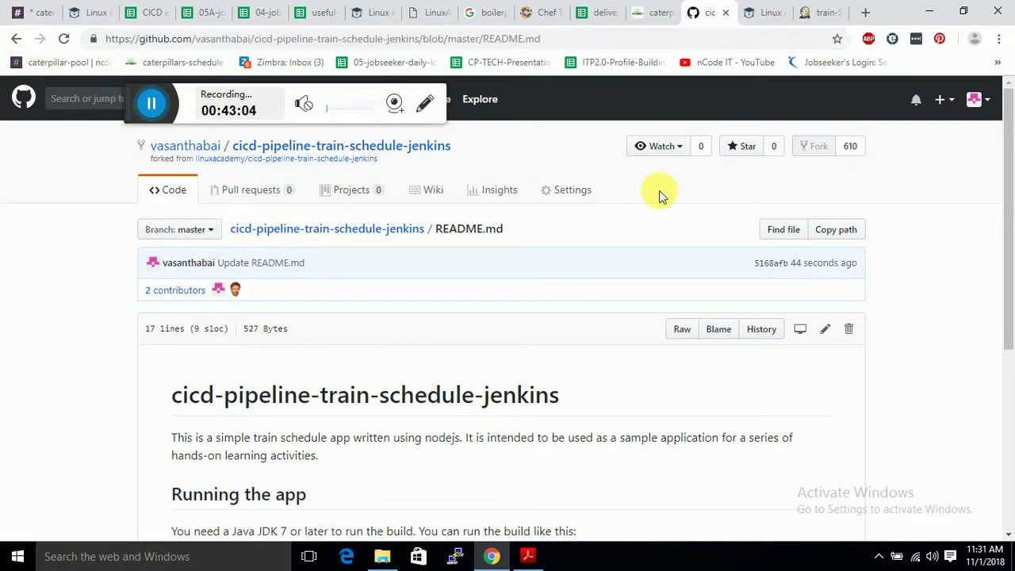
click(977, 99)
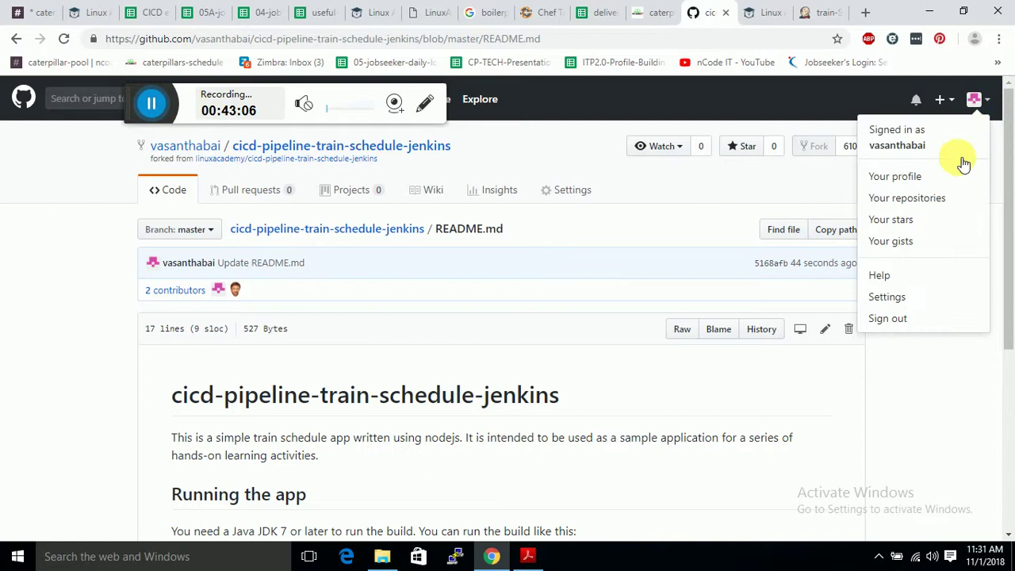
click(923, 199)
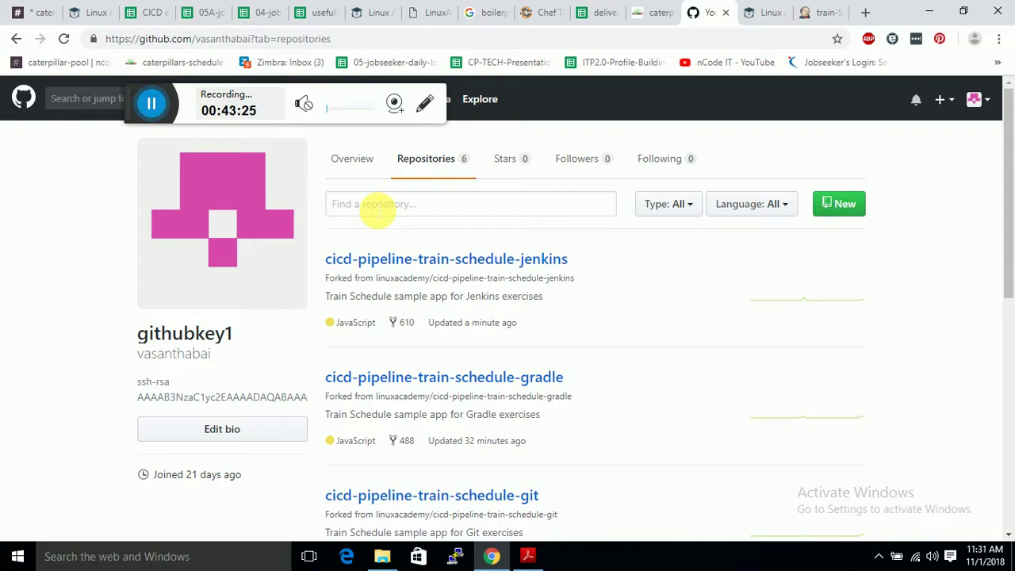
click(434, 263)
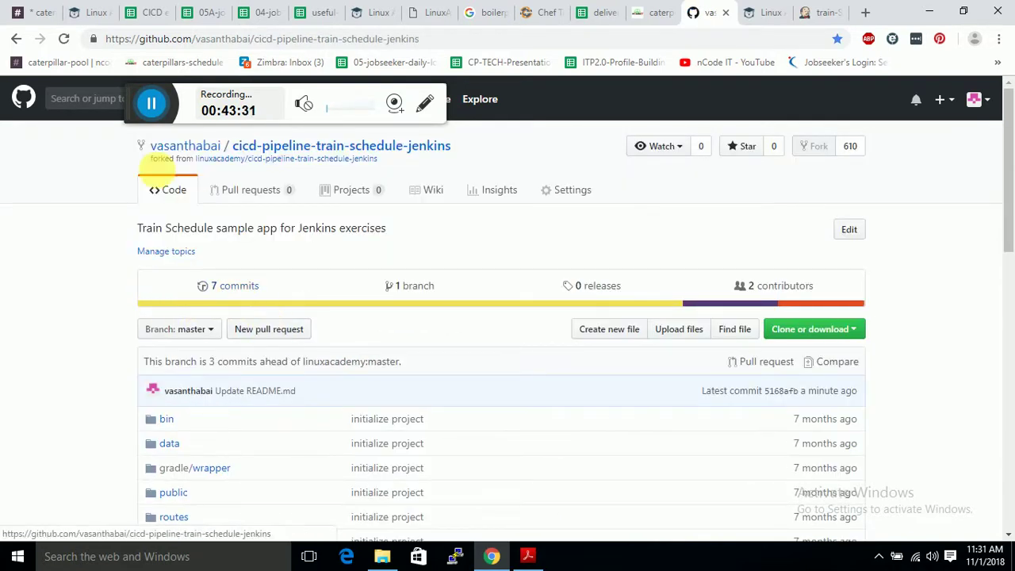
drag(104, 38, 485, 44)
key(ctrl+c)
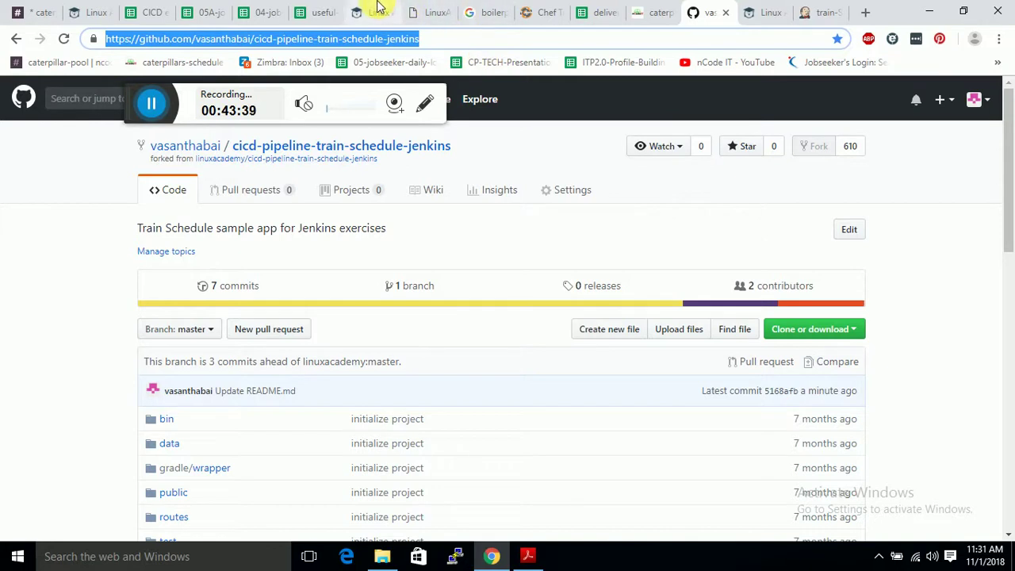
Paste the repository URL into the Git source's Project Repository, review the form, then clear it again.
click(816, 9)
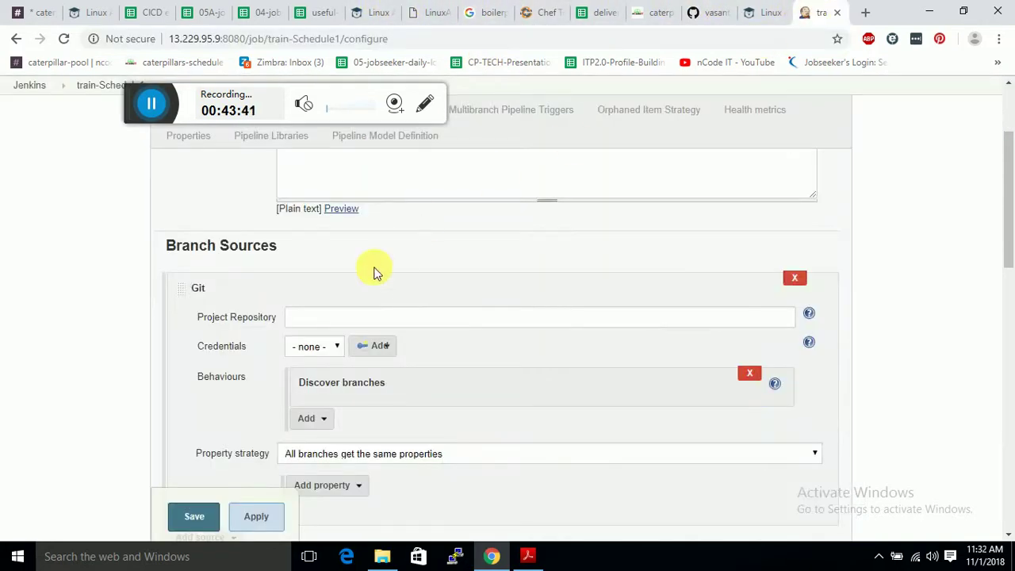
click(357, 319)
key(ctrl+v)
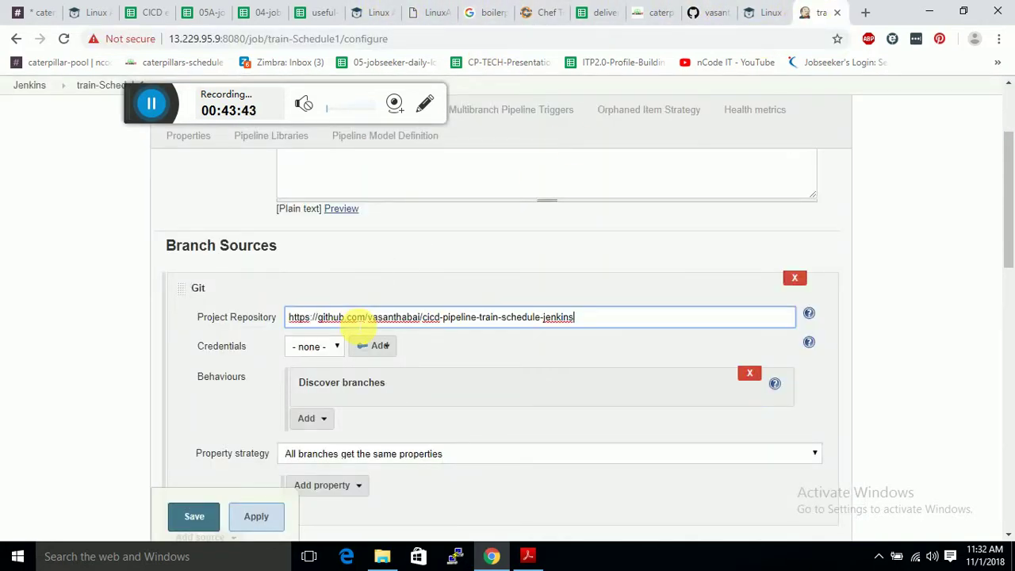
scroll(333, 370, down, 3)
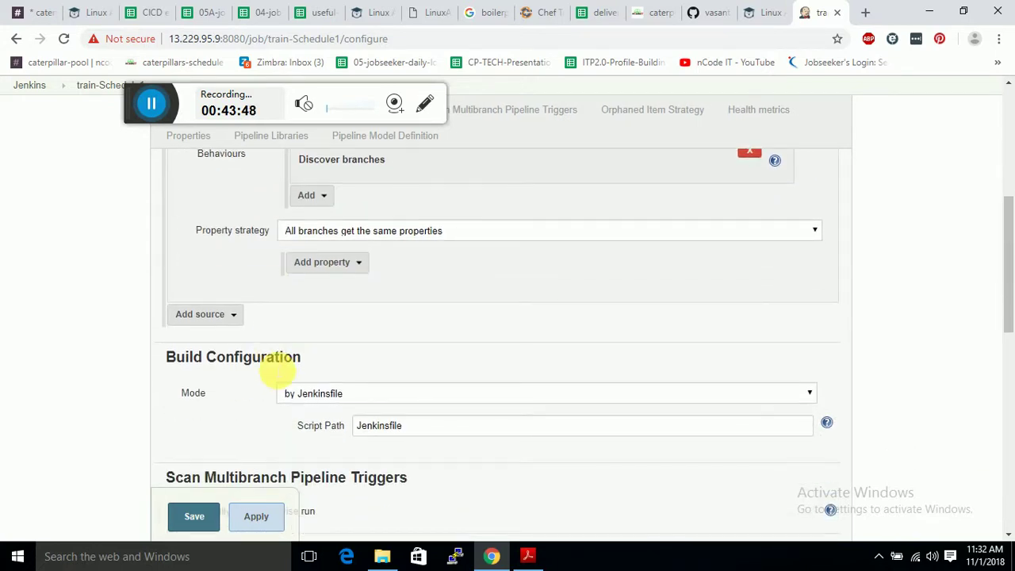
scroll(274, 369, down, 3)
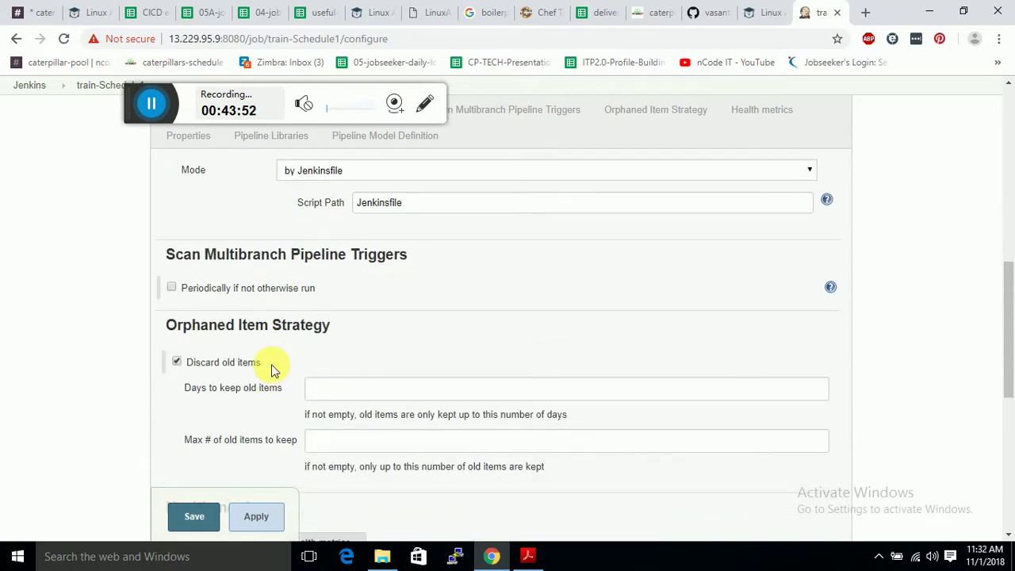
scroll(274, 368, up, 10)
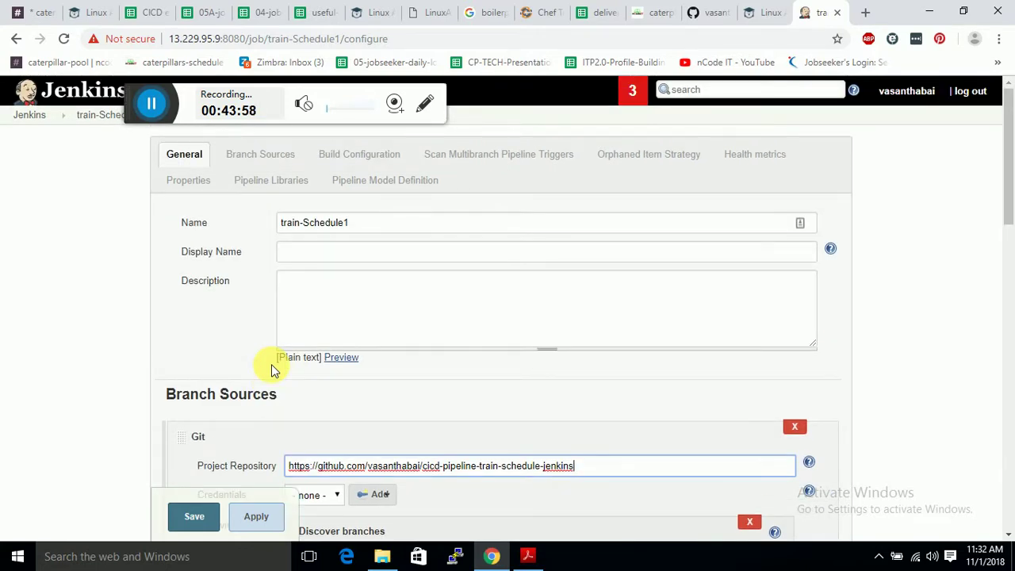
scroll(272, 371, down, 2)
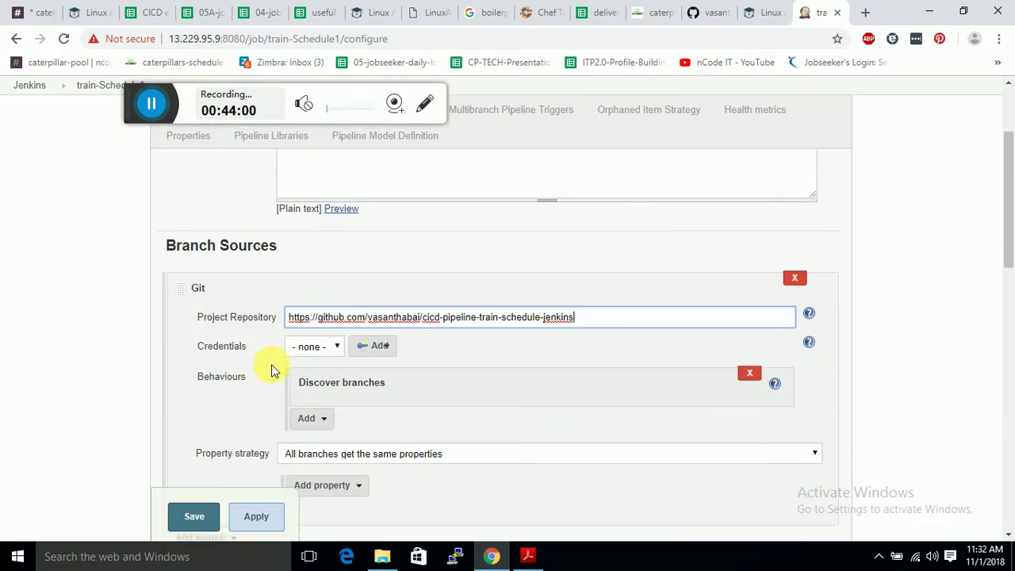
scroll(272, 370, up, 2)
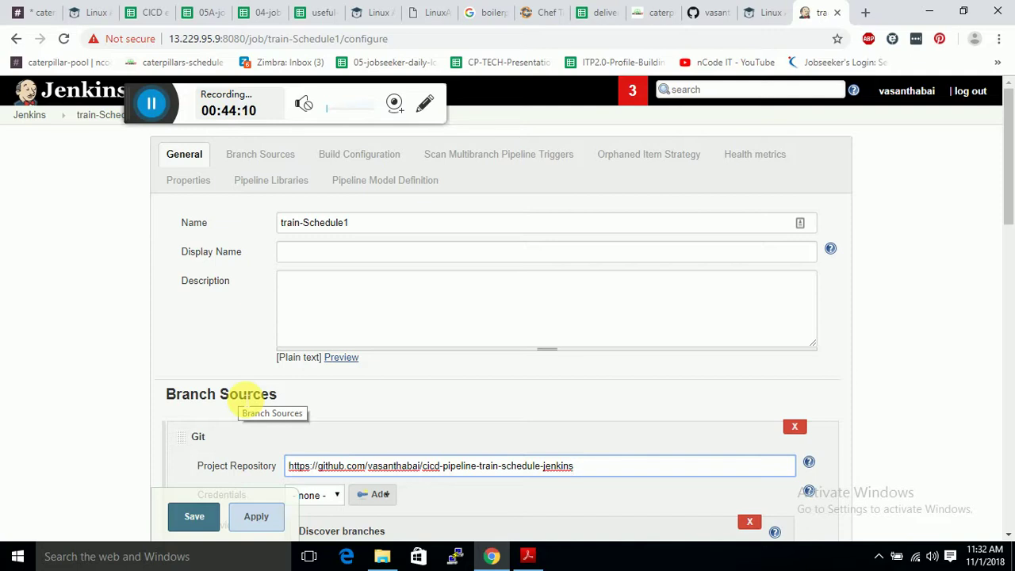
scroll(344, 317, down, 3)
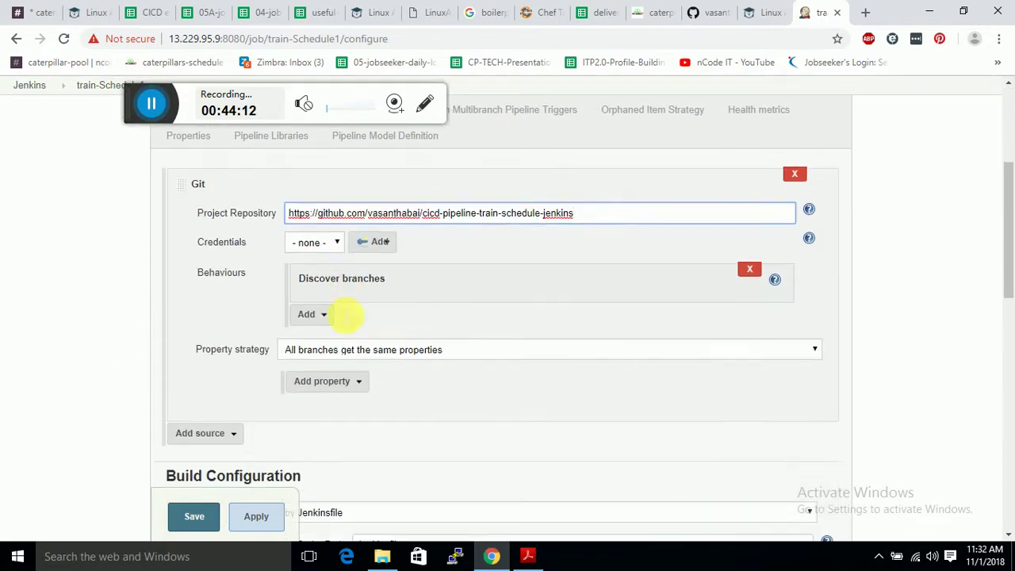
scroll(342, 313, down, 3)
scroll(261, 244, up, 3)
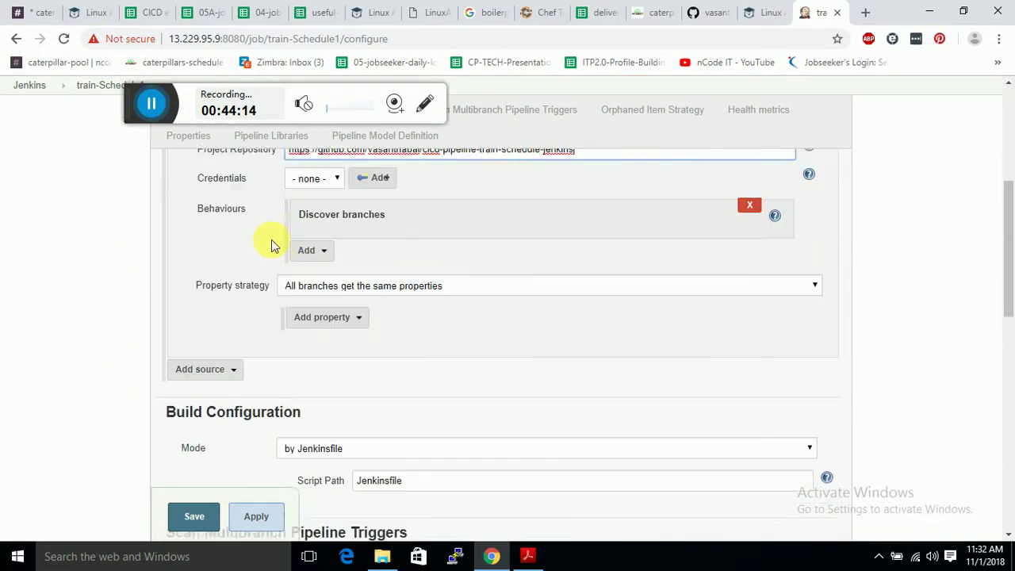
key(BackSpace)
key(BackSpace)
key(BackSpace)
key(BackSpace)
key(BackSpace)
key(BackSpace)
key(BackSpace)
key(BackSpace)
key(BackSpace)
key(BackSpace)
key(BackSpace)
key(BackSpace)
key(BackSpace)
key(BackSpace)
key(BackSpace)
key(BackSpace)
key(BackSpace)
key(BackSpace)
key(BackSpace)
key(BackSpace)
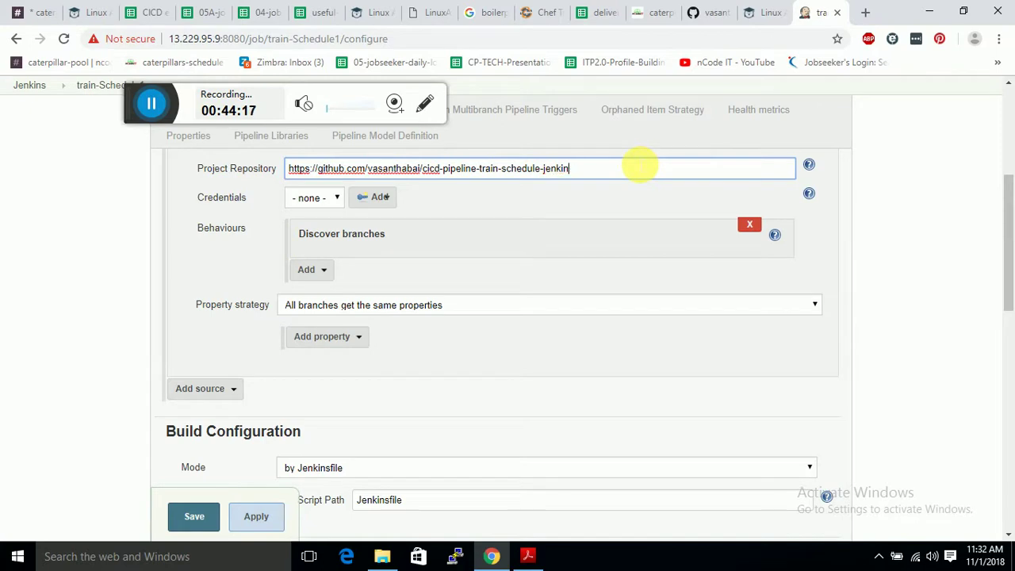
key(BackSpace)
key(BackSpace)
key(BackSpace)
key(BackSpace)
key(BackSpace)
key(BackSpace)
key(BackSpace)
key(BackSpace)
key(BackSpace)
key(BackSpace)
key(BackSpace)
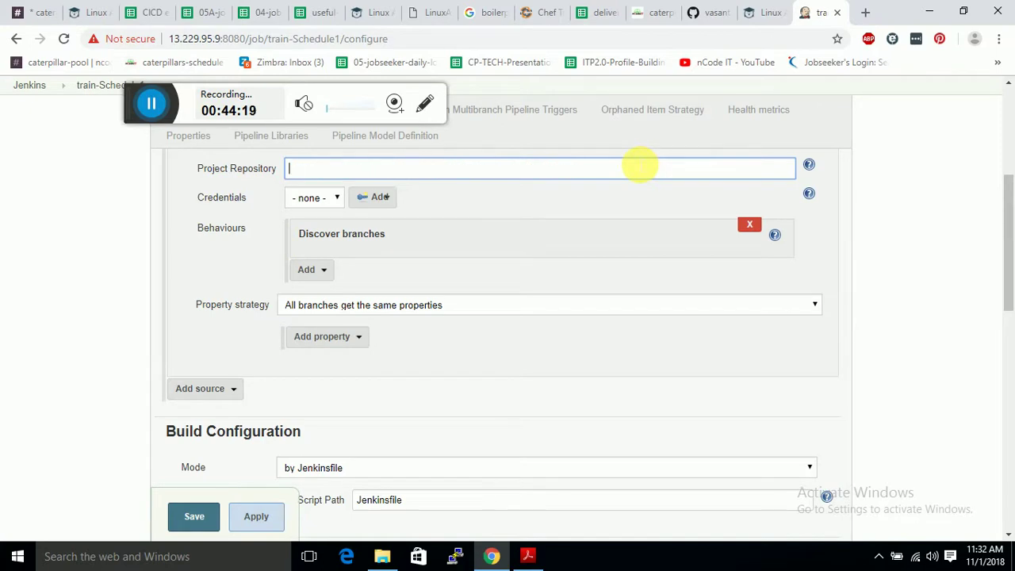
Add a second Git branch source pointing at the cicd-pipeline-train-schedule-jenkins repository URL.
click(229, 391)
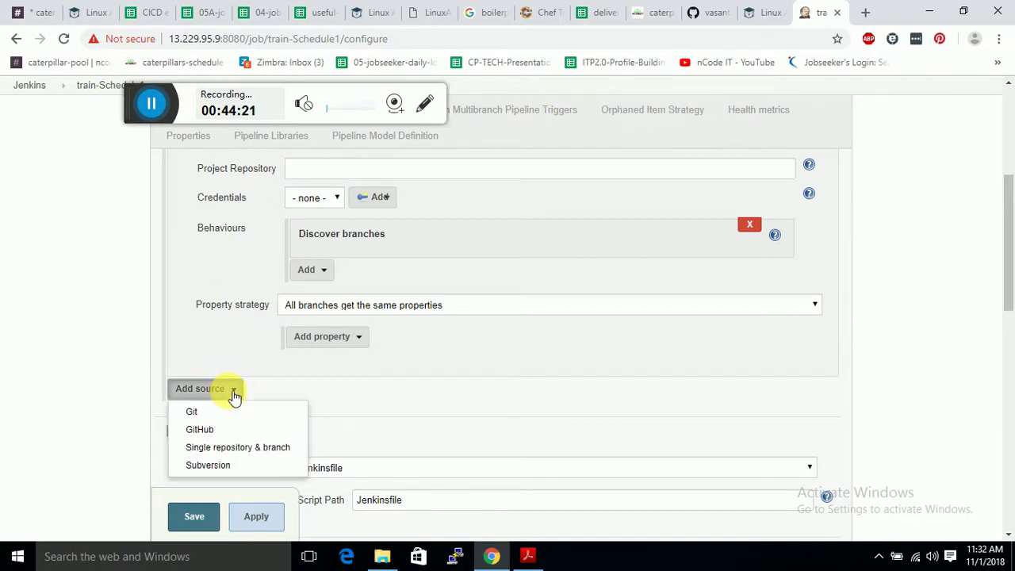
click(233, 409)
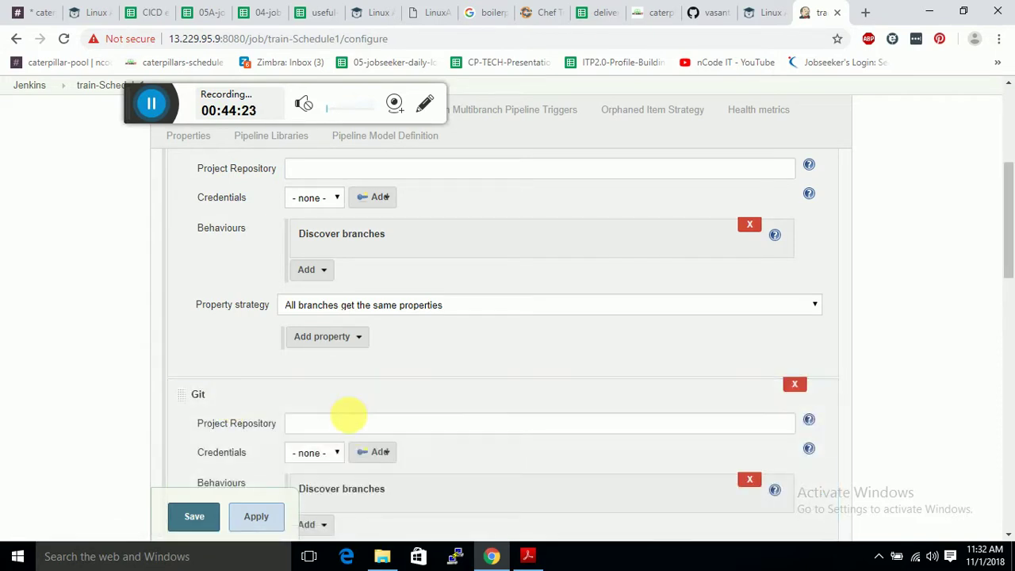
click(351, 424)
key(ctrl+v)
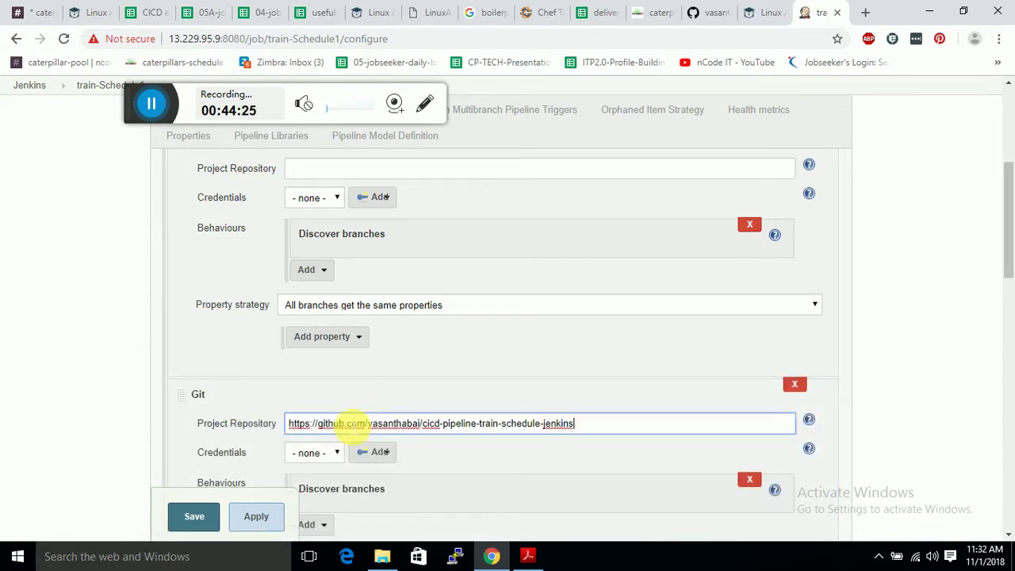
scroll(351, 424, down, 2)
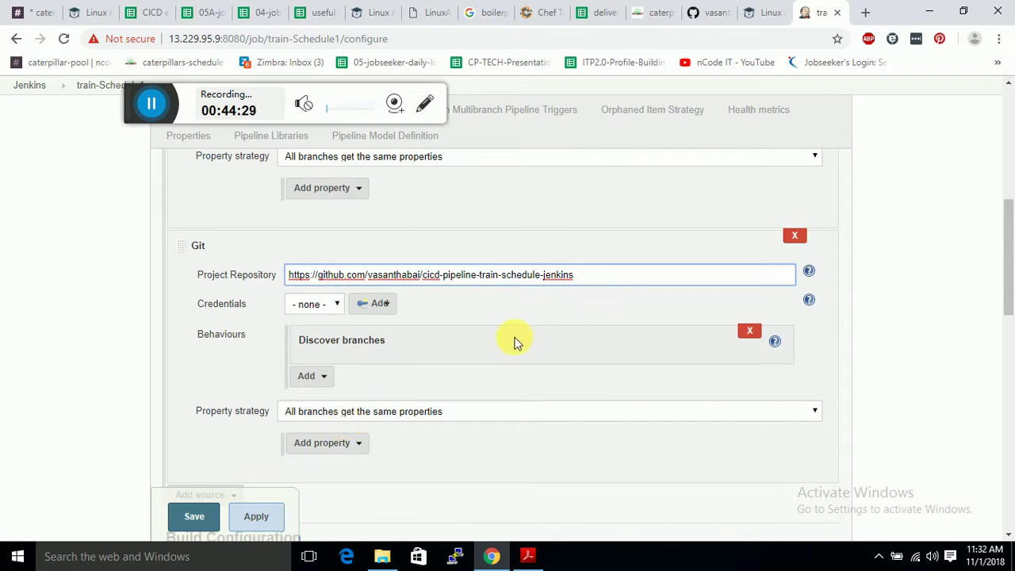
scroll(354, 424, up, 6)
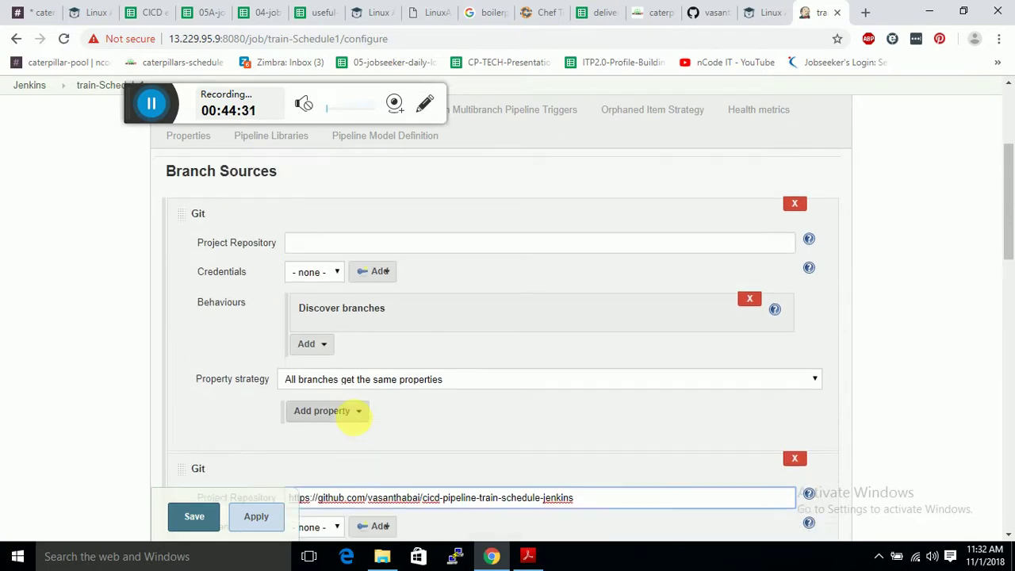
Paste the same repository URL into the first Git source's Project Repository field.
click(269, 154)
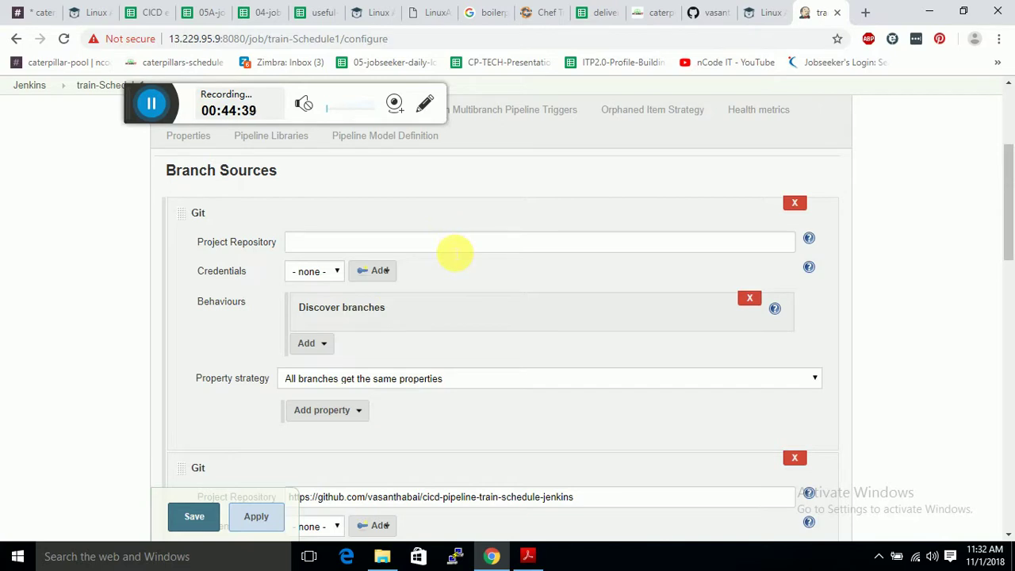
click(454, 252)
key(ctrl+v)
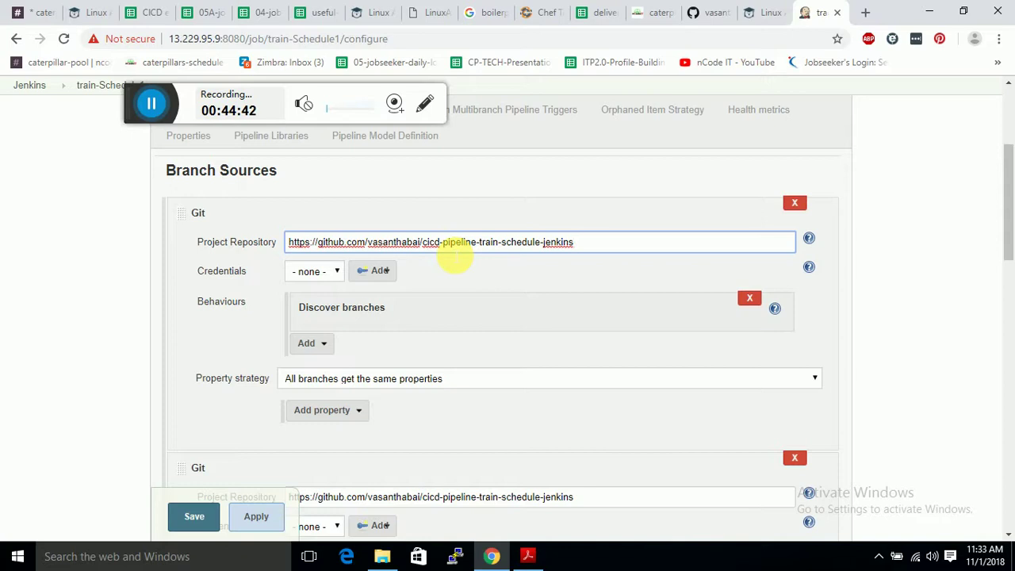
click(377, 273)
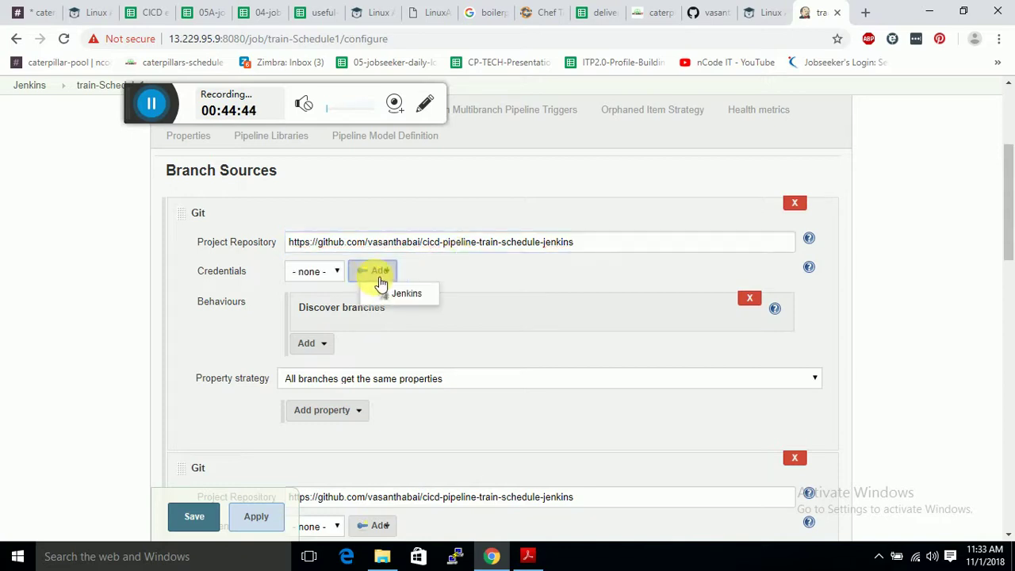
Start a Jenkins-store username-with-password credential and enter the GitHub account's username.
click(386, 293)
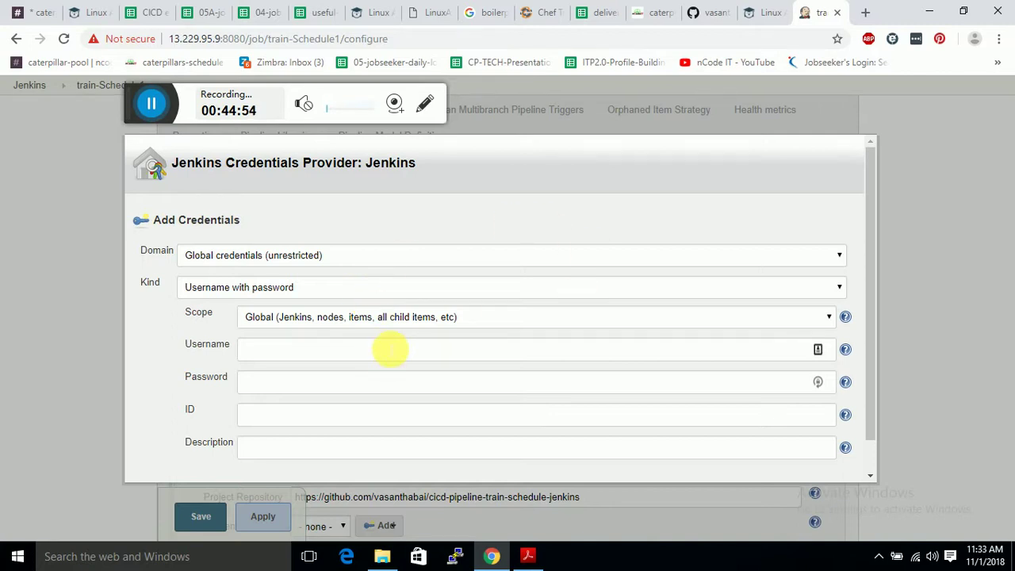
click(403, 350)
text(vasan)
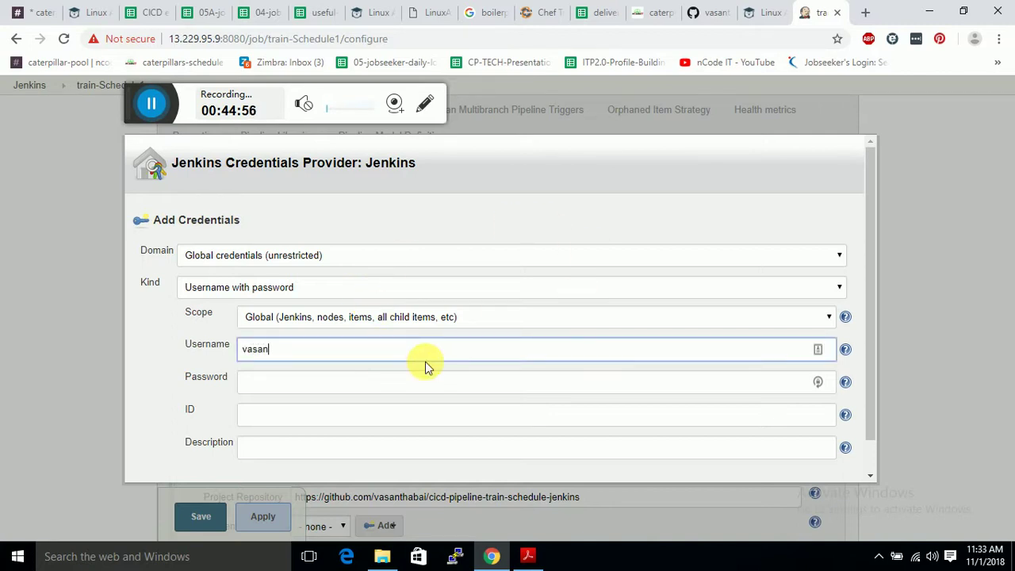
text(thabai)
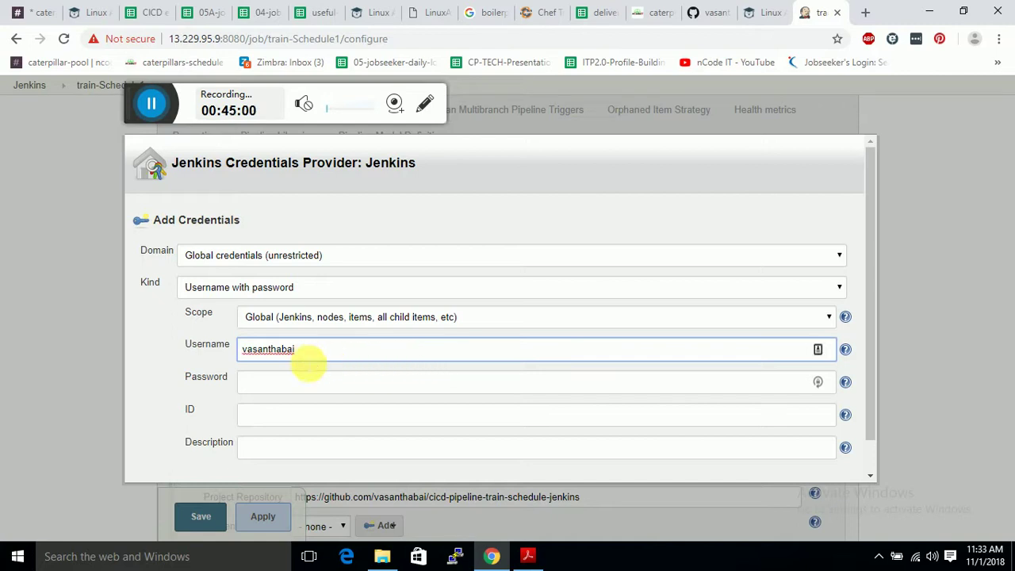
click(694, 17)
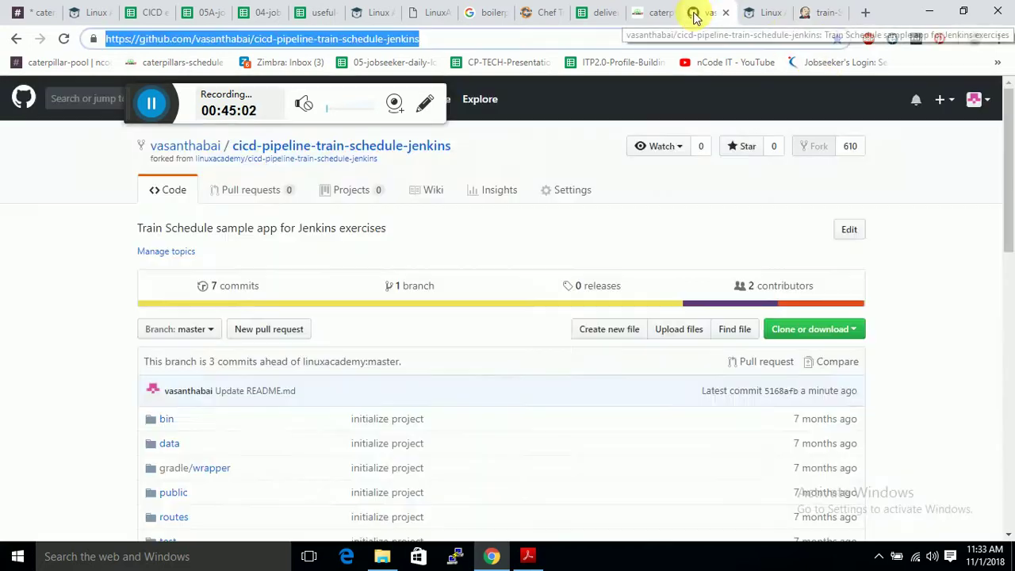
Navigate GitHub Settings > Developer settings > Personal access tokens.
click(759, 11)
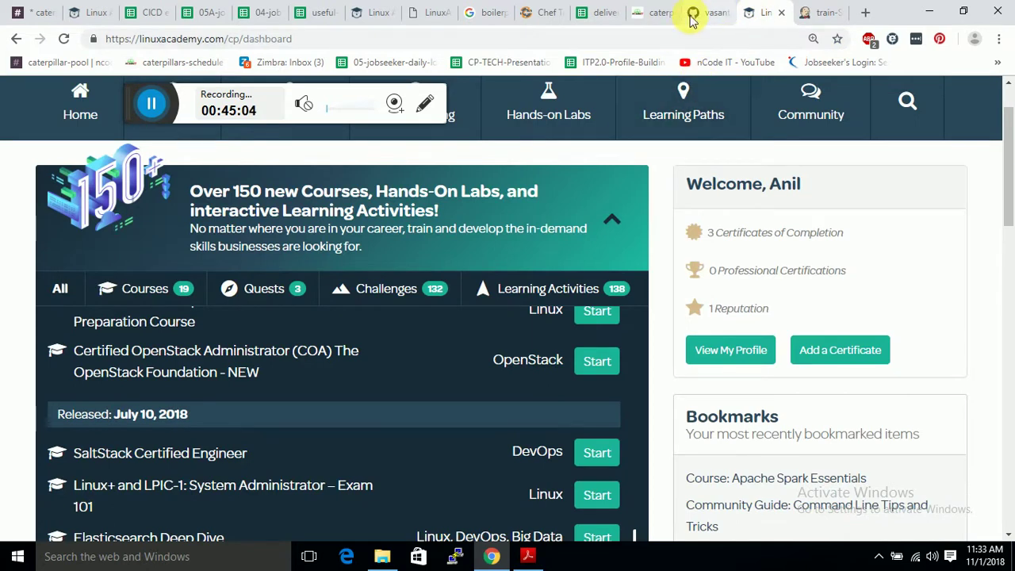
click(695, 15)
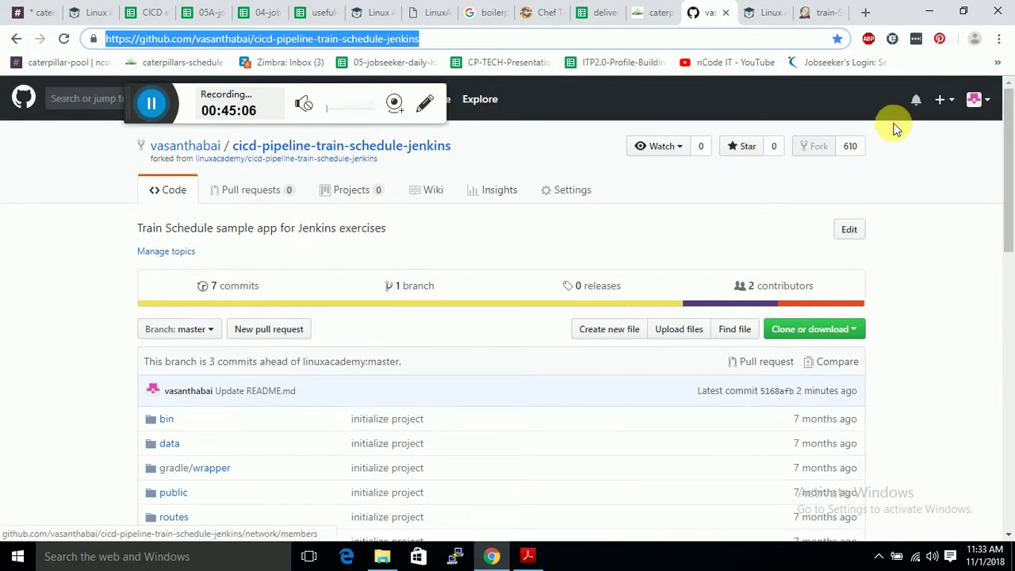
click(991, 103)
click(990, 103)
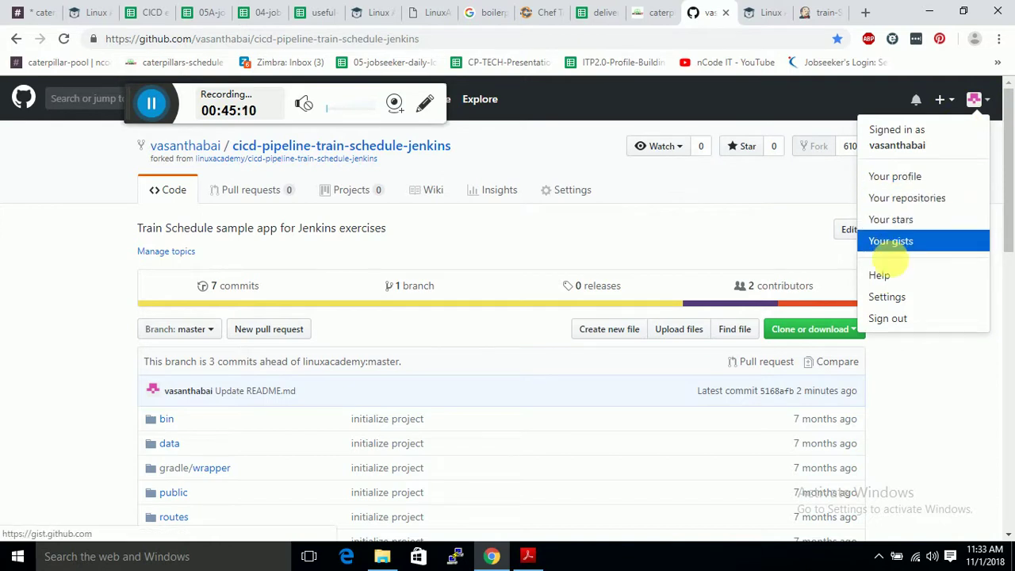
click(898, 295)
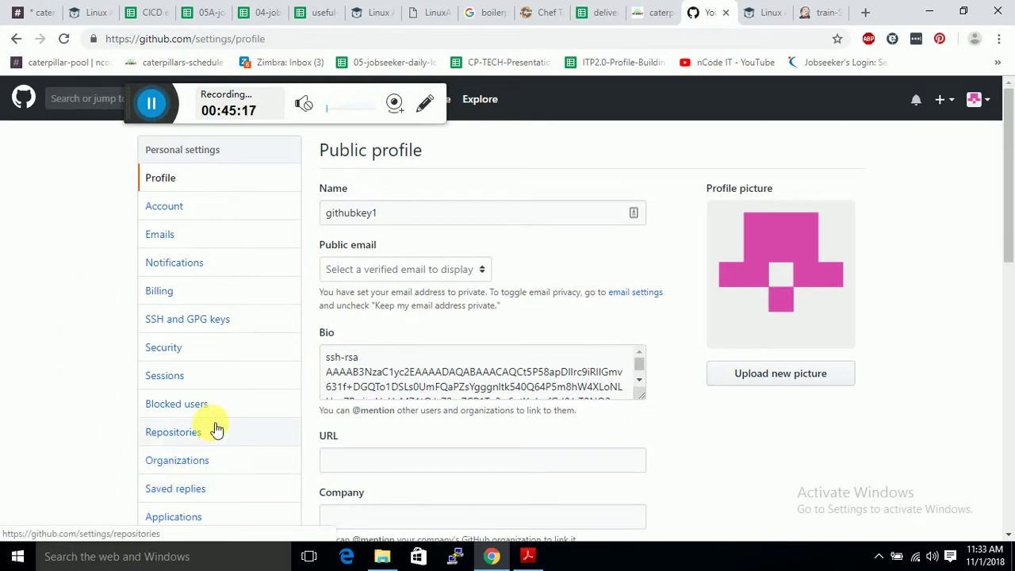
scroll(202, 476, down, 3)
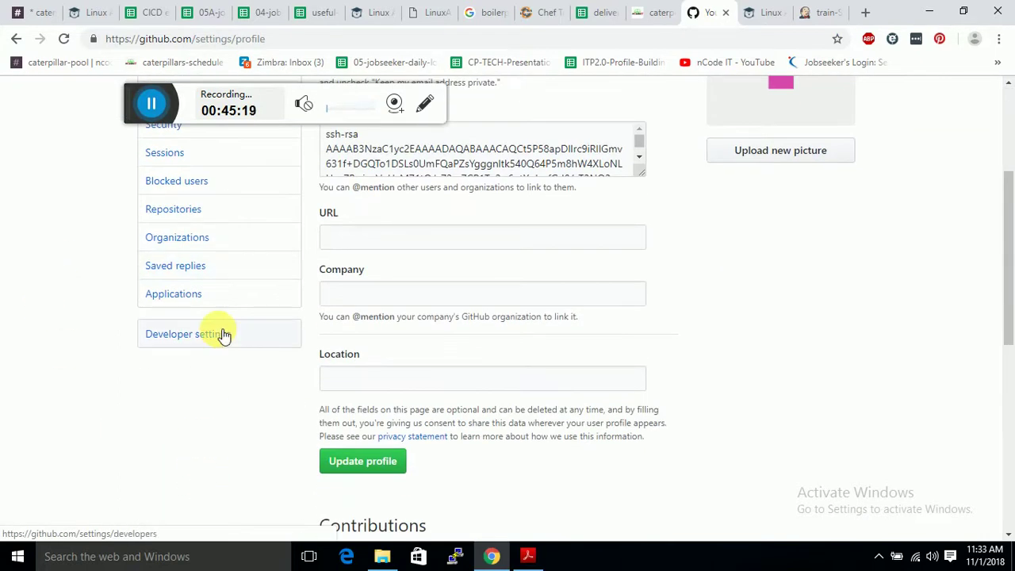
click(222, 334)
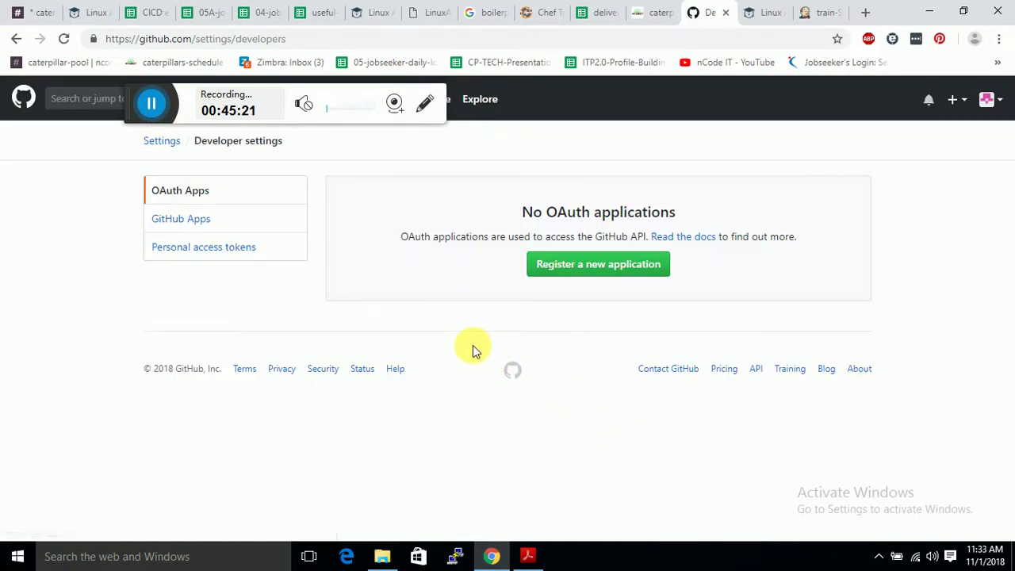
click(279, 247)
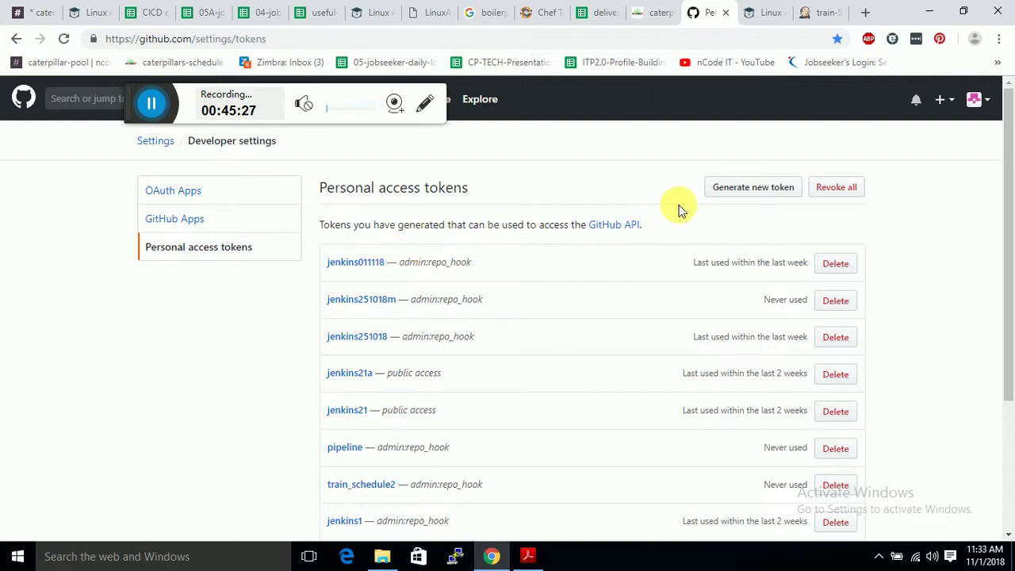
Generate token jenkinsmulti01 with admin:repo_hook scope and copy its value.
click(707, 197)
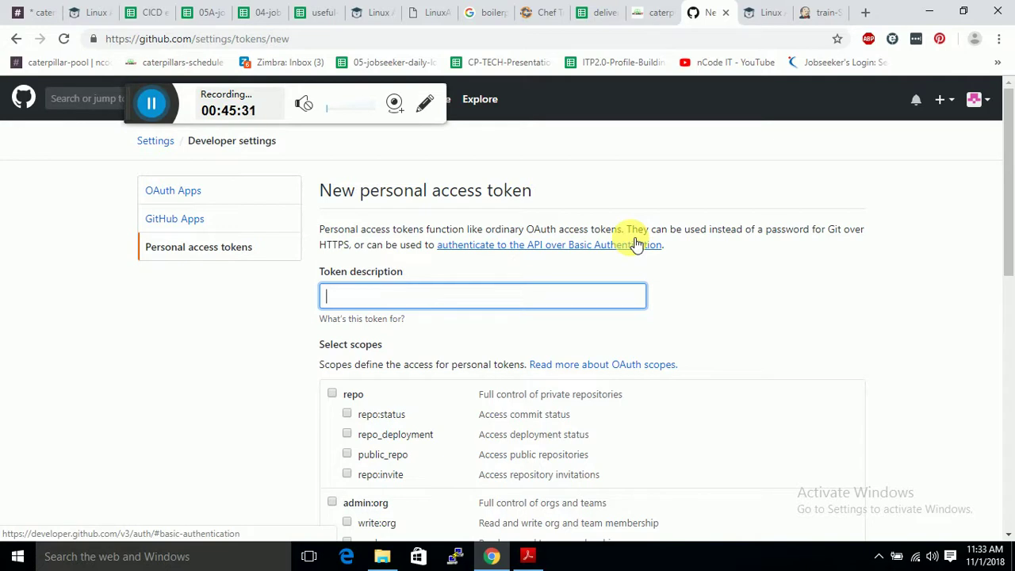
text(jenkin)
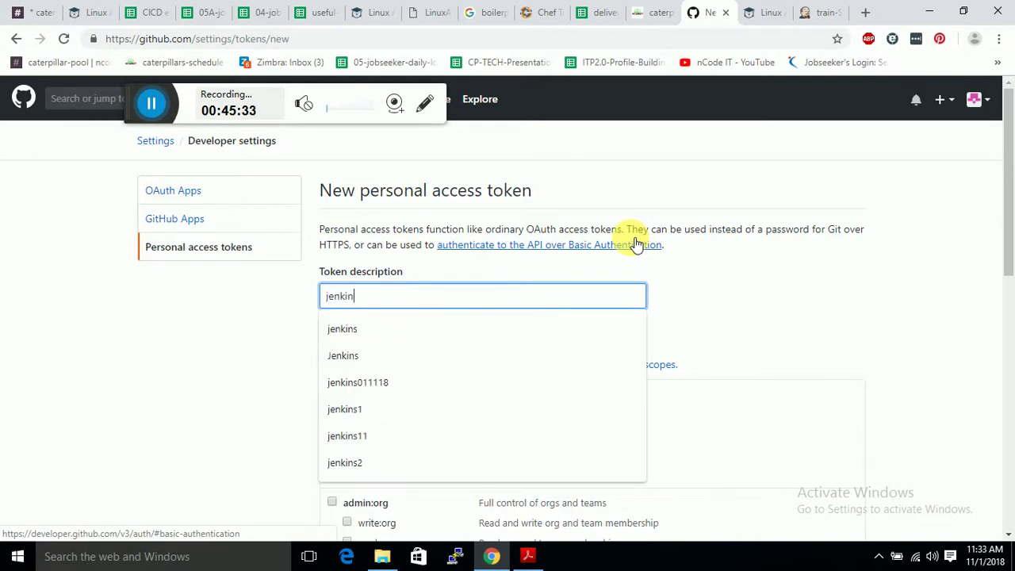
text(smulti)
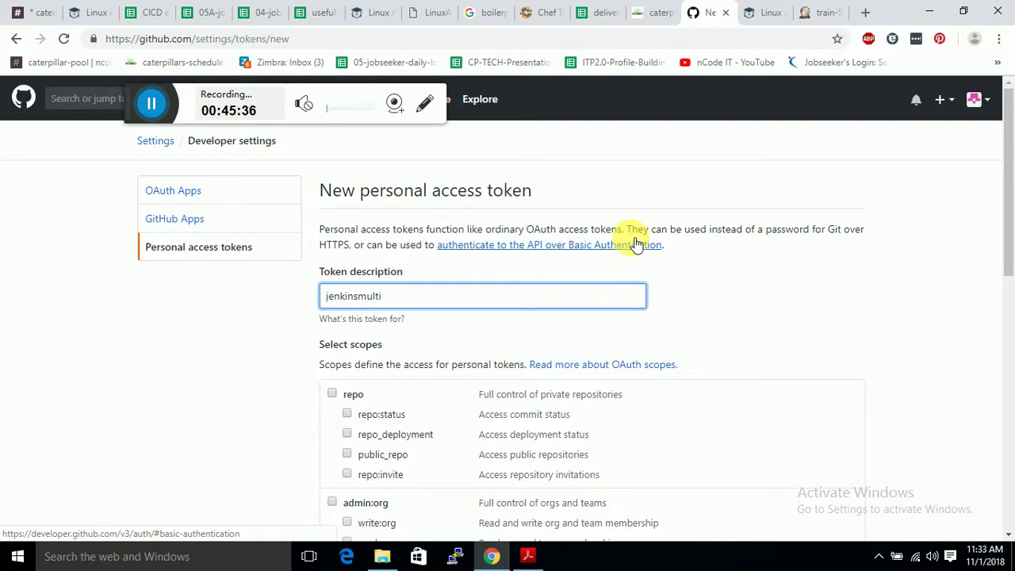
text(01)
scroll(468, 301, down, 4)
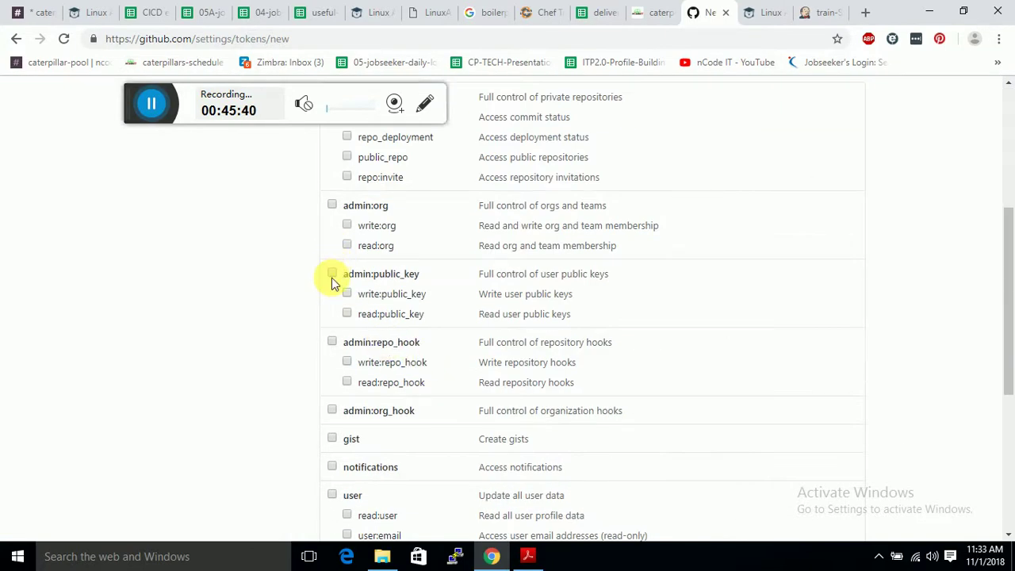
click(332, 341)
scroll(367, 347, down, 5)
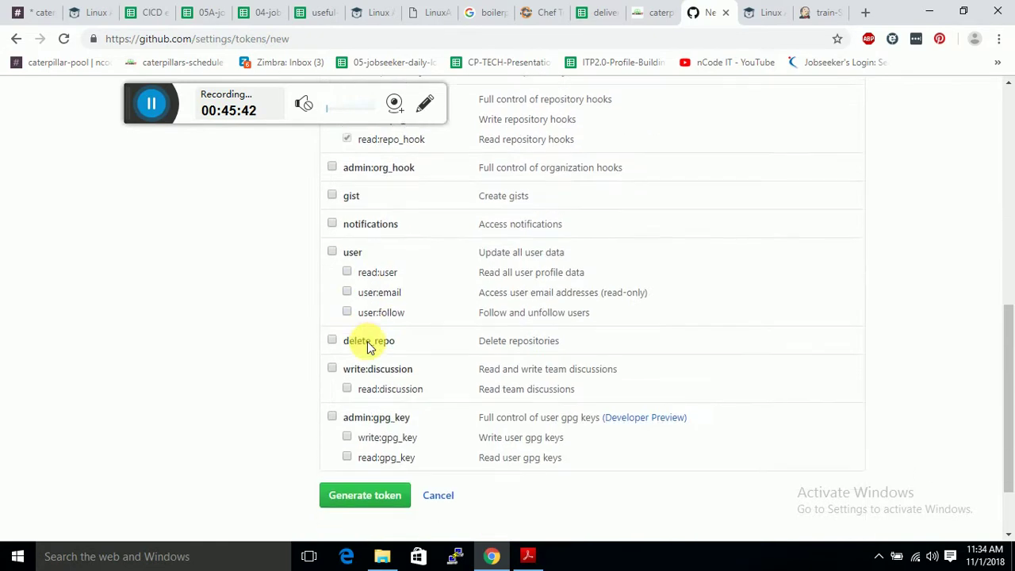
click(367, 404)
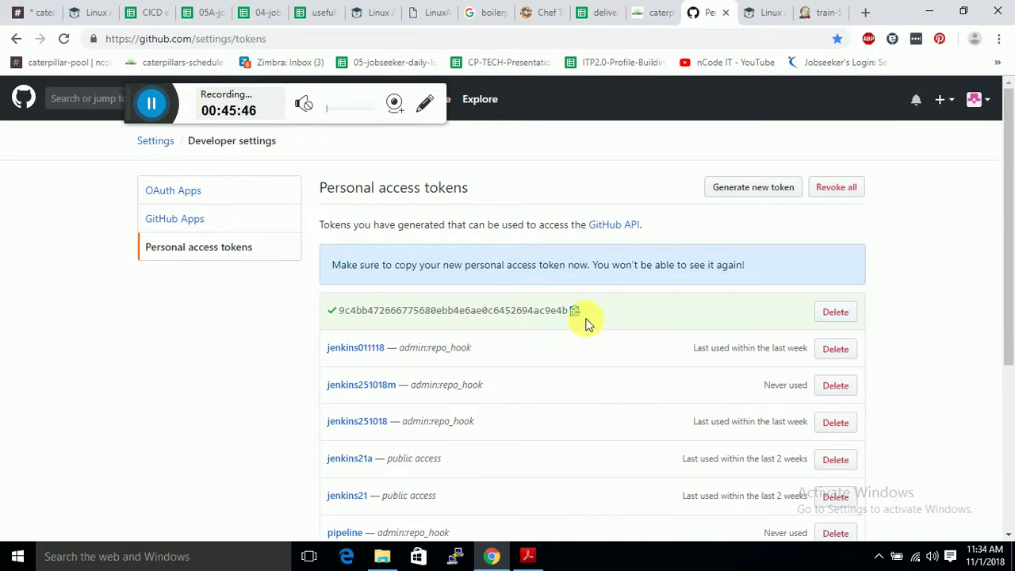
click(576, 313)
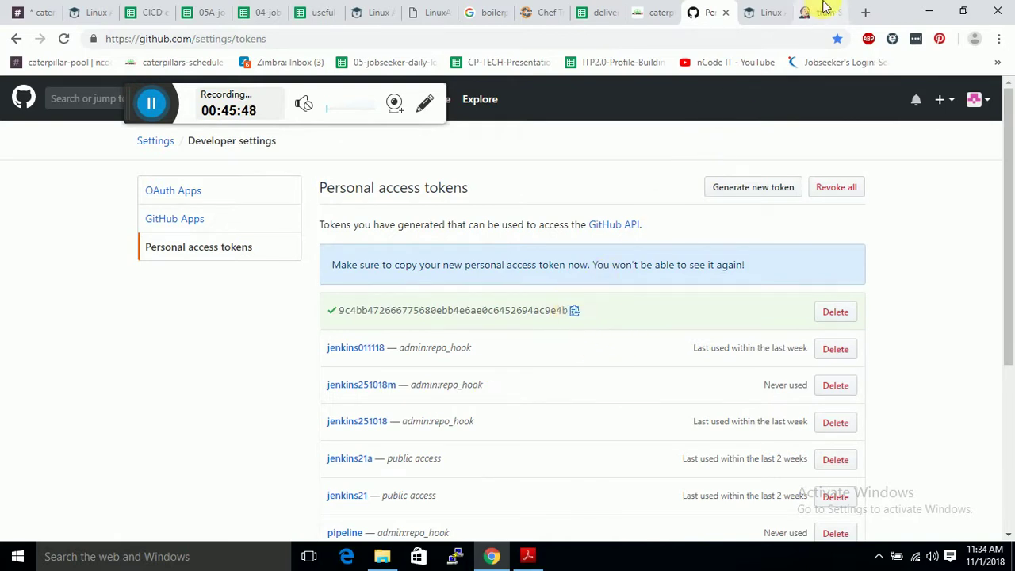
click(823, 11)
Add a Username with password credential using the pasted GitHub token as password and 'token' as ID and description.
click(395, 385)
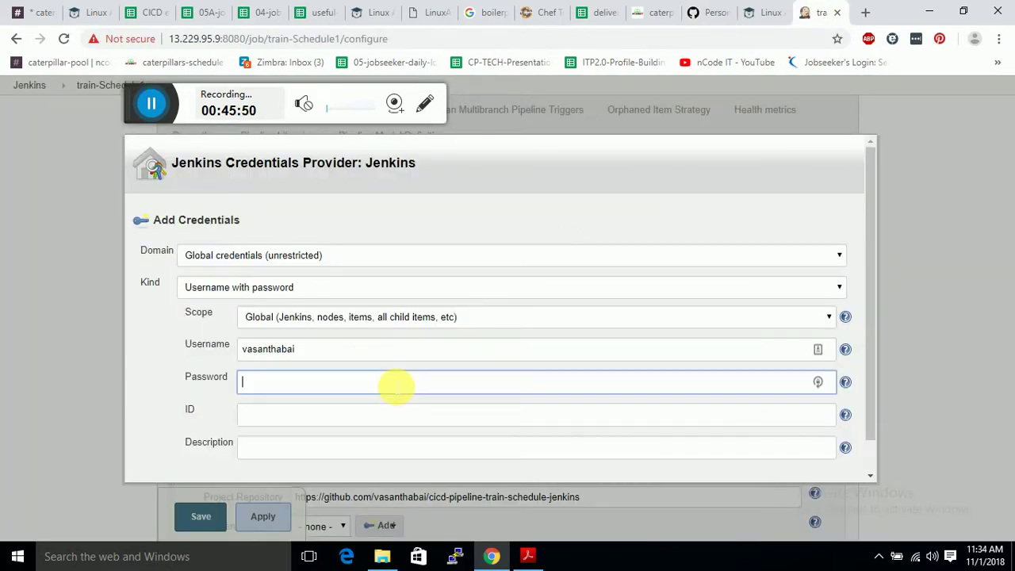
key(ctrl+v)
click(324, 416)
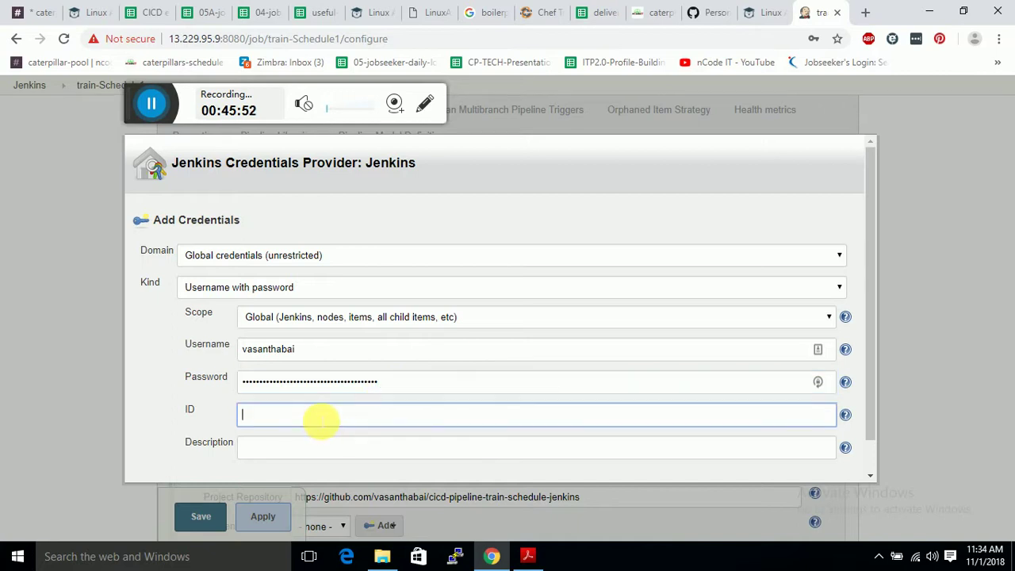
text(t)
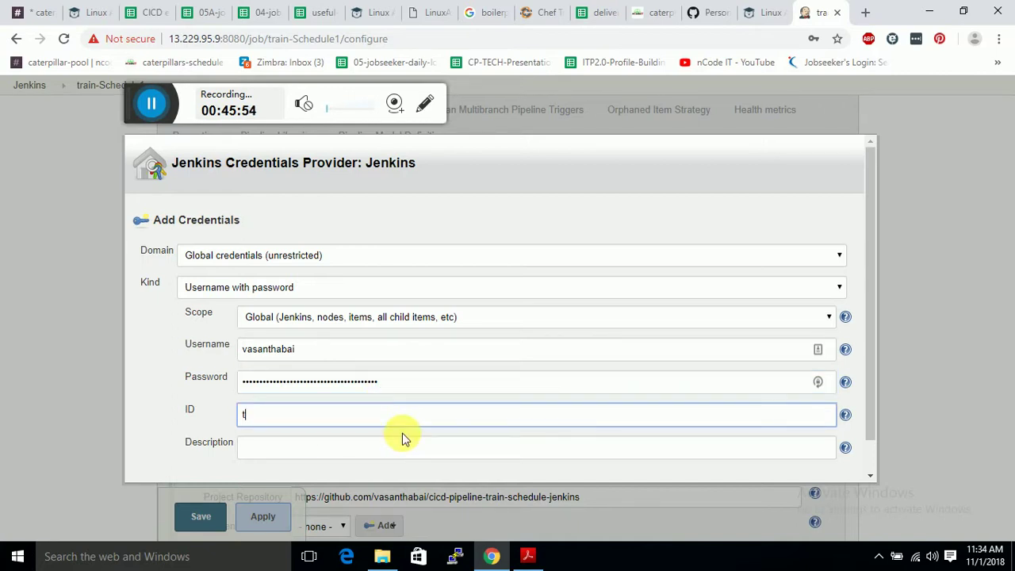
text(oken)
click(386, 448)
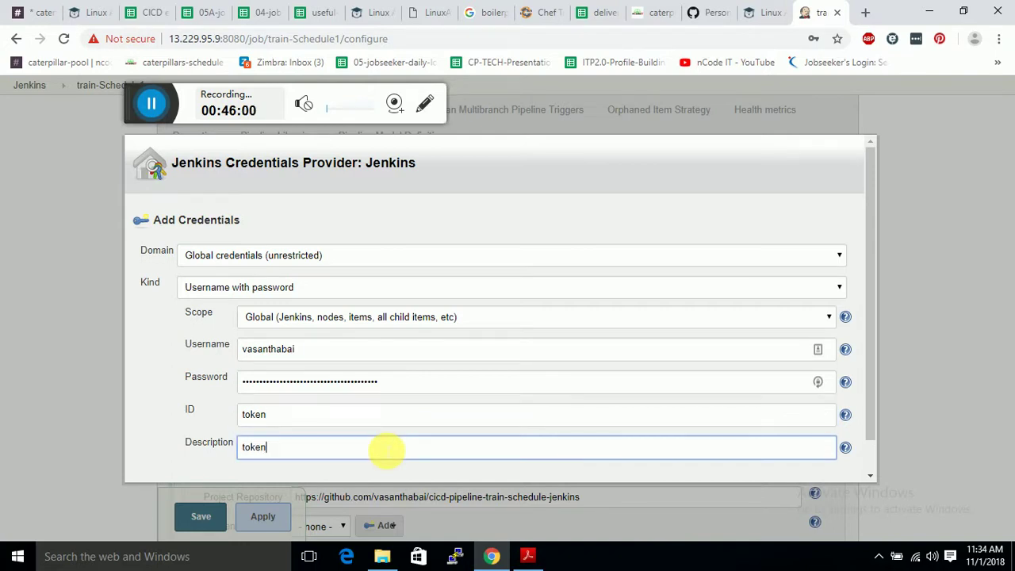
scroll(386, 448, down, 1)
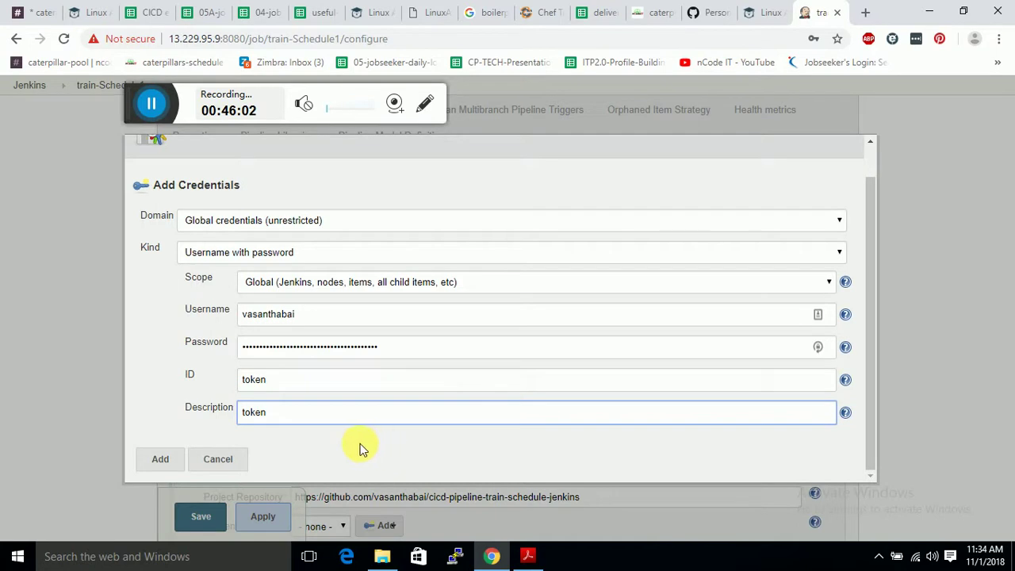
click(154, 458)
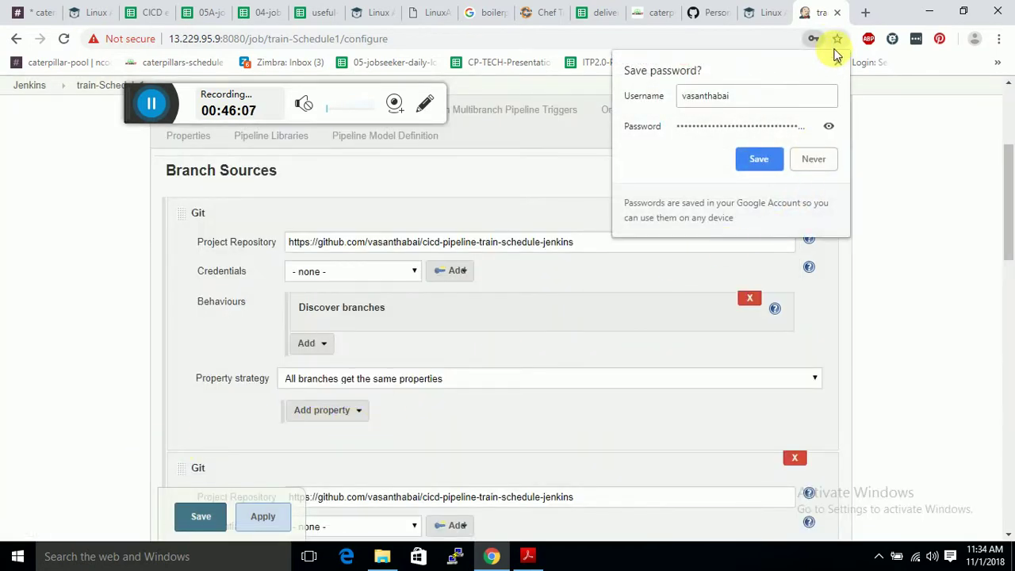
Decline Chrome's save-password offer and return to the two Git sources under Branch Sources.
click(354, 307)
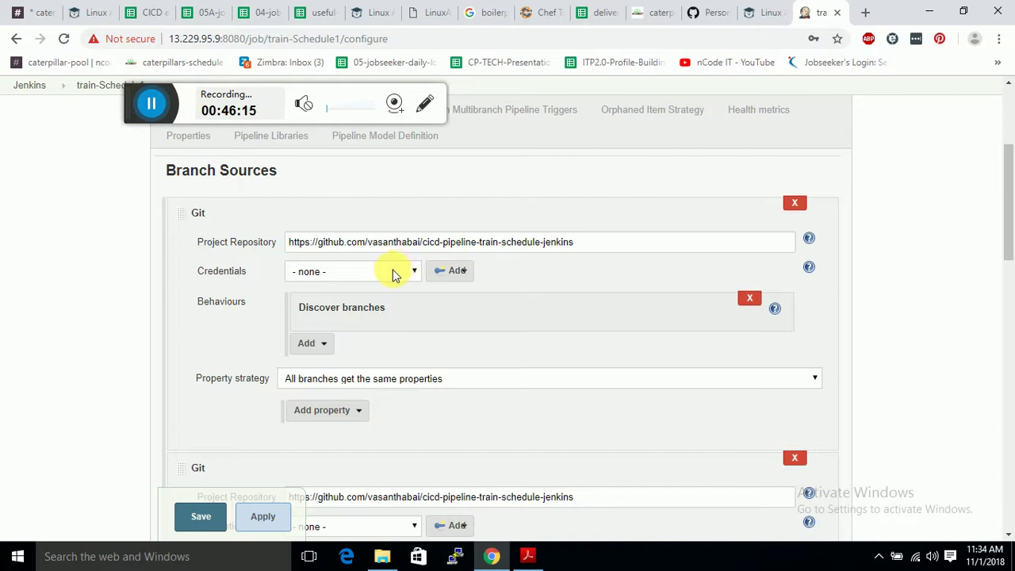
scroll(392, 277, down, 2)
scroll(388, 282, up, 5)
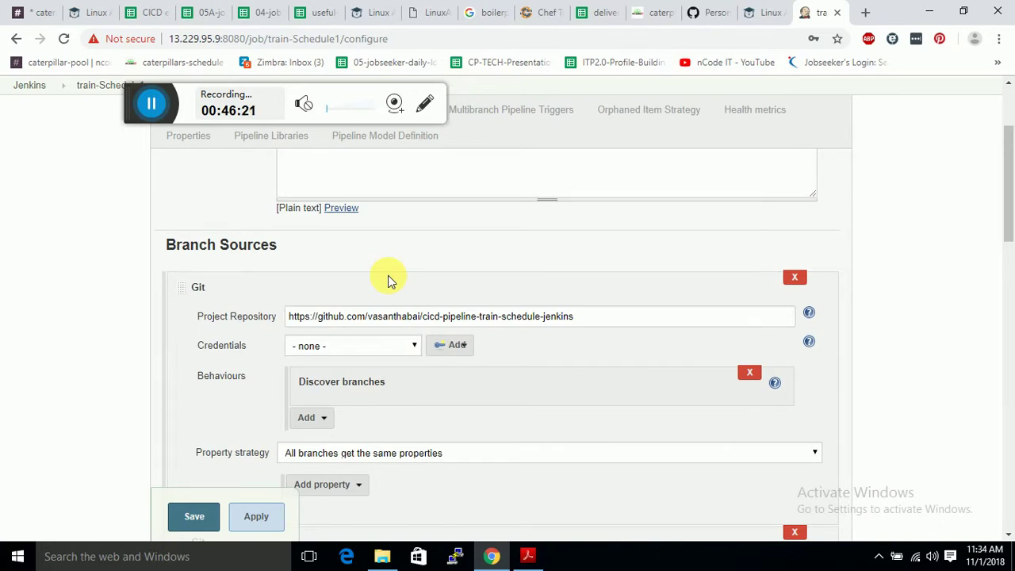
scroll(388, 275, up, 3)
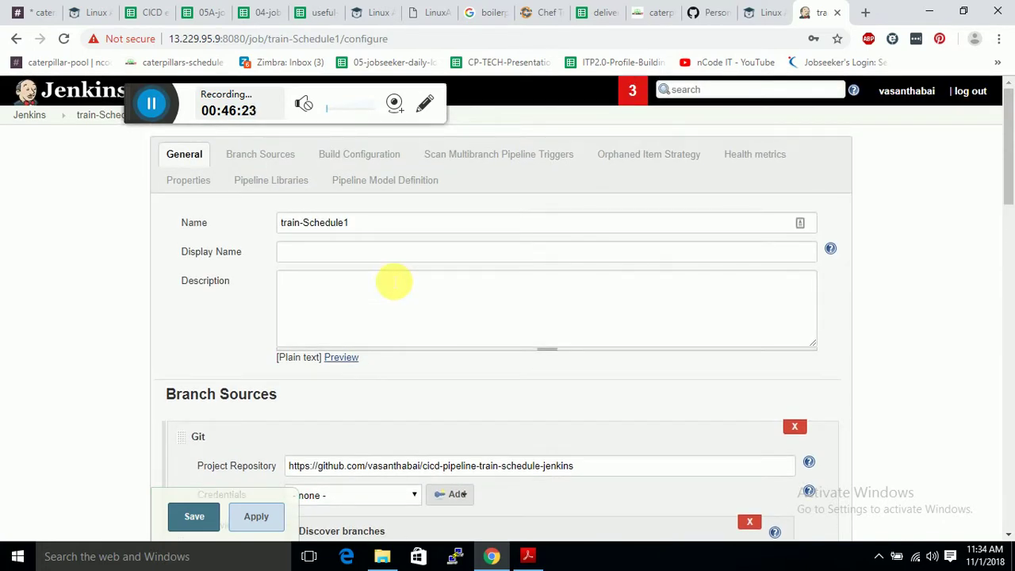
scroll(394, 281, down, 10)
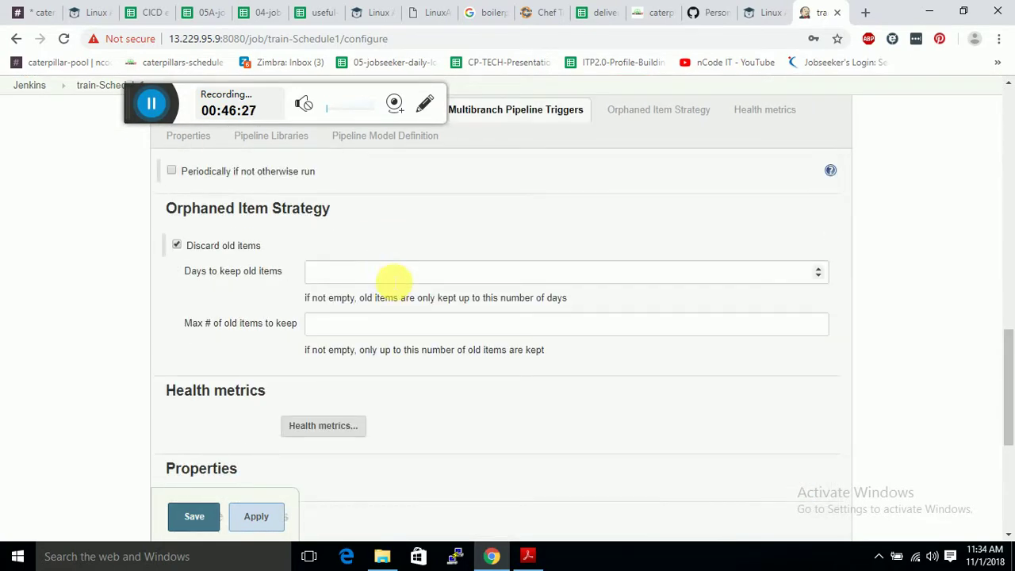
scroll(272, 408, up, 5)
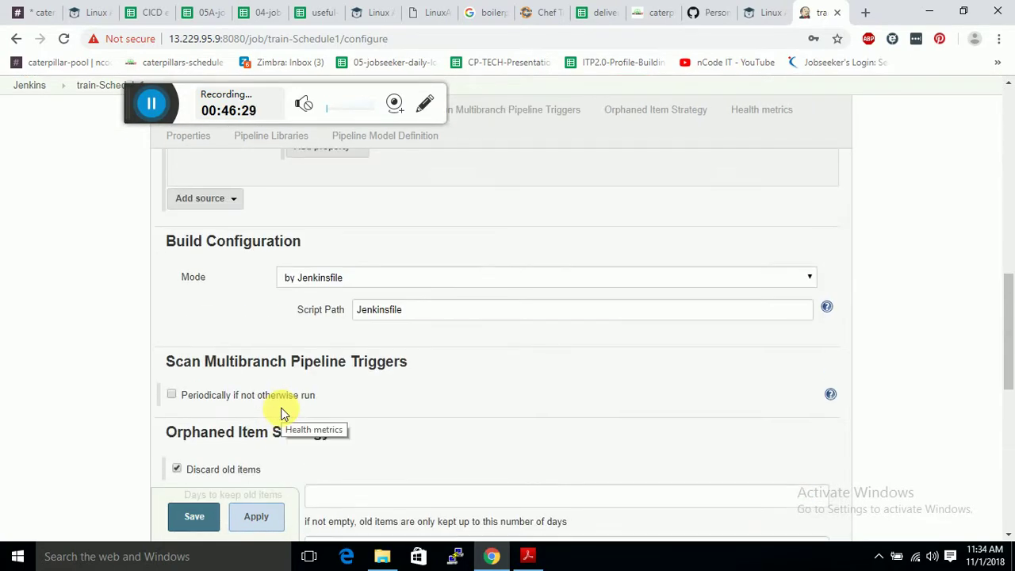
scroll(280, 412, up, 5)
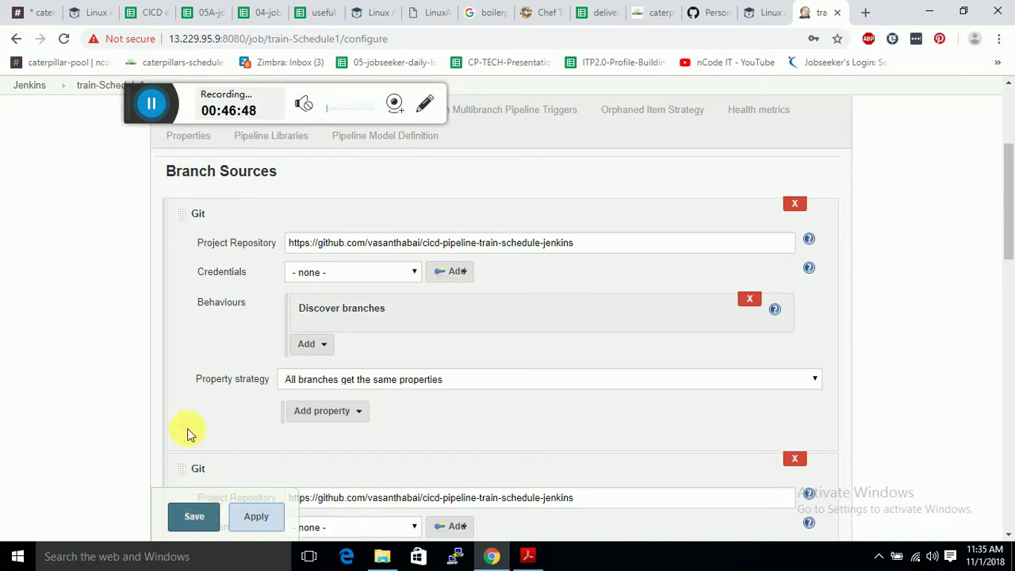
Leave the Update Center results (Publish Over SSH installed, Ant failed) for the Jenkins dashboard.
click(151, 102)
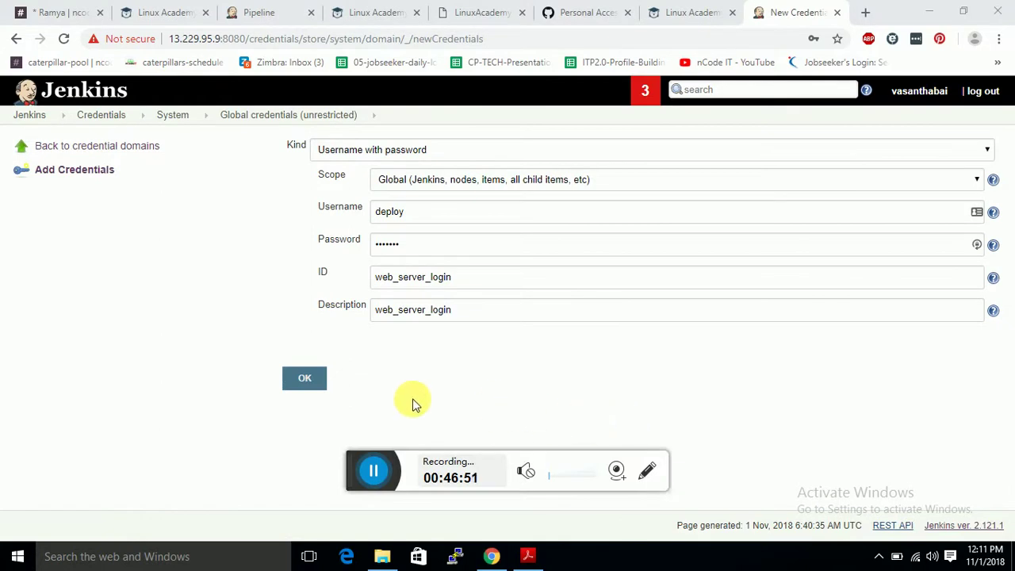
click(375, 470)
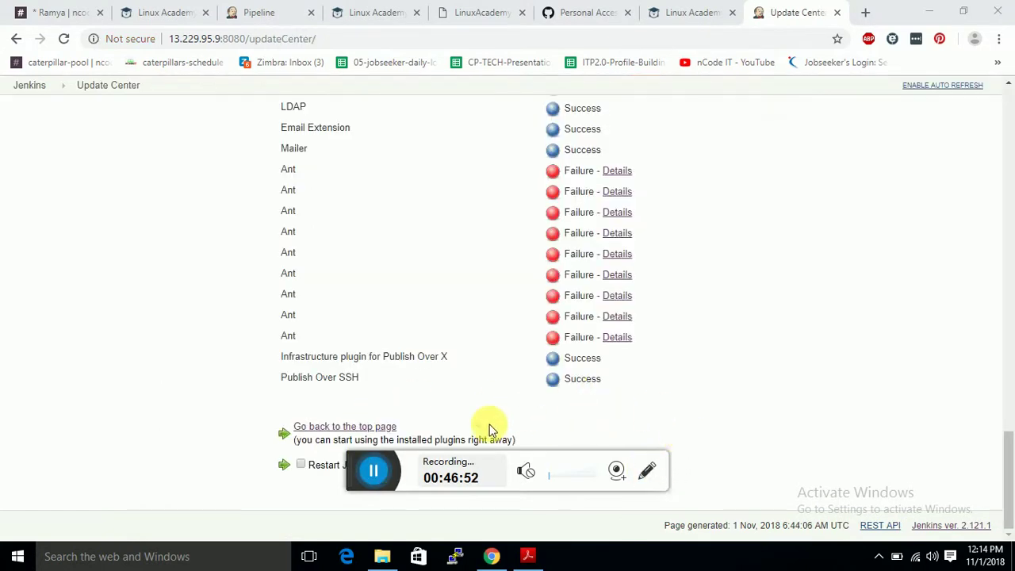
drag(385, 458, 765, 510)
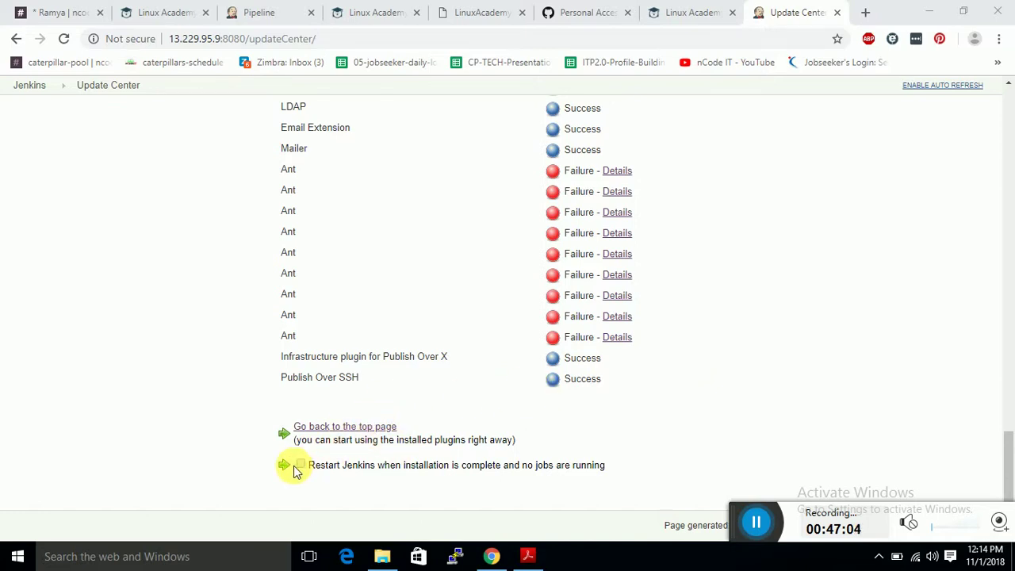
click(325, 426)
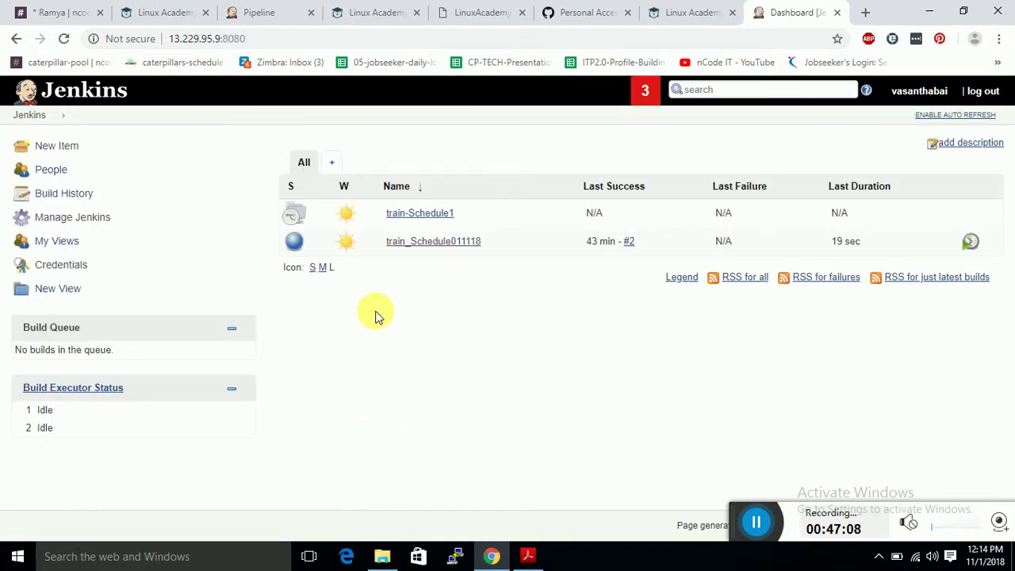
Check Manage Plugins' Updates list to confirm no plugin updates are pending.
click(65, 222)
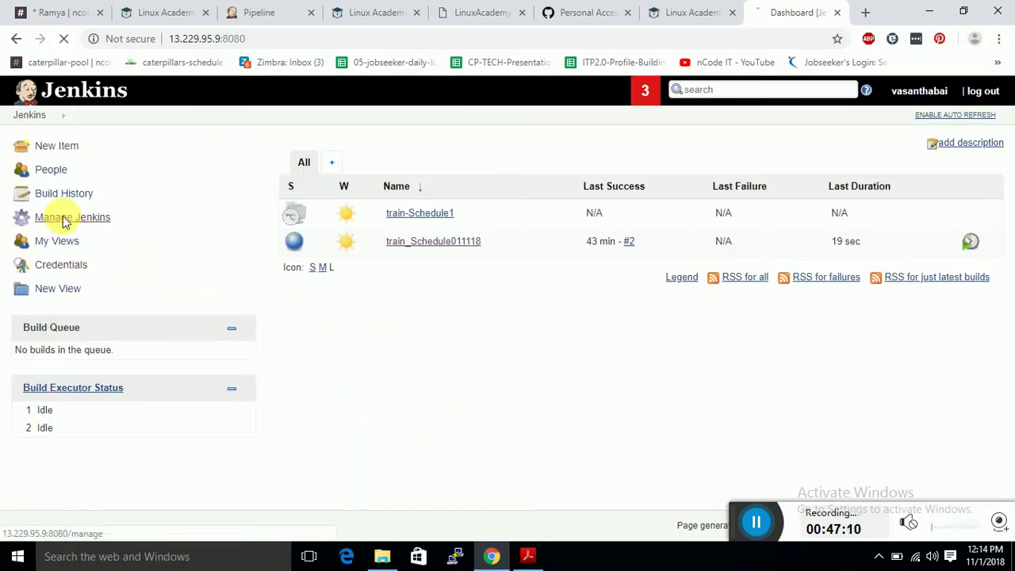
scroll(367, 304, down, 2)
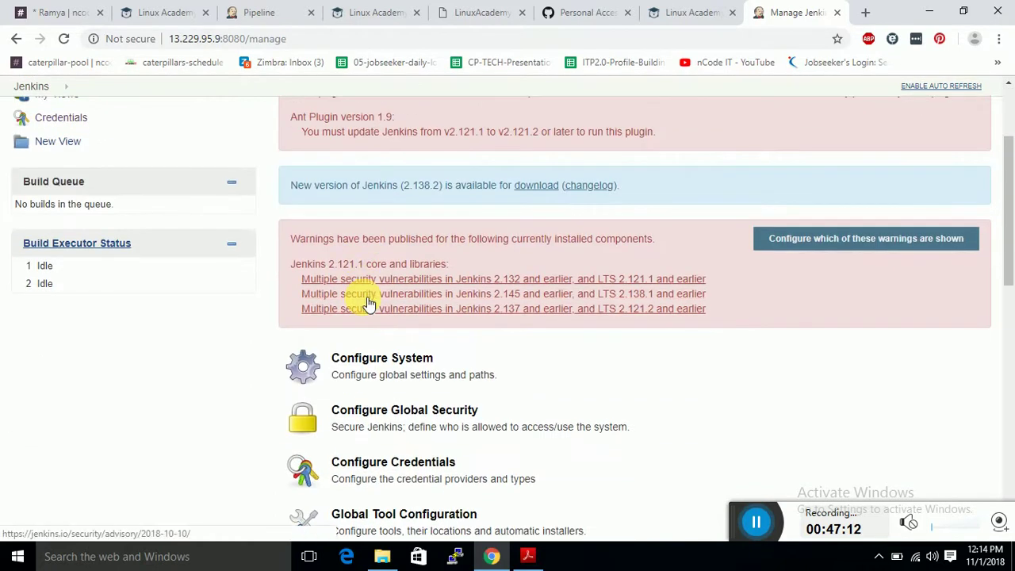
scroll(365, 336, down, 4)
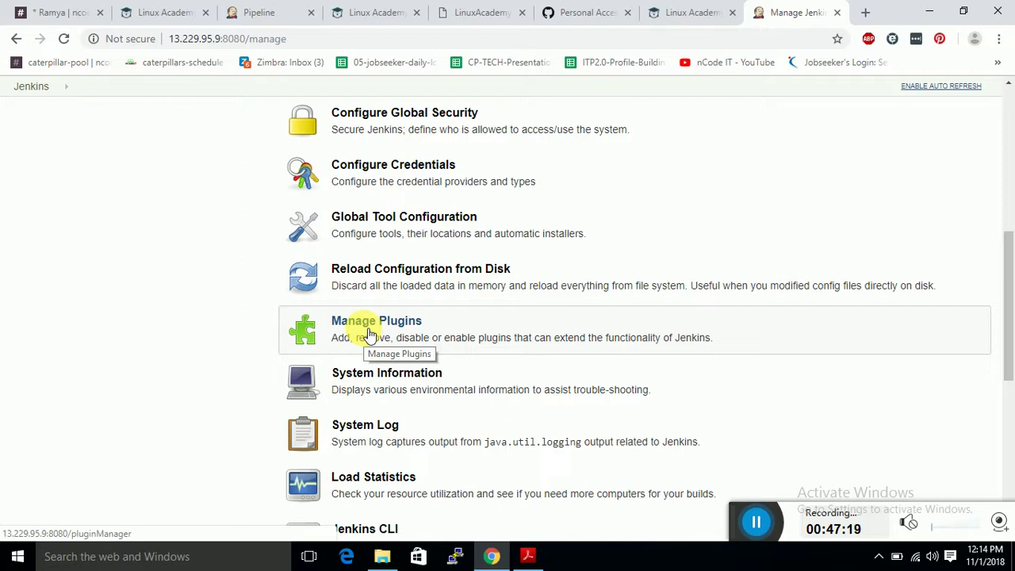
click(368, 333)
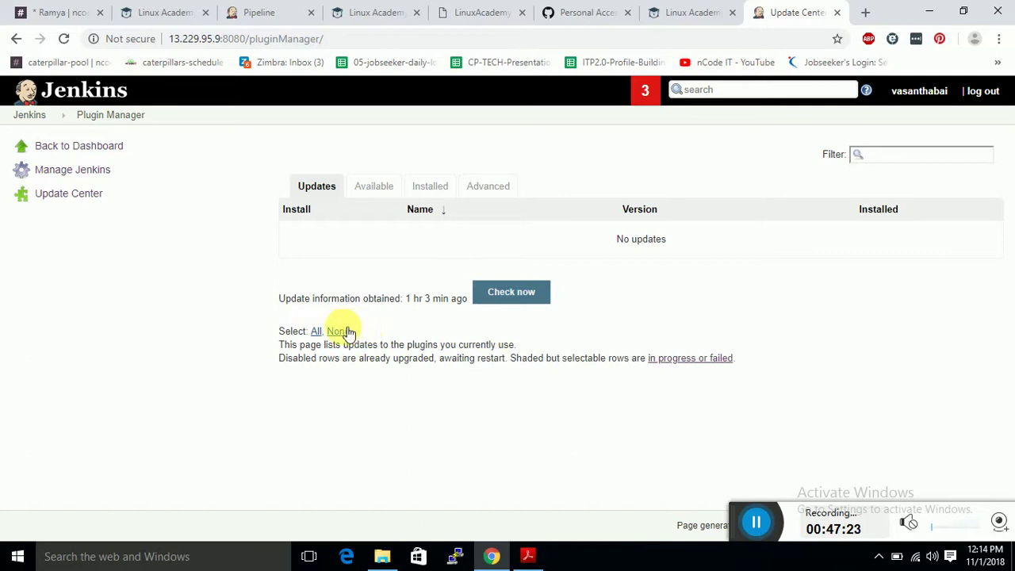
click(537, 295)
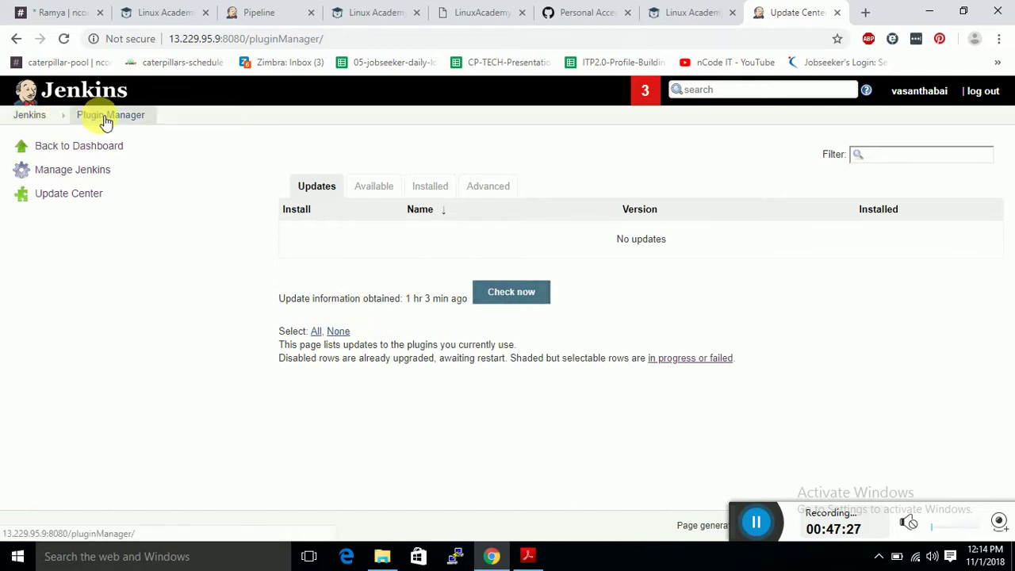
click(36, 118)
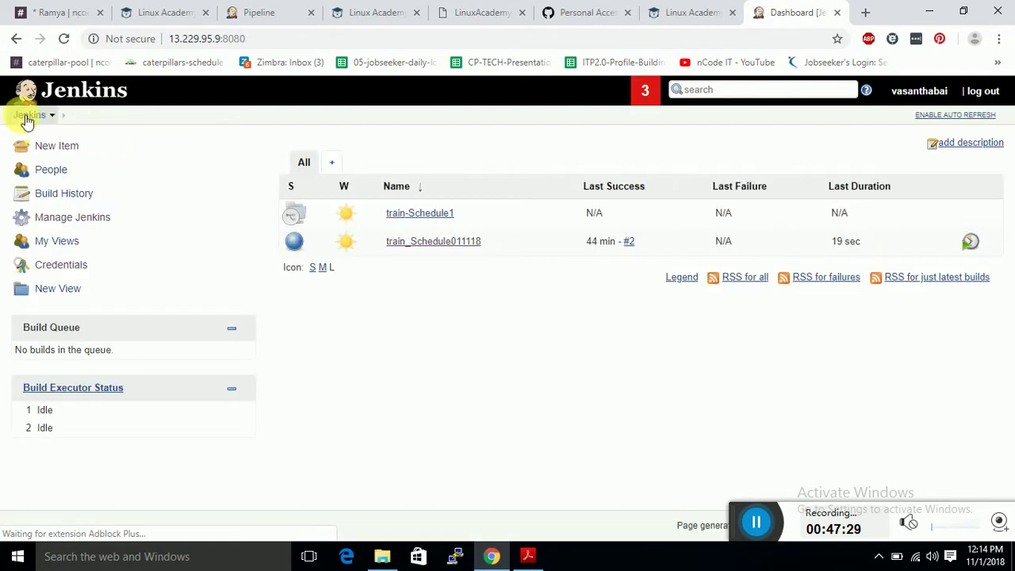
Open Configure System from Manage Jenkins.
click(81, 218)
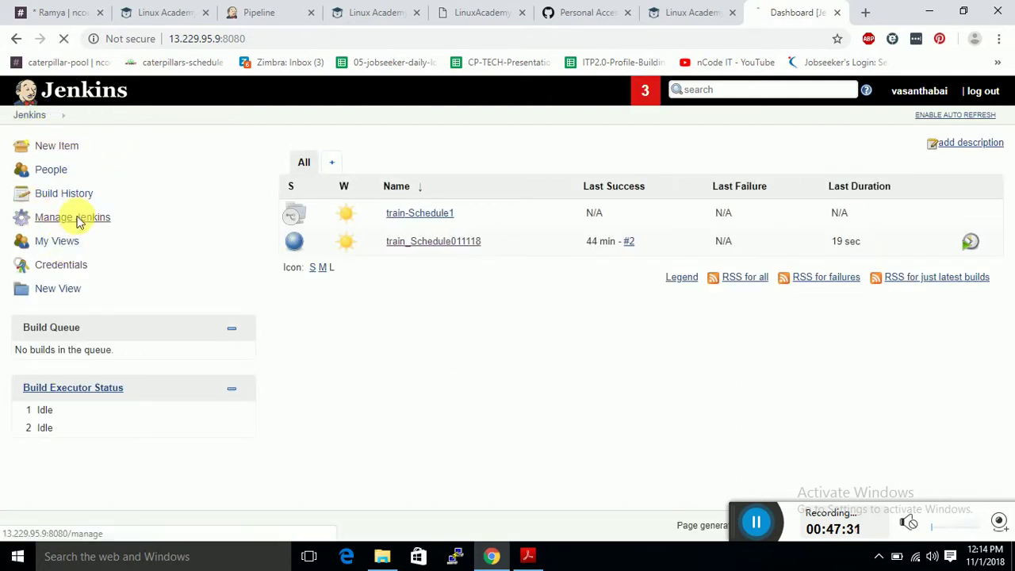
scroll(352, 312, down, 3)
click(361, 304)
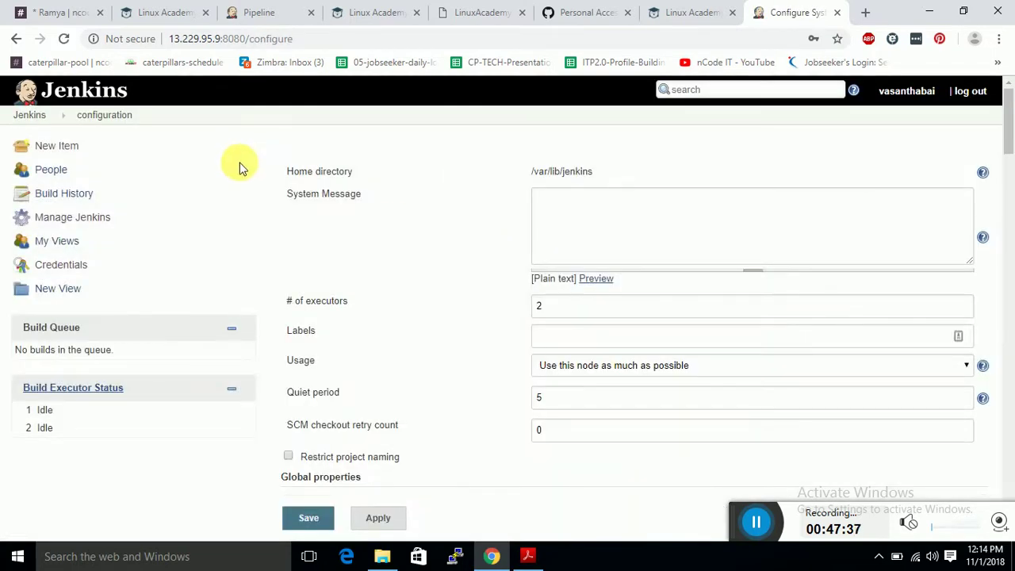
scroll(389, 242, down, 7)
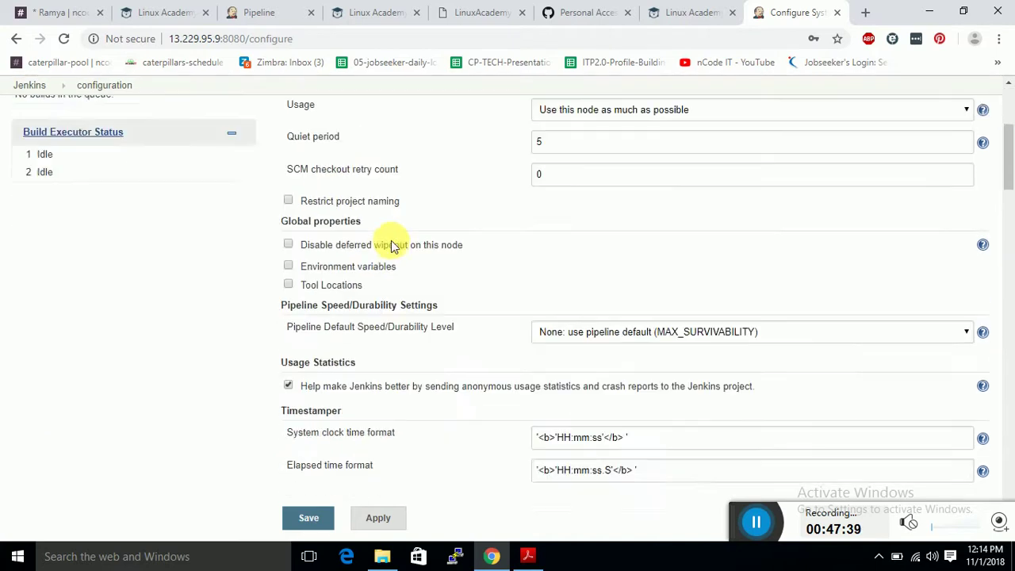
scroll(398, 240, up, 4)
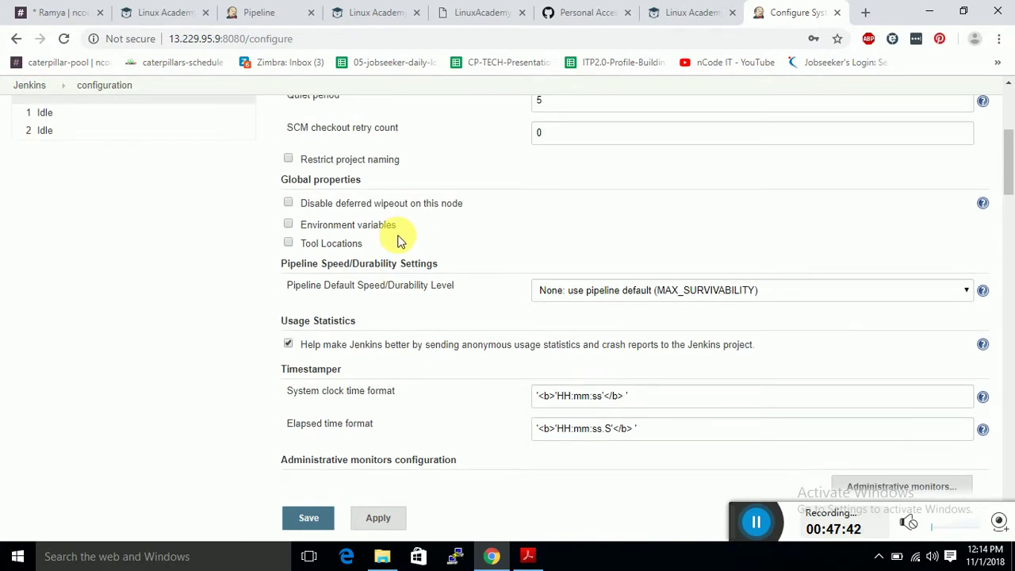
scroll(398, 240, up, 3)
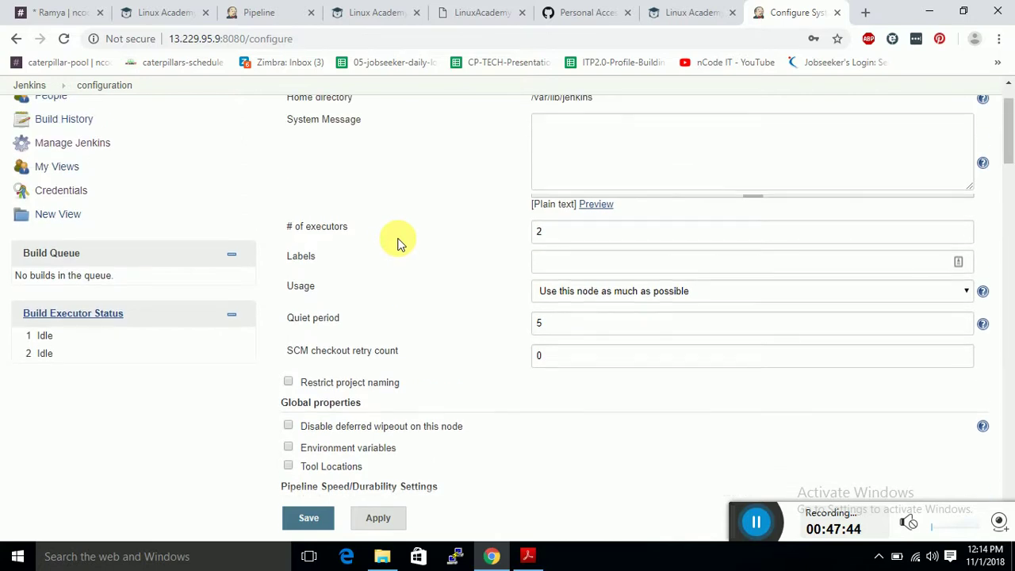
scroll(398, 243, up, 1)
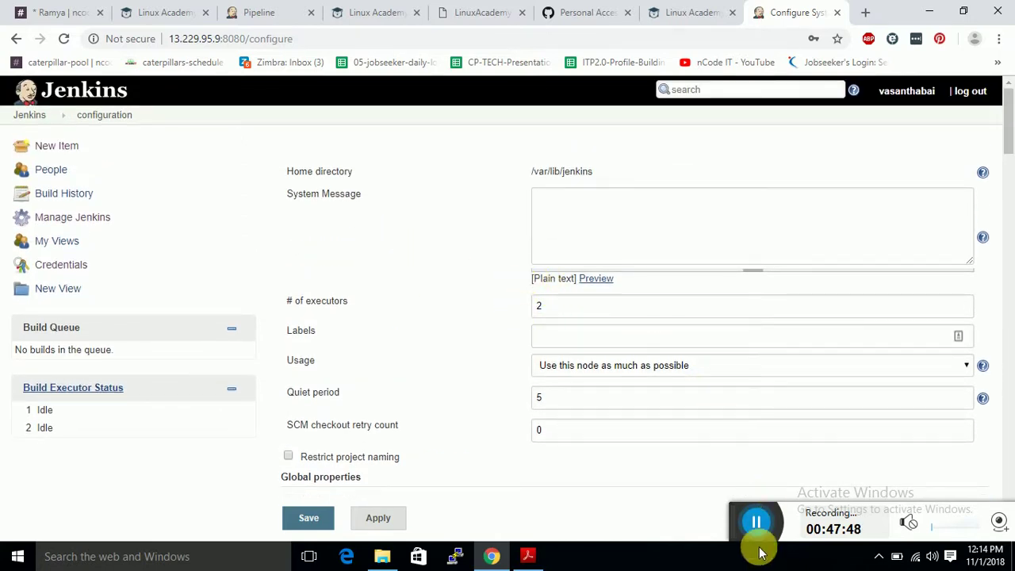
click(756, 522)
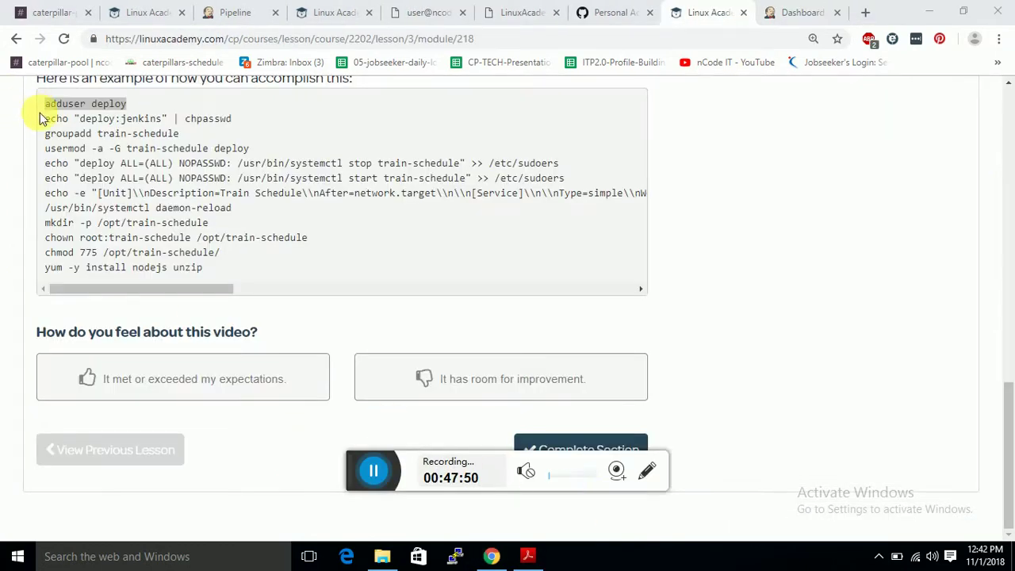
Set the deploy user's password by running the lesson's chpasswd command as root.
drag(48, 119, 238, 118)
key(ctrl+c)
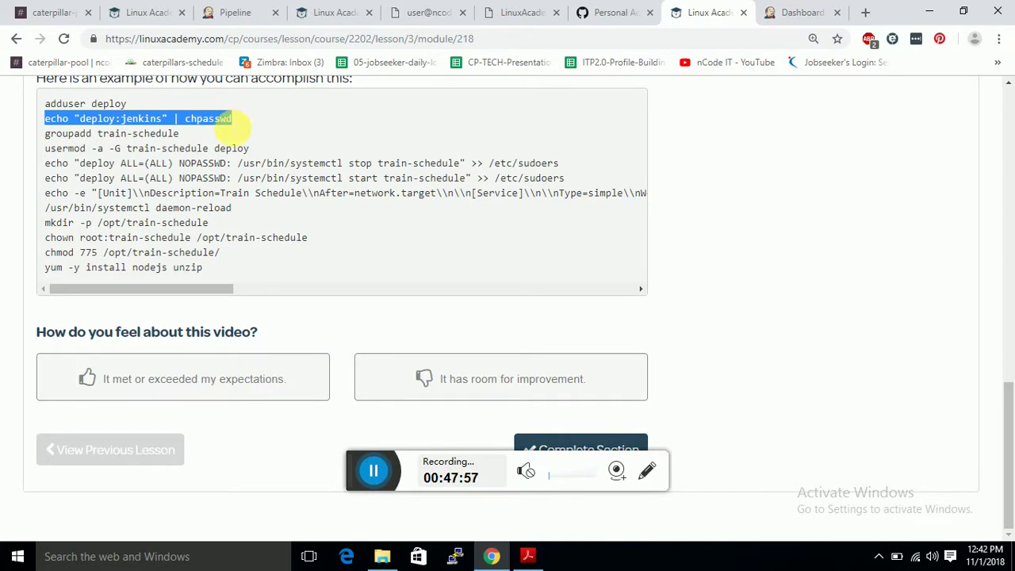
click(414, 12)
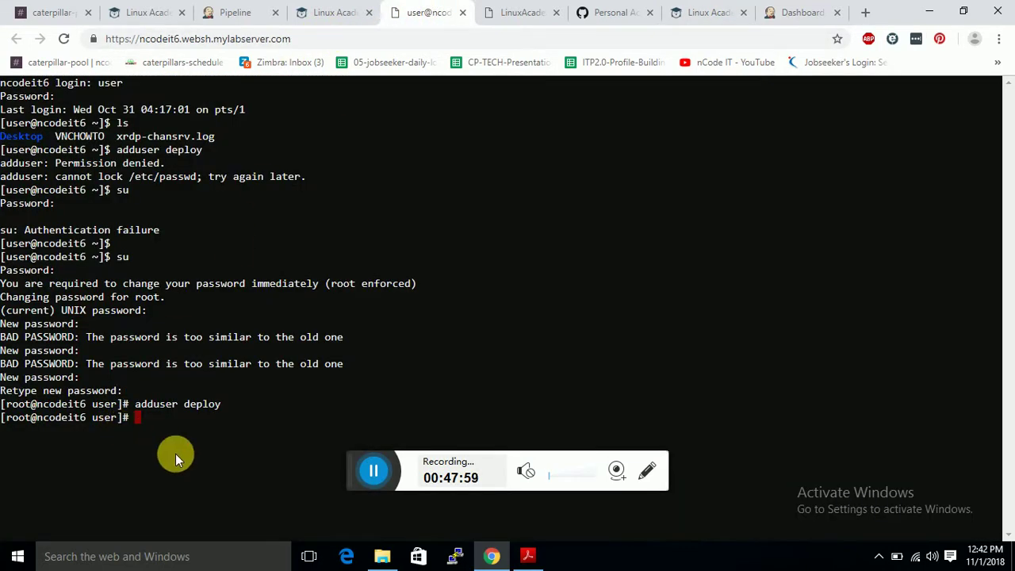
key(ctrl+v)
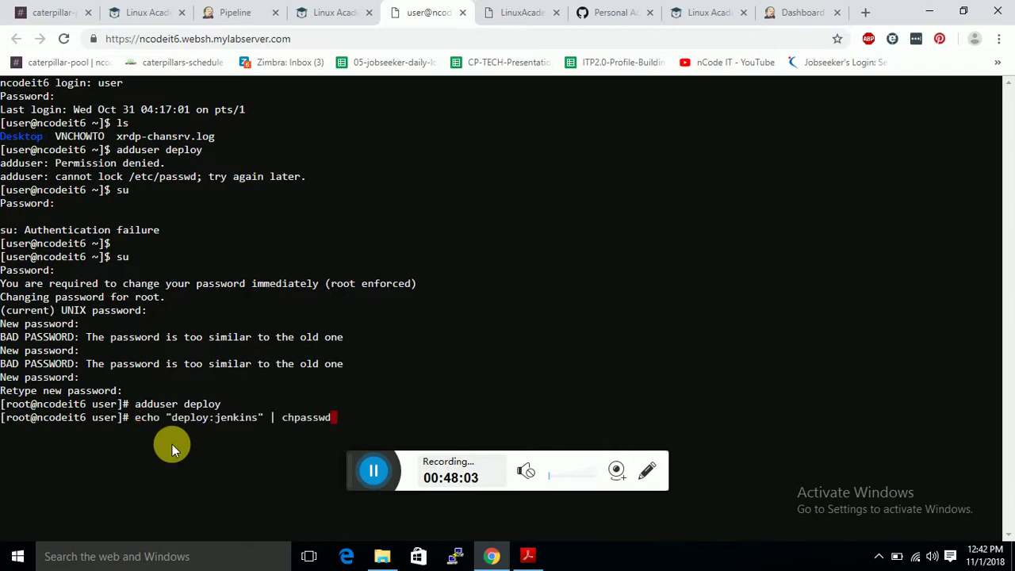
key(Return)
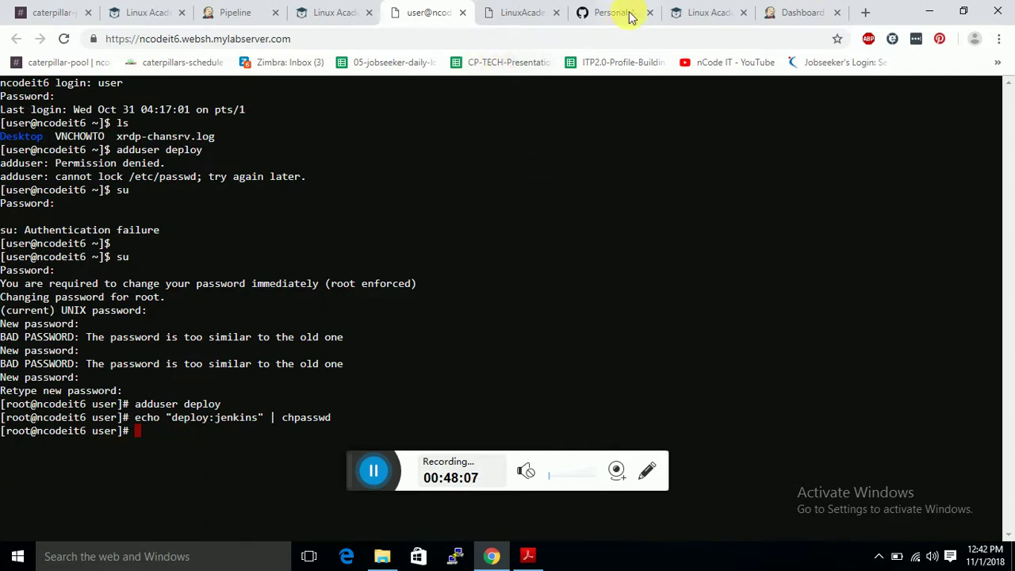
Create the train-schedule group with 'groupadd train-schedule'.
click(731, 8)
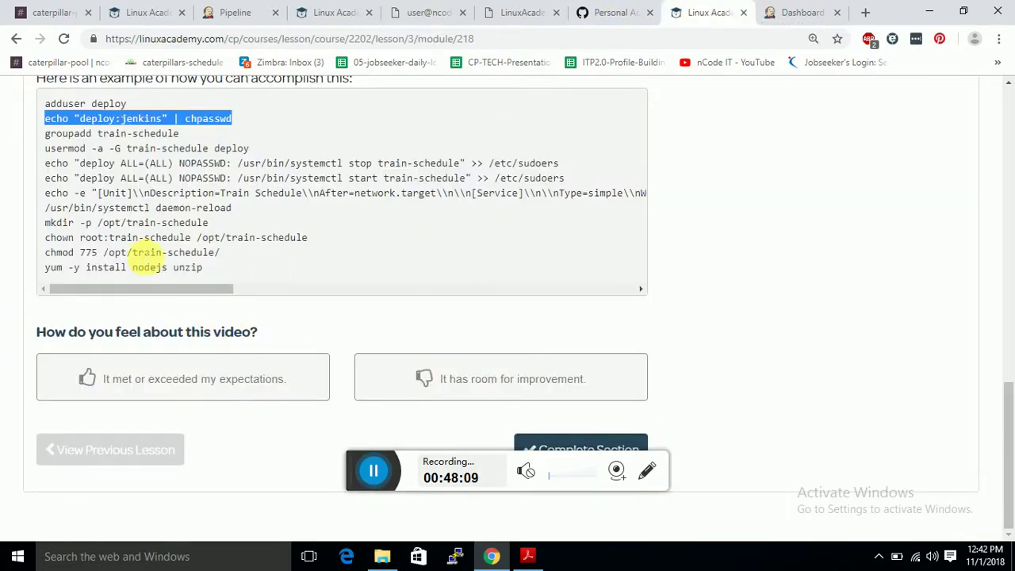
drag(45, 133, 190, 141)
key(ctrl+c)
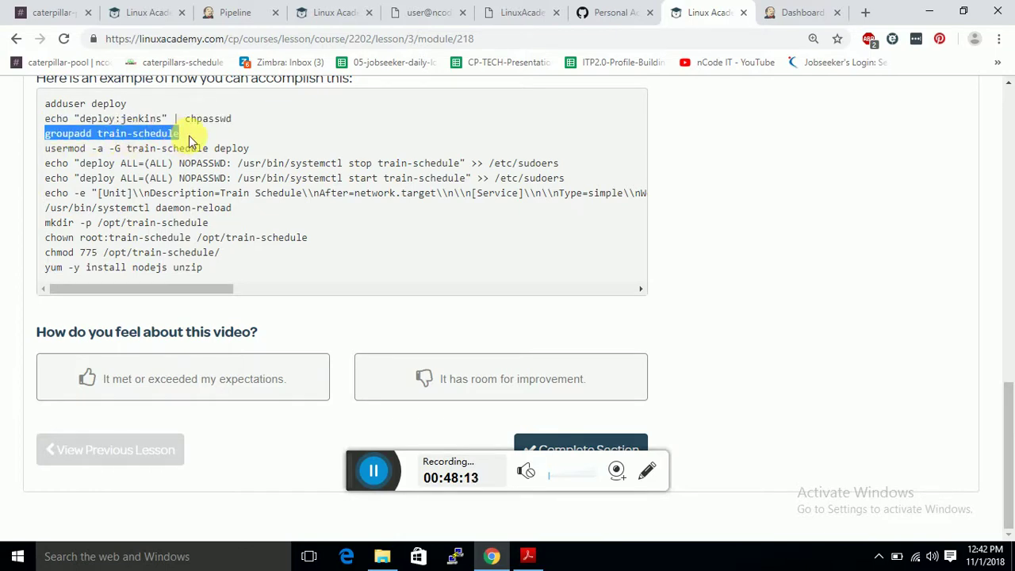
click(420, 10)
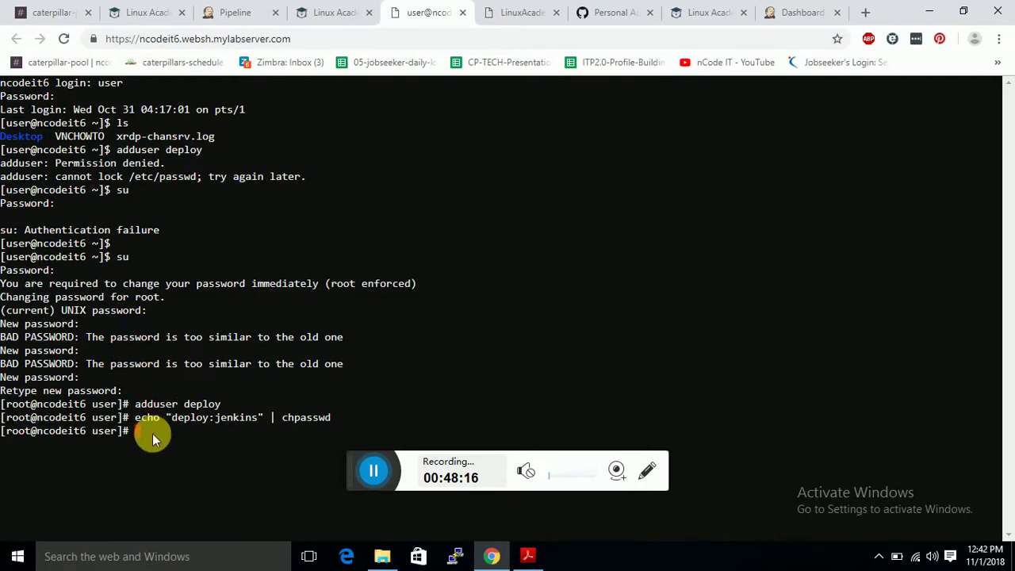
key(ctrl+v)
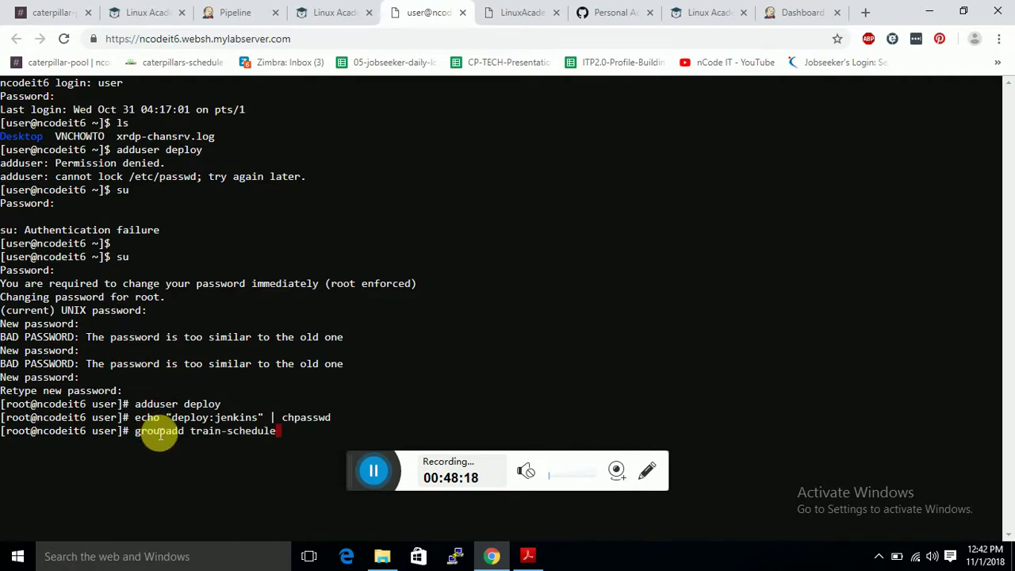
key(Return)
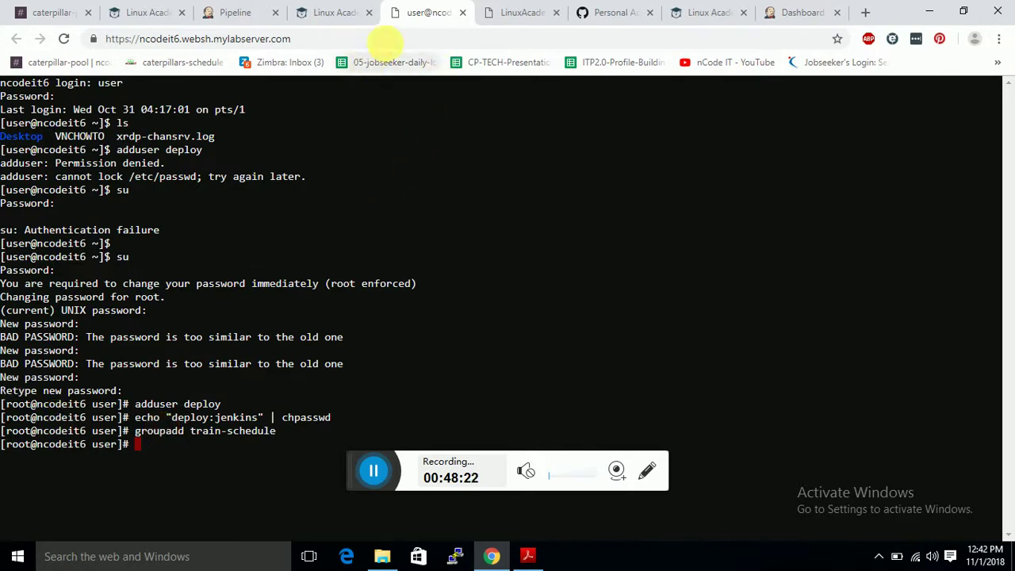
click(693, 13)
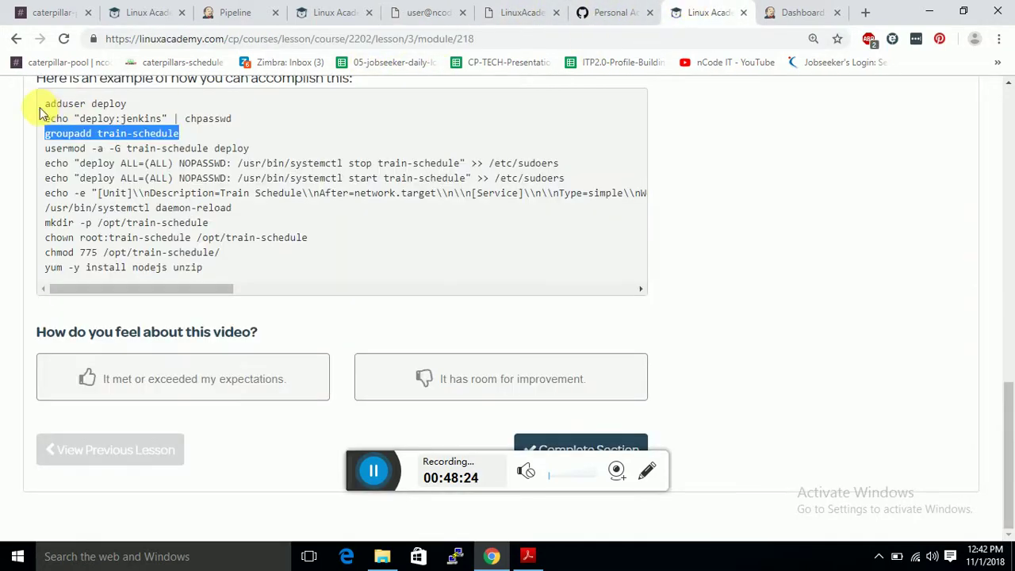
Add the deploy user to the train-schedule group with the lesson's usermod command.
click(52, 158)
drag(46, 149, 257, 154)
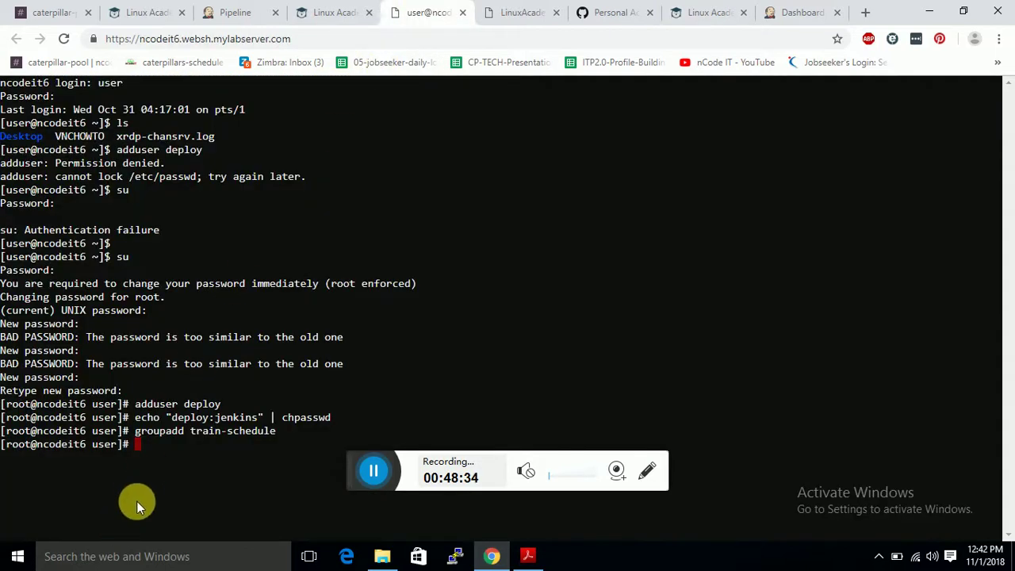
text(usermod -a -G train-schedule deploy)
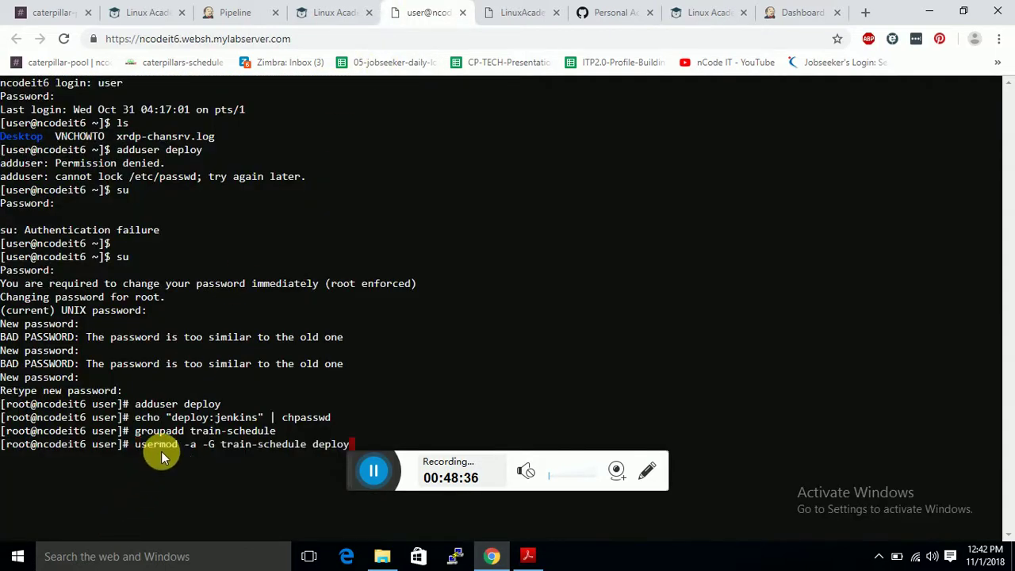
key(Return)
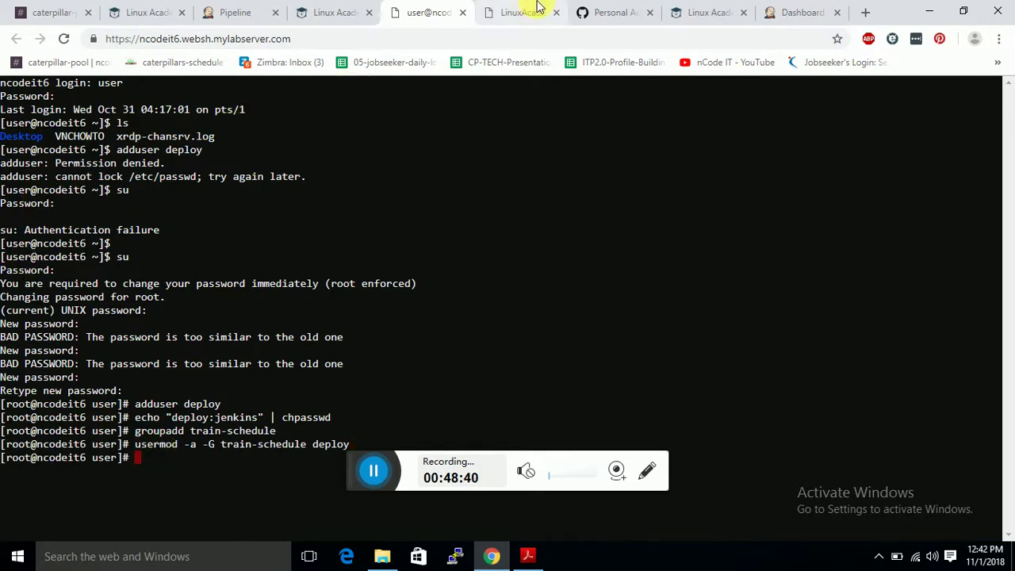
Add a sudoers entry letting deploy stop train-schedule via systemctl without a password.
click(704, 10)
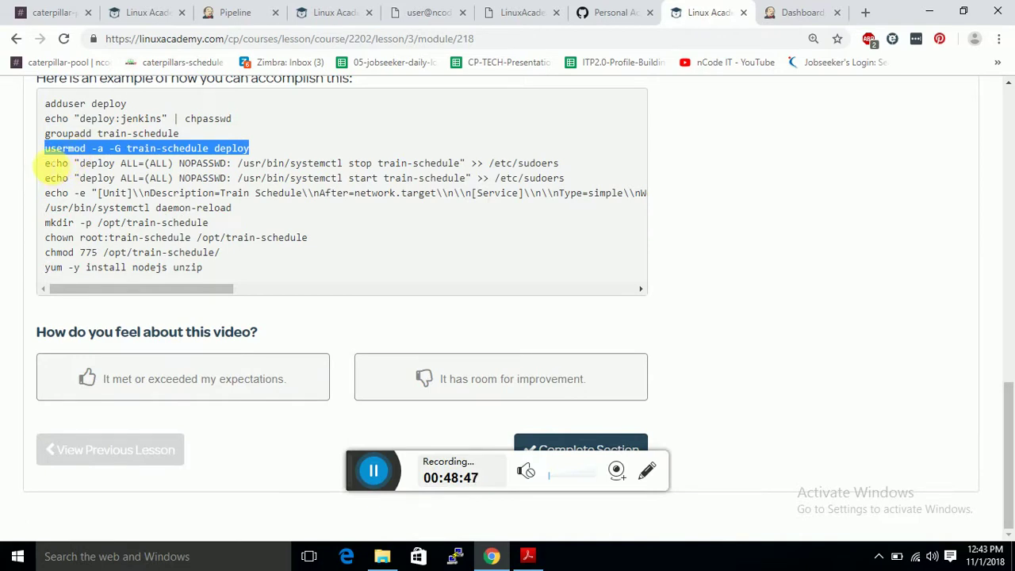
drag(45, 163, 580, 168)
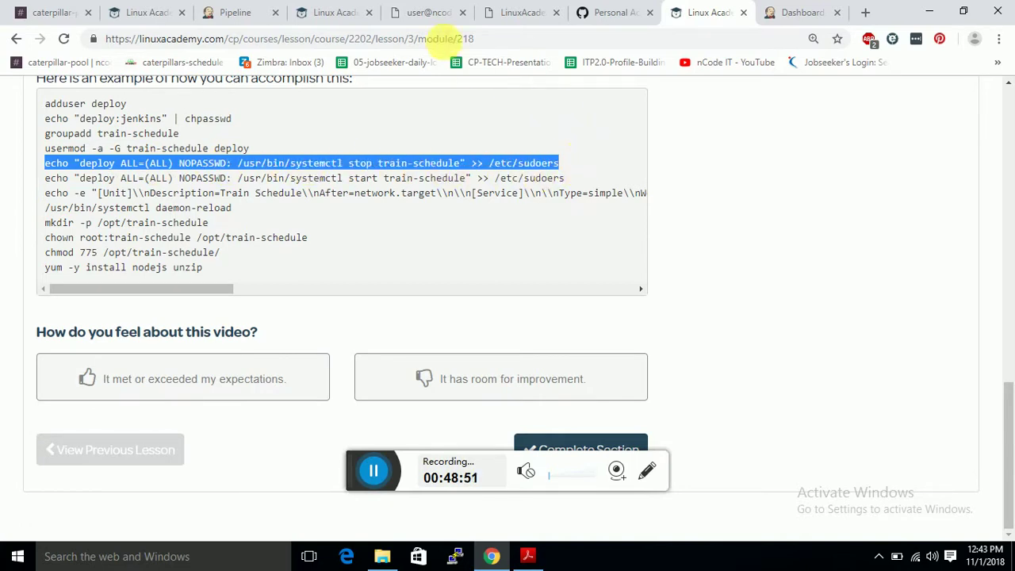
click(436, 12)
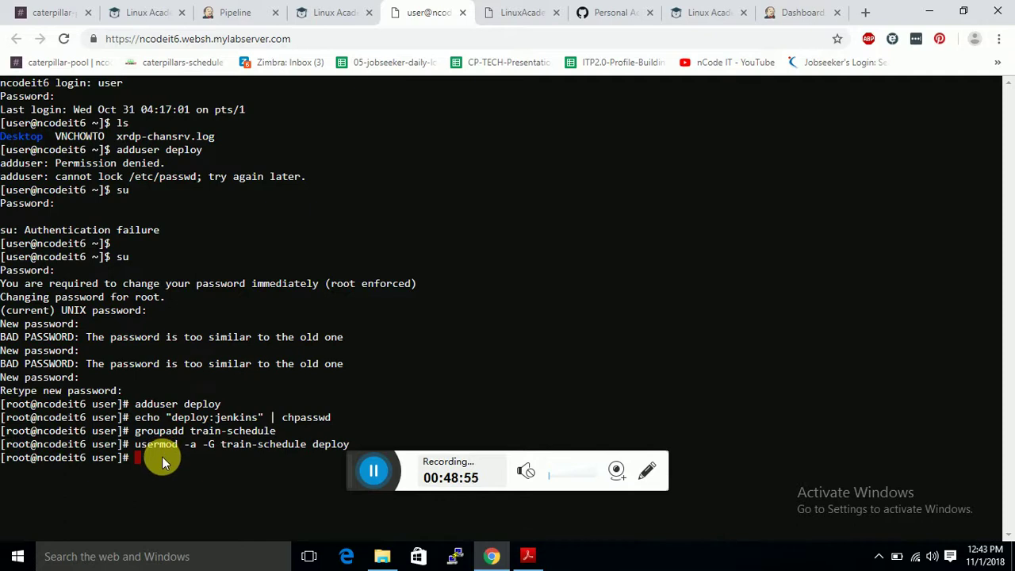
key(ctrl+v)
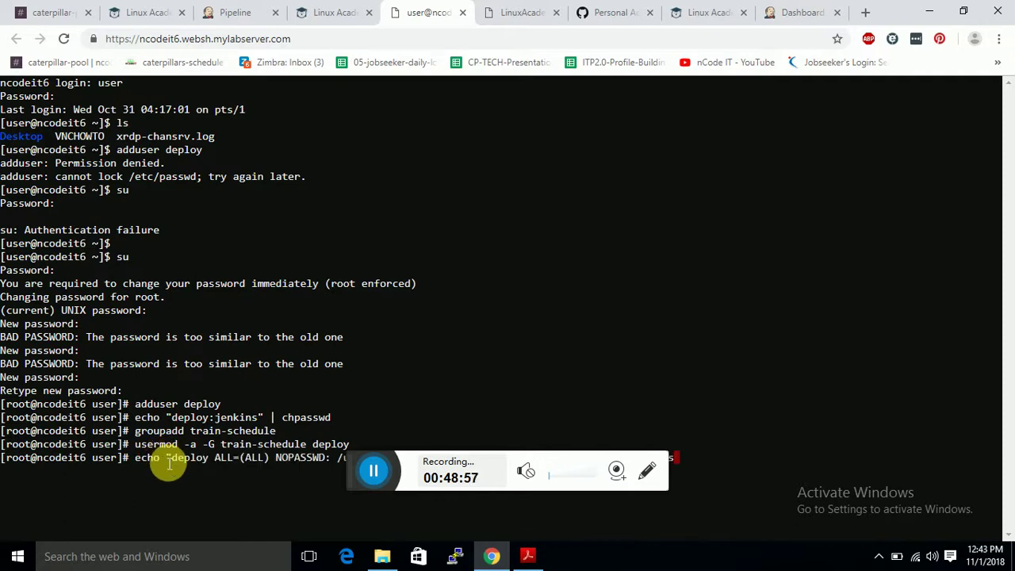
key(Return)
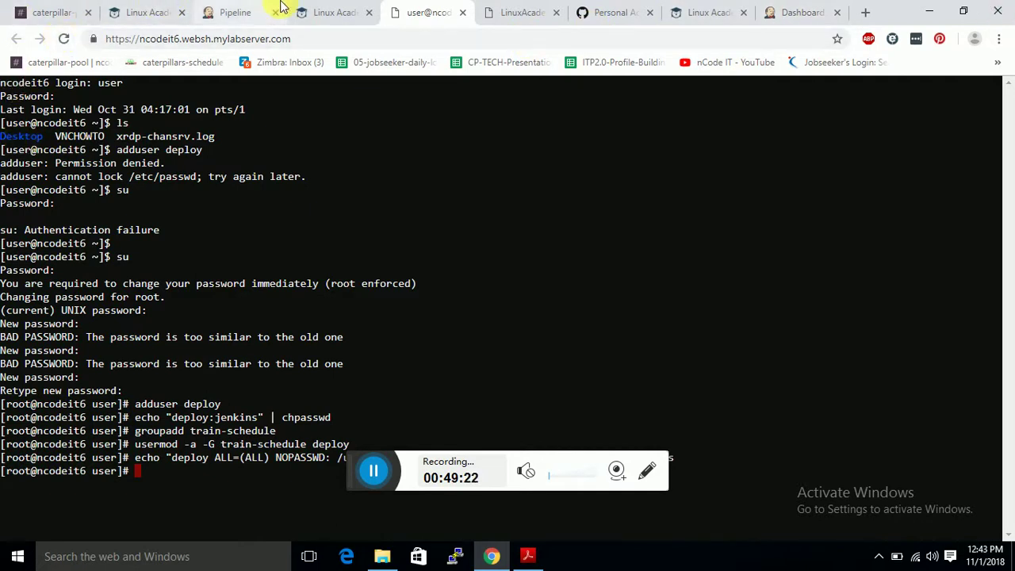
Add a sudoers entry letting deploy start train-schedule via systemctl without a password.
click(317, 11)
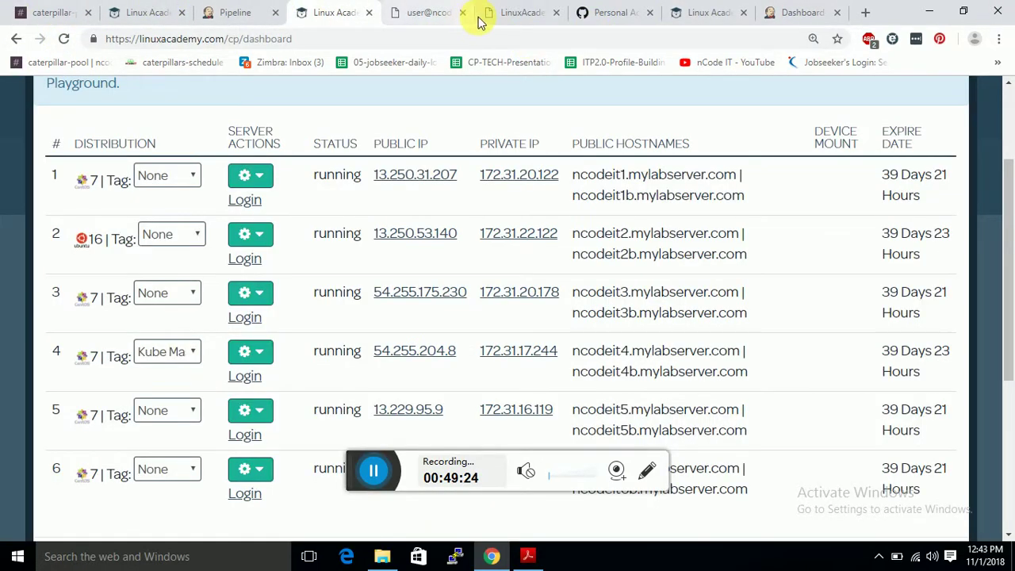
click(701, 14)
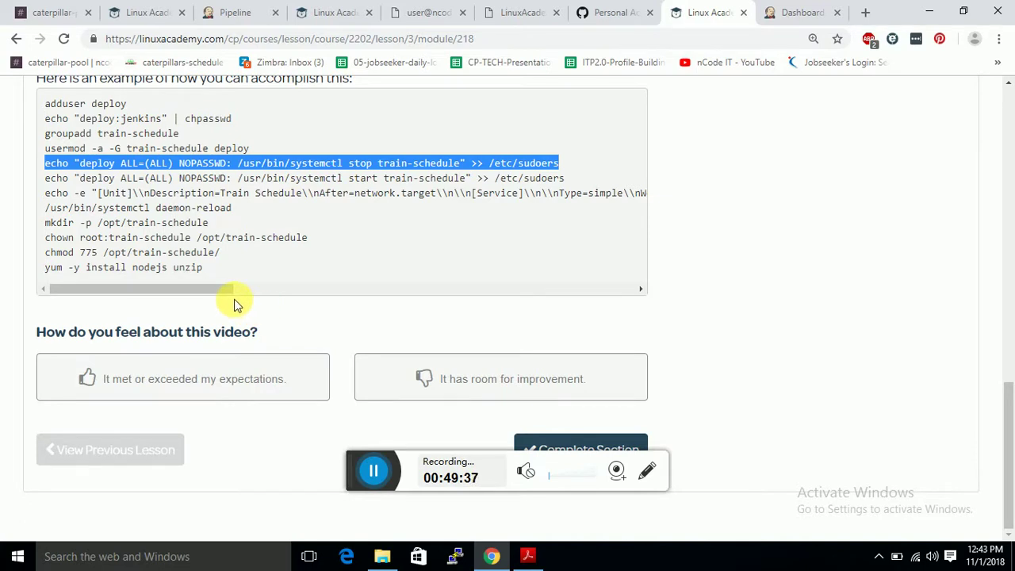
drag(228, 291, 207, 287)
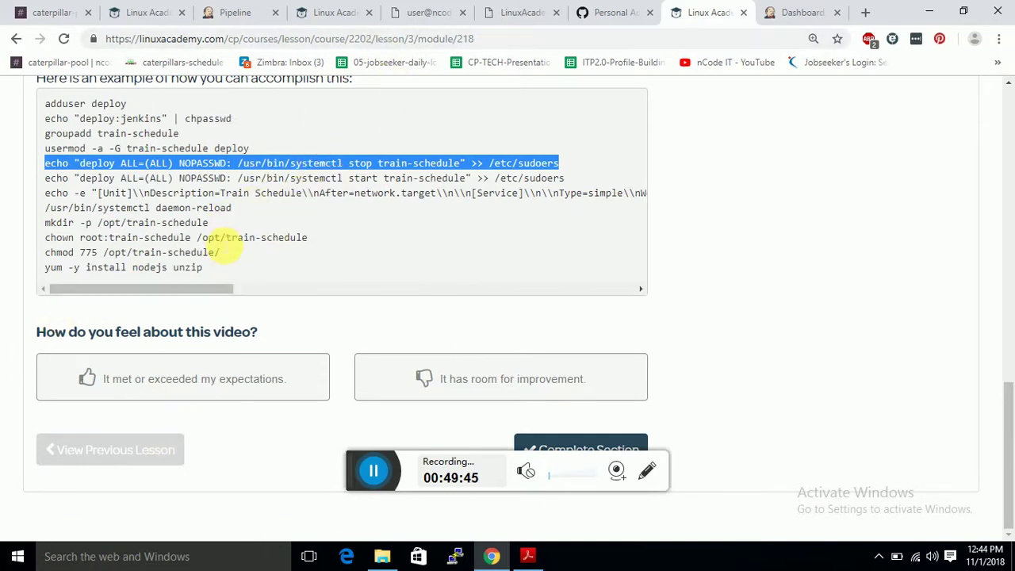
drag(210, 268, 223, 252)
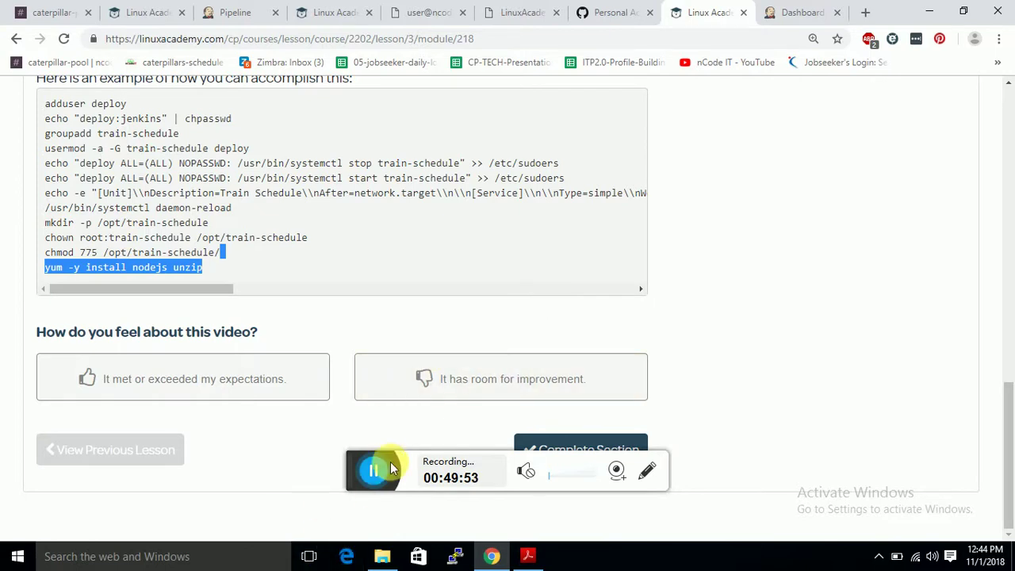
key(ctrl+5)
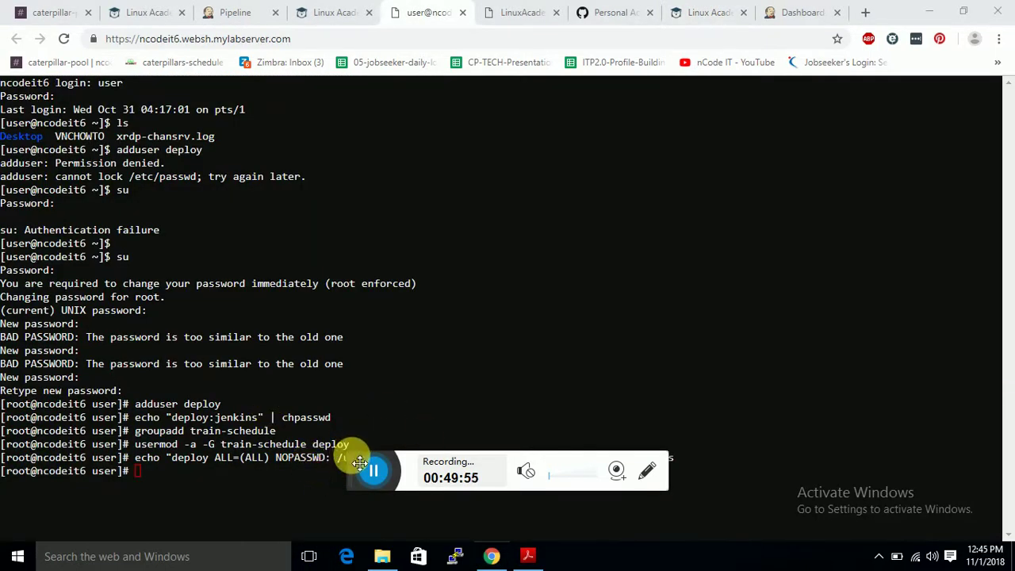
drag(353, 453, 593, 97)
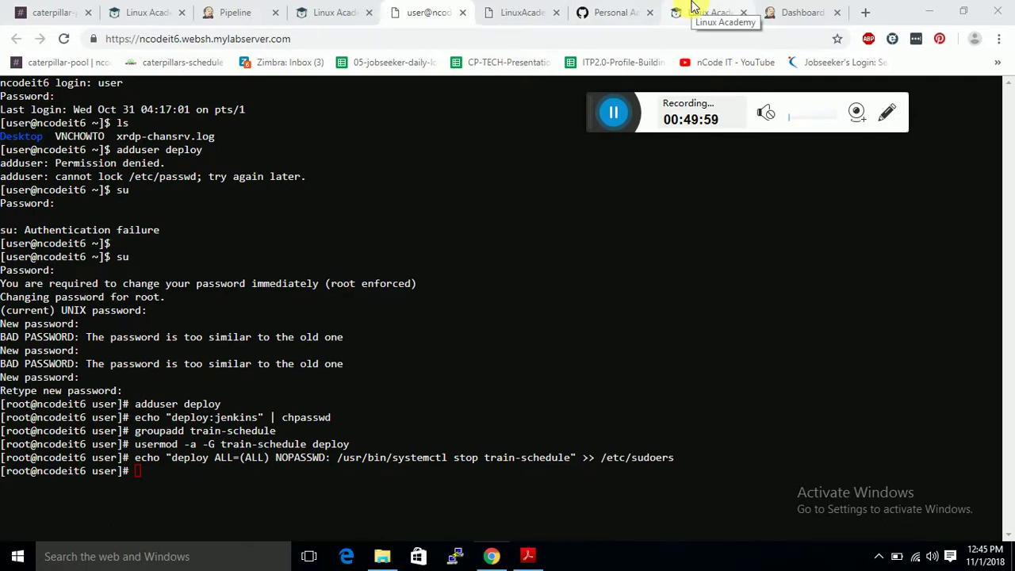
click(692, 6)
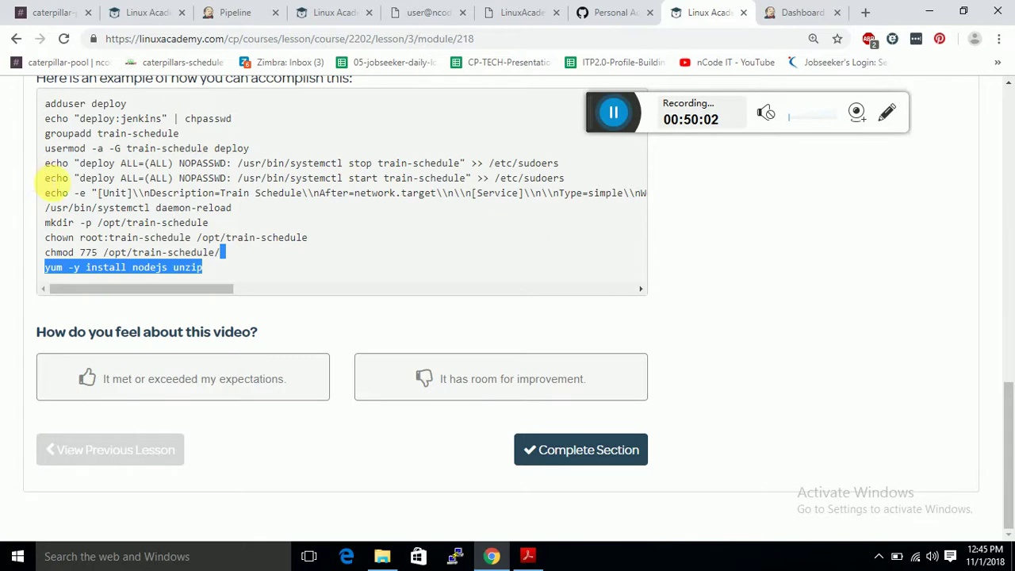
drag(45, 177, 565, 176)
key(ctrl+c)
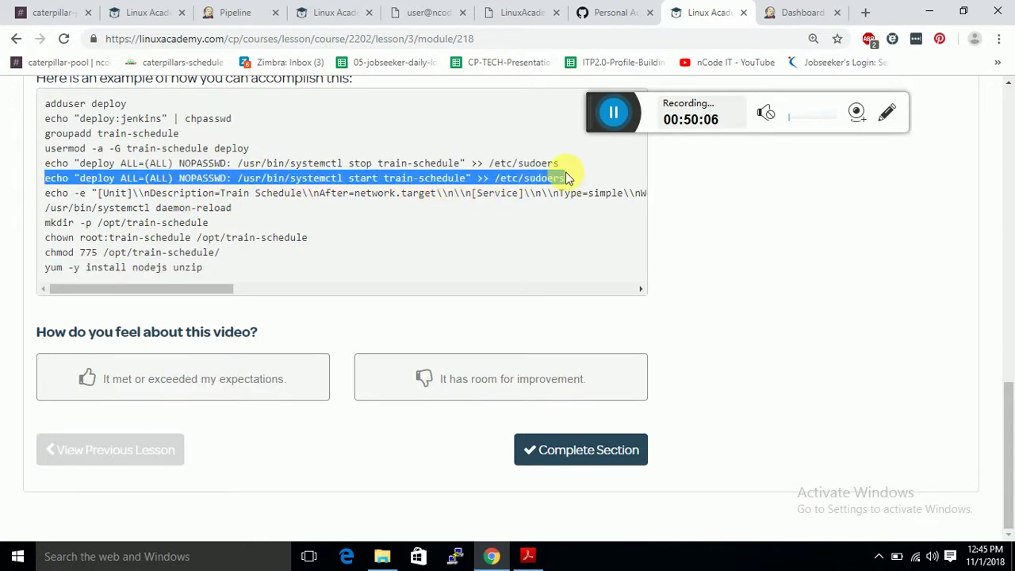
click(436, 12)
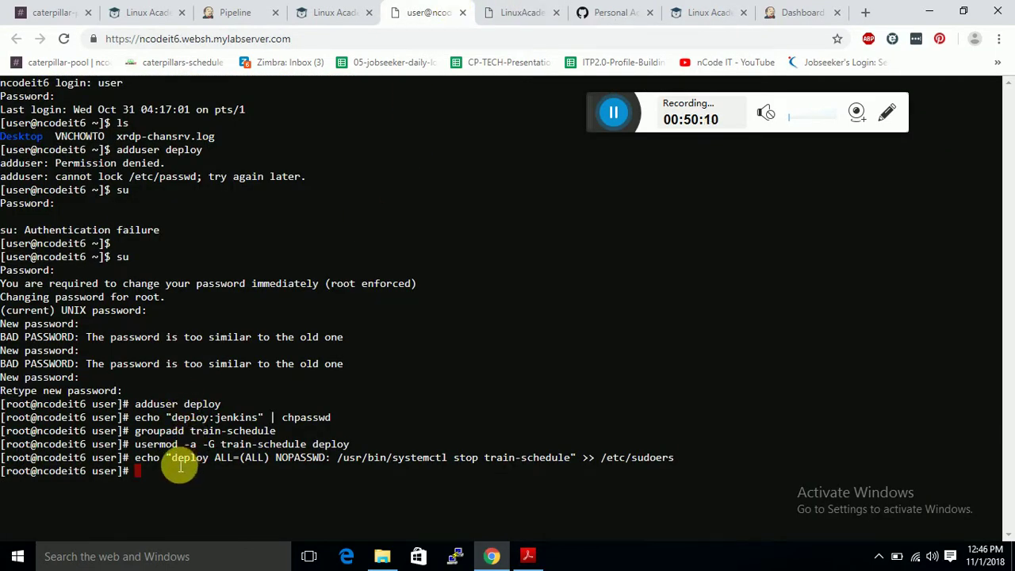
key(ctrl+v)
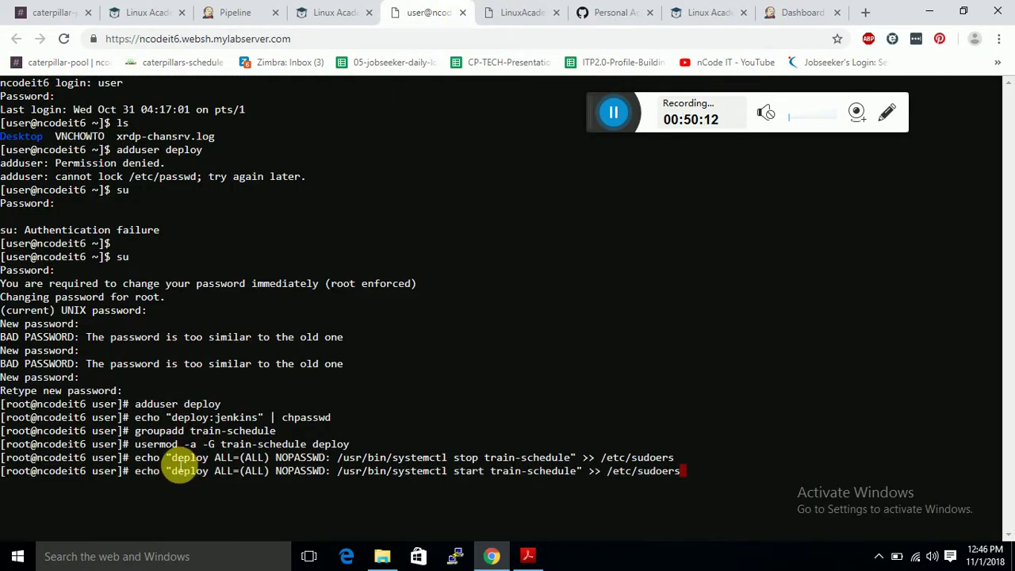
key(Return)
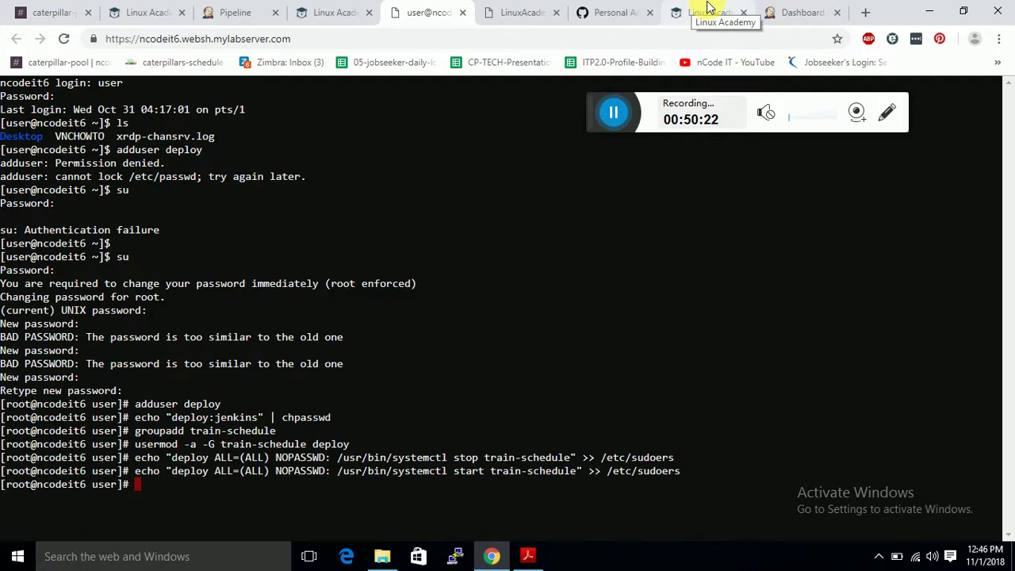
Copy the lesson's command that writes the train-schedule.service unit into the root terminal.
click(709, 9)
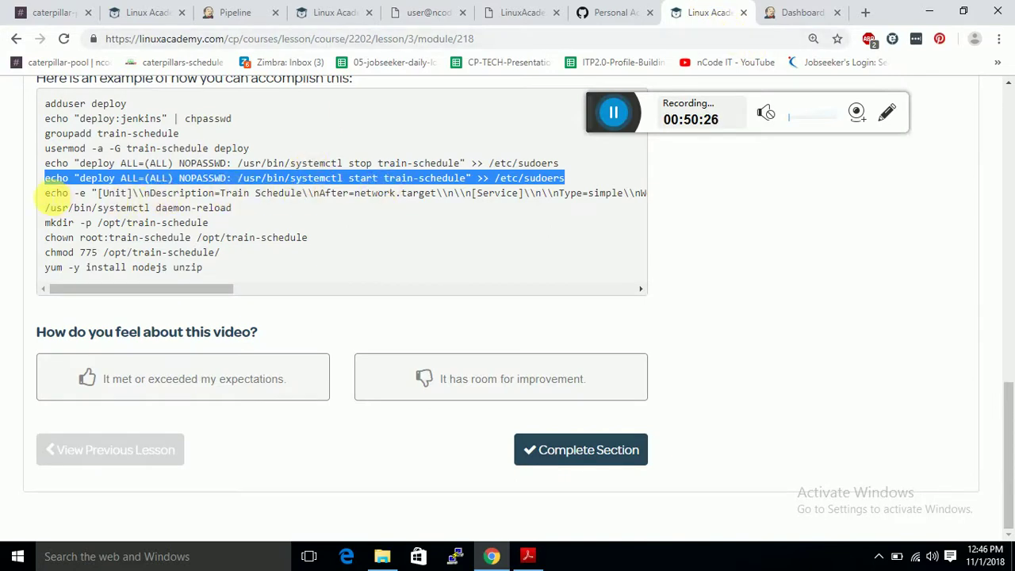
drag(46, 193, 657, 196)
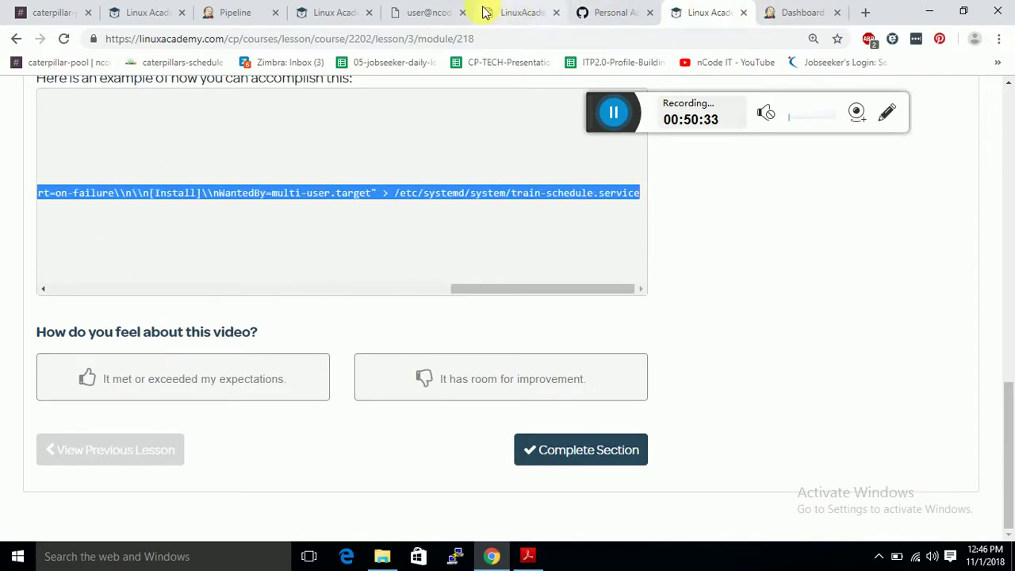
click(393, 12)
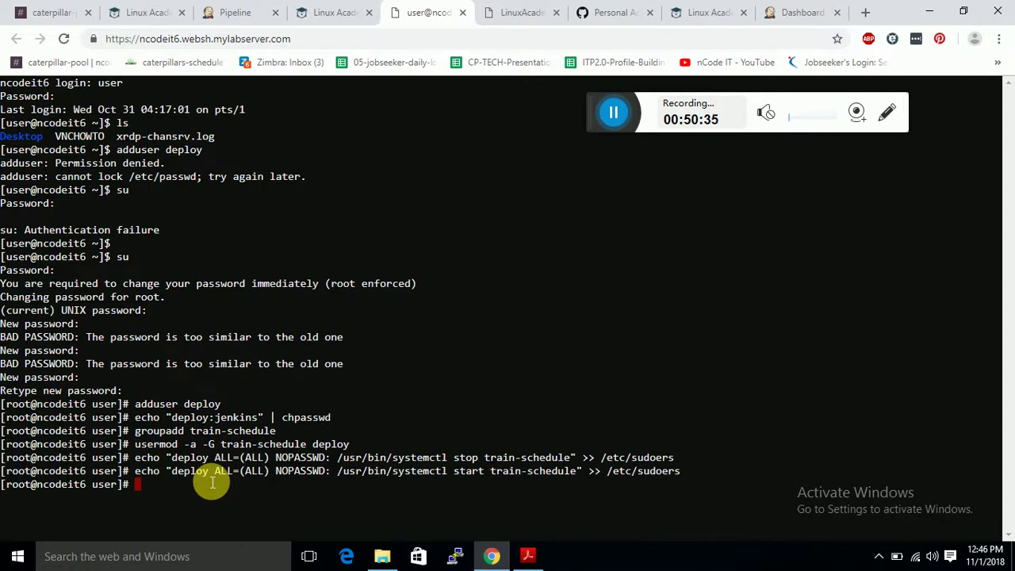
Create the train-schedule.service systemd unit file in the ncodeit6 root shell.
text(echo -e "[Unit]\\nDescription=Train Schedule\\nAfter=network.target\\n\\n[Service]\\n\\nType=simple\\nWorkingDirectory=/opt/train-schedule\\nExecStart=/usr/bin/node bin/www\\nStandardOutput=syslog\\nStandardError=syslog\\nRestart=on-failure\\n\\n[Install]\\nWantedBy=multi-user.target" > /etc/systemd/system/train-schedule.service)
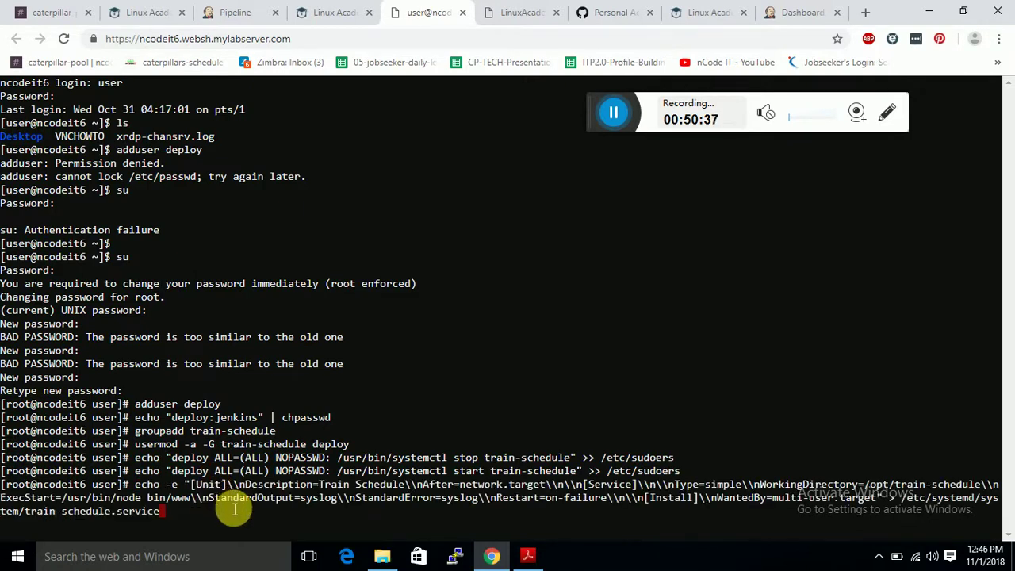
key(Return)
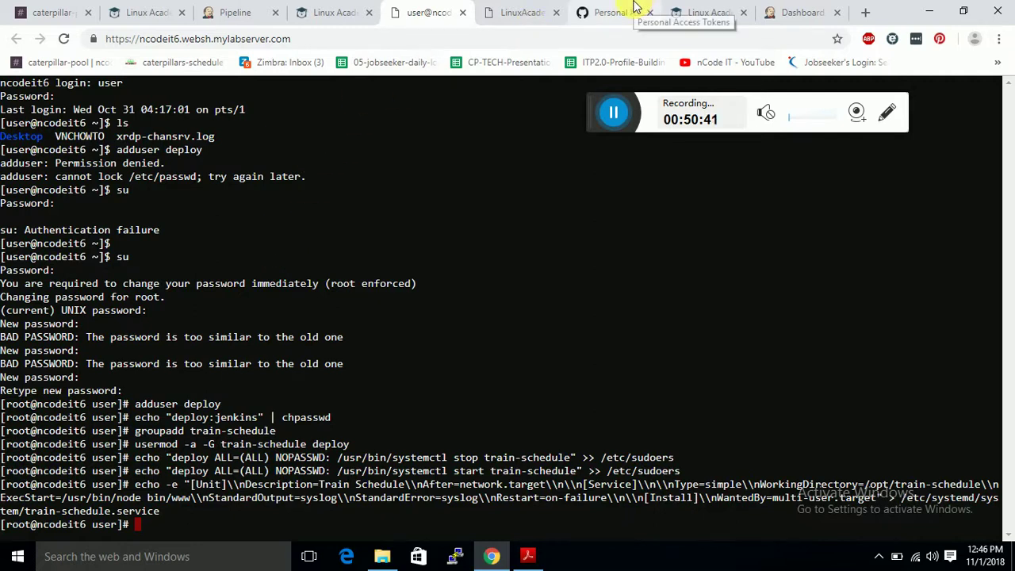
click(696, 8)
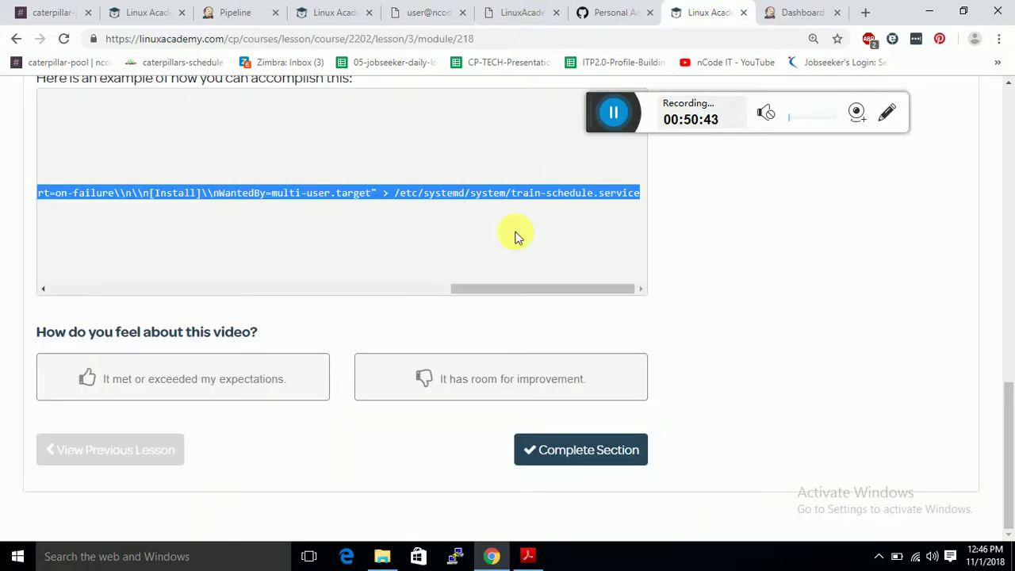
drag(433, 291, 2, 273)
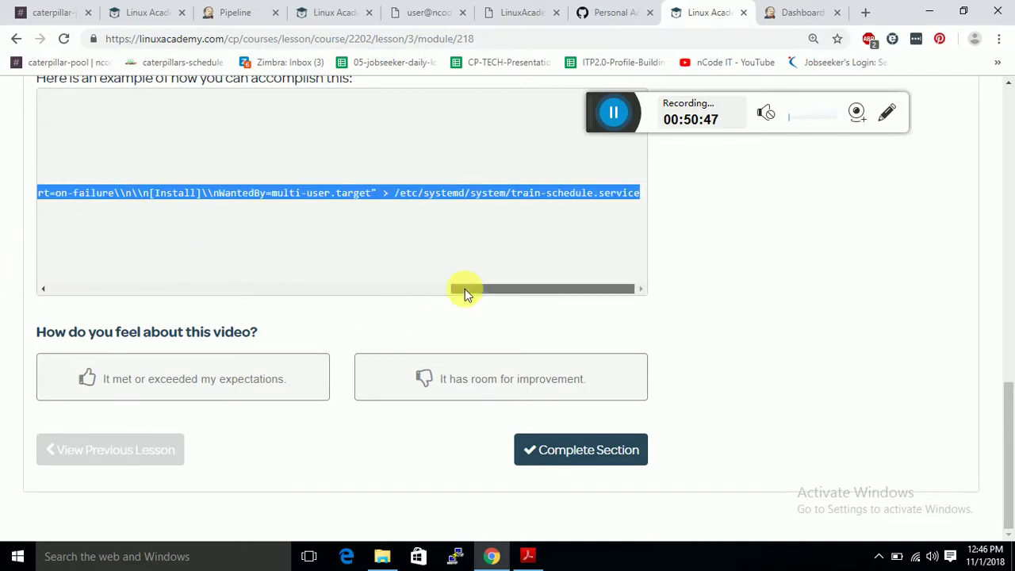
drag(464, 289, 50, 252)
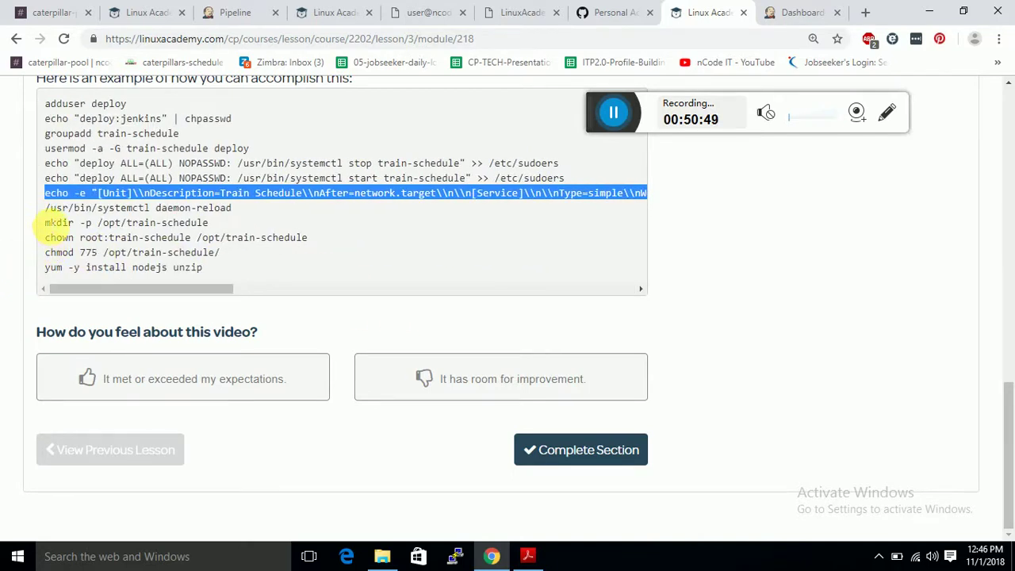
Run '/usr/bin/systemctl daemon-reload' so systemd recognises the new service.
drag(45, 207, 236, 209)
key(ctrl+c)
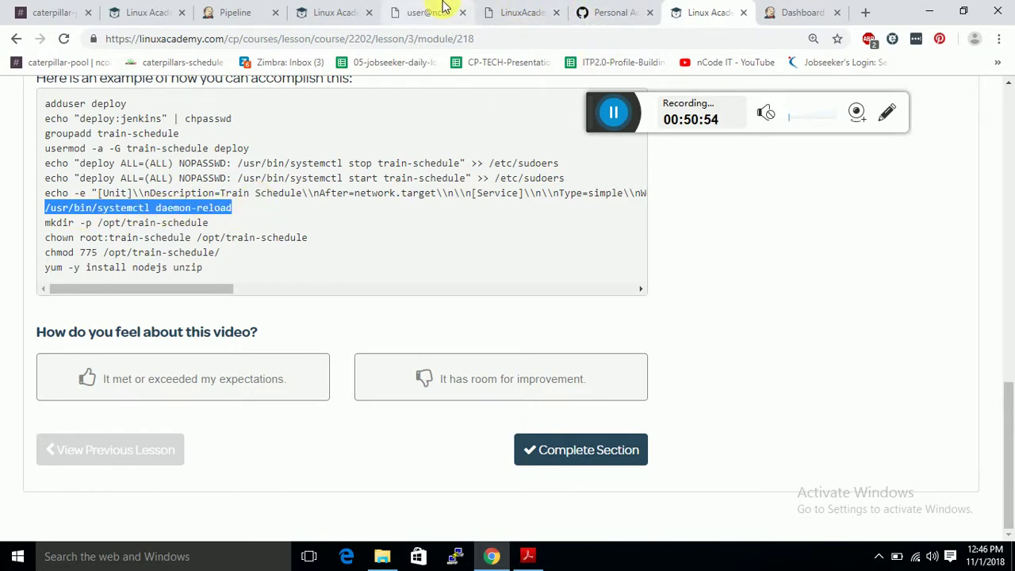
click(444, 7)
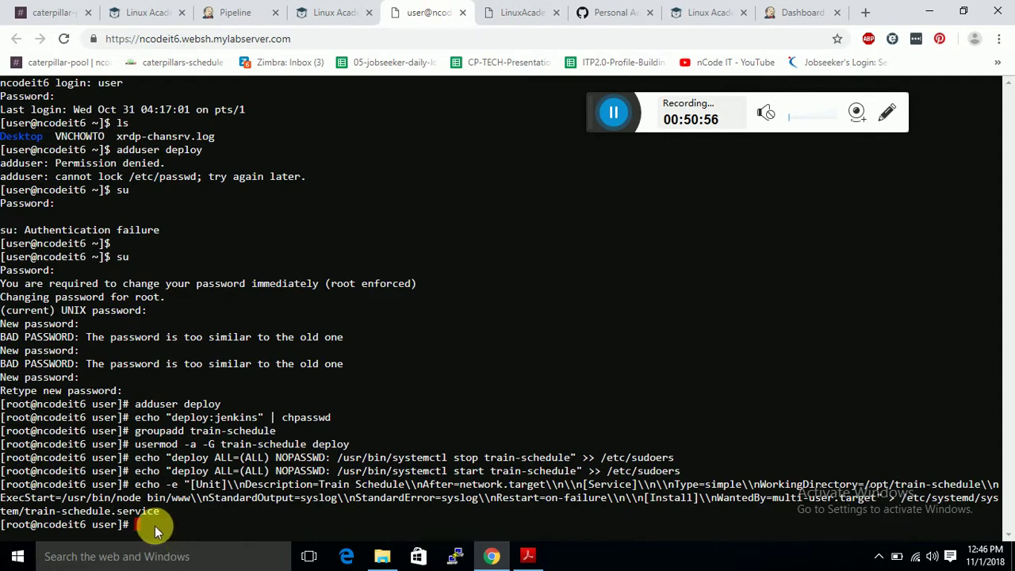
key(ctrl+v)
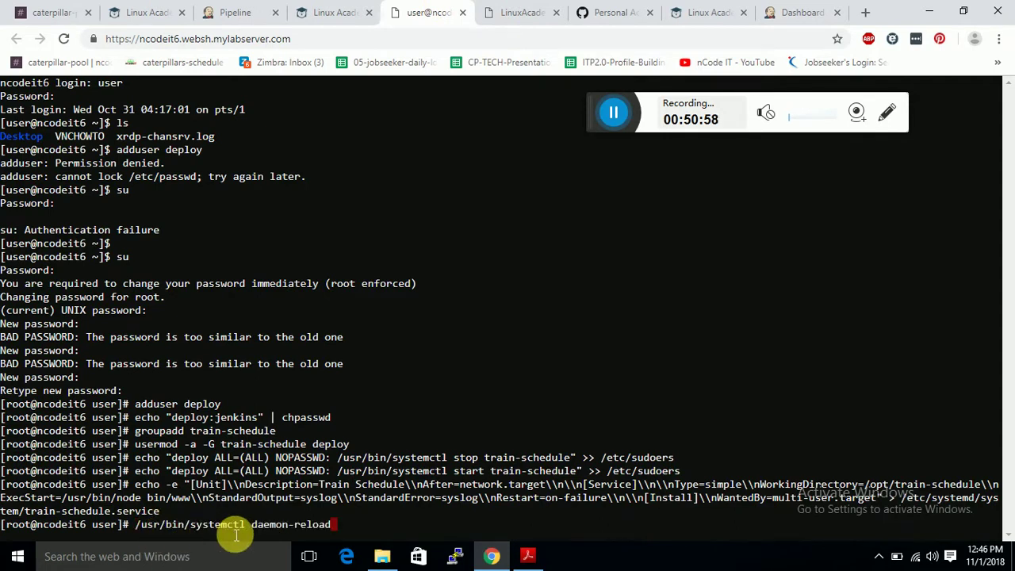
key(Return)
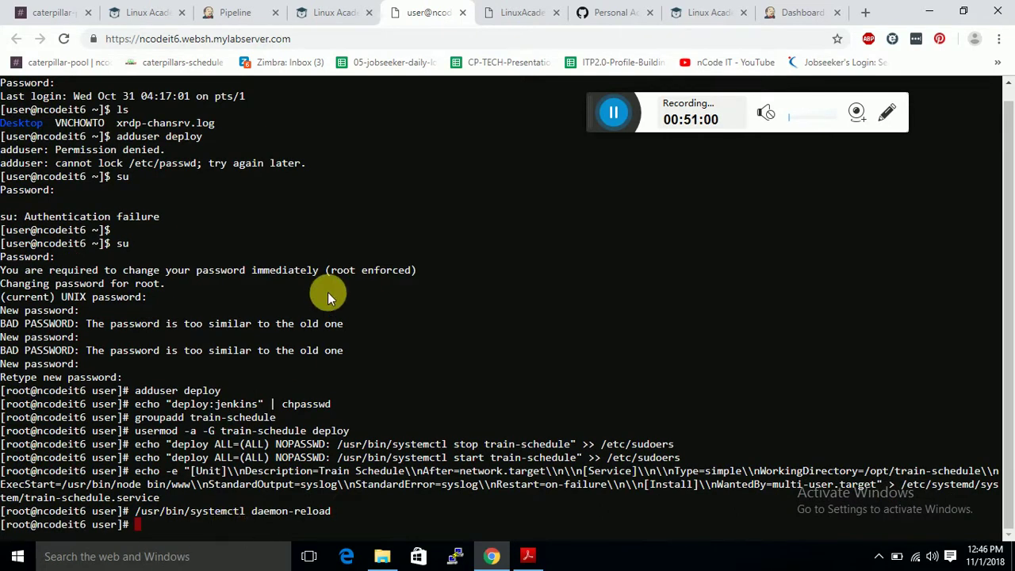
click(702, 12)
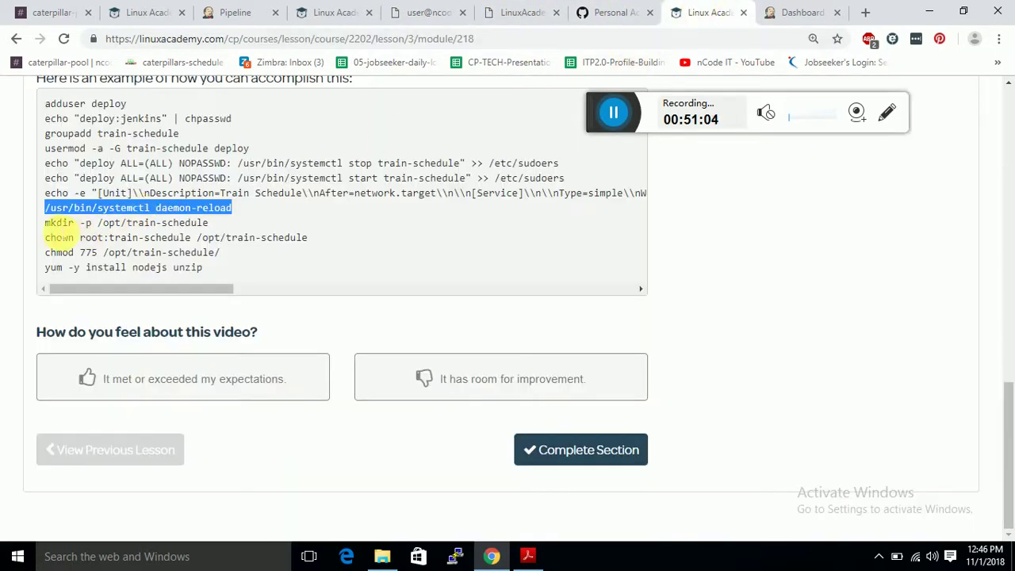
drag(46, 222, 214, 230)
key(ctrl+c)
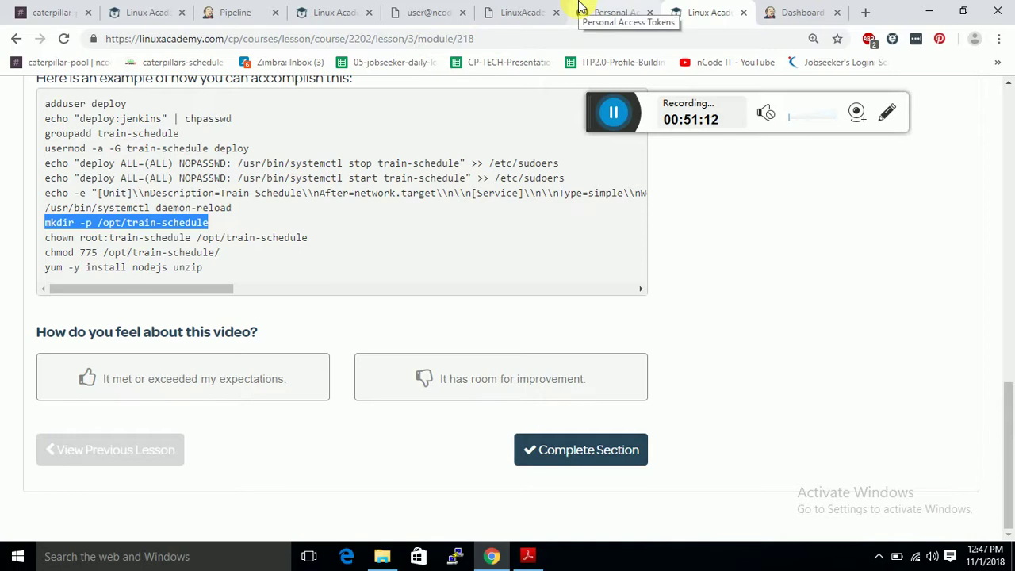
Create /opt/train-schedule and set its ownership to root:train-schedule.
click(521, 10)
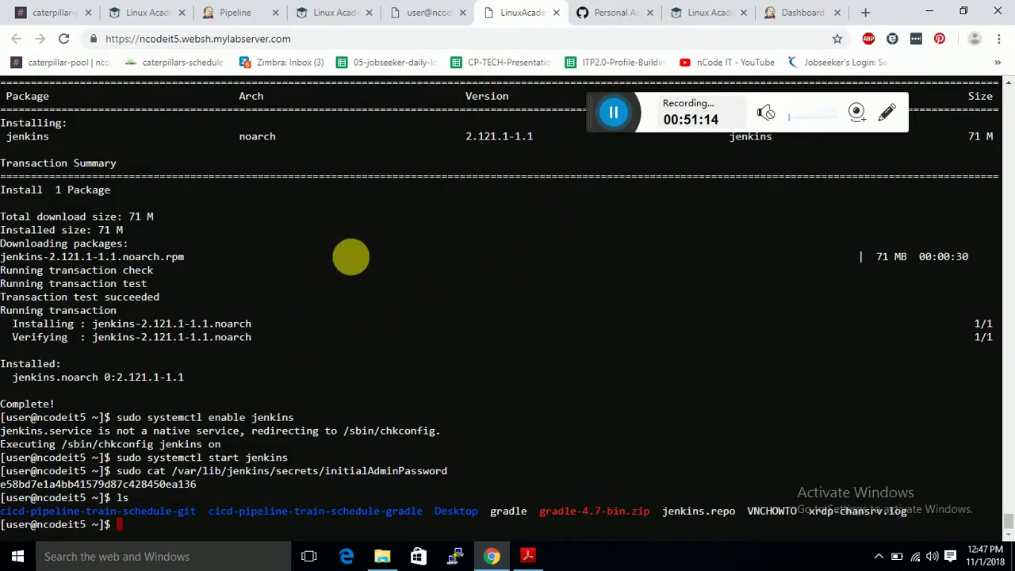
click(420, 12)
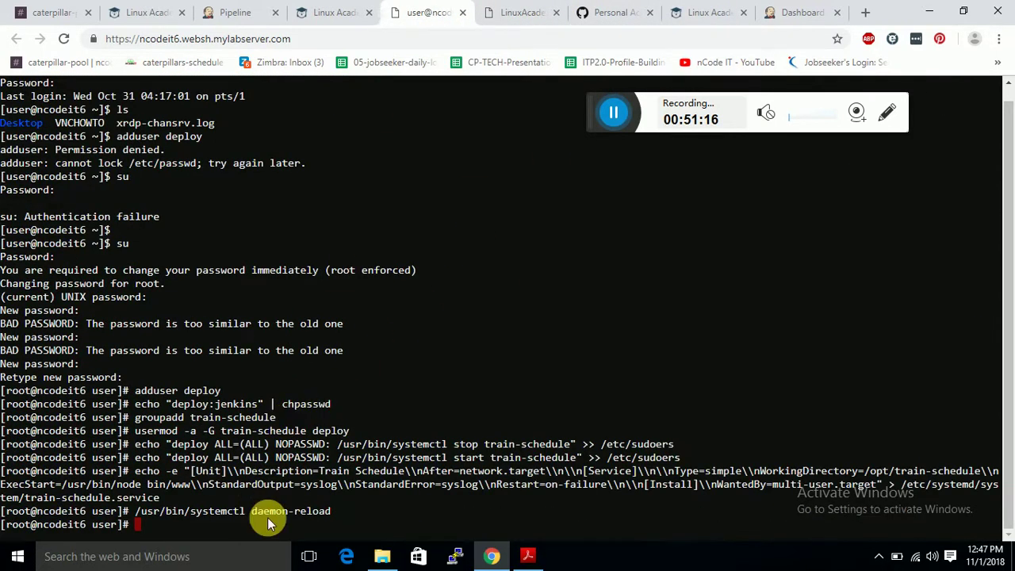
key(ctrl+v)
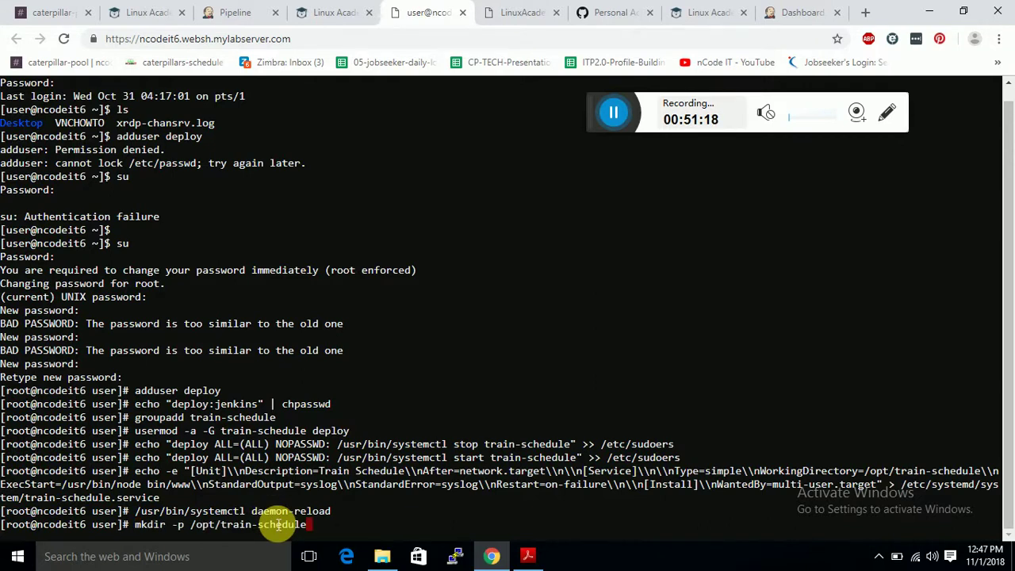
key(Return)
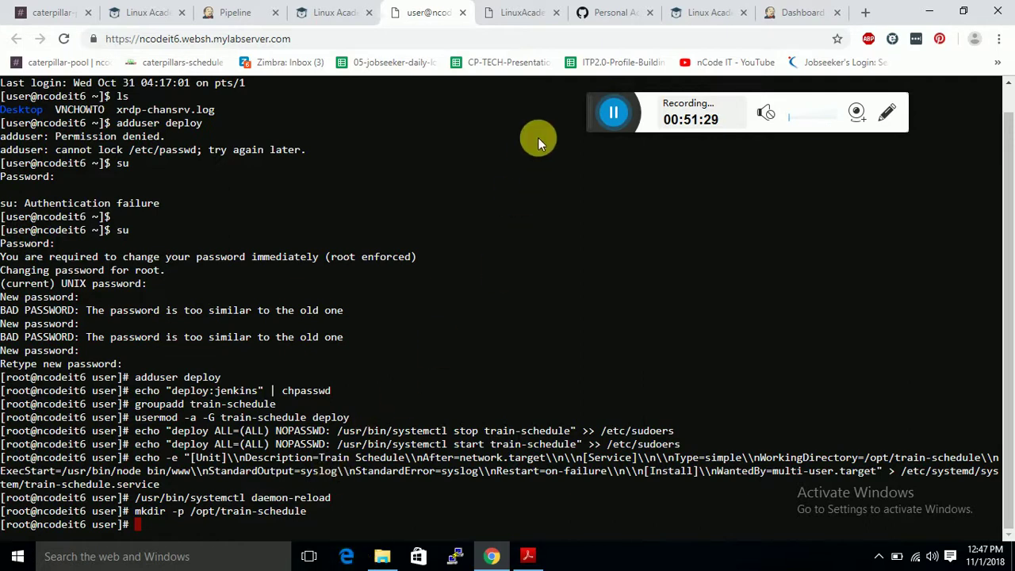
click(692, 11)
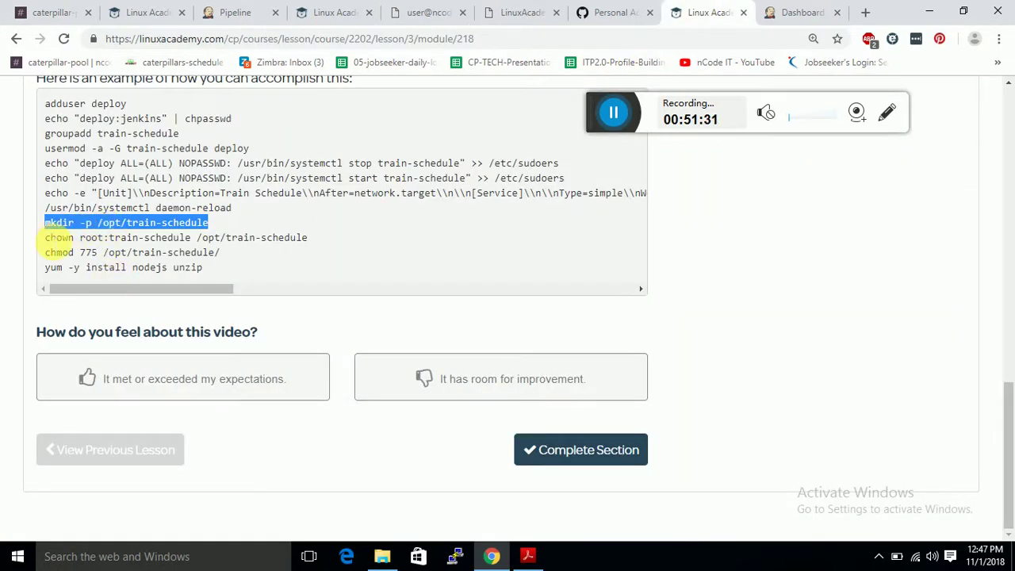
drag(47, 238, 312, 238)
key(ctrl+c)
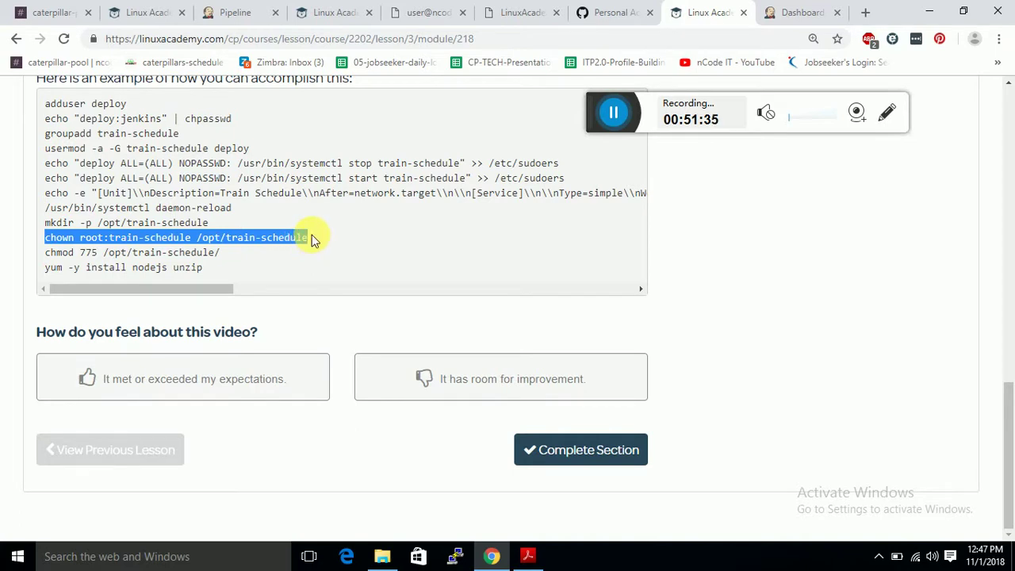
click(404, 12)
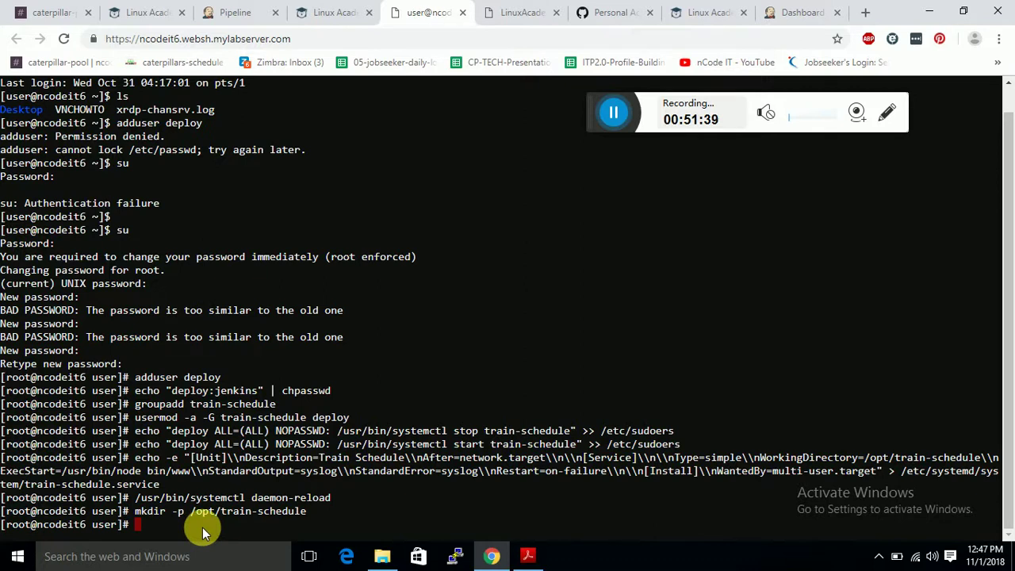
key(ctrl+v)
key(Return)
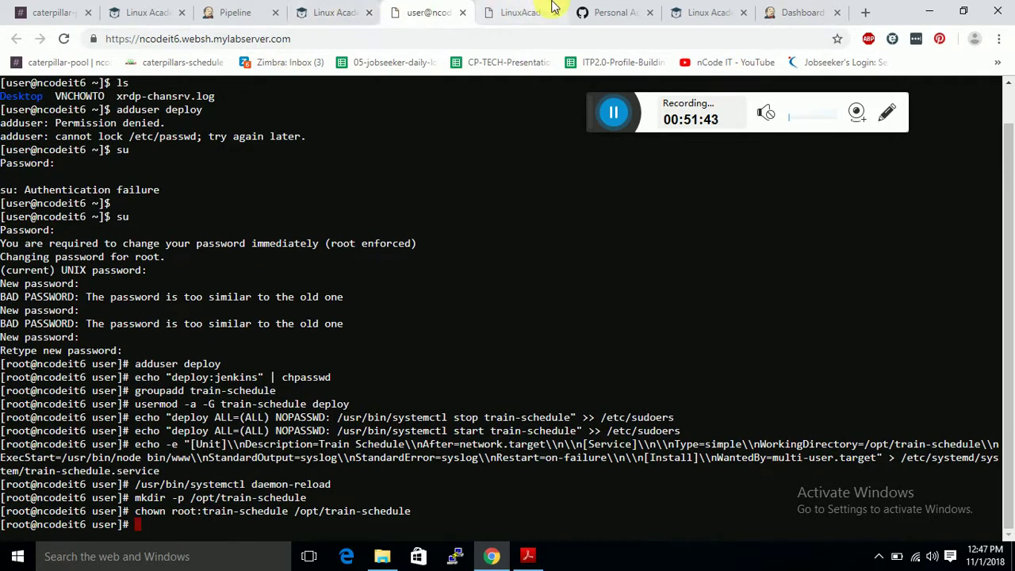
Set /opt/train-schedule permissions to 775 with chmod.
click(673, 10)
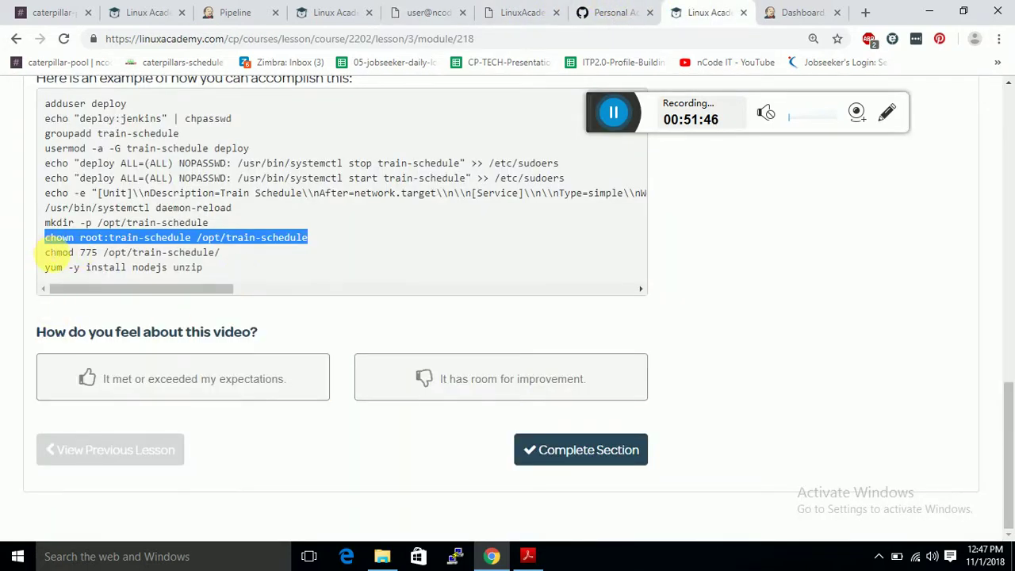
drag(41, 253, 211, 252)
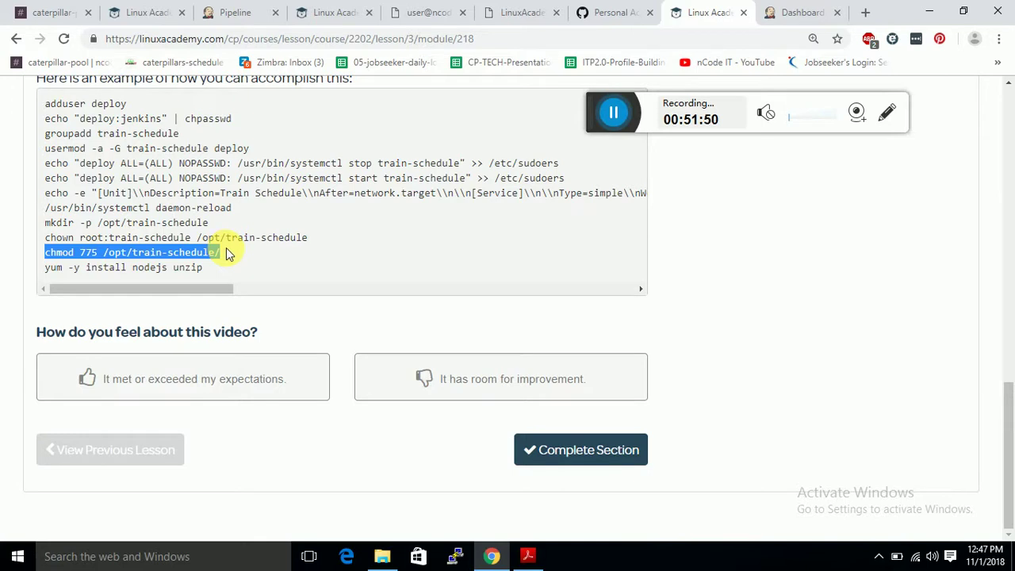
click(452, 7)
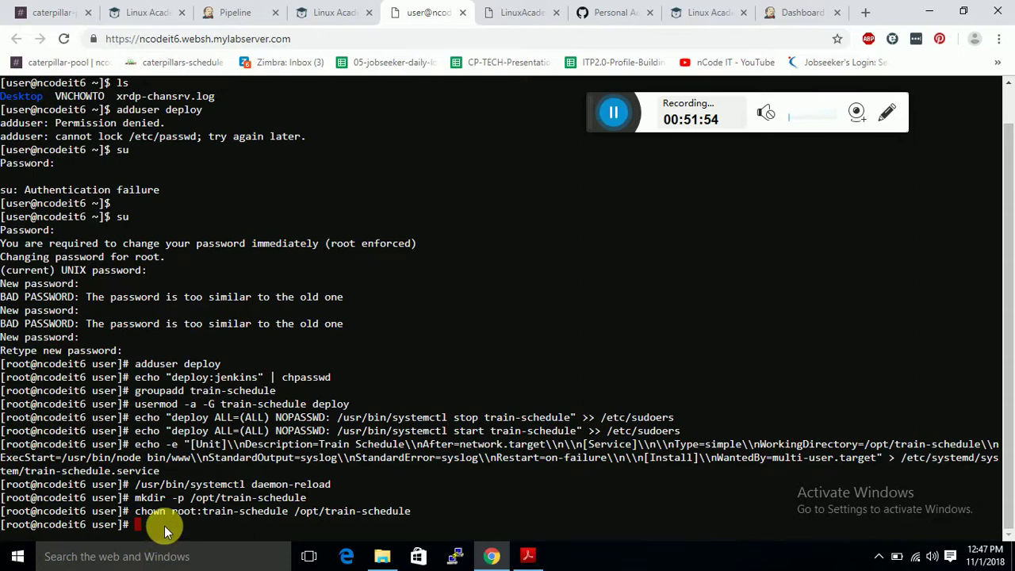
text(chmod 775 /opt/train-schedule/)
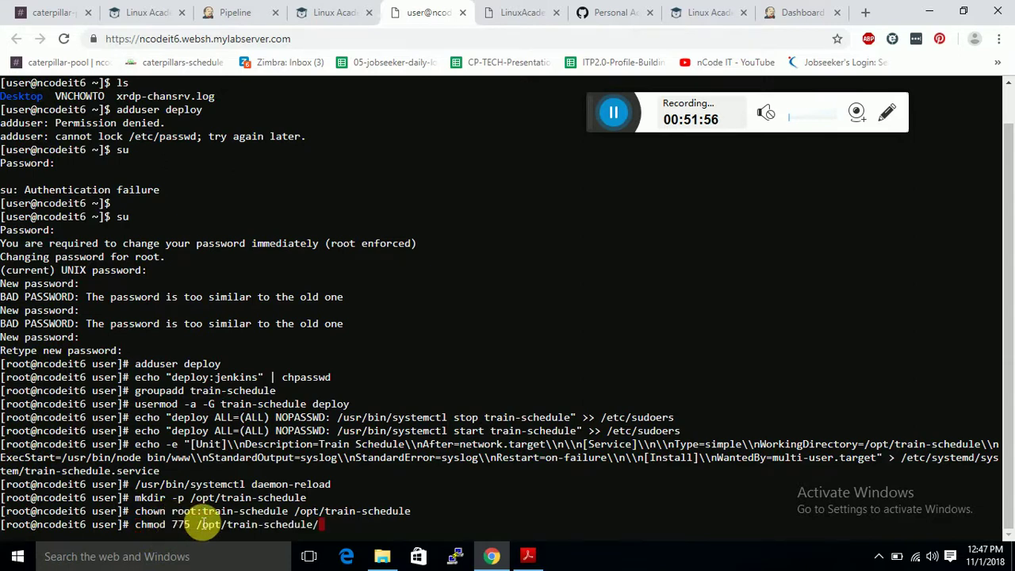
key(Return)
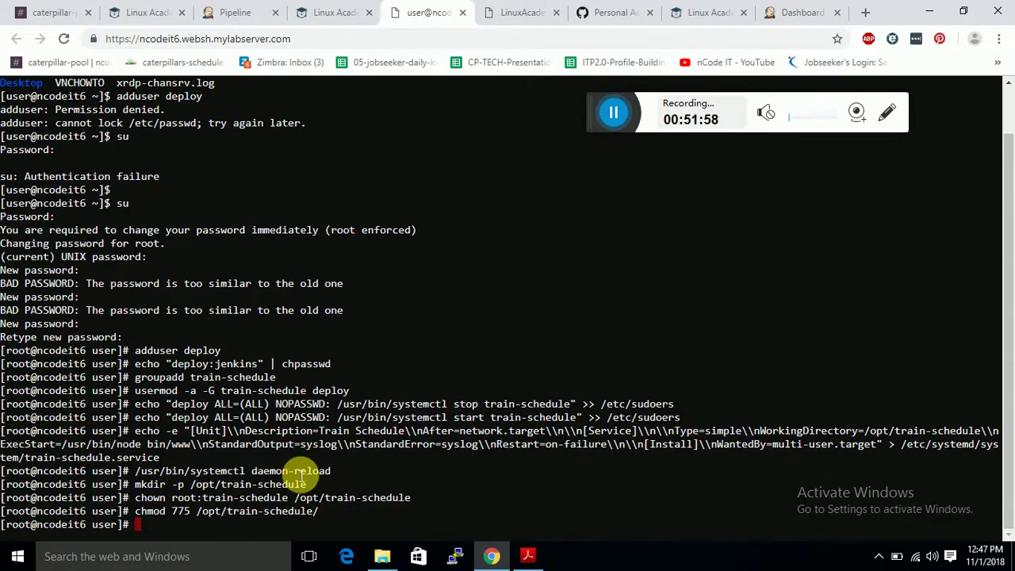
click(523, 11)
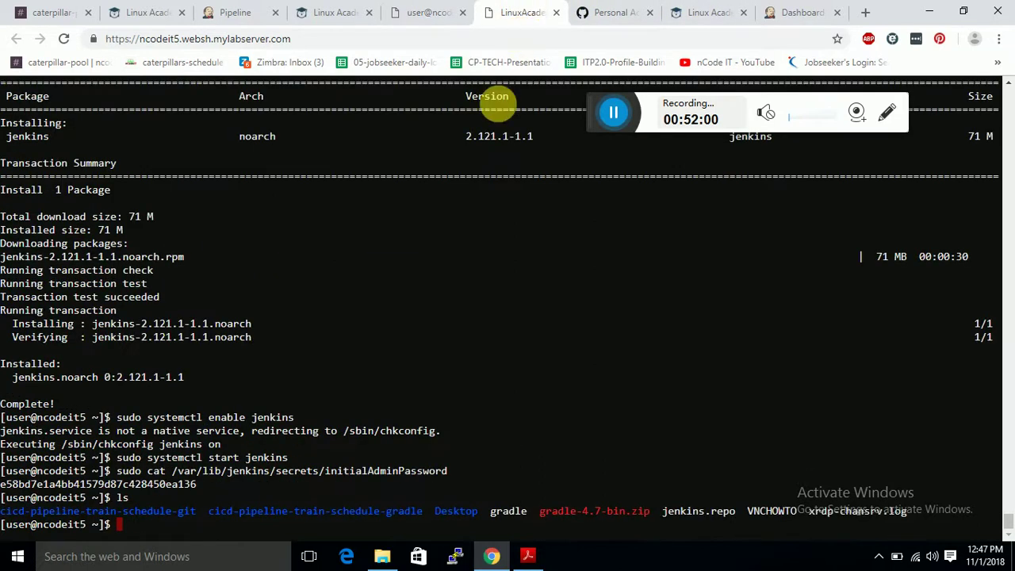
click(696, 8)
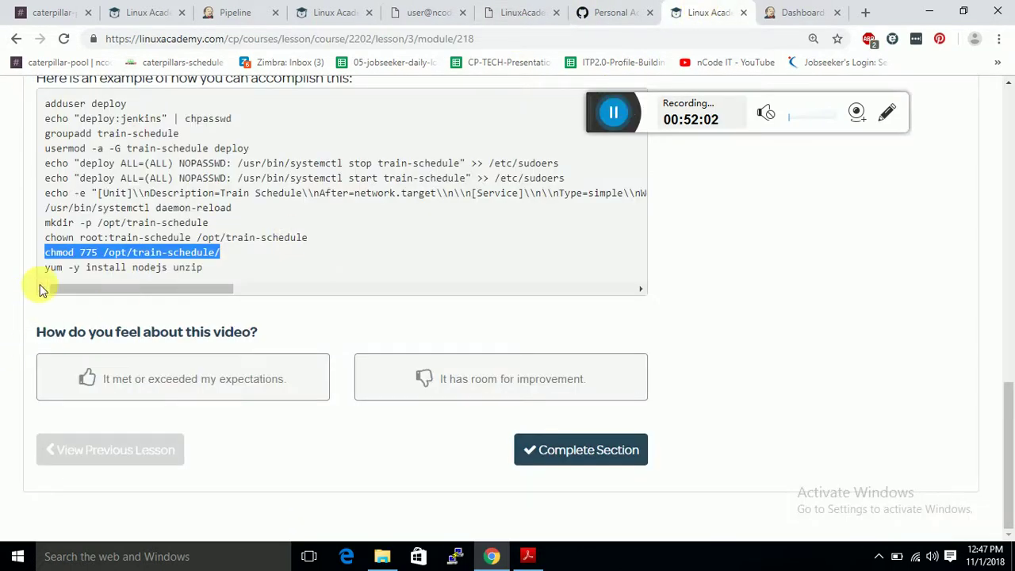
drag(45, 267, 257, 267)
key(ctrl+c)
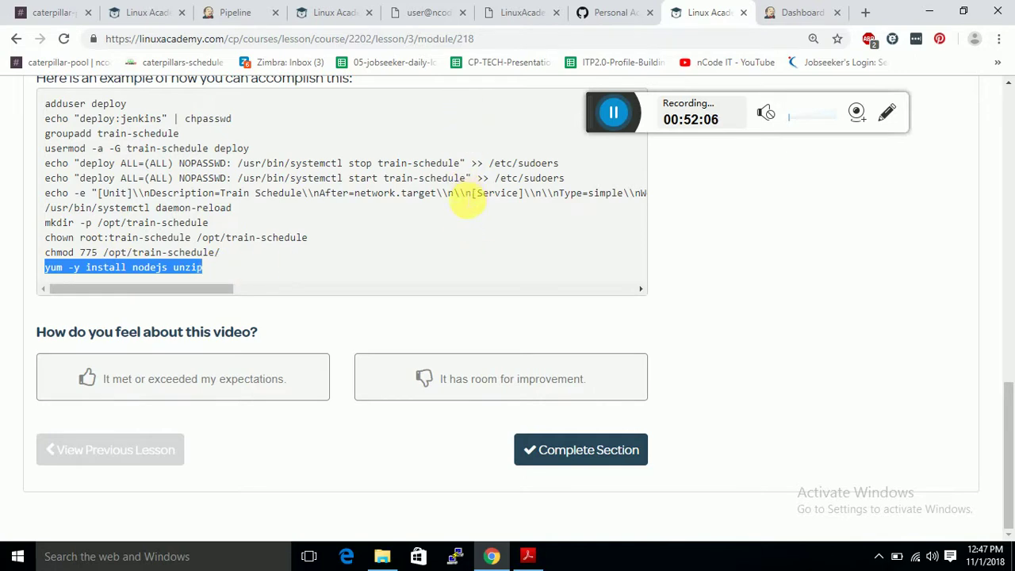
Install nodejs and unzip with yum in the ncodeit6 root shell.
click(399, 17)
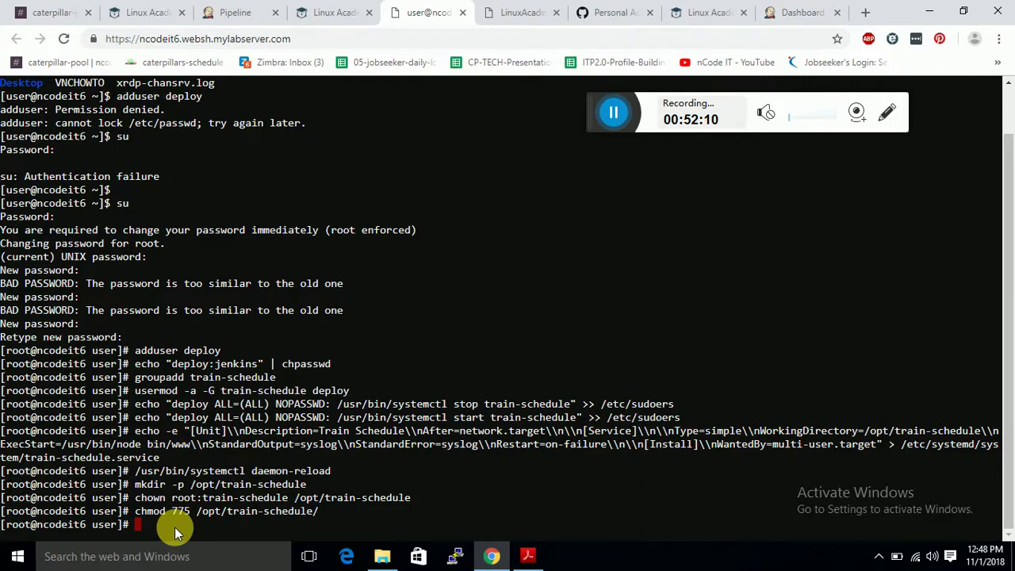
key(ctrl+v)
key(Return)
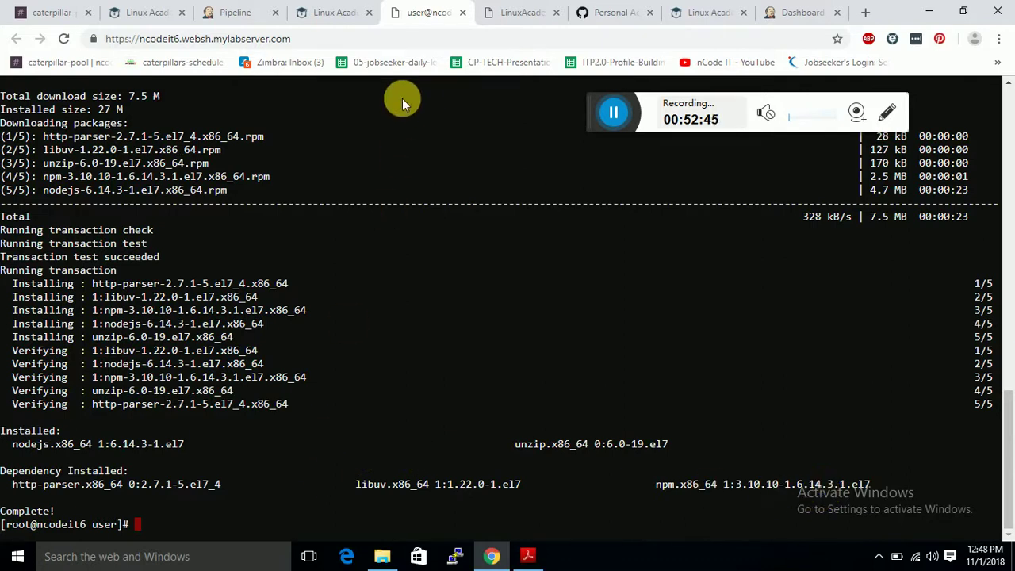
Add a global username-with-password credential with ID and description 'github_api_key'.
click(613, 116)
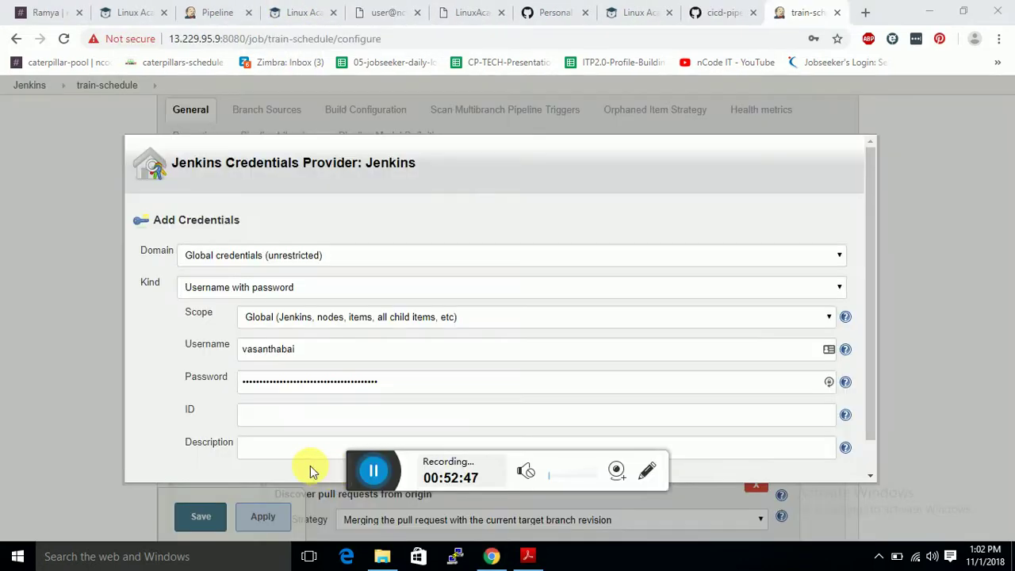
drag(351, 469, 685, 505)
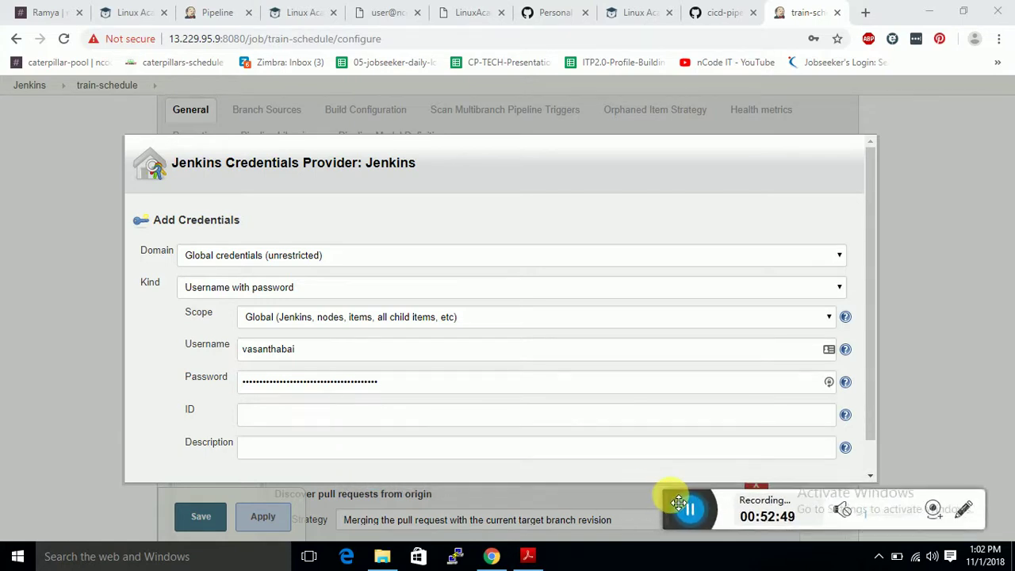
click(350, 413)
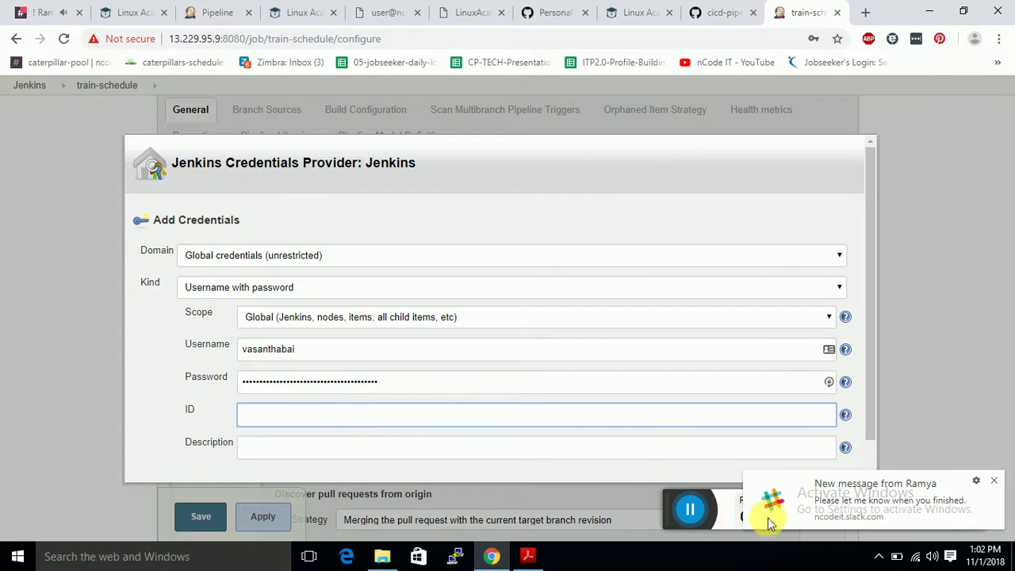
click(993, 480)
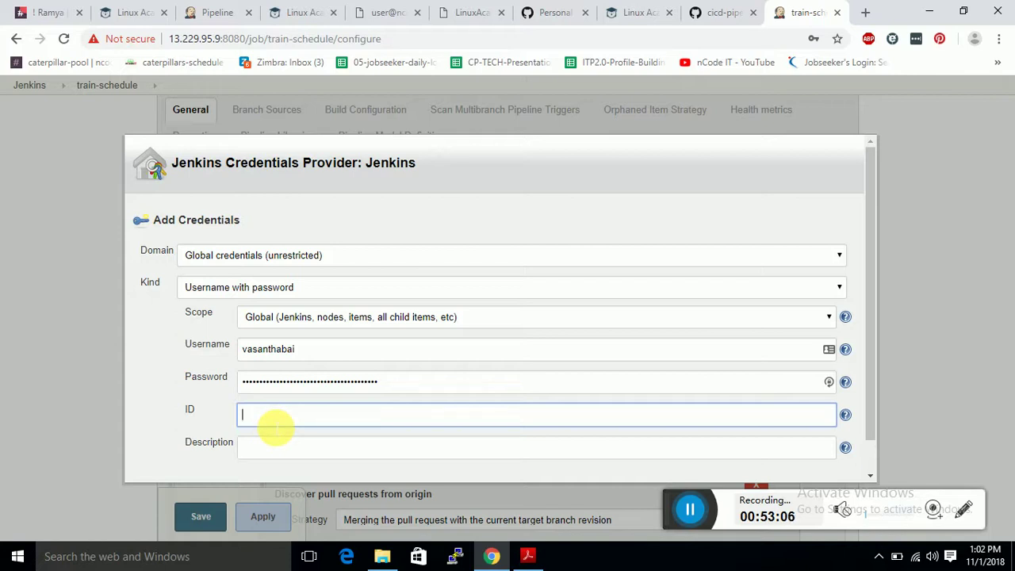
text(github_api_key)
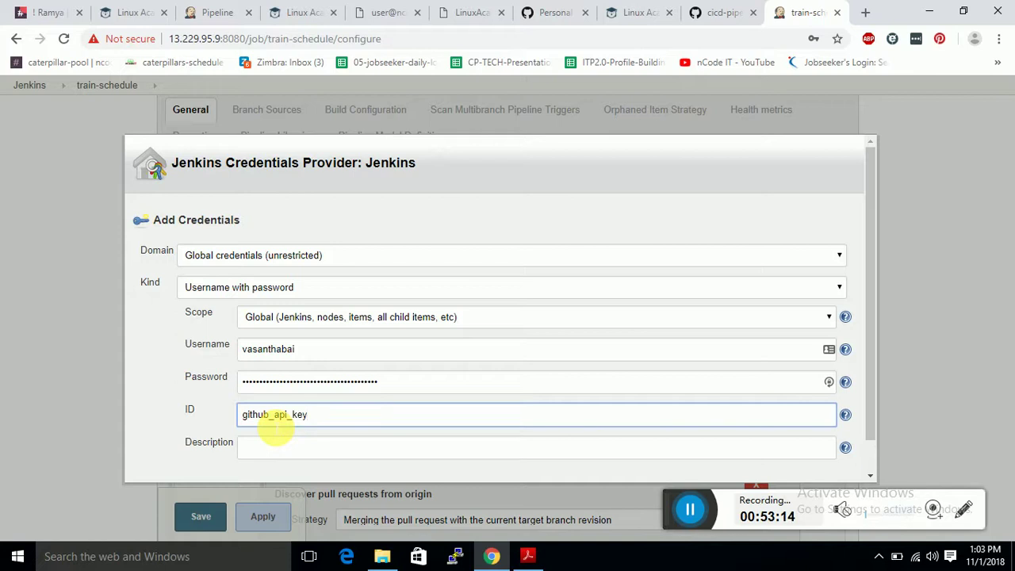
click(253, 444)
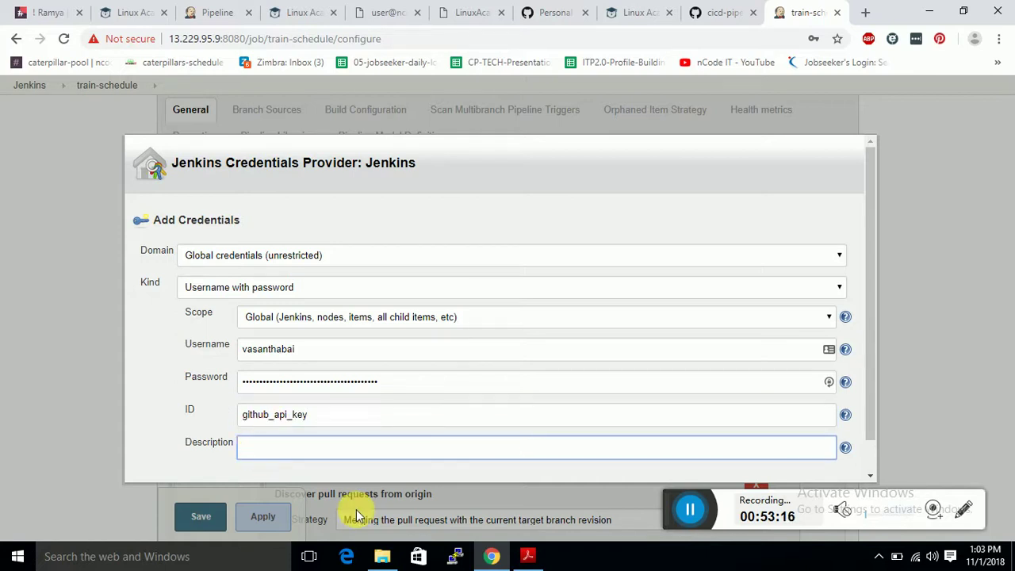
text(github_api_key)
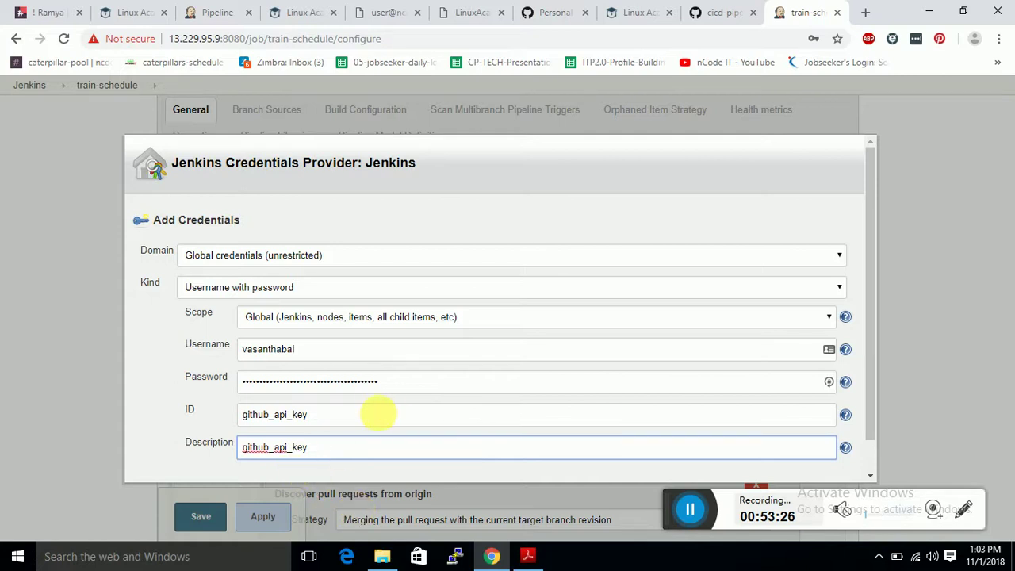
scroll(310, 412, down, 1)
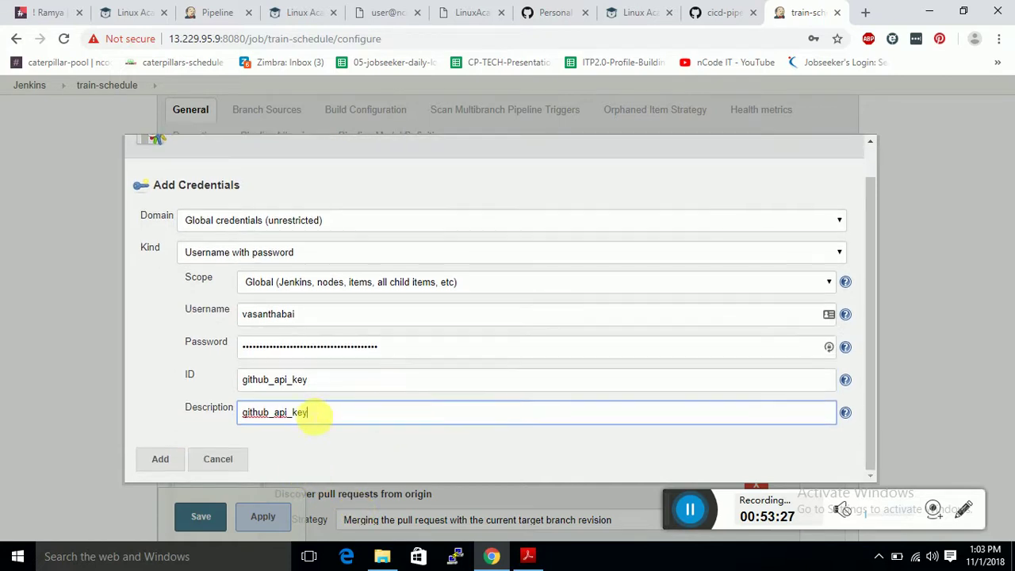
click(167, 458)
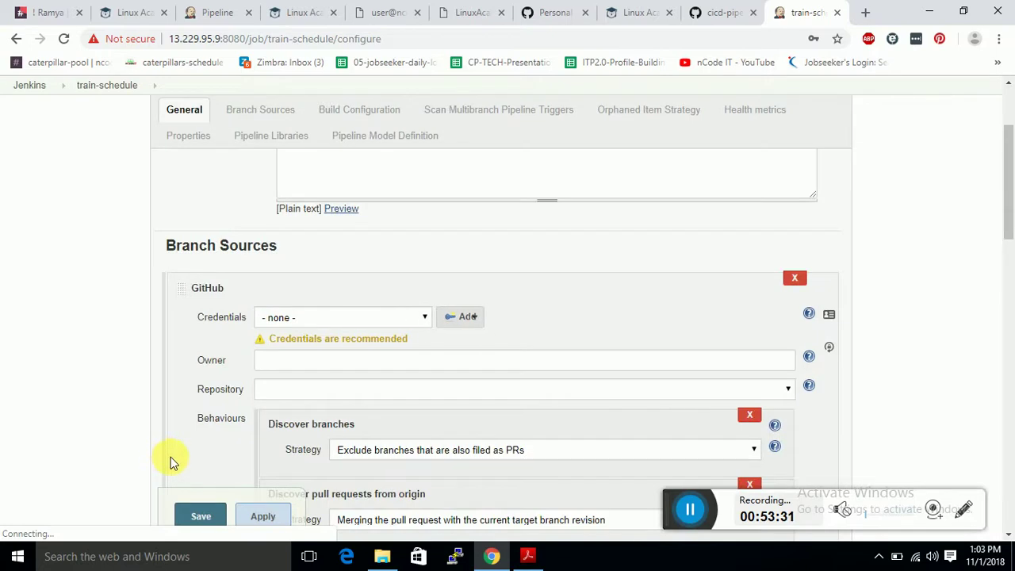
Choose the github_api_key credential and enter the GitHub account username as Owner.
click(424, 318)
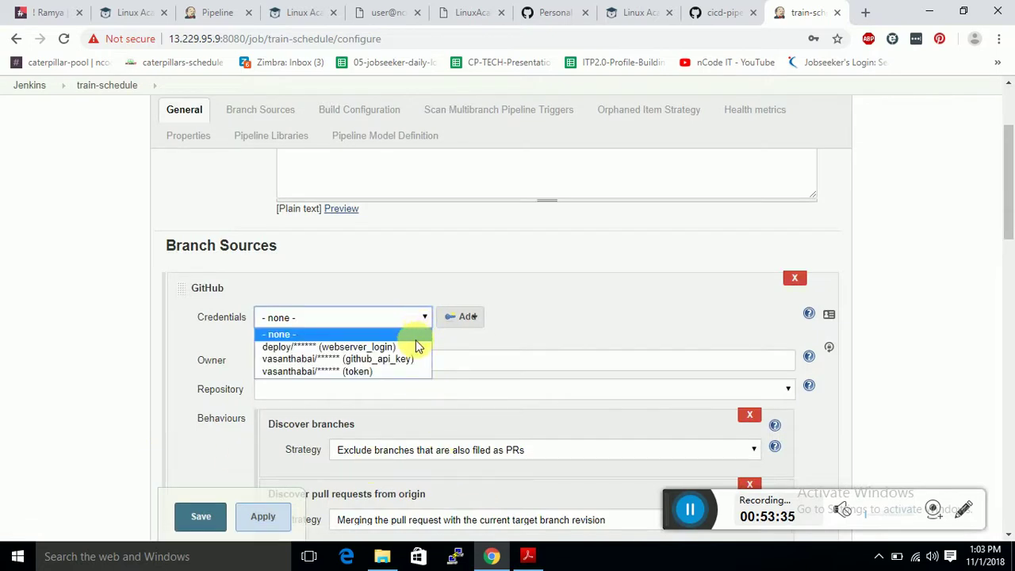
click(416, 359)
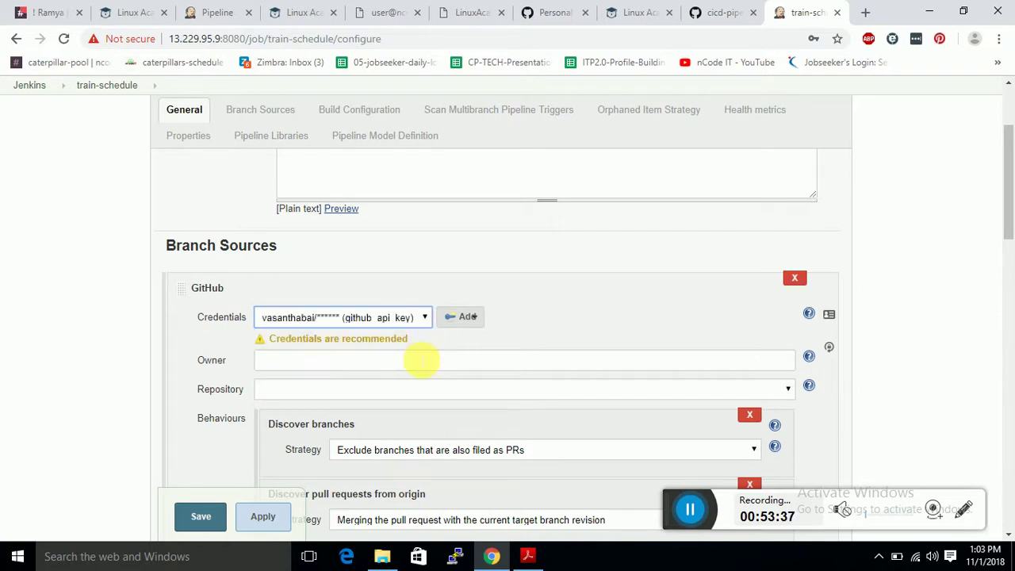
click(303, 365)
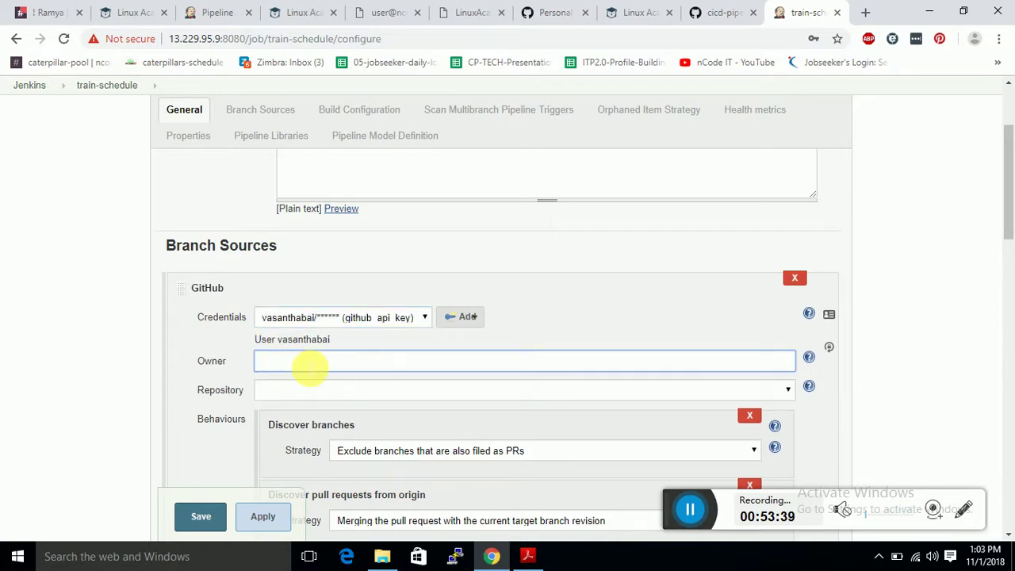
text(vasanthabai)
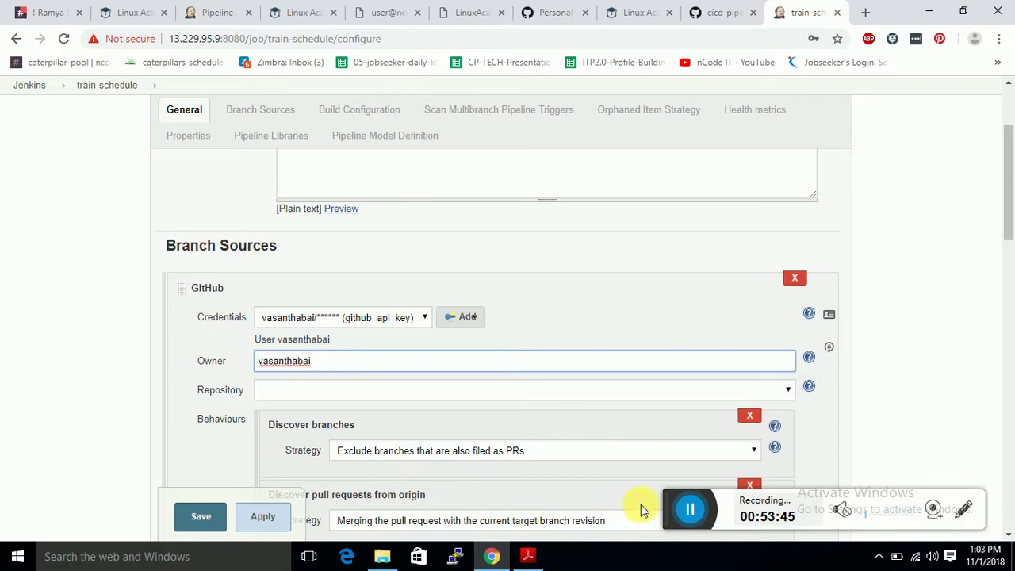
click(689, 509)
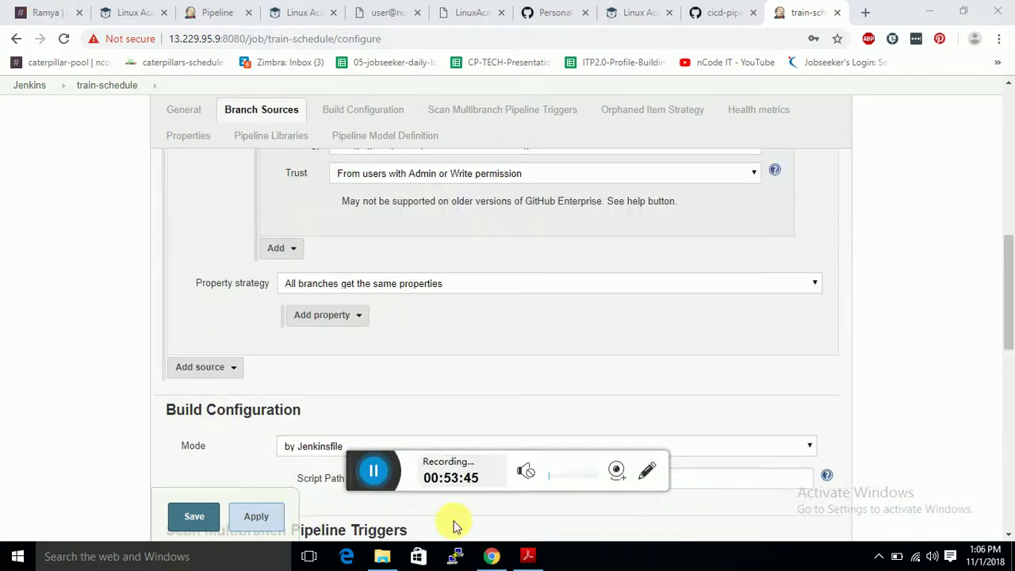
Save the train-schedule multibranch pipeline configuration to scan the repository and start building.
click(196, 513)
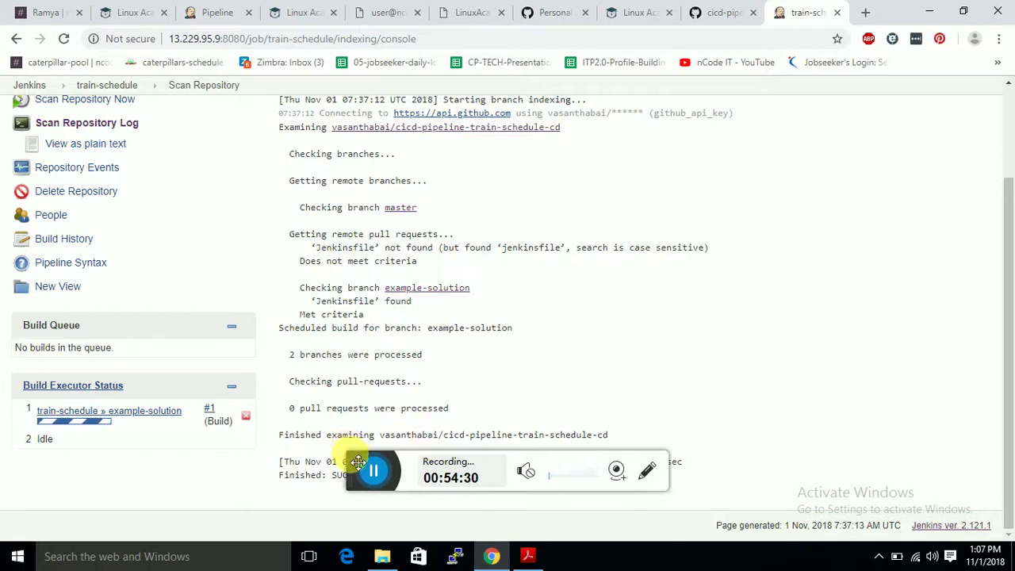
drag(359, 462, 720, 226)
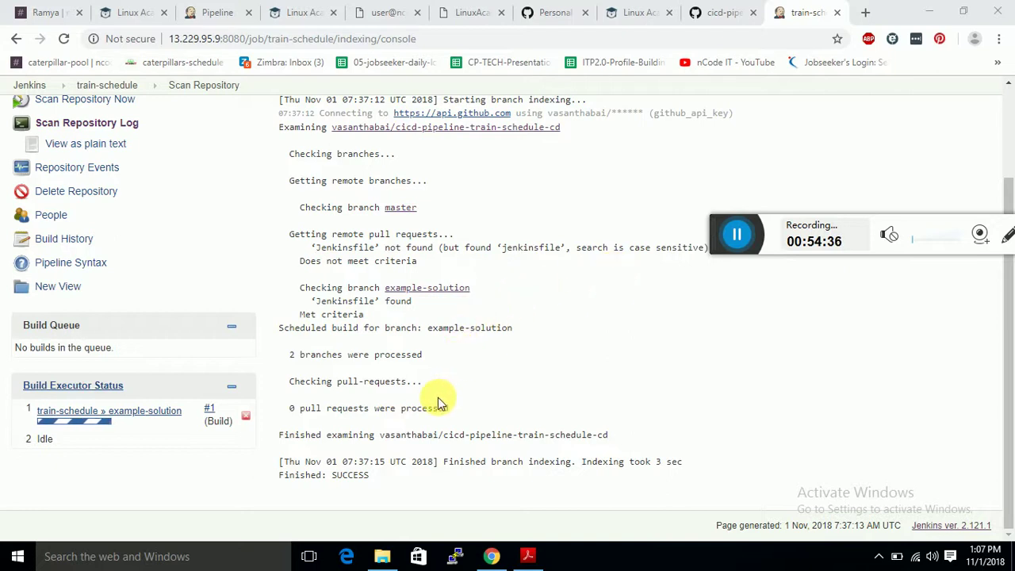
scroll(434, 403, up, 2)
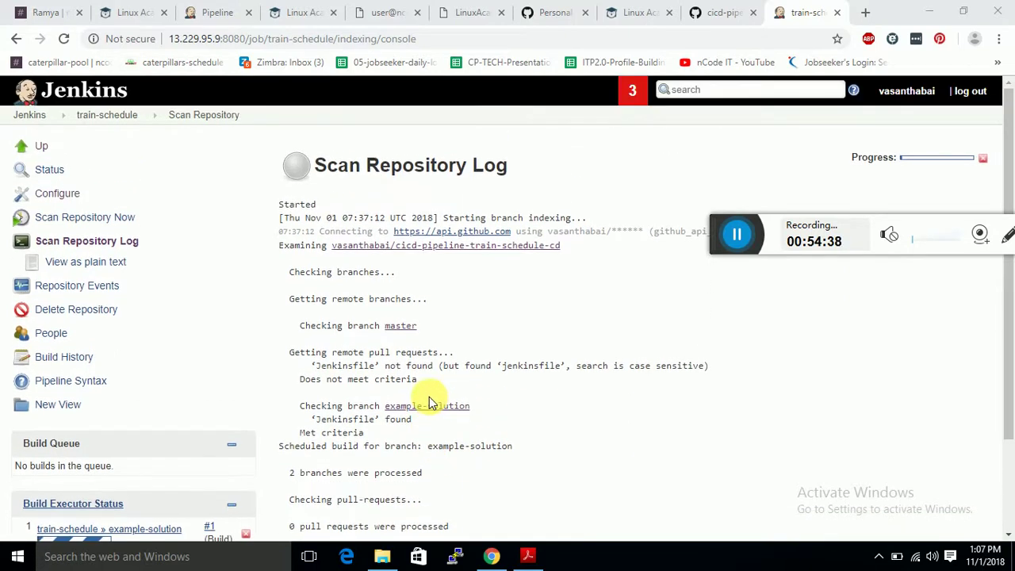
scroll(426, 403, down, 3)
scroll(432, 388, up, 3)
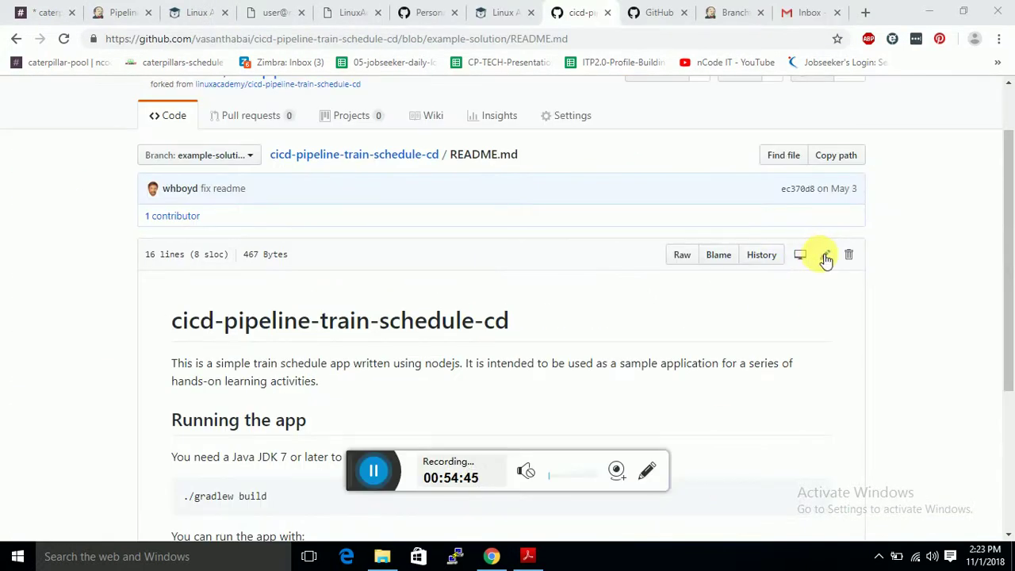
click(825, 256)
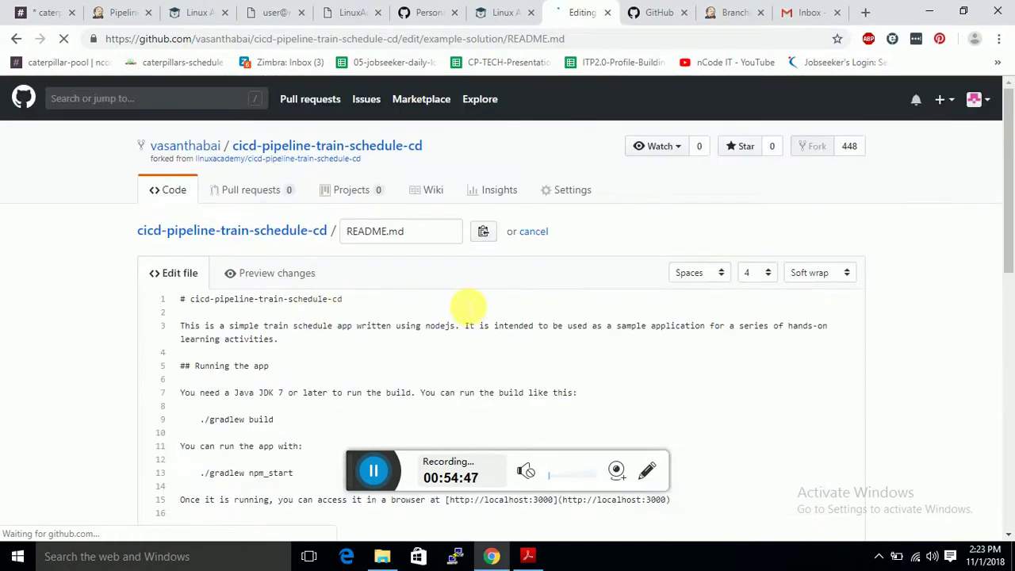
scroll(267, 322, down, 2)
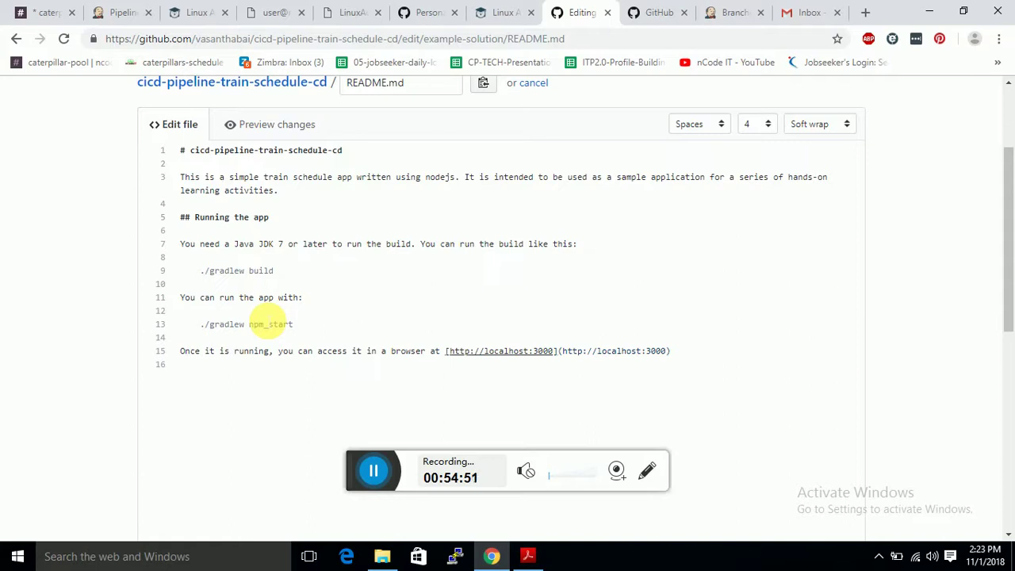
scroll(268, 322, up, 2)
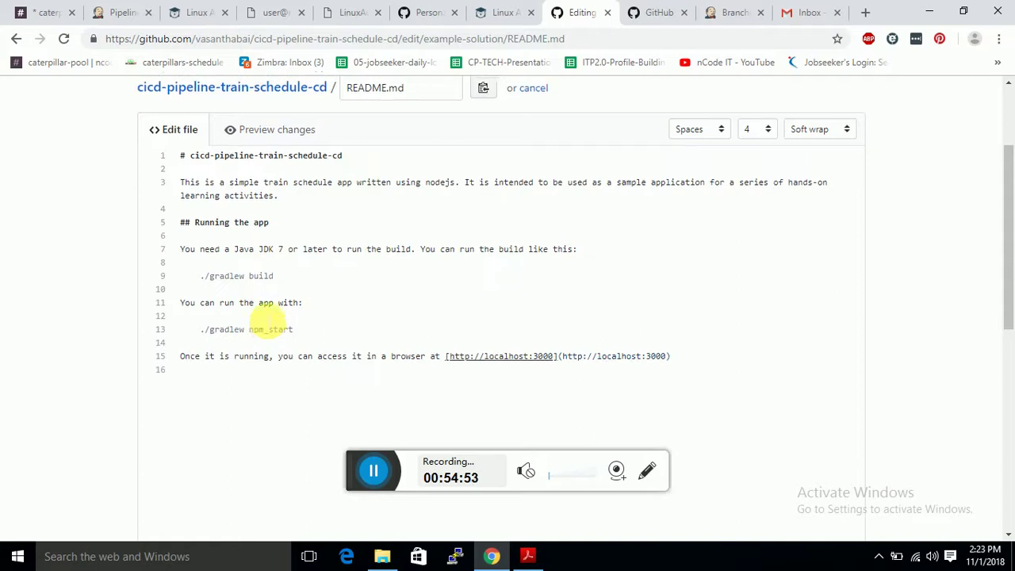
scroll(687, 206, up, 1)
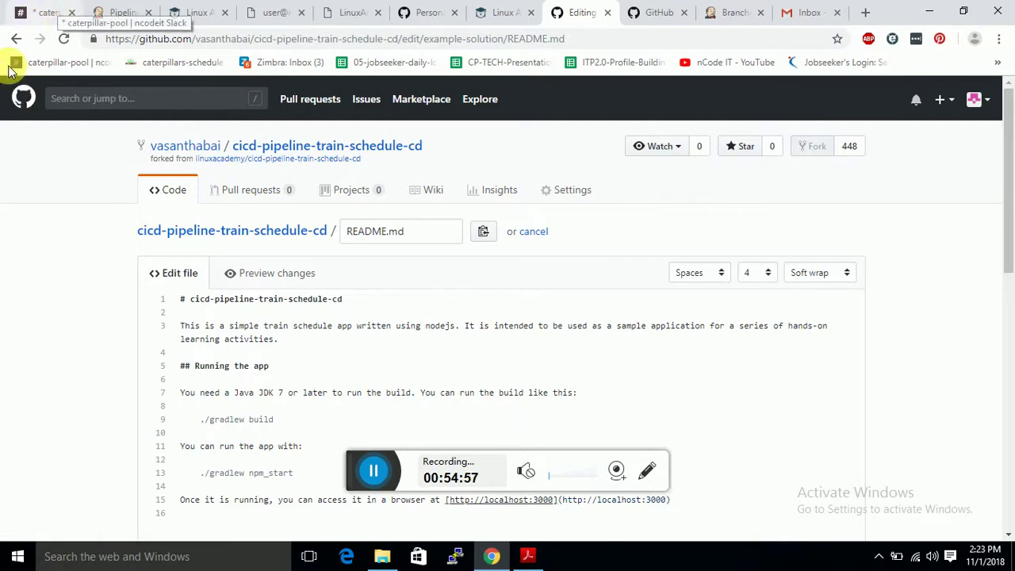
click(16, 38)
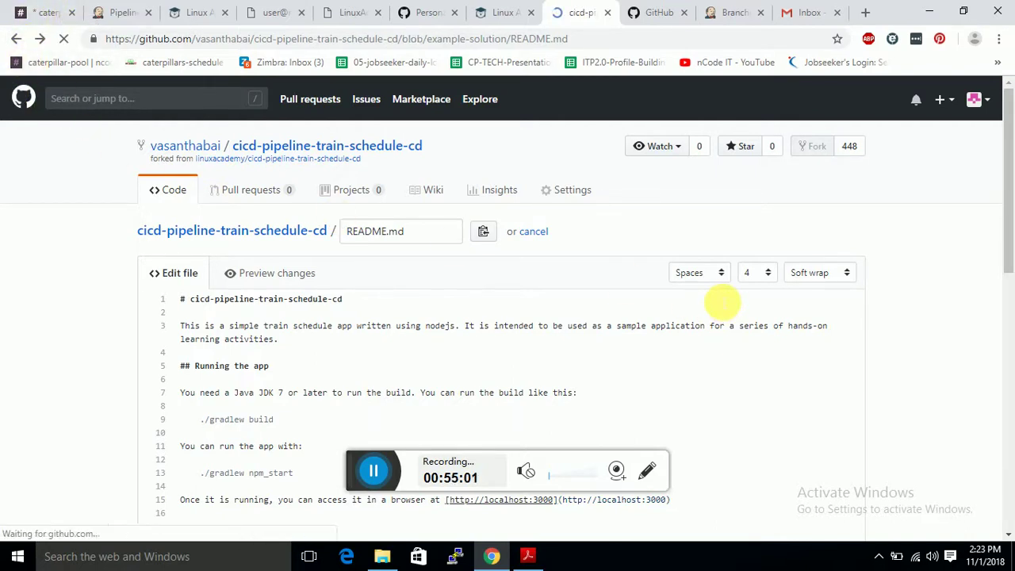
scroll(440, 273, down, 3)
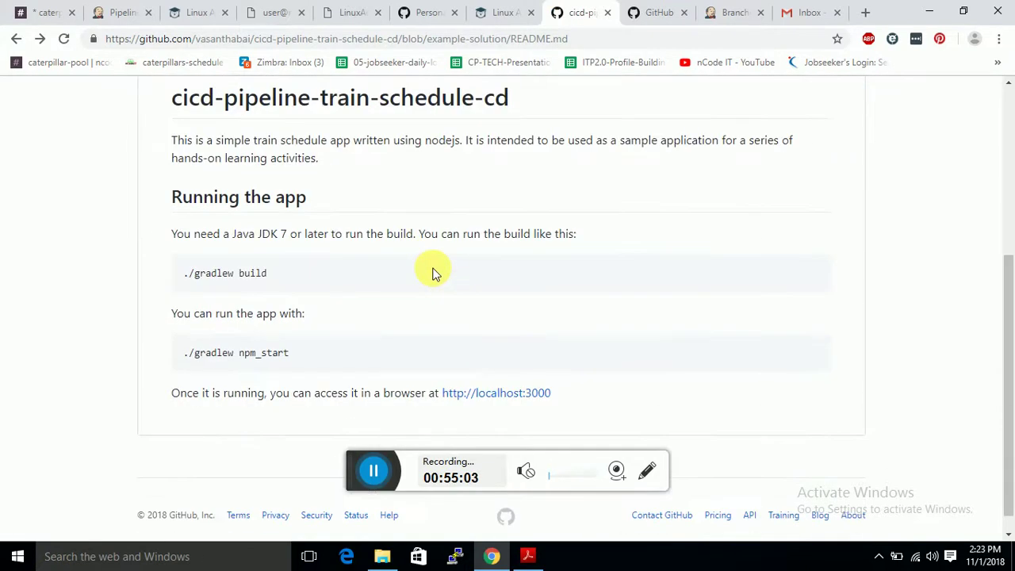
scroll(431, 256, up, 4)
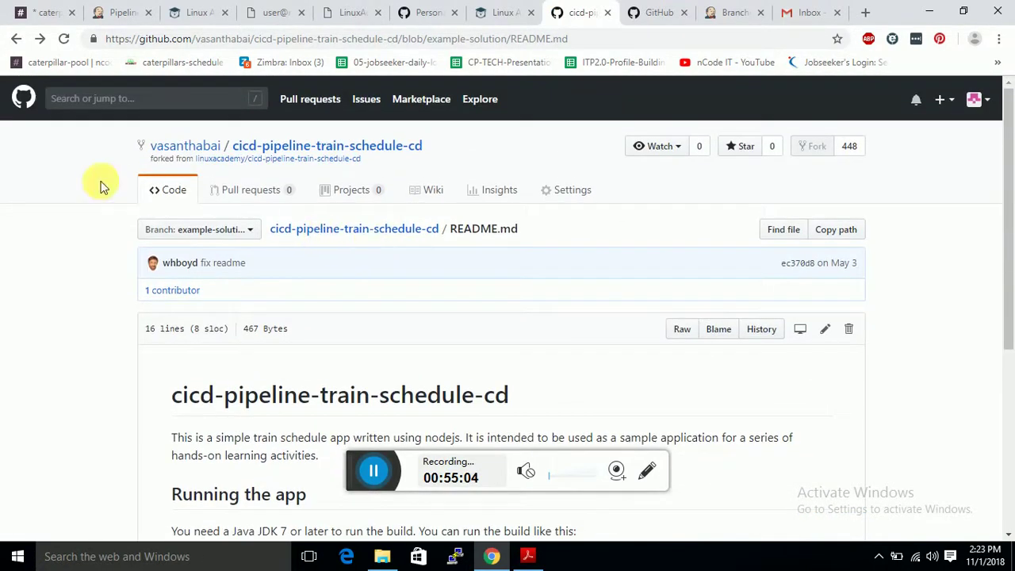